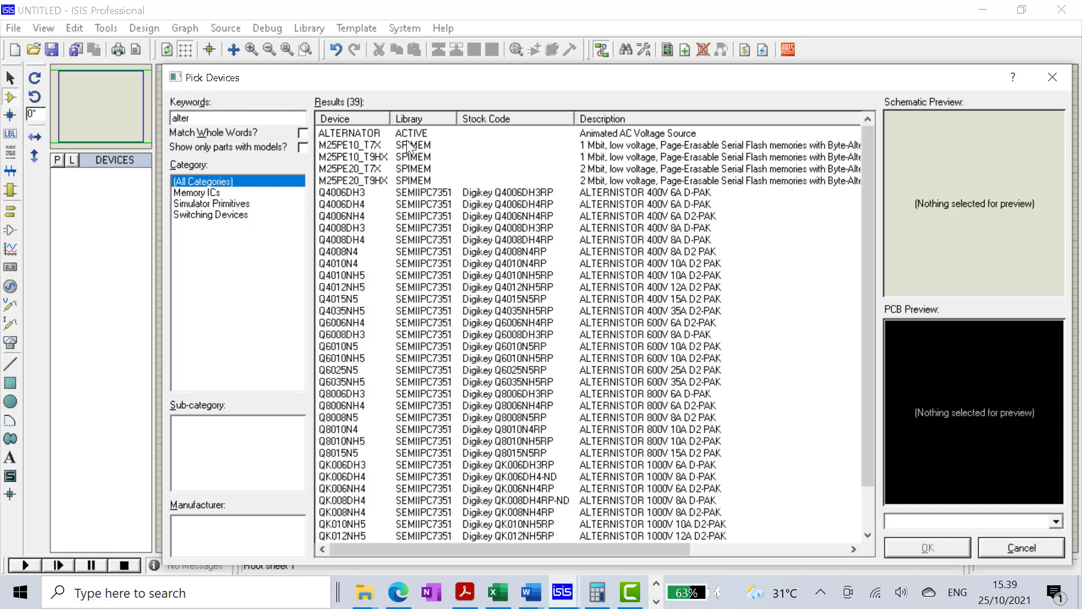
Step: Add the ALTERNATOR AC voltage source and the 2W005G 50V, 2A single-phase bridge rectifier from the Diodes category to the device list
left_click(408, 134)
left_click(932, 547)
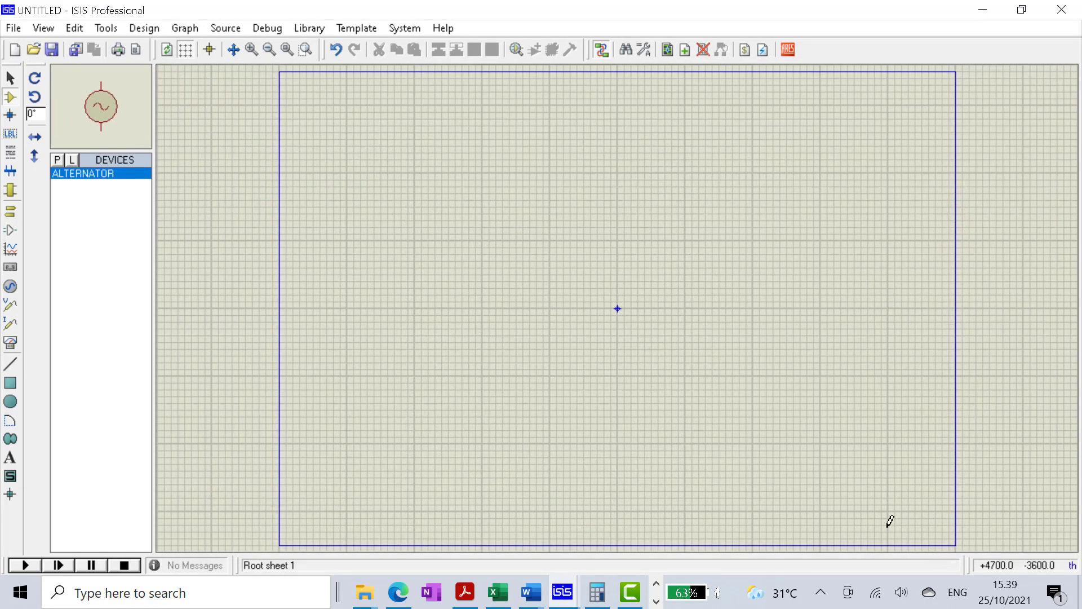
left_click(54, 160)
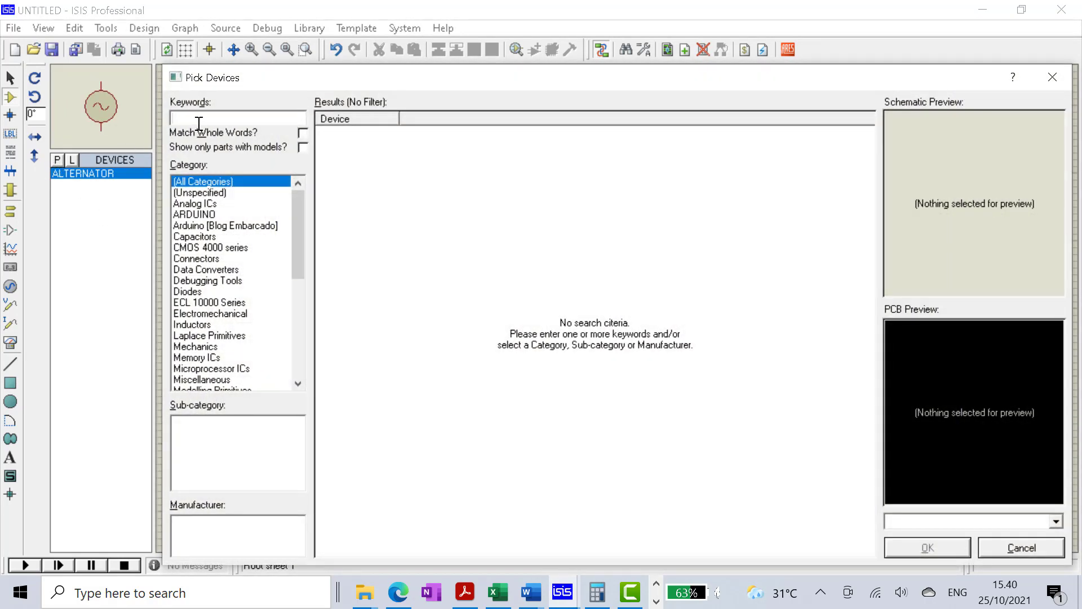
left_click(201, 289)
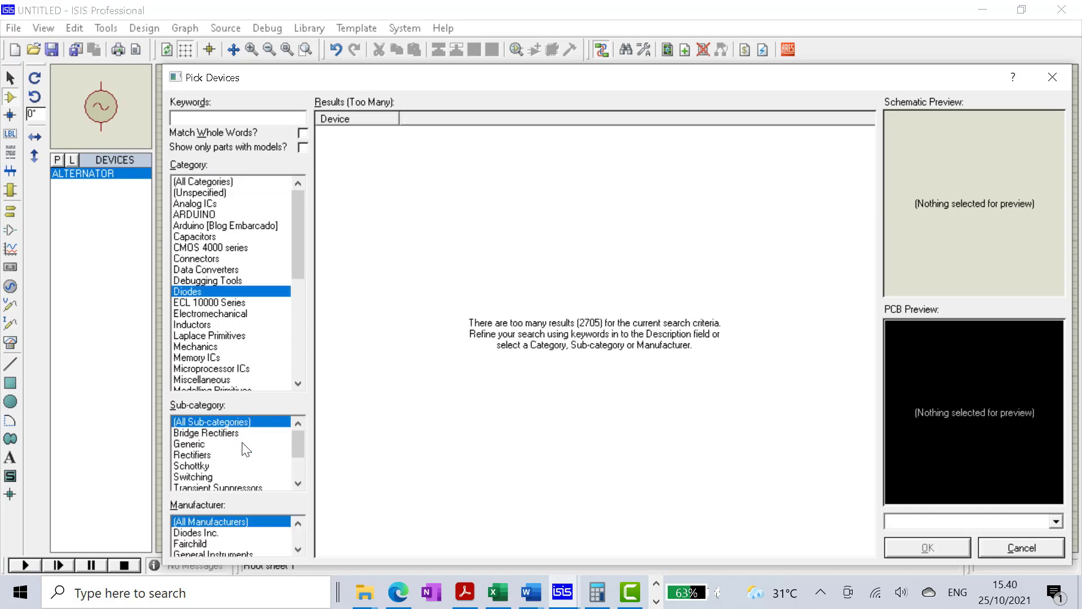
left_click(214, 432)
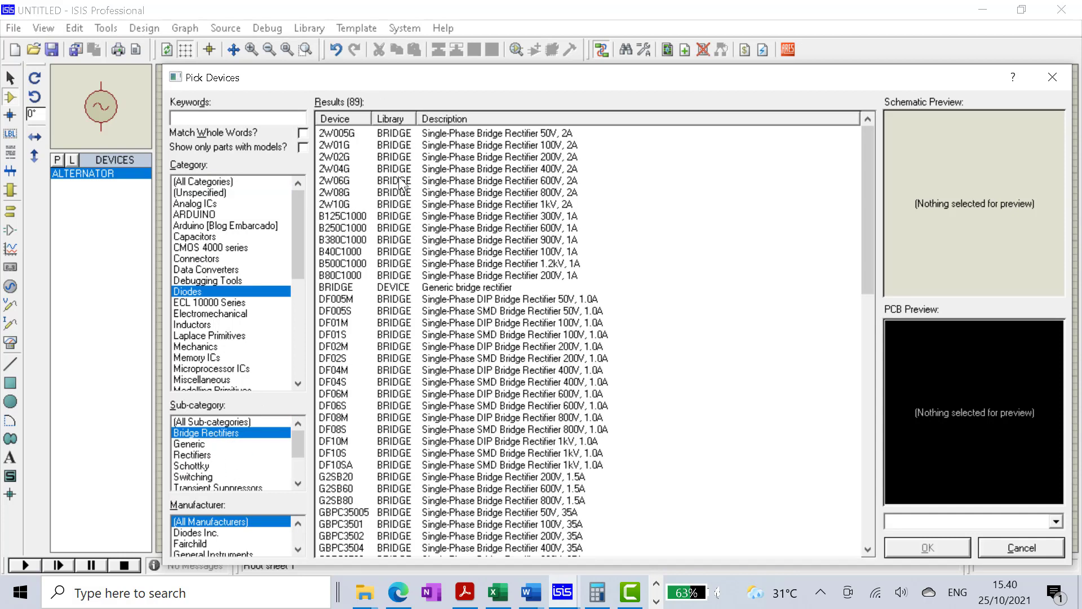
left_click(472, 133)
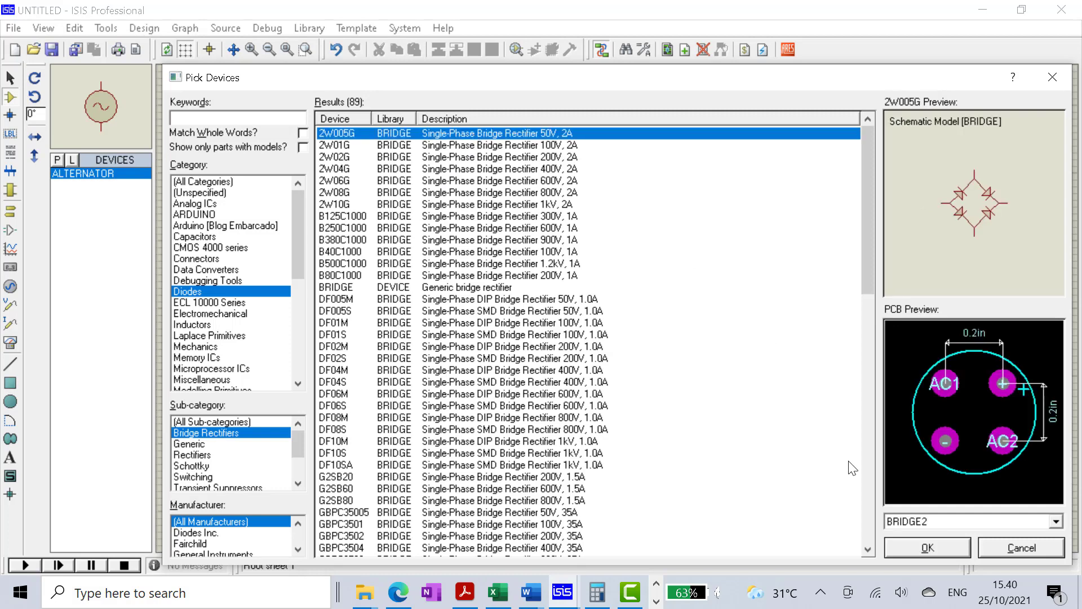
left_click(932, 543)
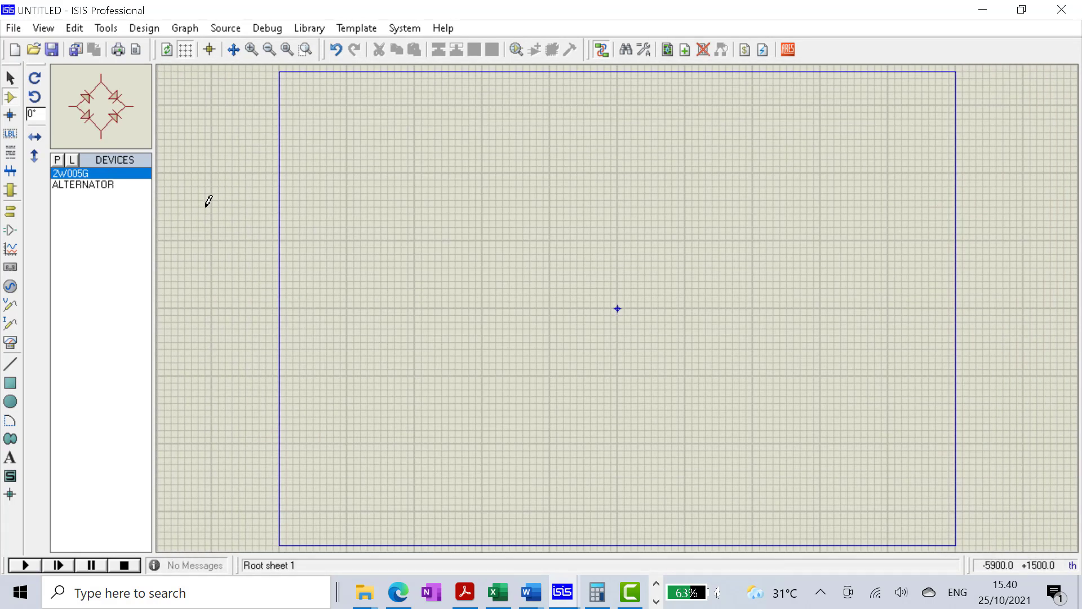
Step: Search the parts library for lm317, compare the 1.5A variants' packages, and add the LM317T in TO220 to the device list
left_click(57, 160)
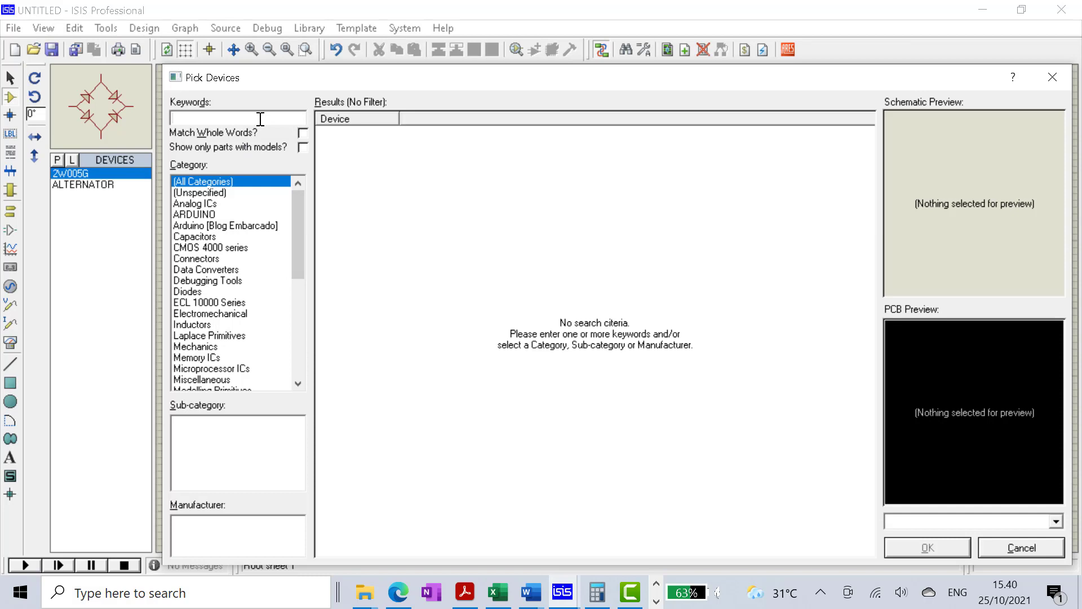
type("lm317")
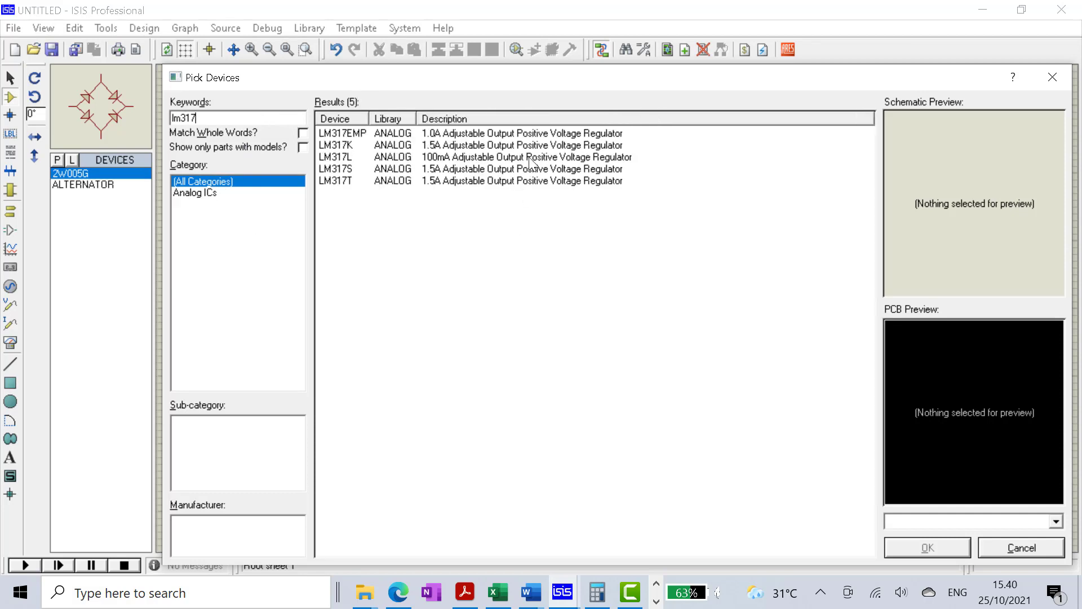
left_click(487, 146)
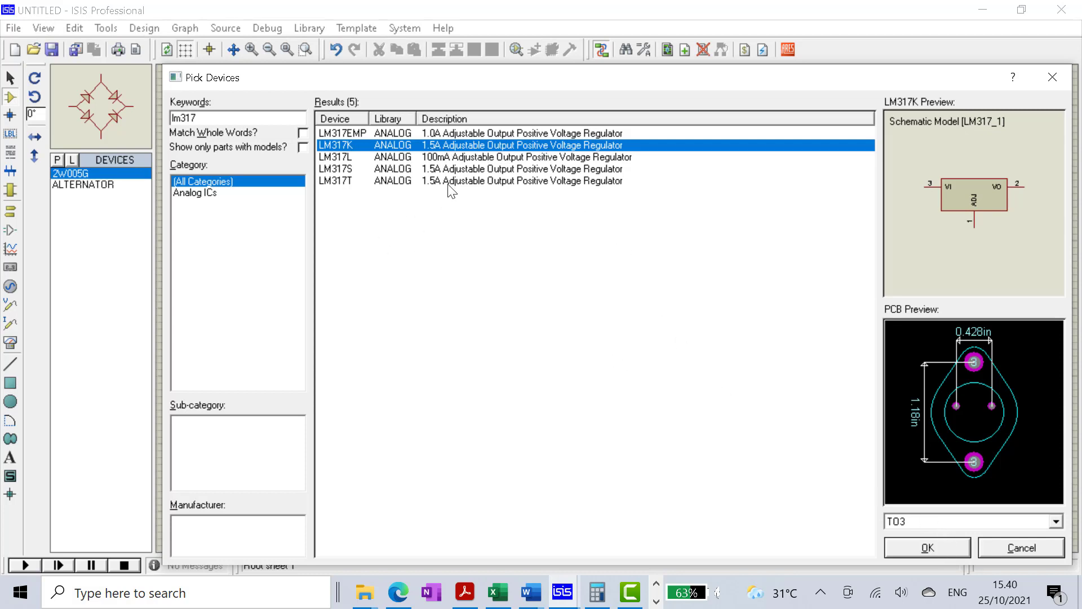
left_click(457, 170)
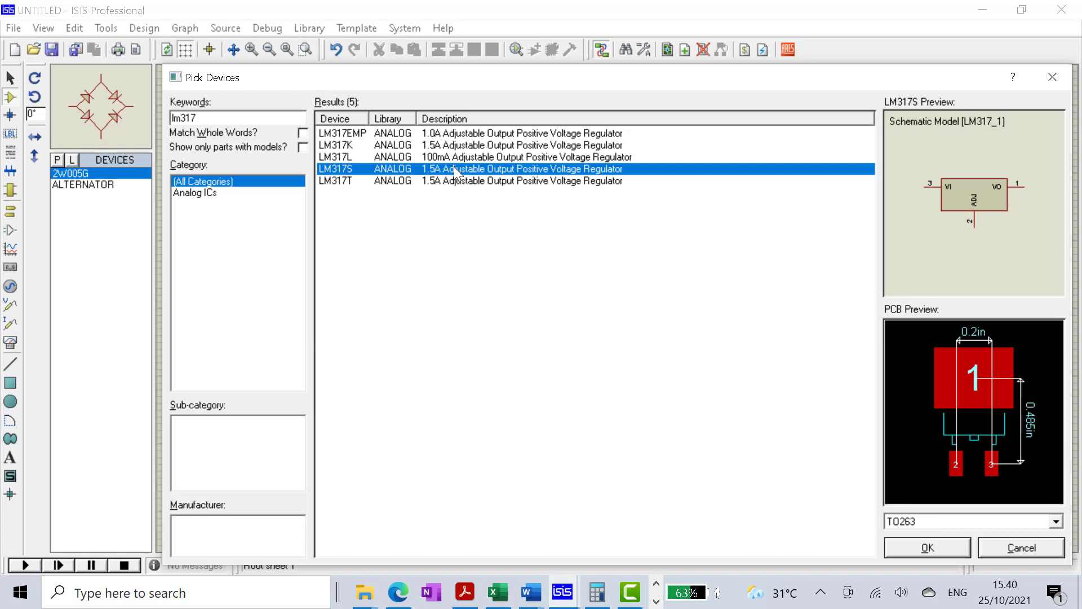
left_click(458, 182)
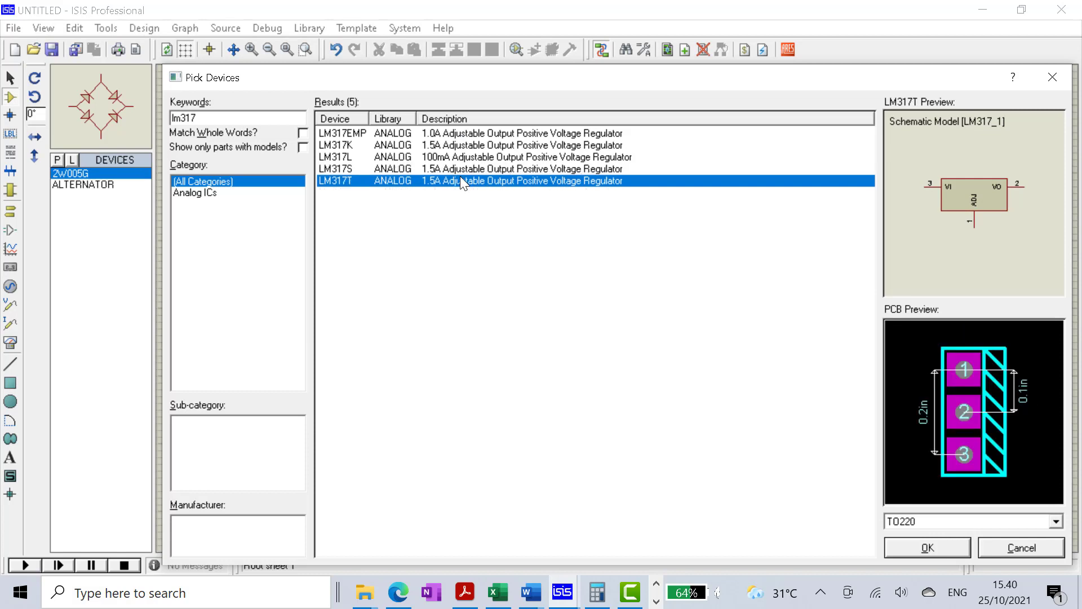
left_click(463, 168)
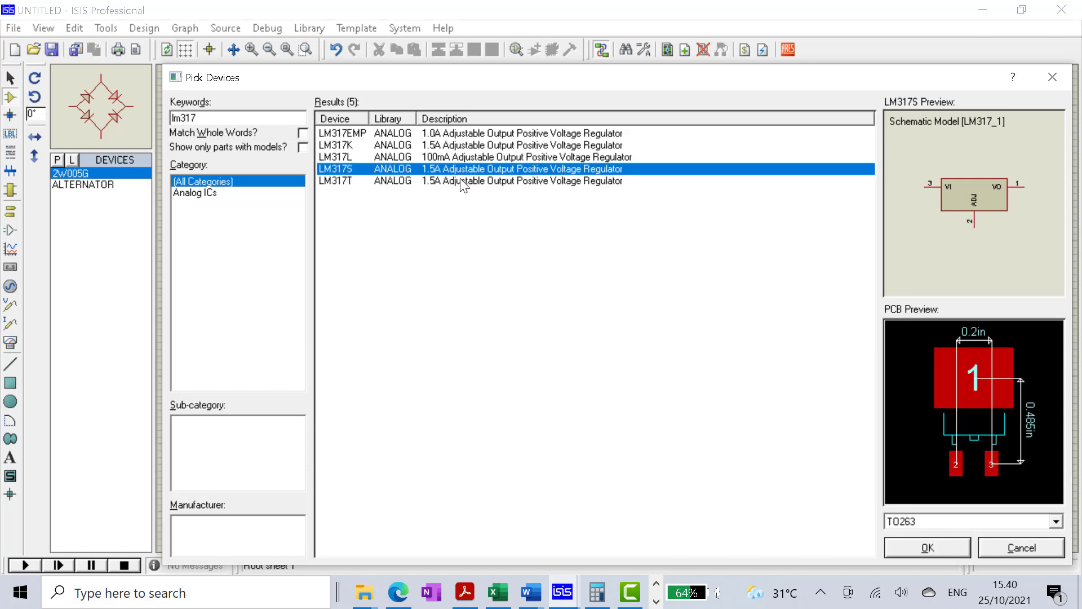
left_click(462, 181)
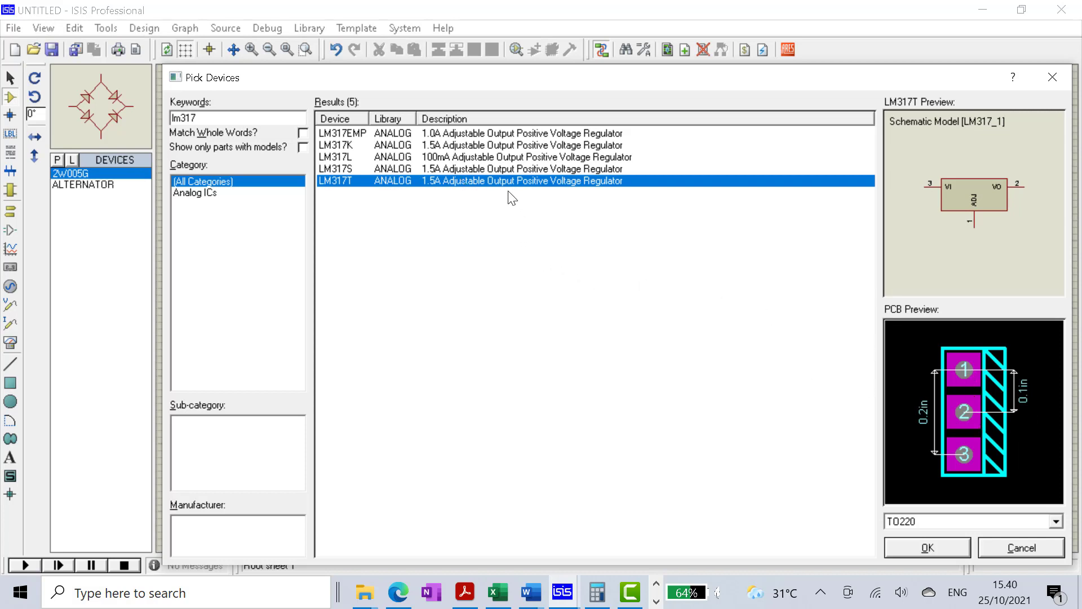
left_click(507, 167)
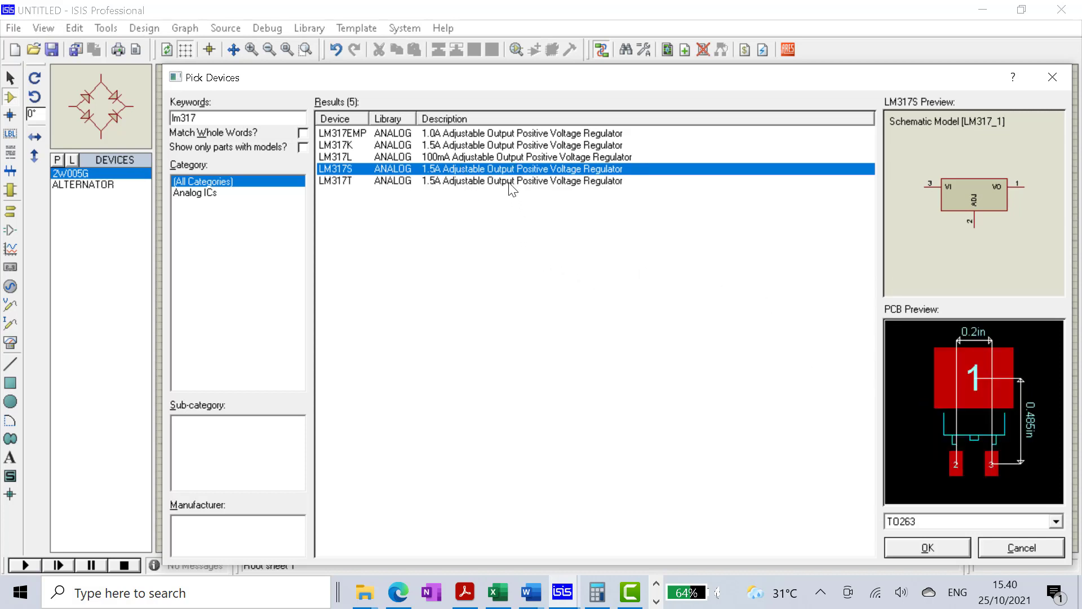
left_click(510, 182)
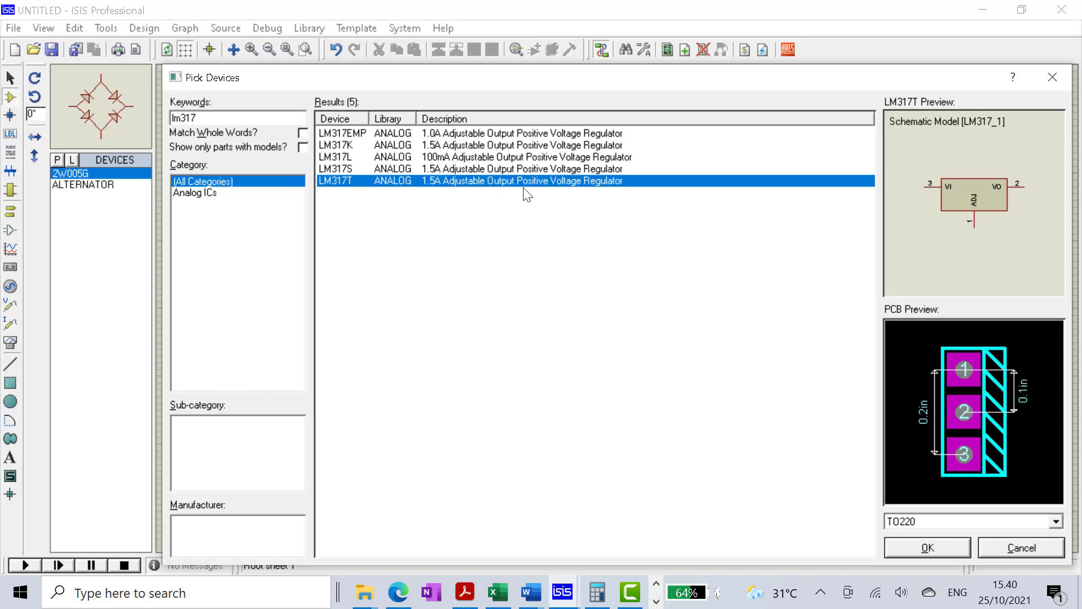
left_click(527, 147)
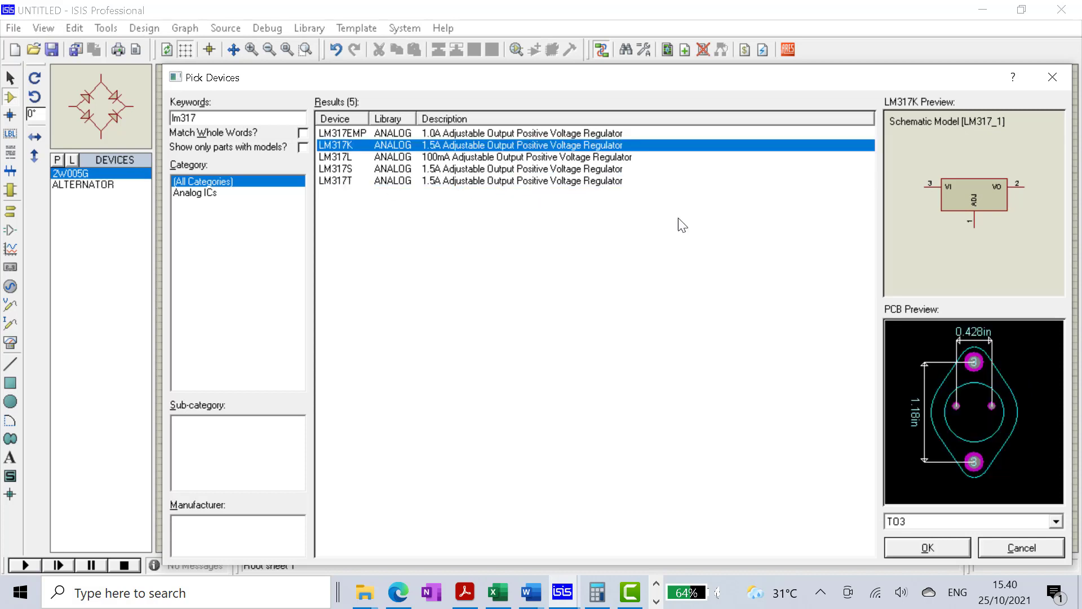
left_click(565, 182)
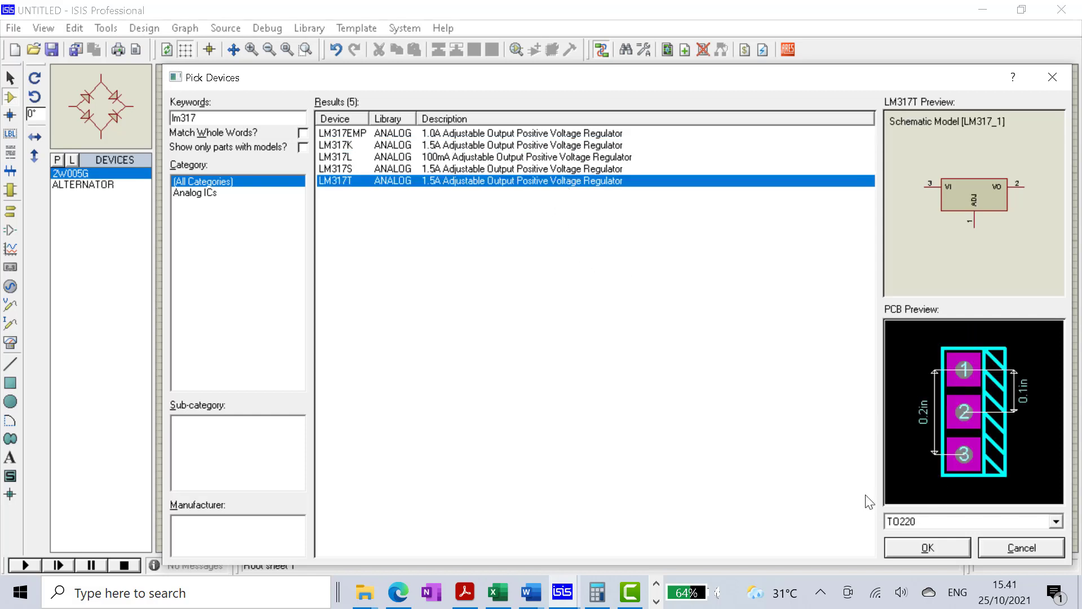
left_click(928, 548)
Step: Search the parts library for lm337 and add the LM337T 2A adjustable negative voltage regulator to the device list
left_click(57, 160)
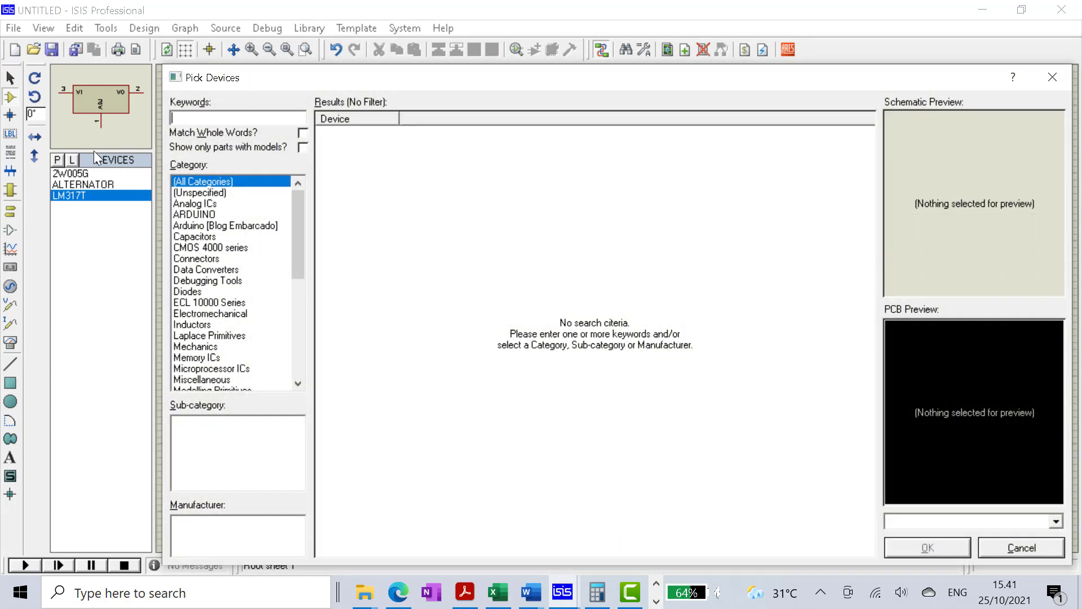
type("lm337")
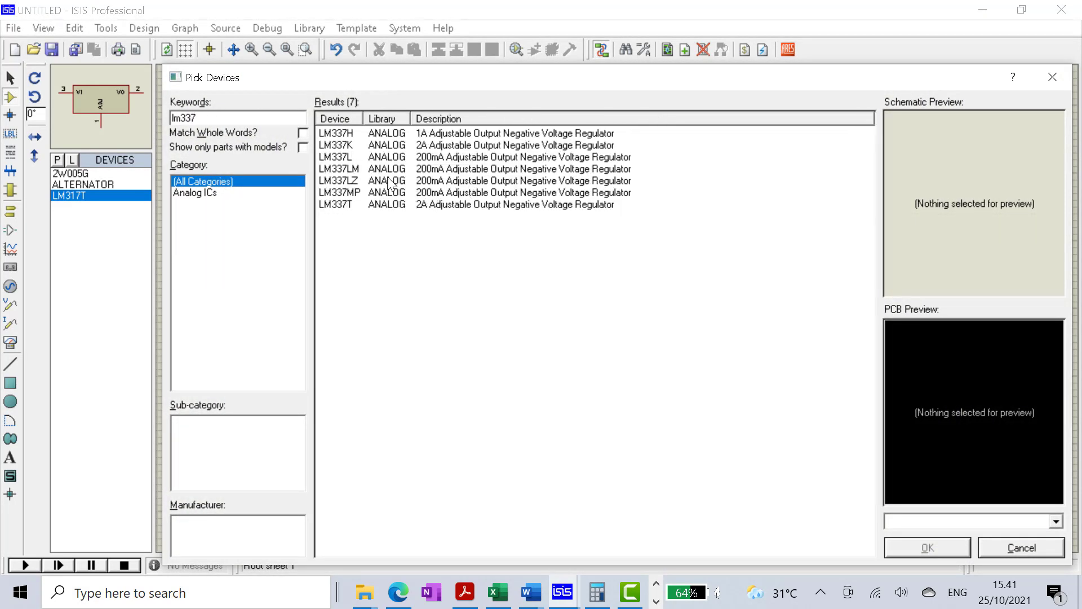
left_click(398, 148)
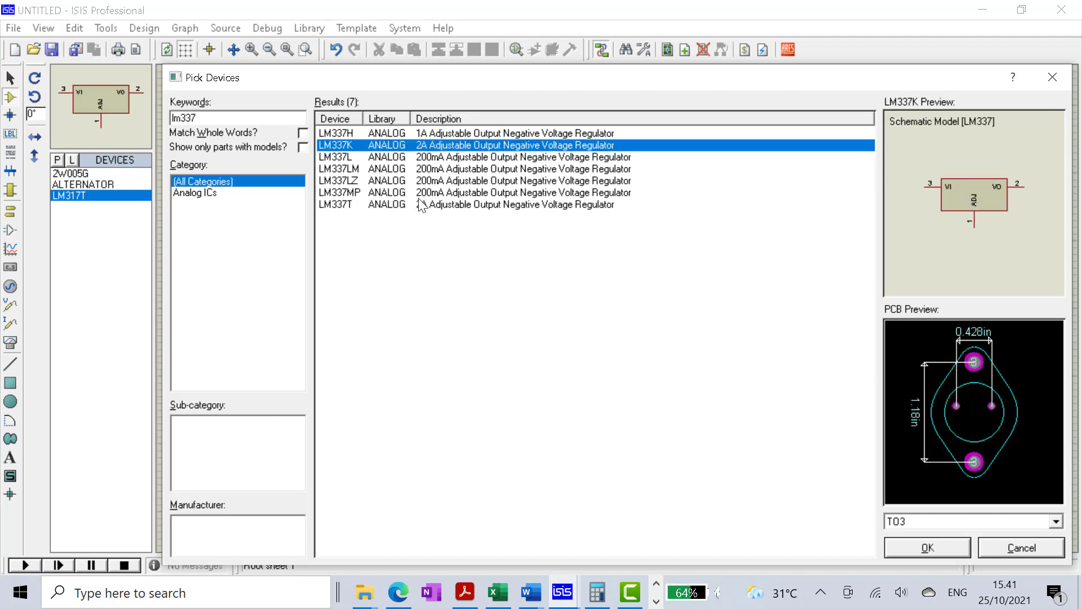
left_click(383, 207)
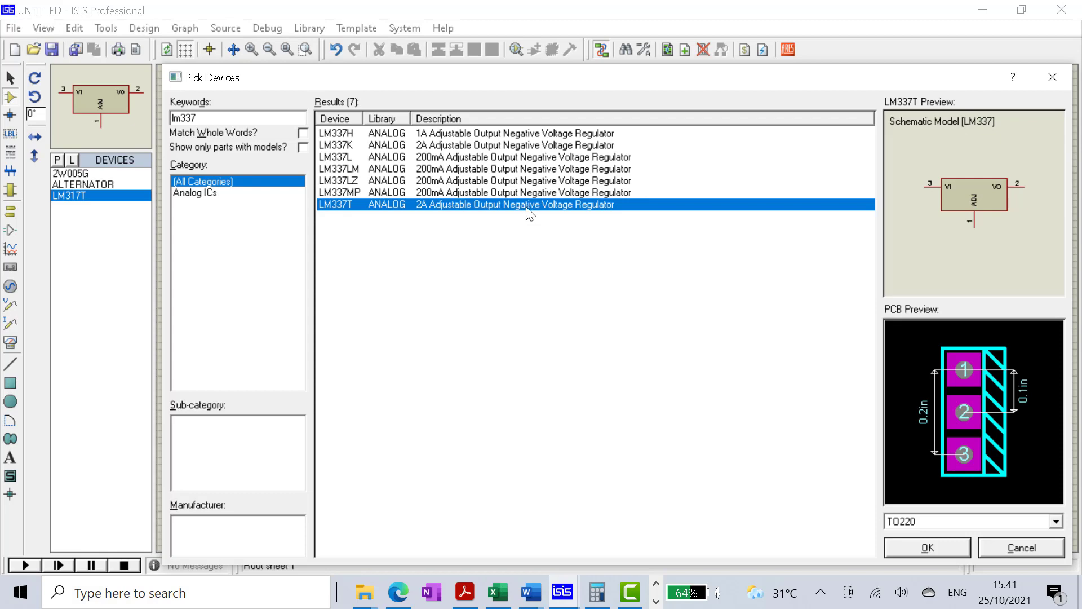
left_click(948, 547)
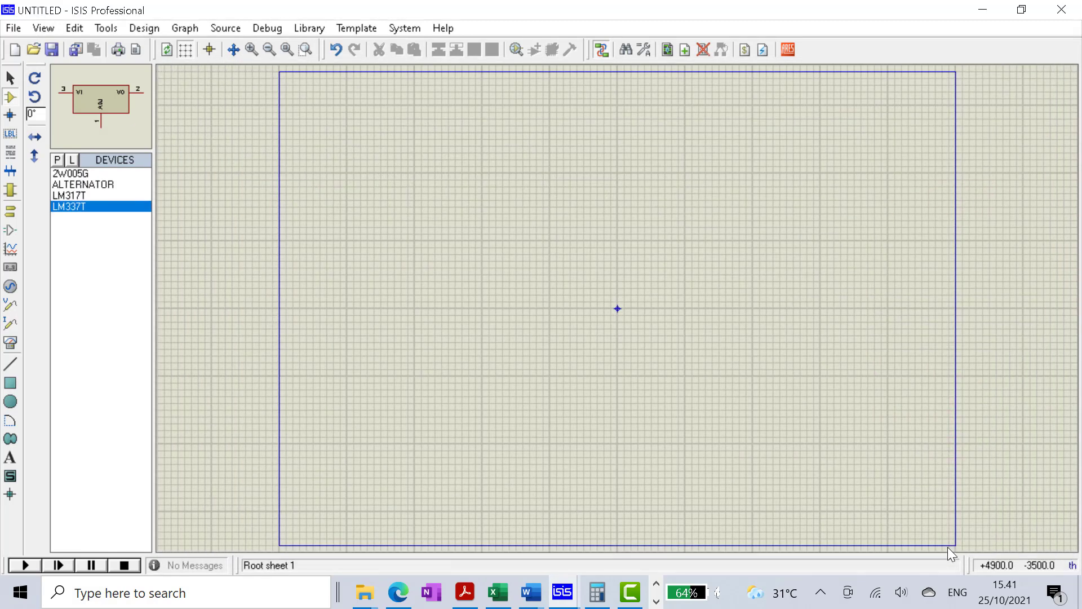
Step: Add the AUDIO100N 100n capacitor from the Audio Grade Axial sub-category of Capacitors to the device list
left_click(59, 161)
left_click(214, 239)
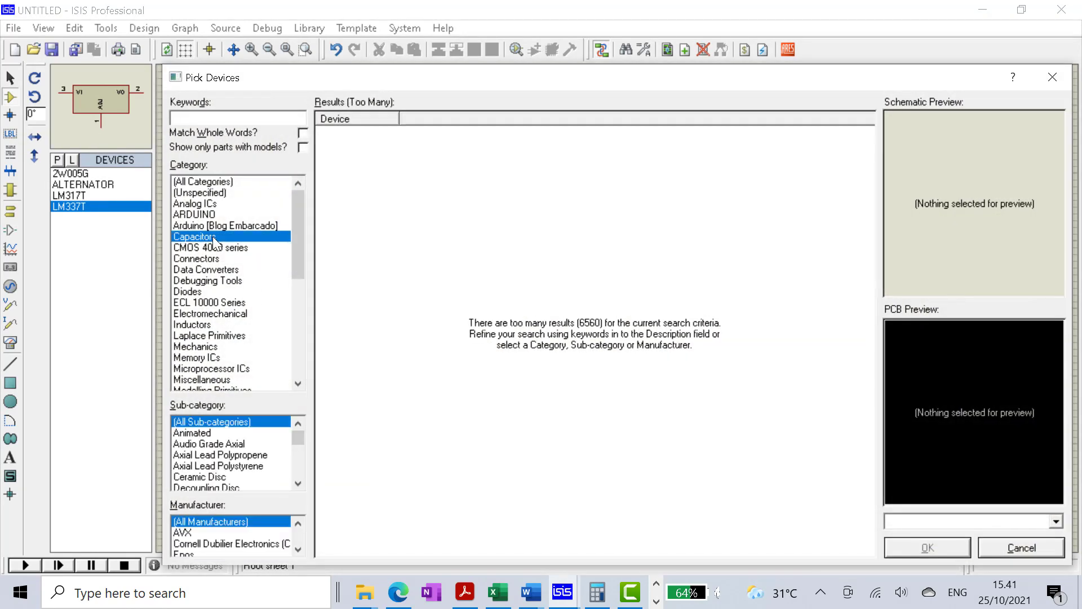
left_click(208, 445)
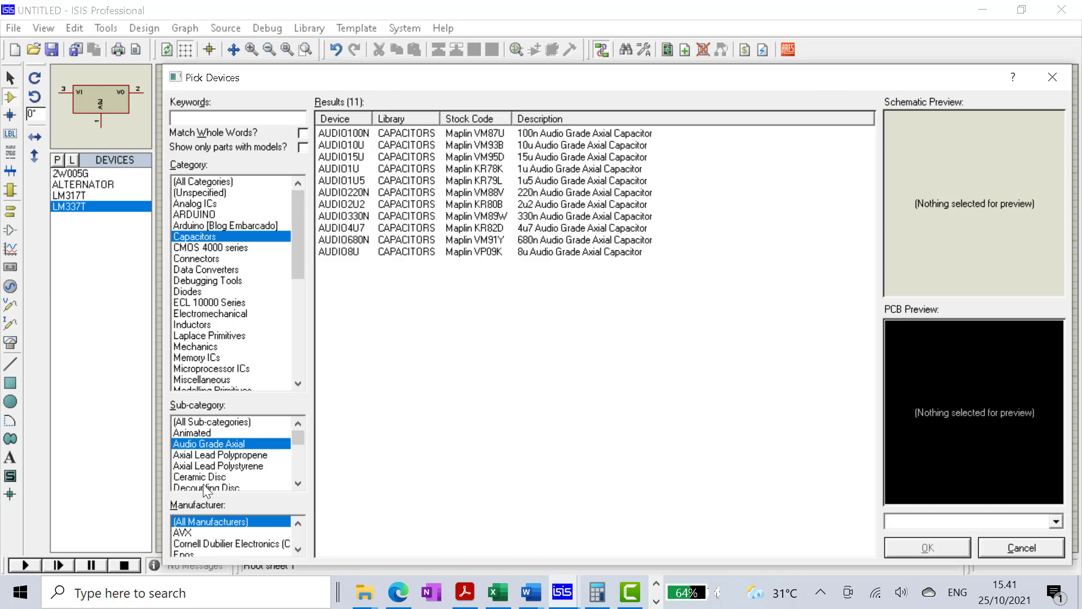
left_click(207, 477)
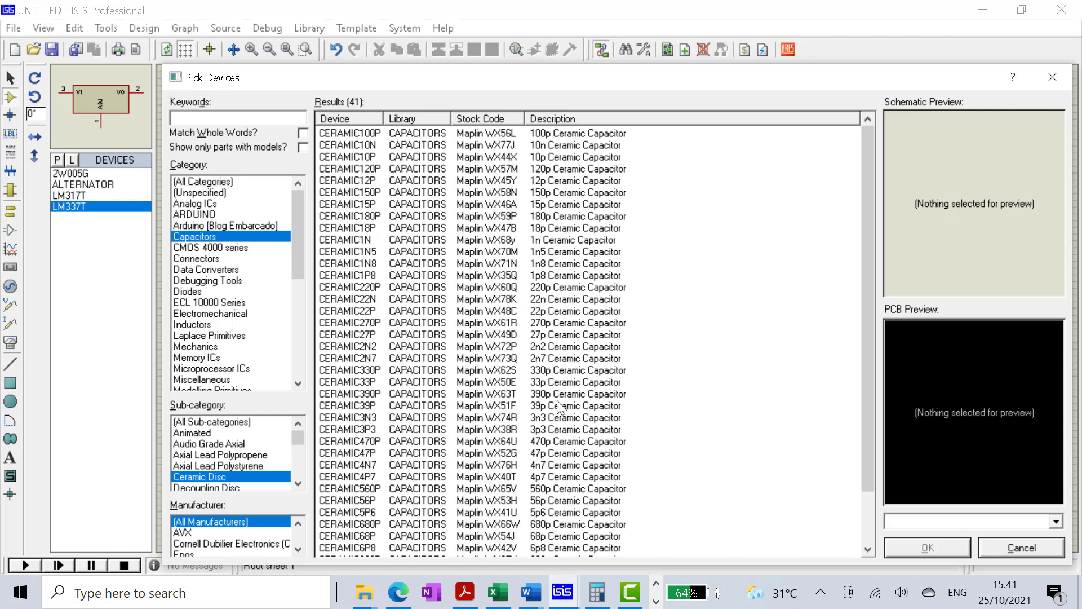
scroll(561, 420, "down", 2)
scroll(561, 420, "up", 2)
left_click(220, 444)
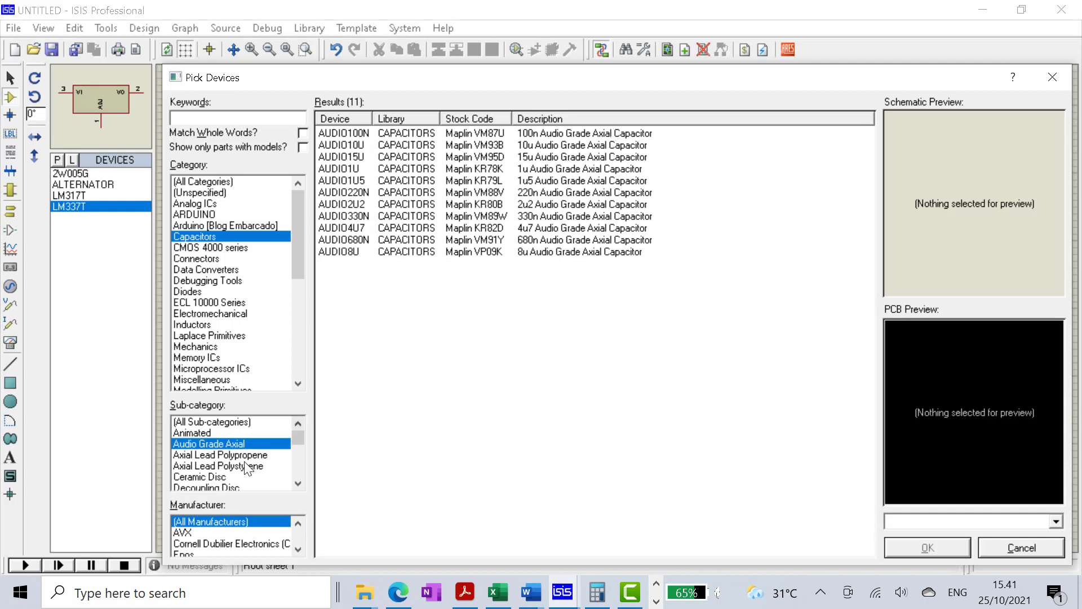
left_click(561, 134)
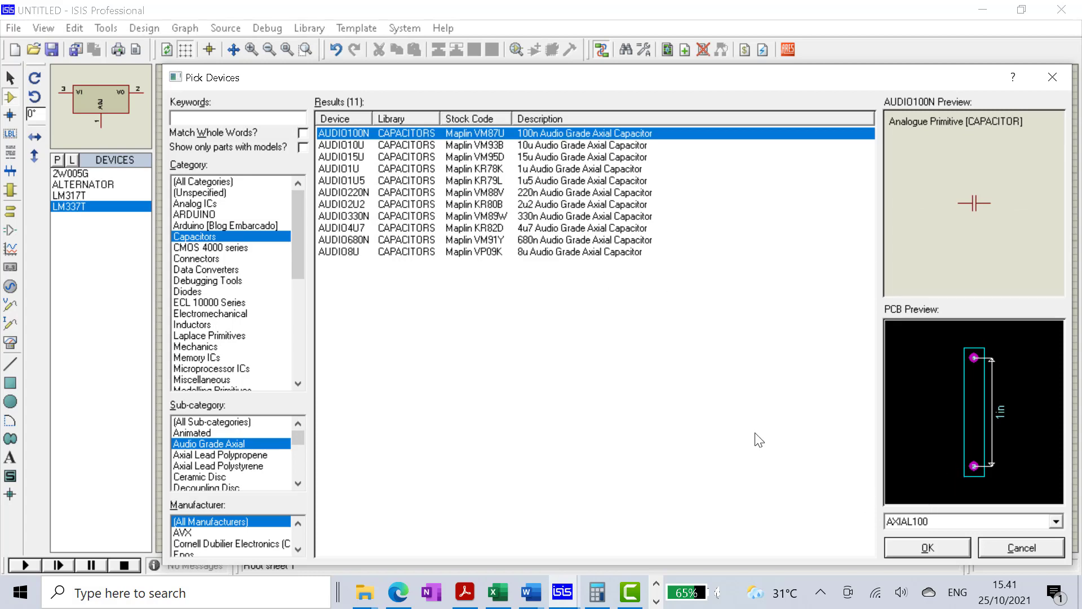
left_click(939, 549)
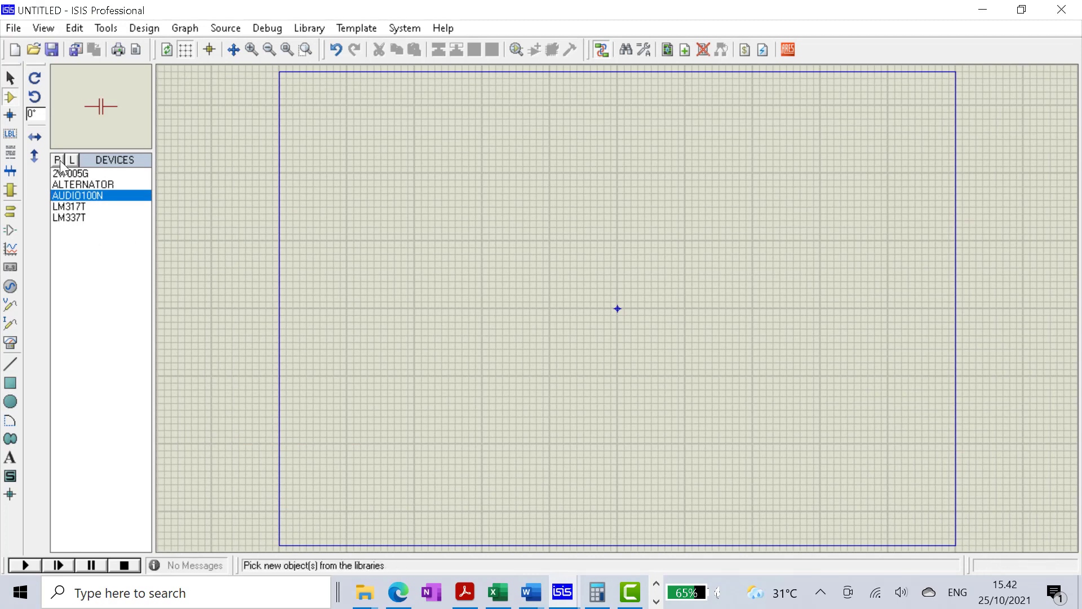
Step: Browse the Electrolytic Aluminum, Axial Lead, Ceramic Disc and Decoupling Disc sub-categories of Capacitors in the parts library and compare their listed values
left_click(58, 161)
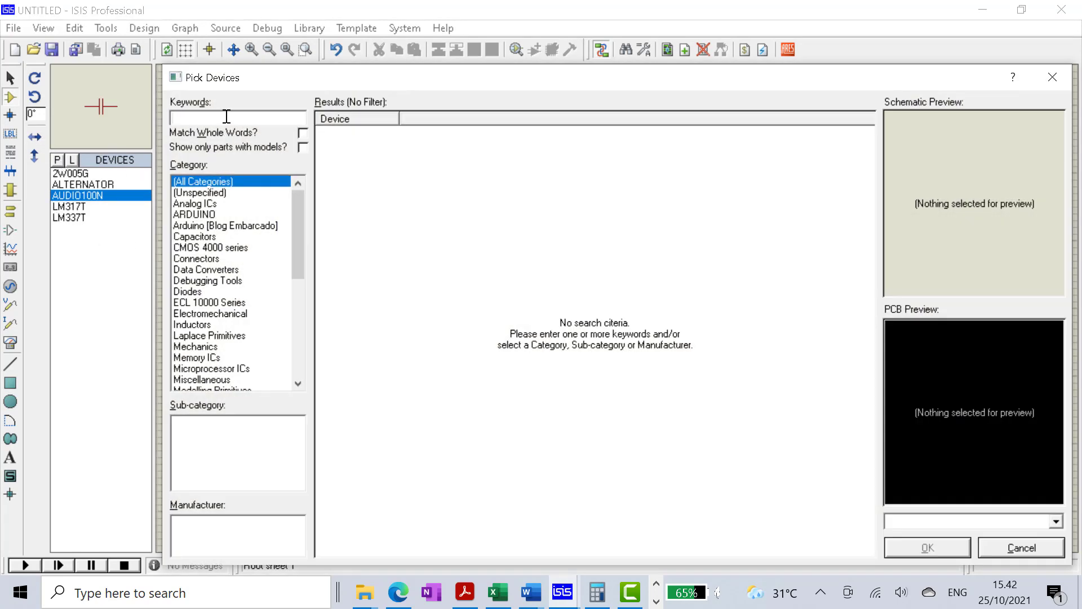
left_click(190, 237)
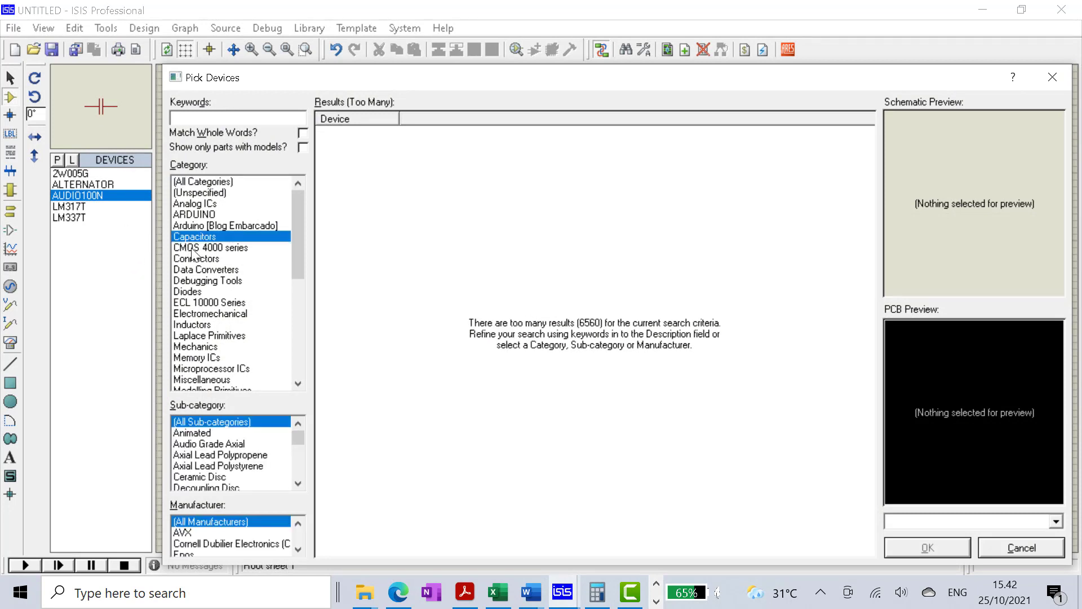
scroll(232, 471, "down", 2)
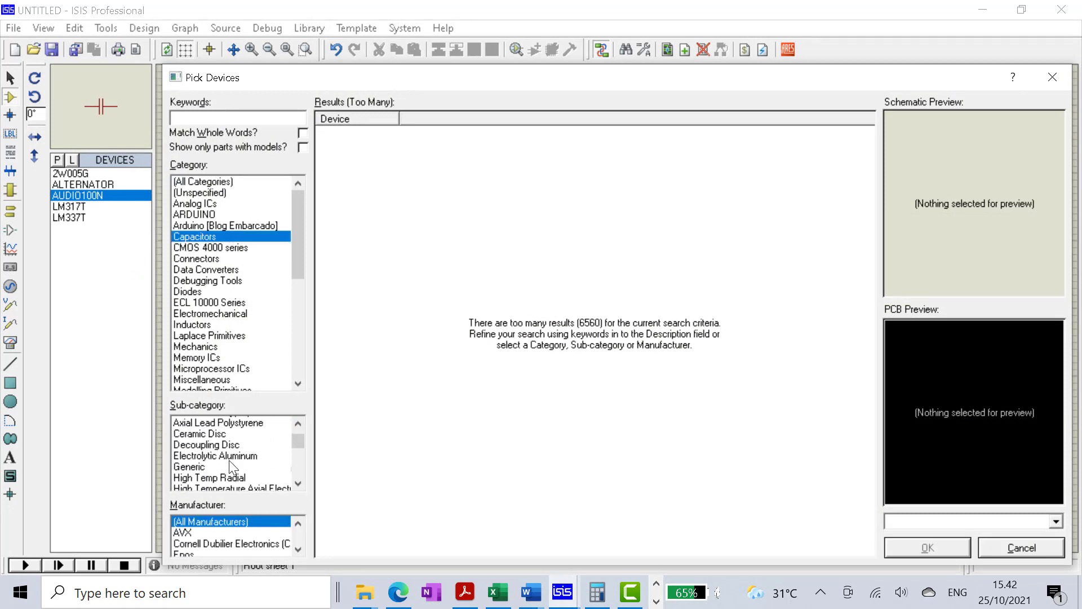
scroll(230, 465, "up", 1)
scroll(231, 454, "down", 2)
scroll(231, 454, "down", 1)
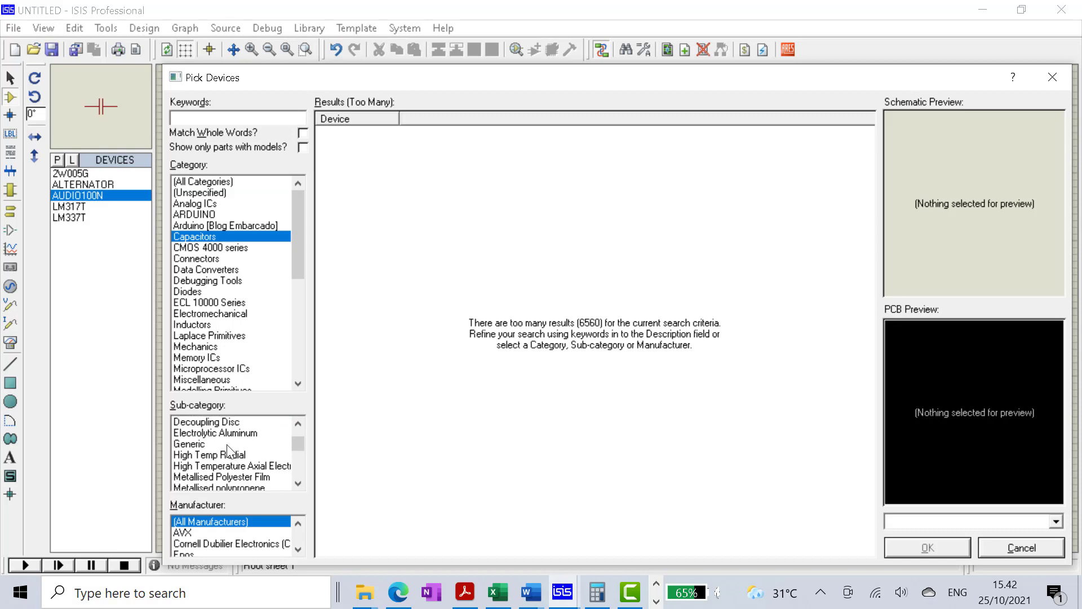
left_click(235, 433)
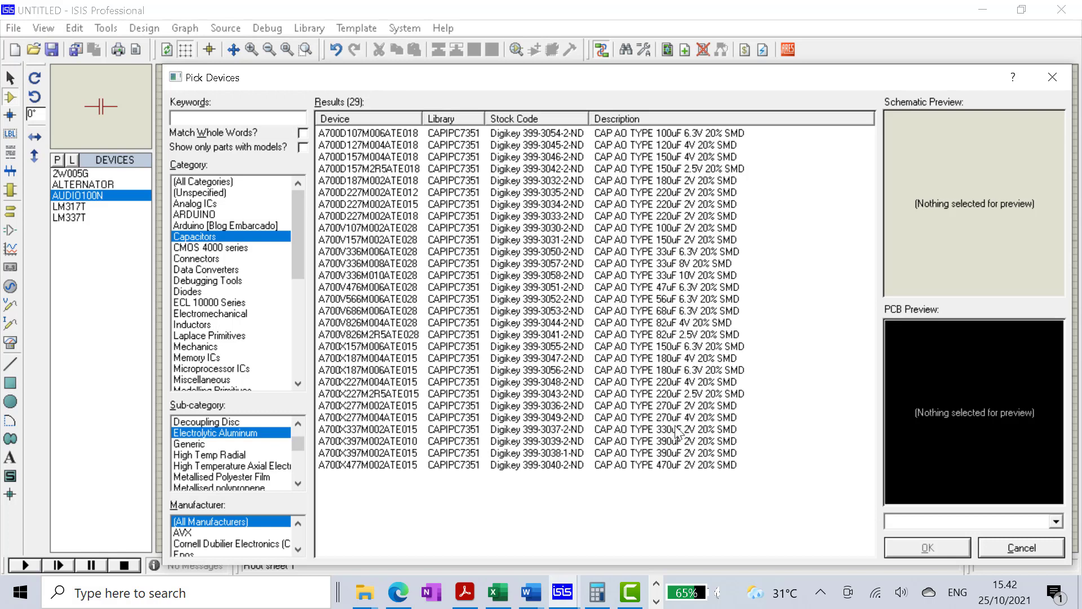
scroll(232, 446, "up", 1)
scroll(231, 448, "up", 2)
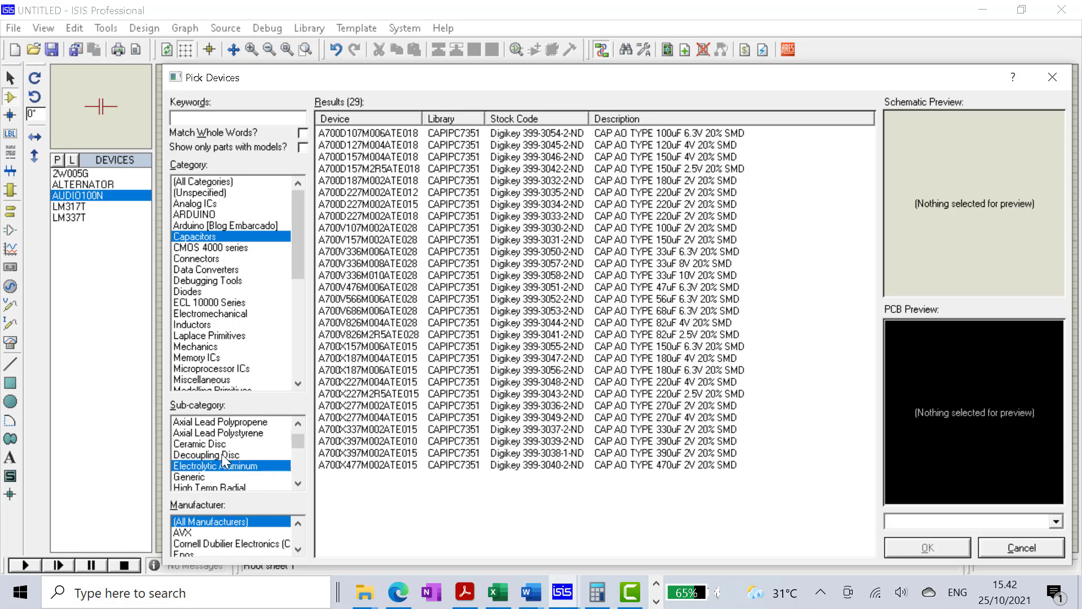
left_click(226, 455)
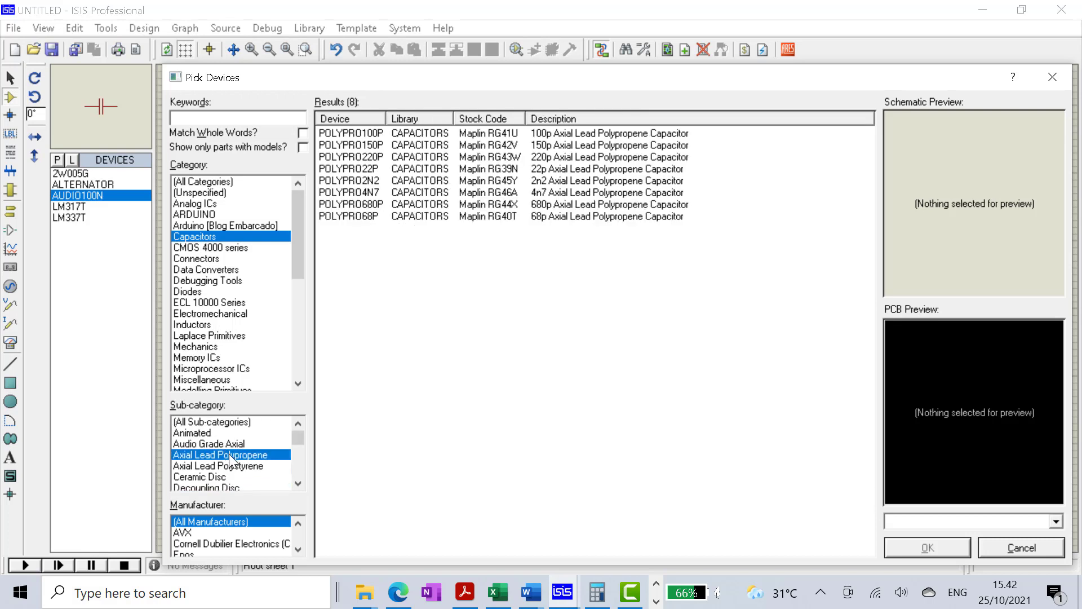
left_click(227, 465)
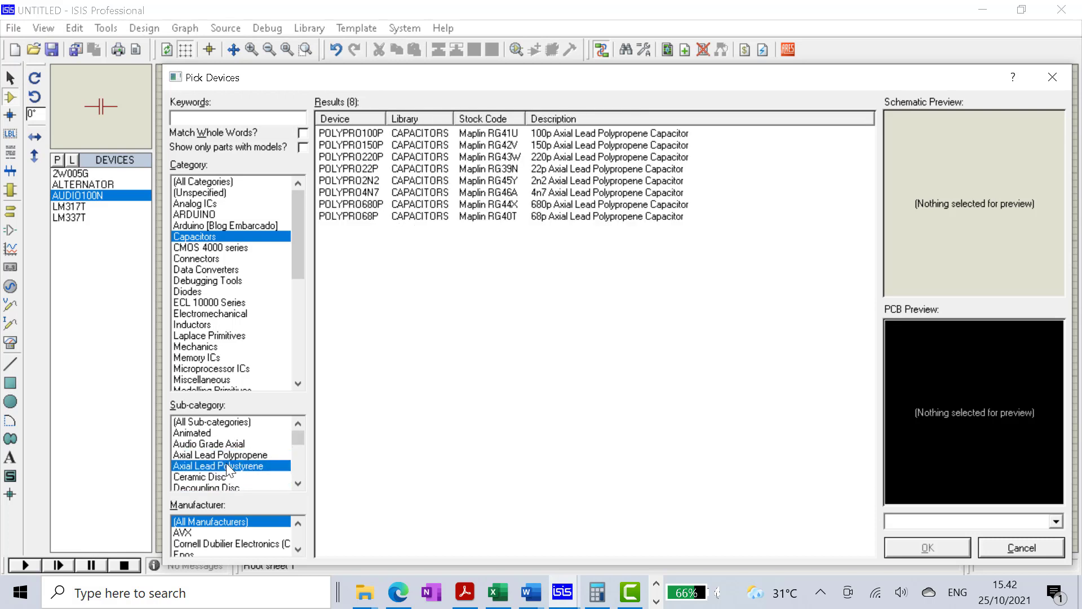
left_click(224, 477)
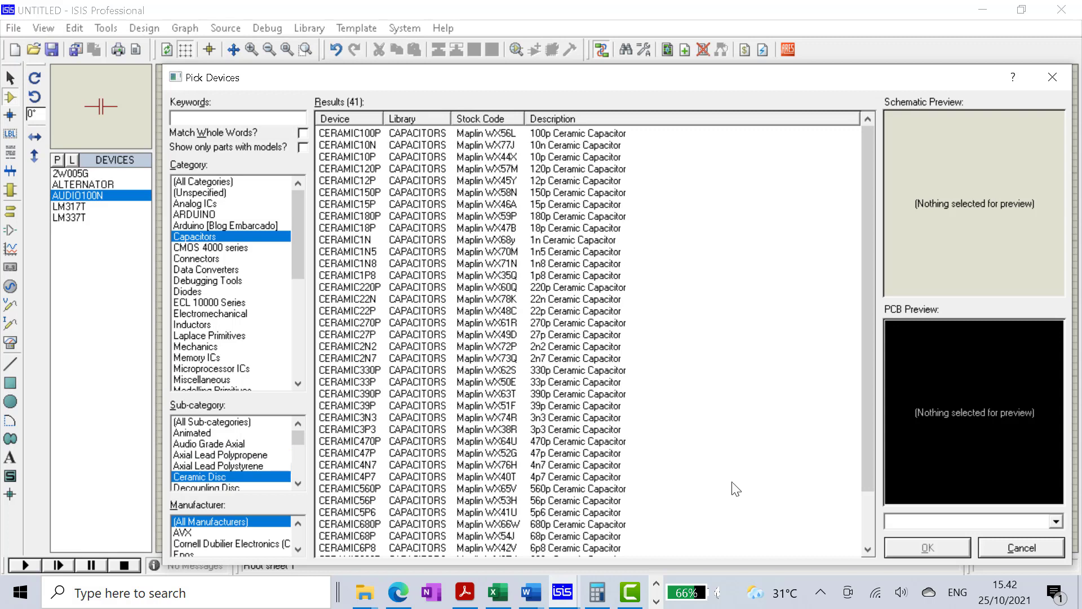
scroll(542, 400, "down", 2)
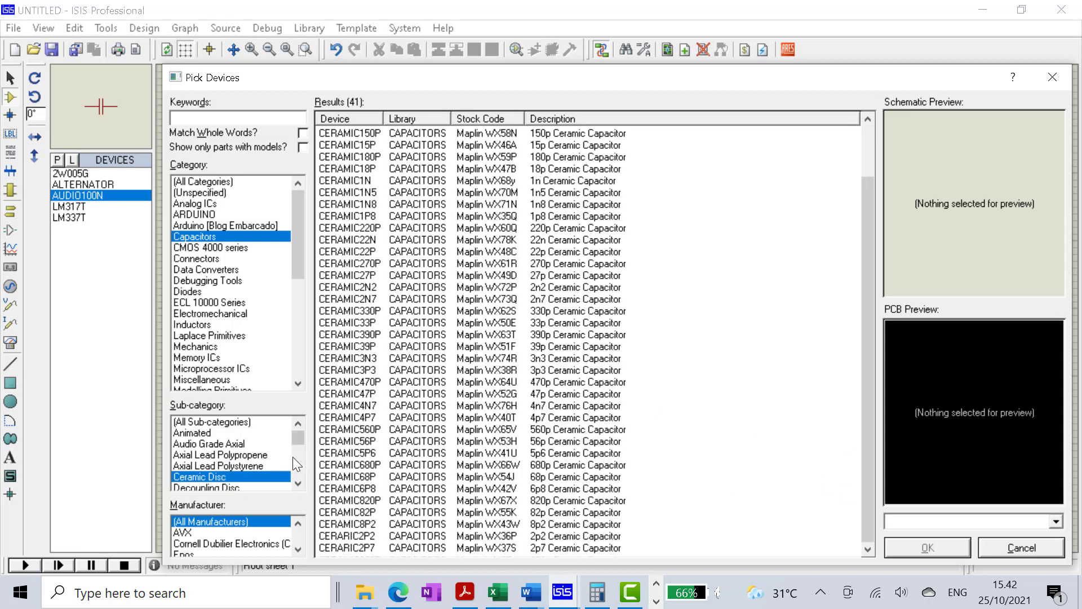
scroll(239, 453, "down", 2)
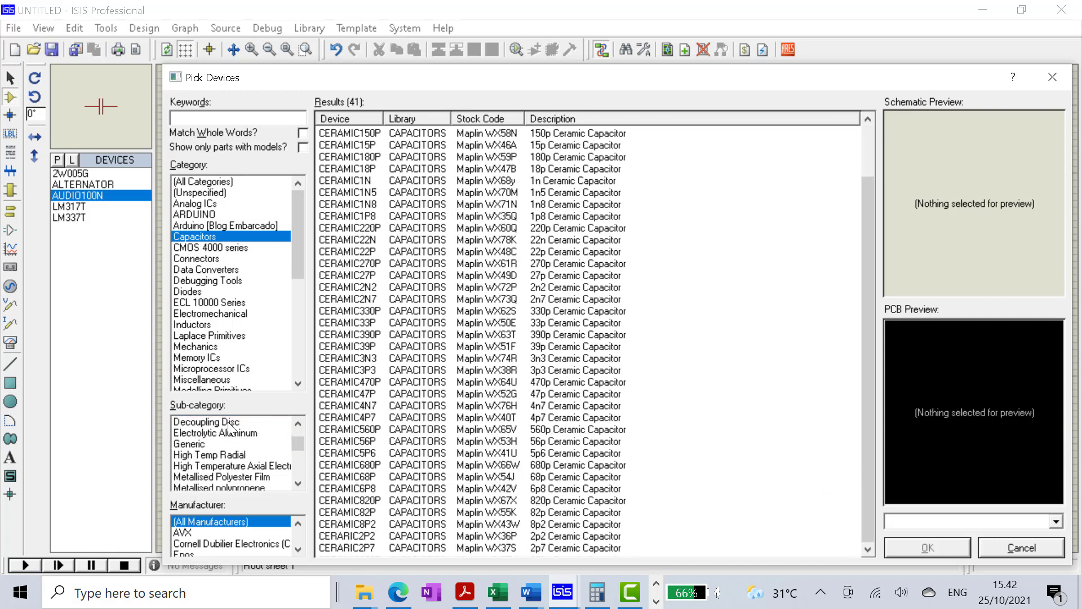
left_click(230, 423)
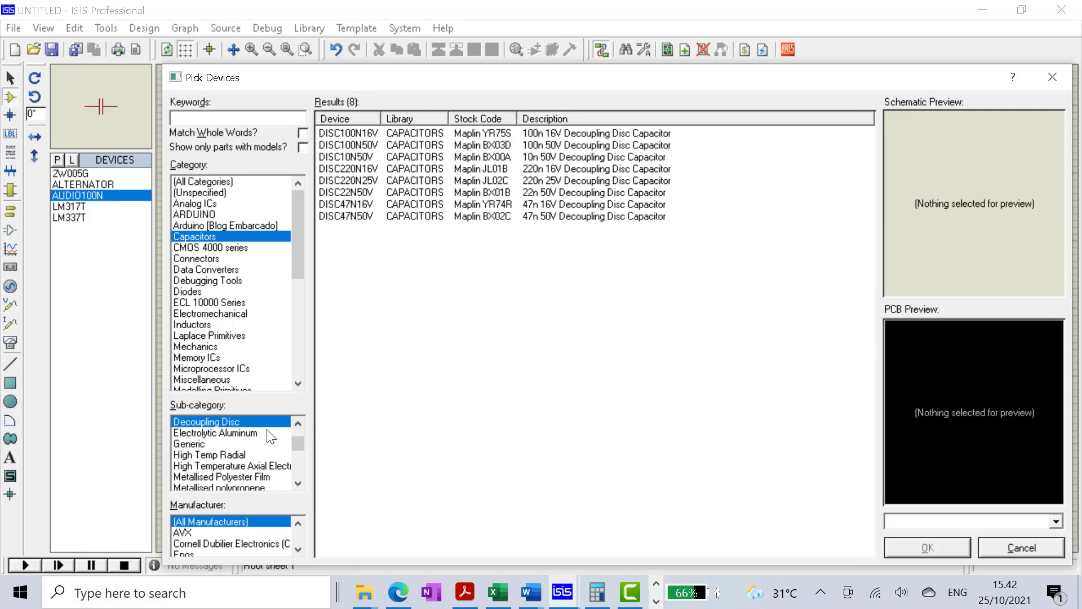
left_click(217, 433)
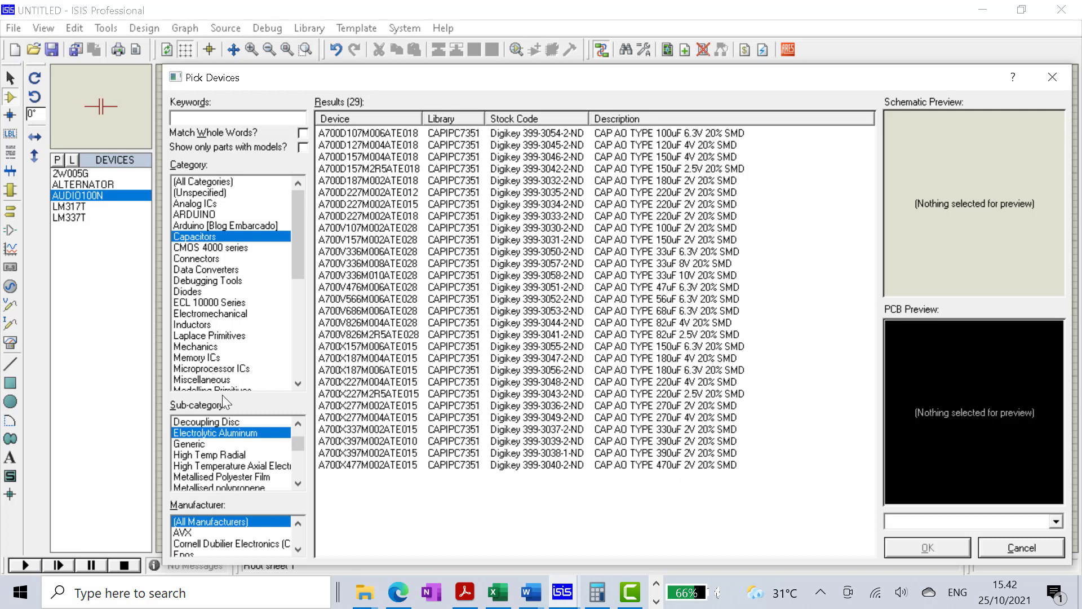
Step: Add the HITEMP22U50V 22u 50V capacitor from the High Temp Radial sub-category of Capacitors to the device list
left_click(184, 444)
left_click(204, 466)
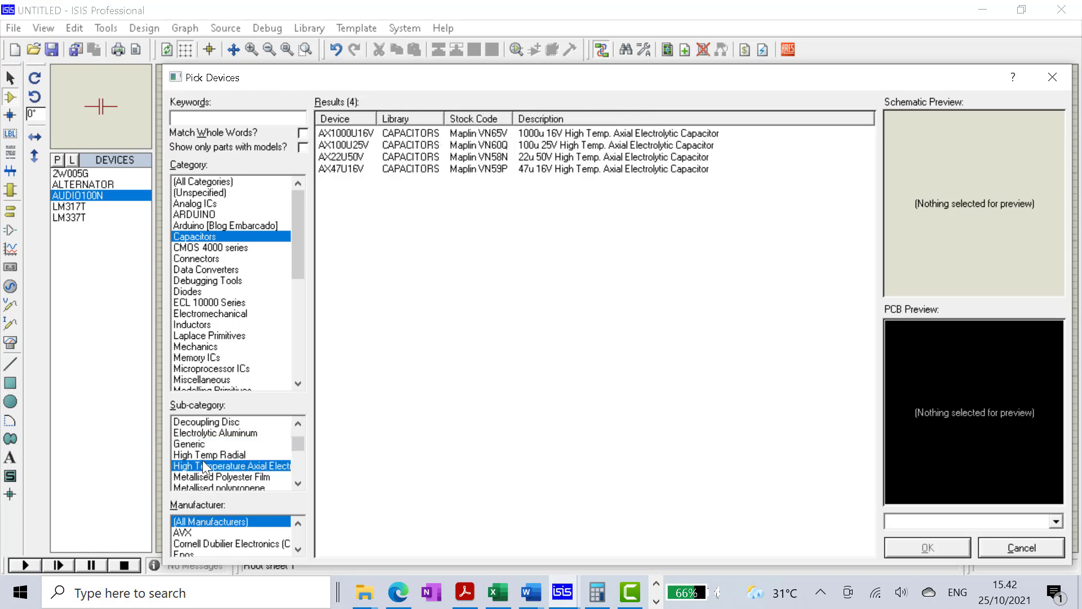
left_click(209, 456)
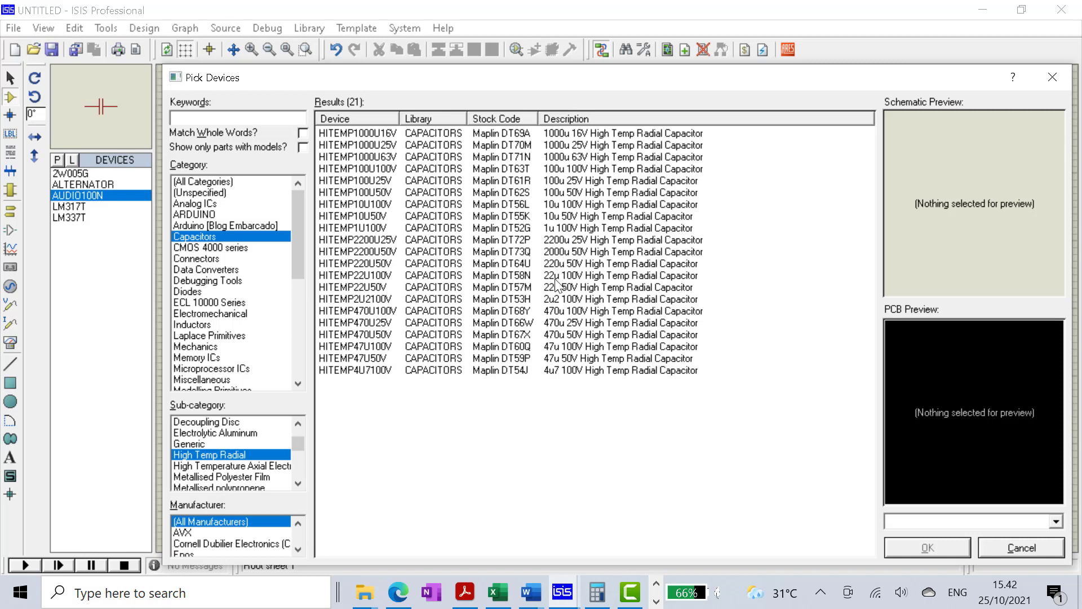
left_click(573, 276)
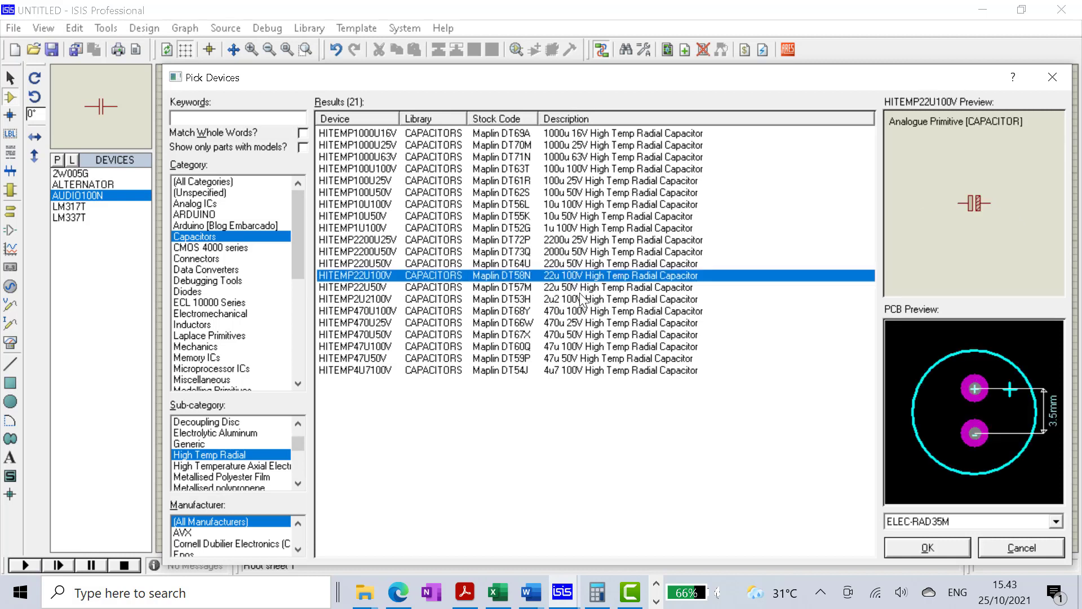
left_click(577, 288)
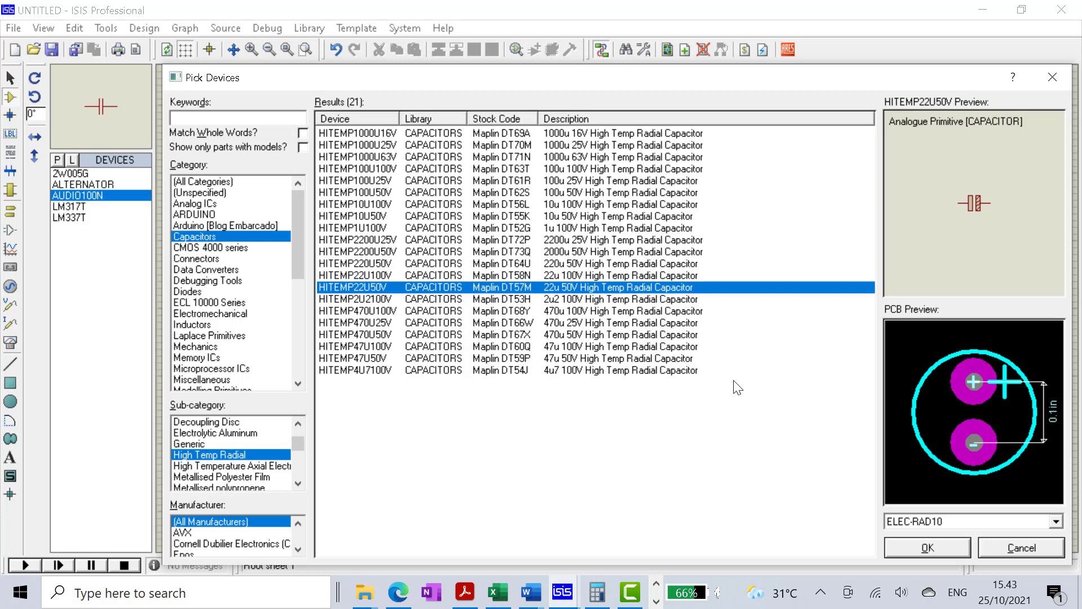
left_click(920, 554)
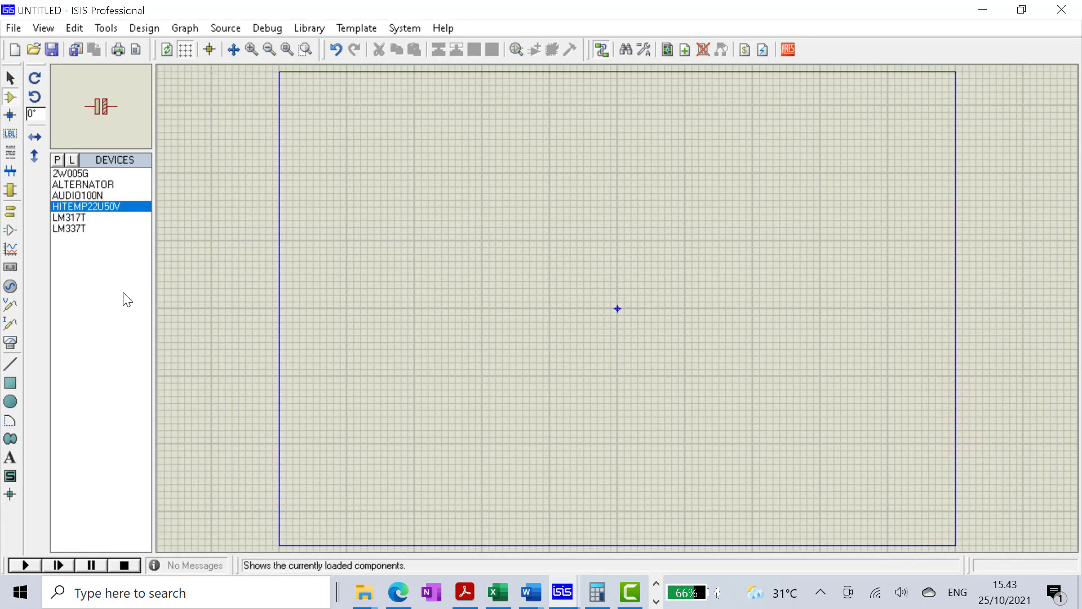
Step: Add the 1N5400 50V, 3A rectifier diode of the DIODESINC library from the Rectifiers sub-category of Diodes to the device list
left_click(57, 159)
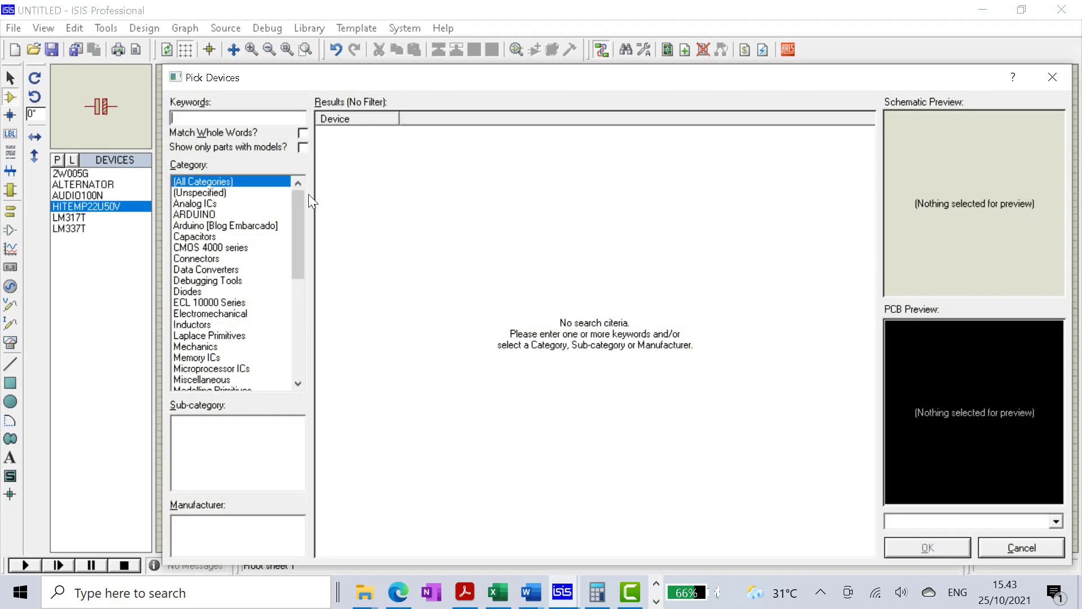
left_click(184, 293)
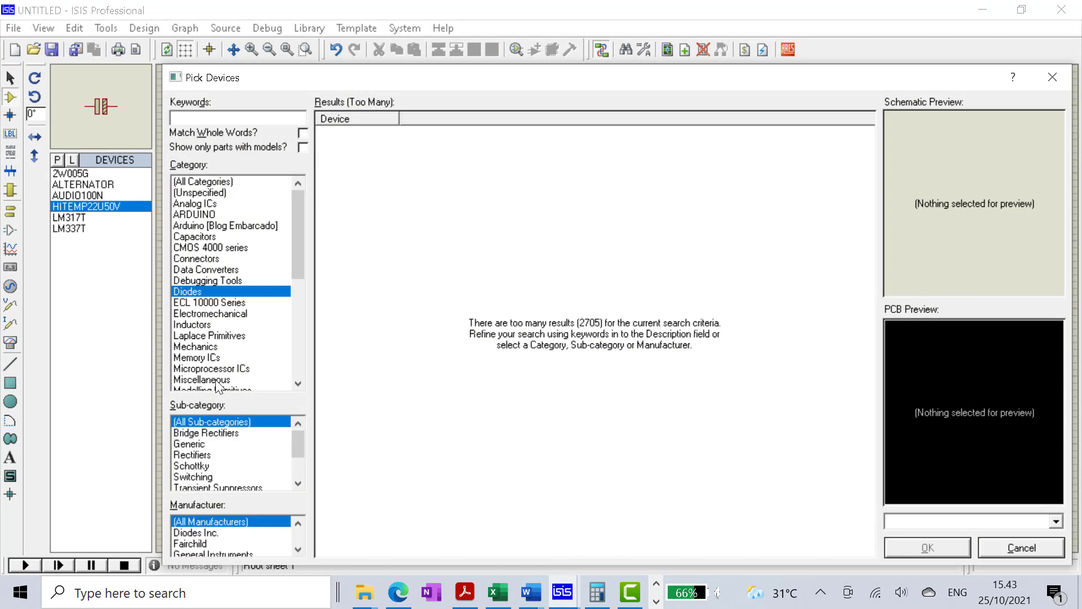
left_click(204, 455)
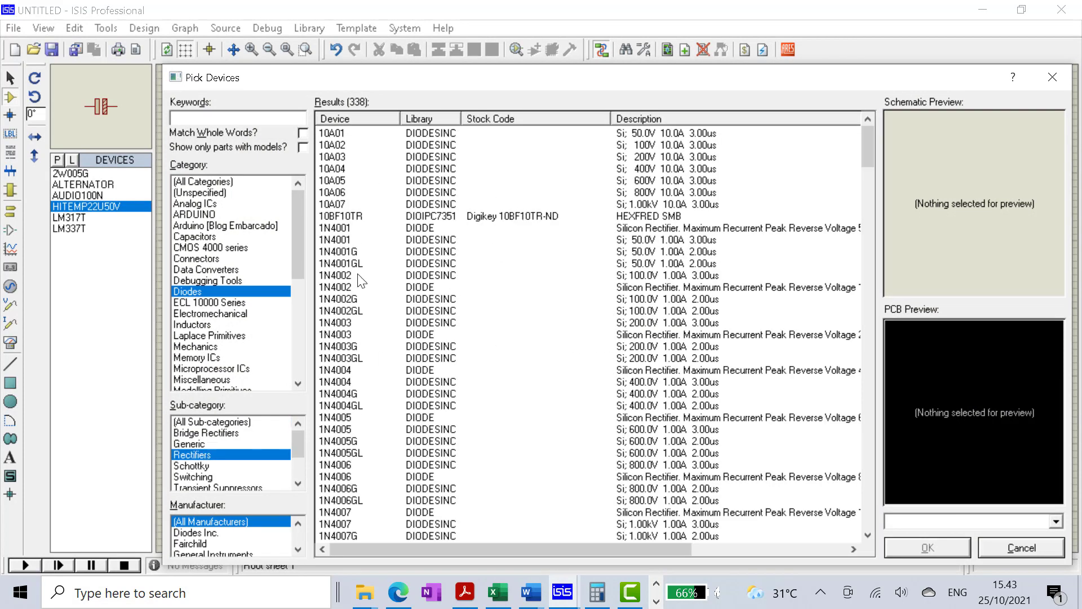
mouse_move(361, 314)
scroll(372, 439, "down", 4)
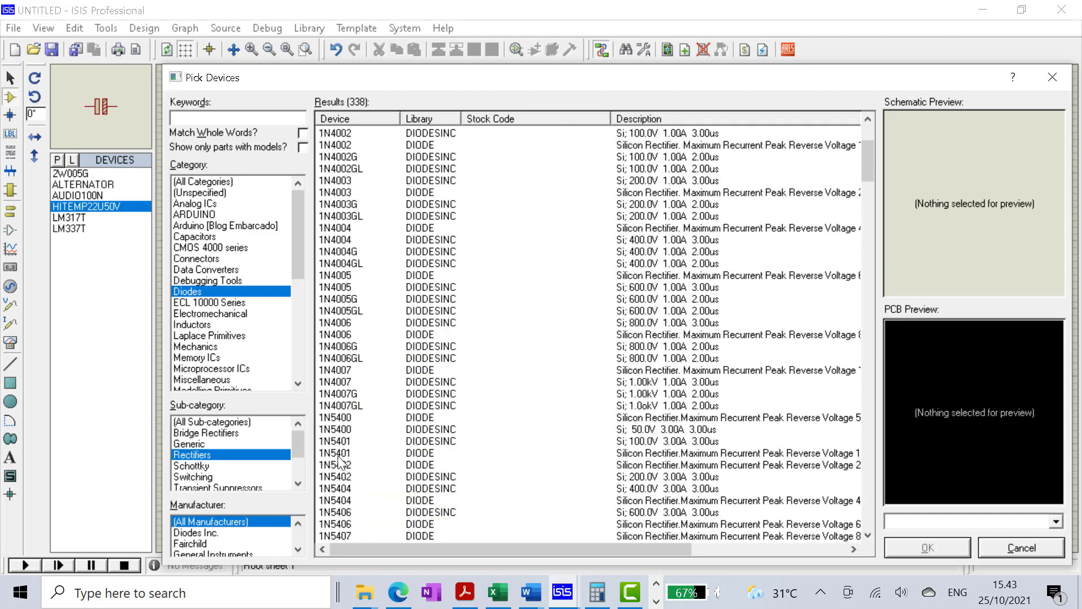
left_click(347, 417)
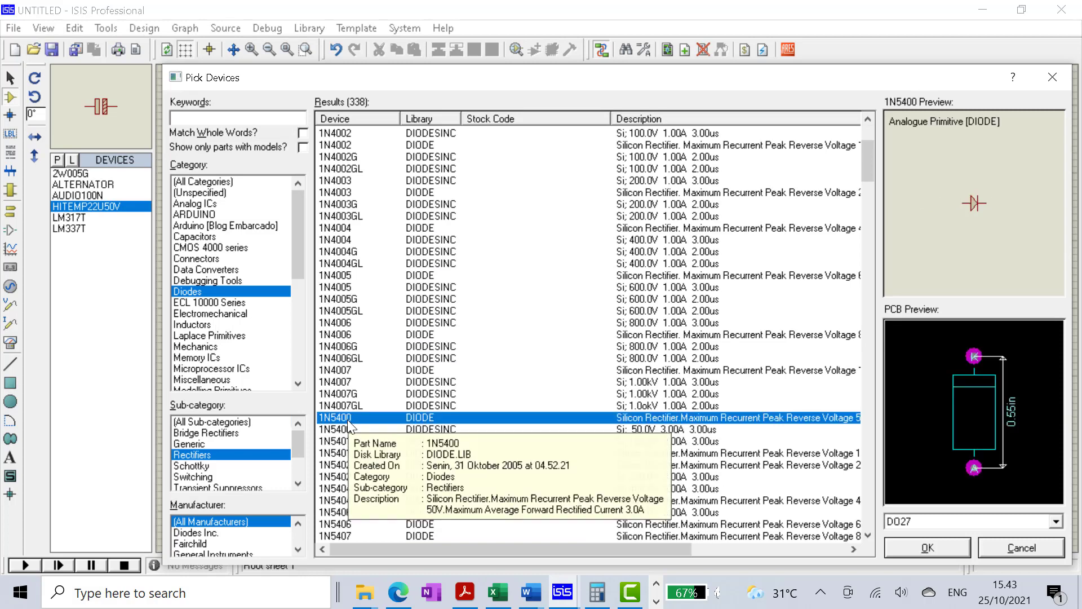
left_click(338, 430)
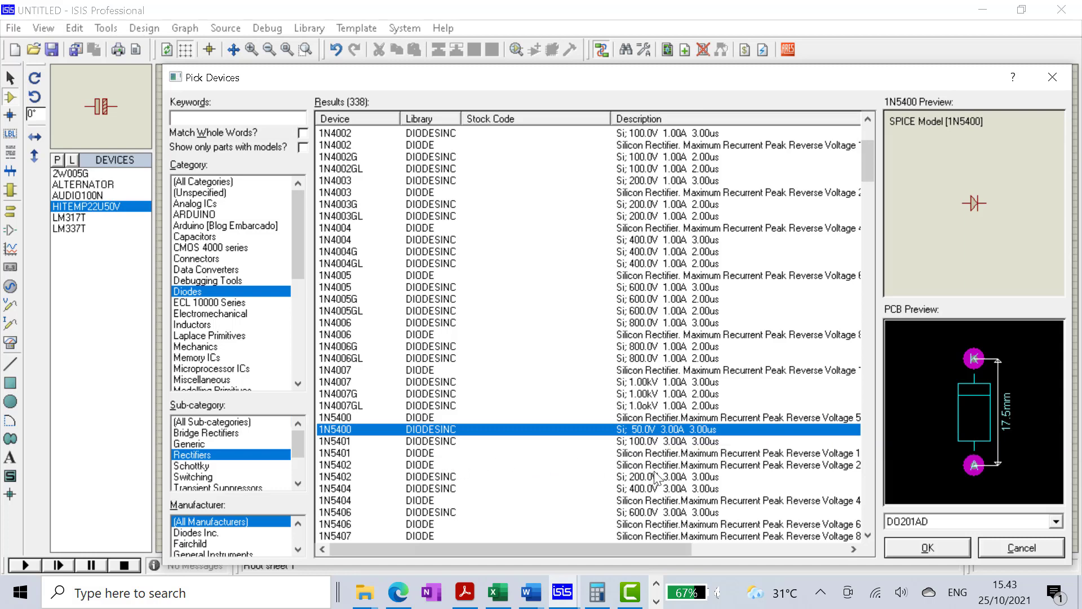
scroll(658, 476, "down", 1)
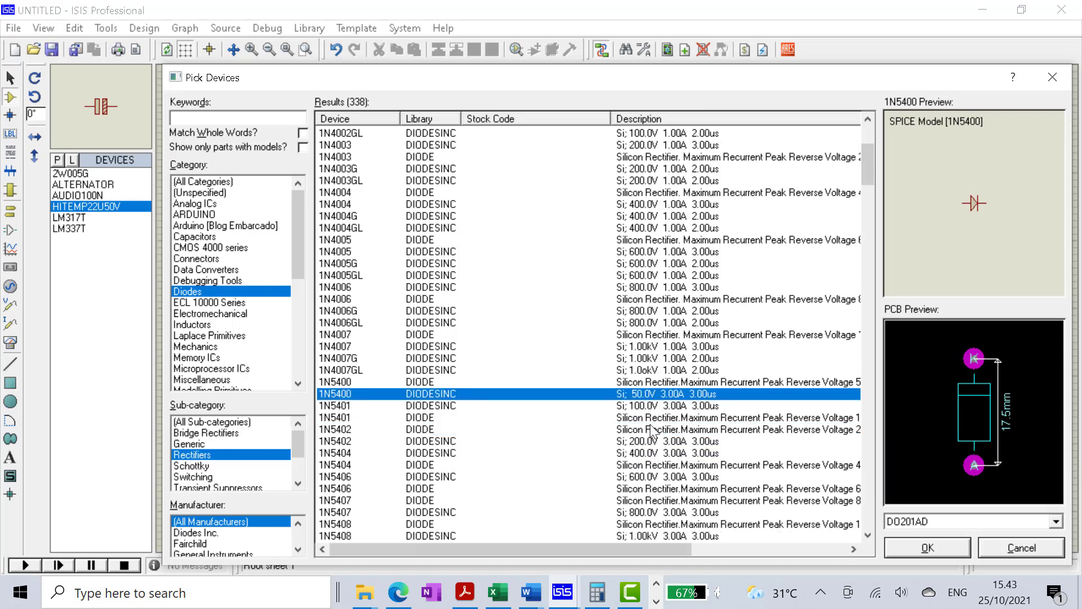
scroll(647, 451, "down", 1)
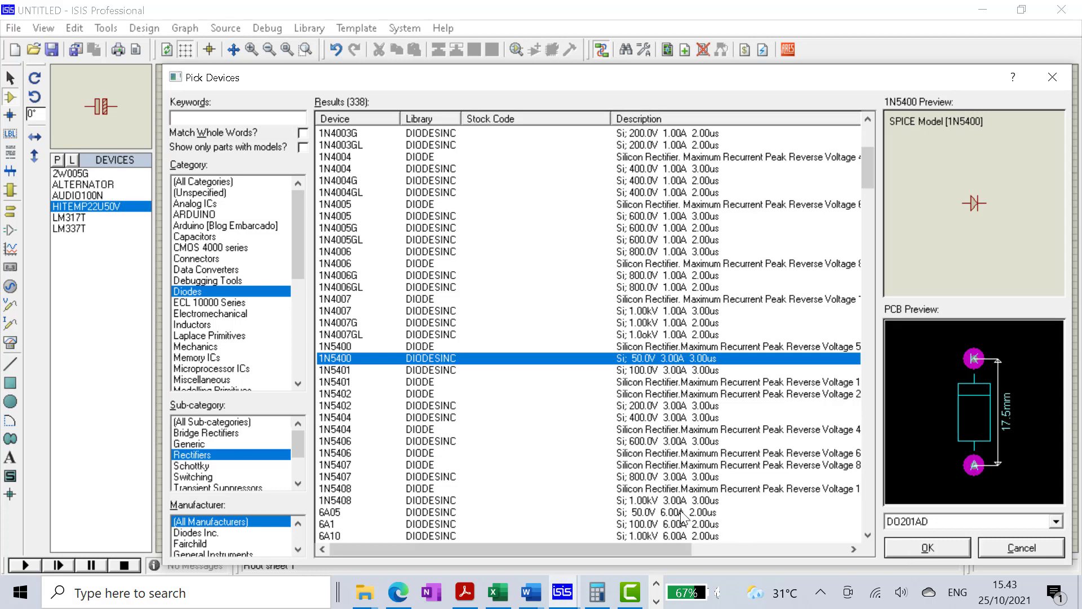
left_click(924, 548)
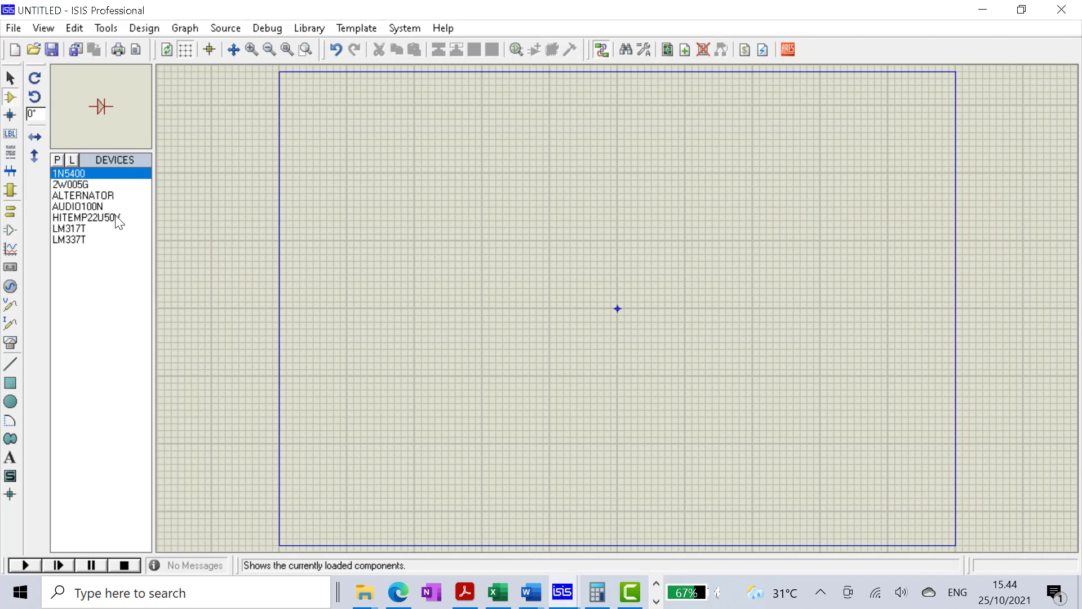
Step: Add the POT-HG interactive potentiometer from the Variable sub-category of Resistors to the device list
left_click(58, 160)
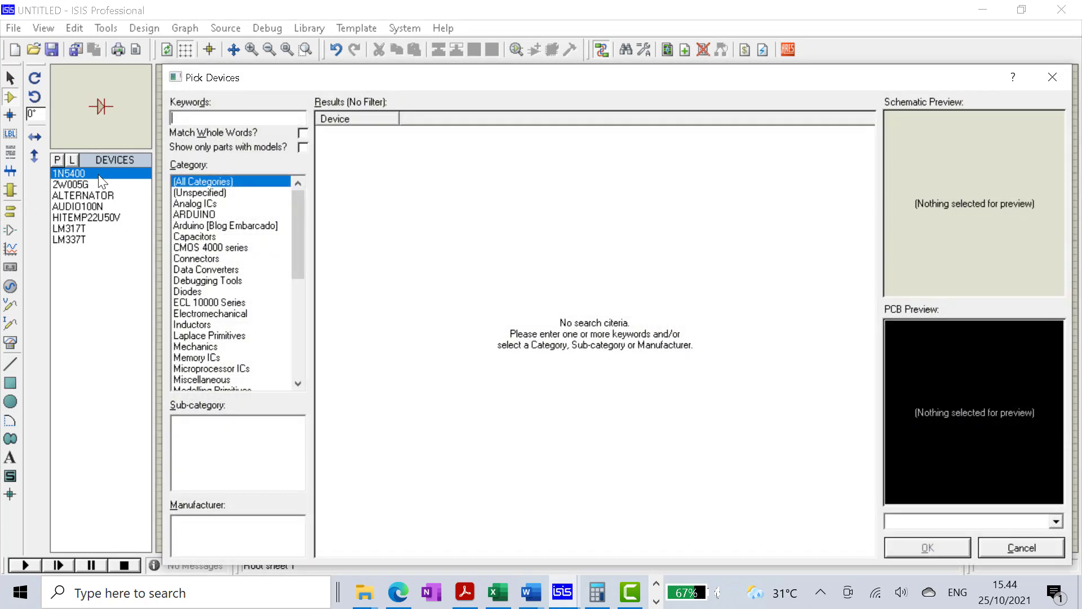
scroll(206, 327, "down", 2)
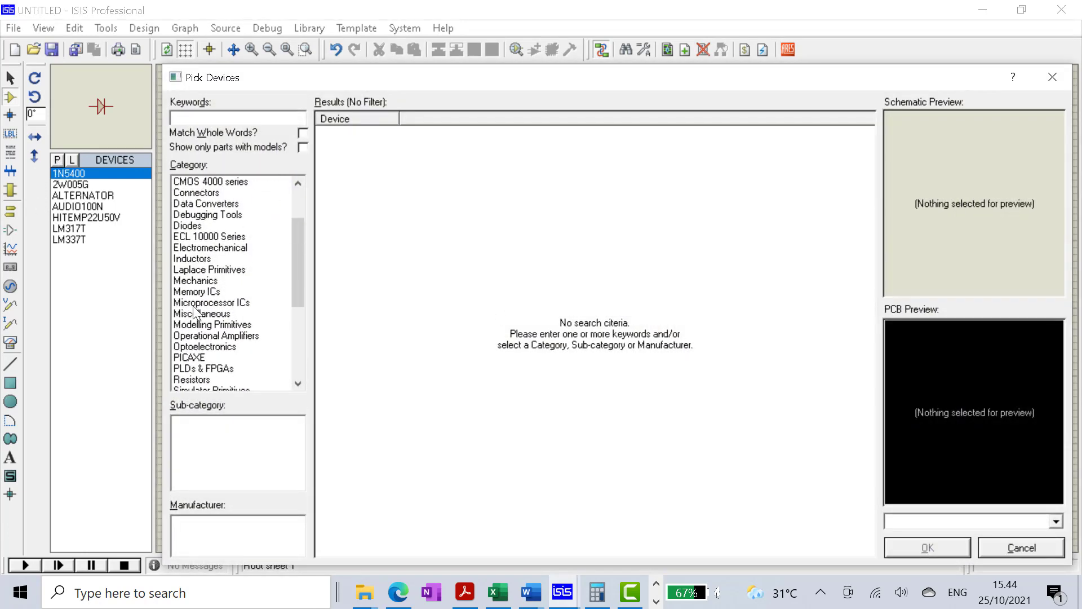
left_click(207, 380)
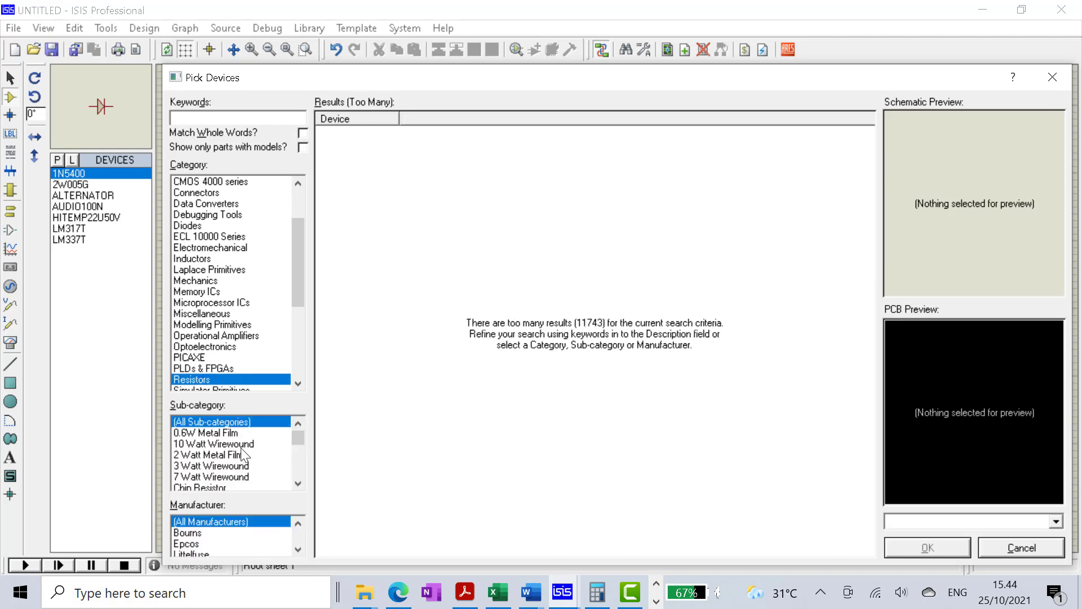
scroll(243, 468, "down", 5)
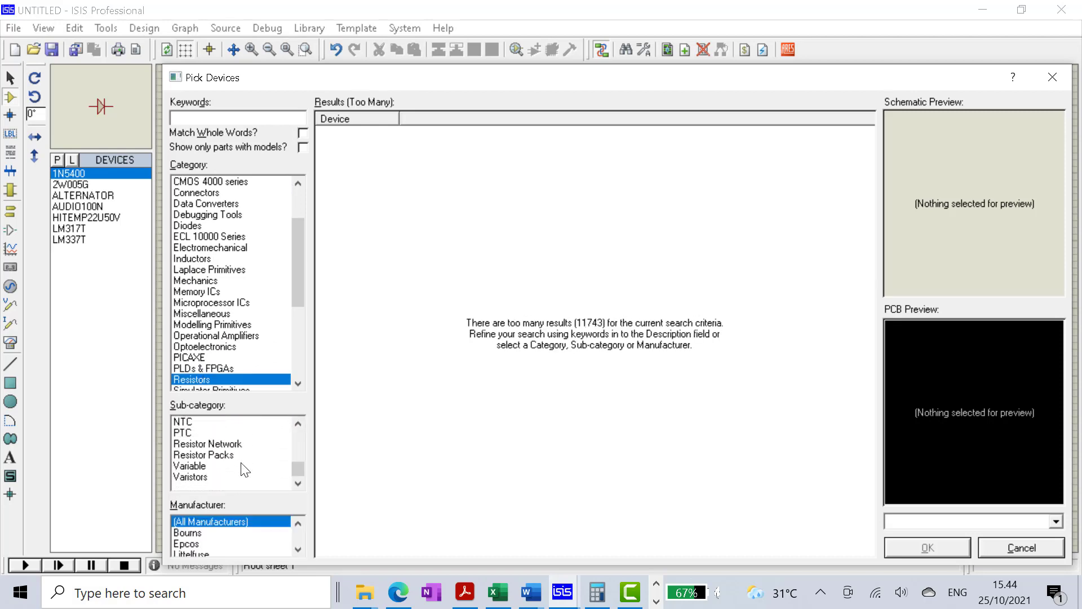
left_click(203, 468)
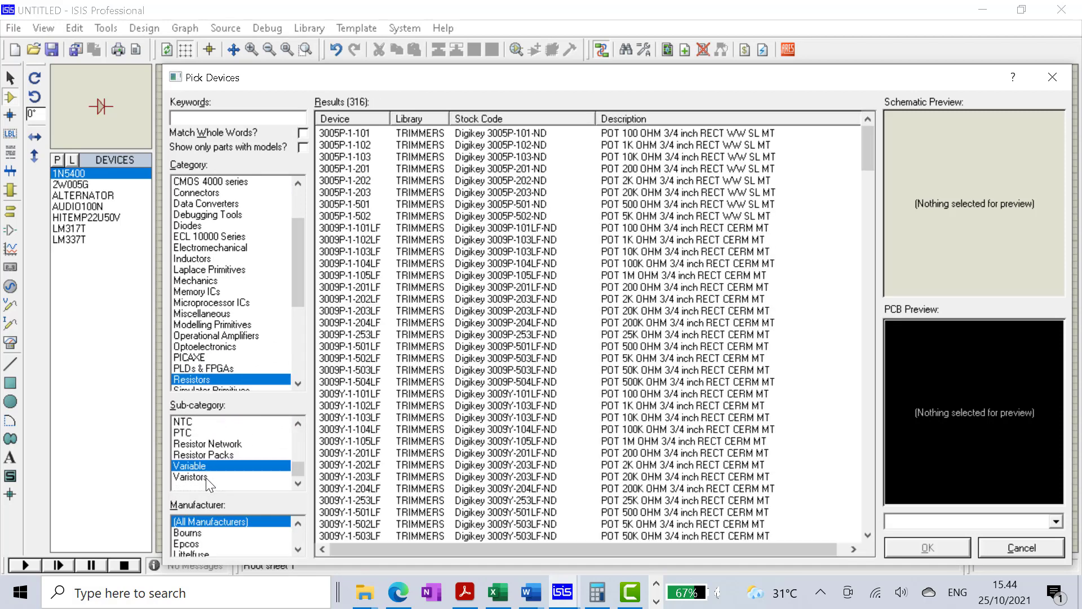
scroll(603, 438, "down", 20)
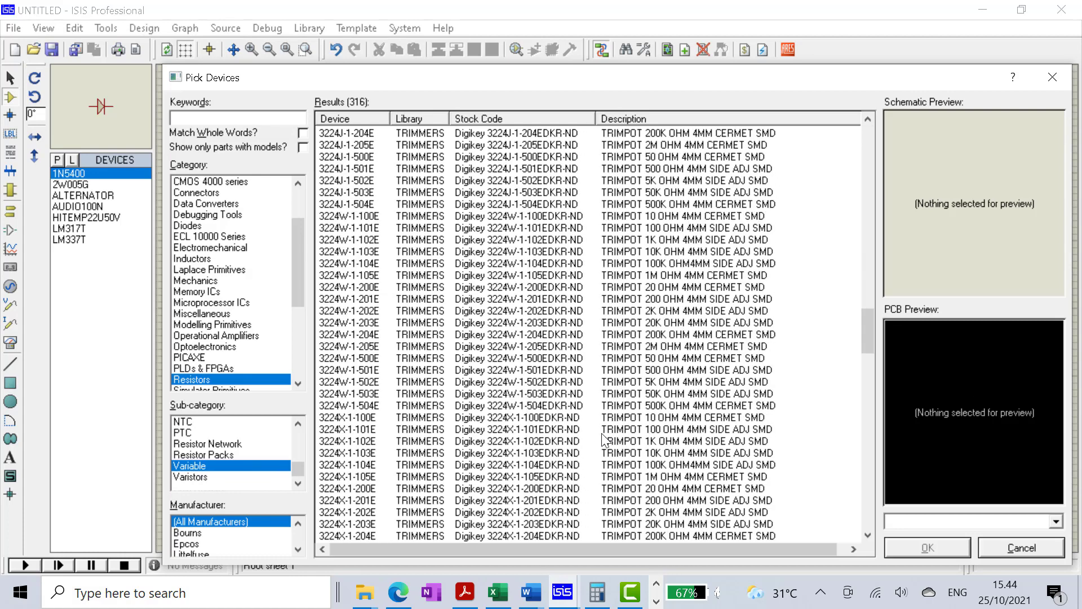
scroll(603, 439, "down", 20)
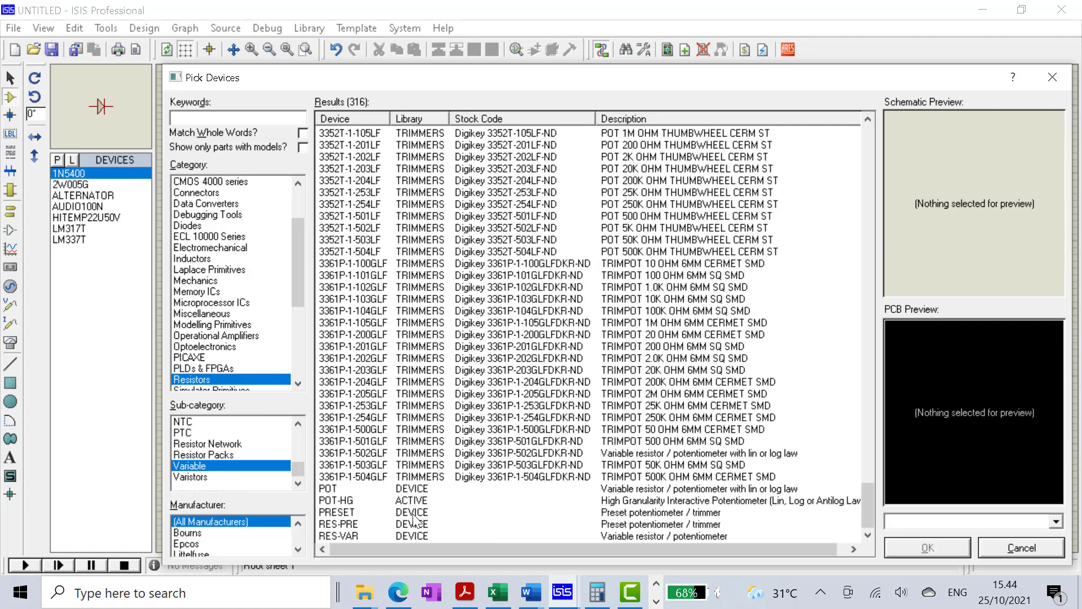
left_click(392, 503)
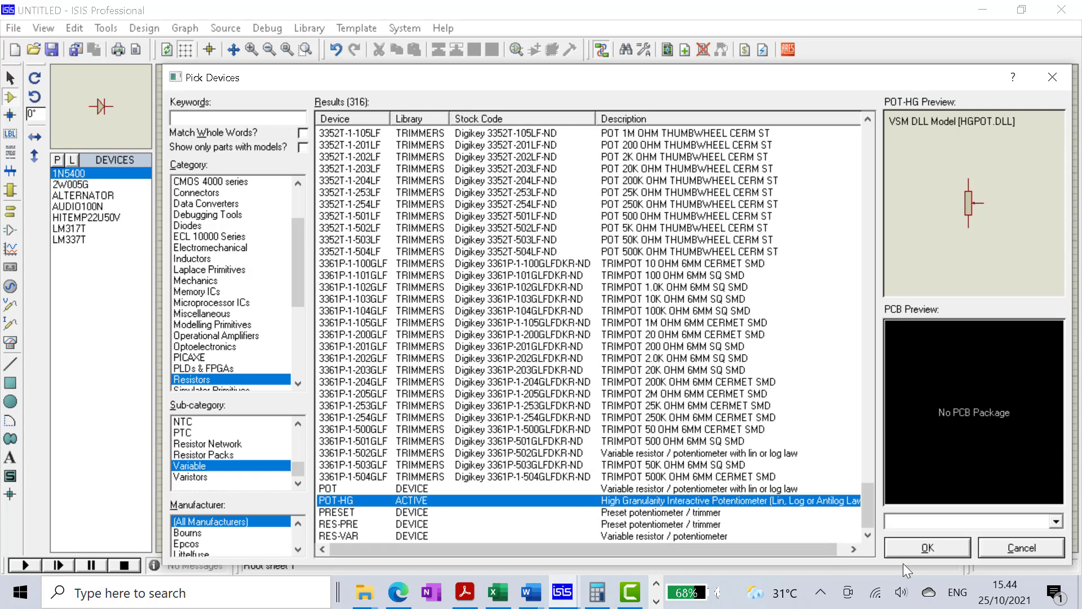
left_click(919, 552)
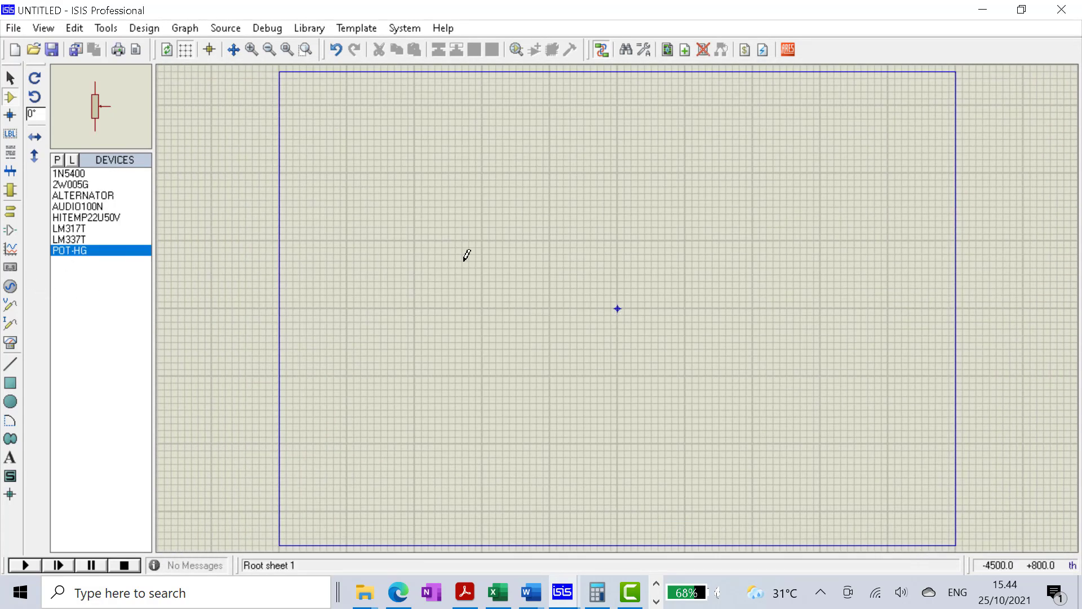
Step: Add the MINRES270R 270R 0.6W resistor from the 0.6W Metal Film sub-category of Resistors to the device list
left_click(59, 159)
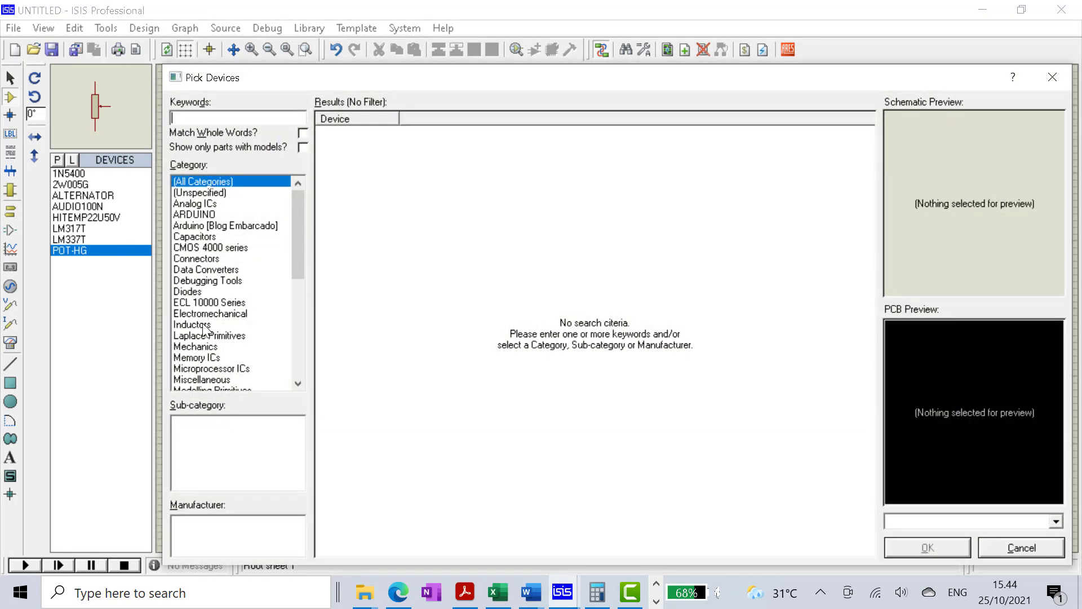
scroll(211, 311, "down", 2)
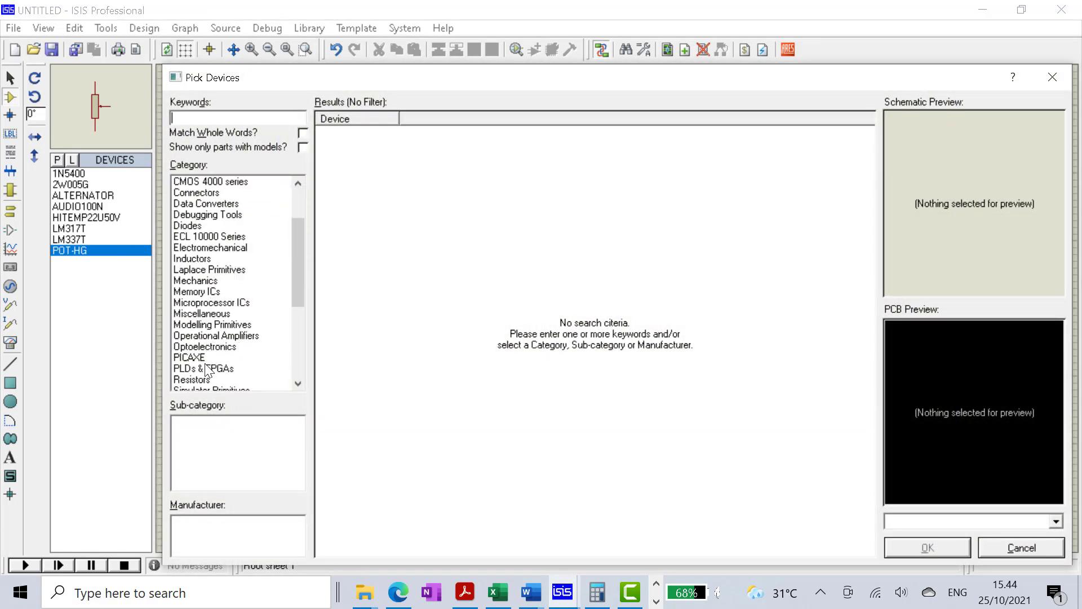
left_click(208, 381)
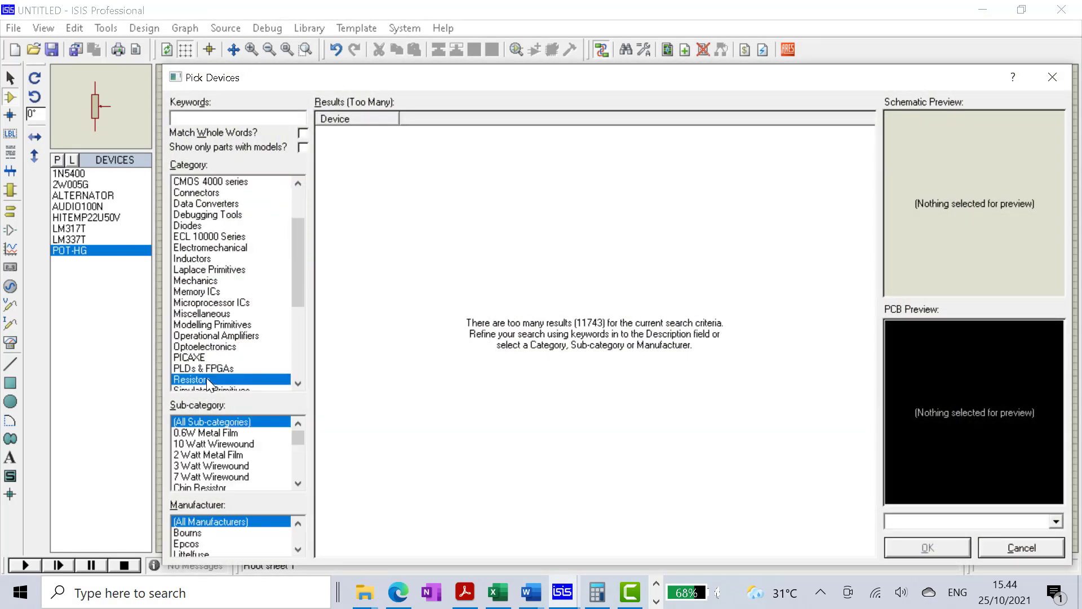
left_click(234, 433)
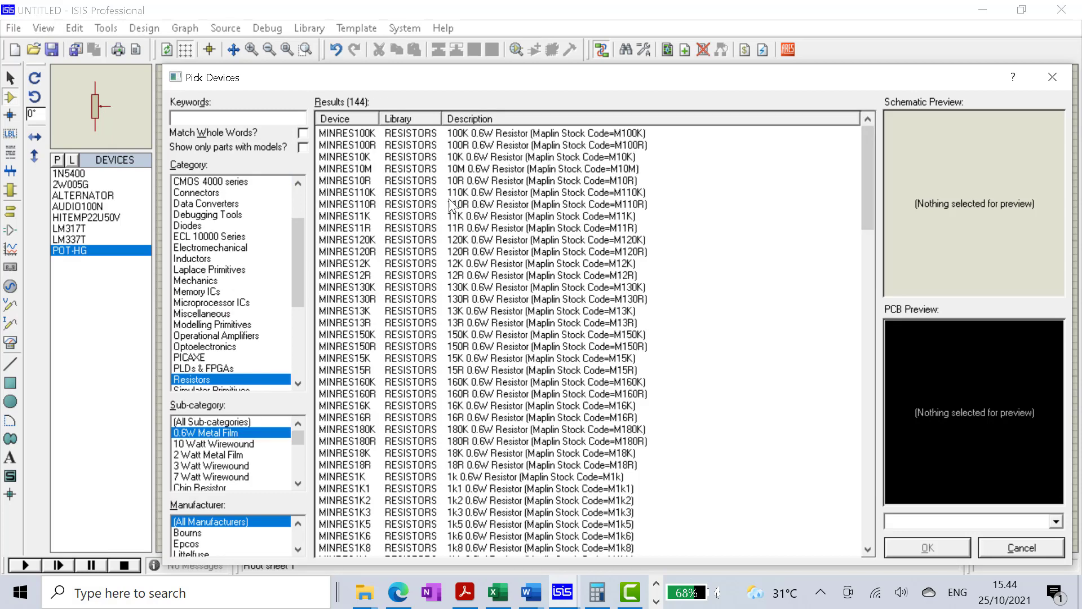
scroll(480, 416, "down", 2)
scroll(481, 416, "down", 7)
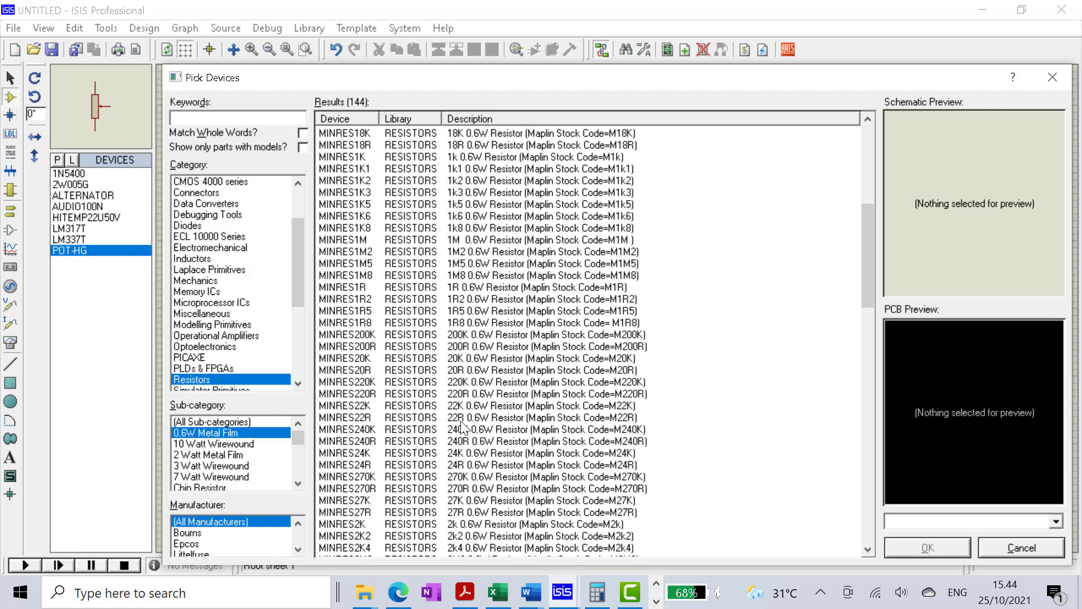
scroll(475, 491, "down", 4)
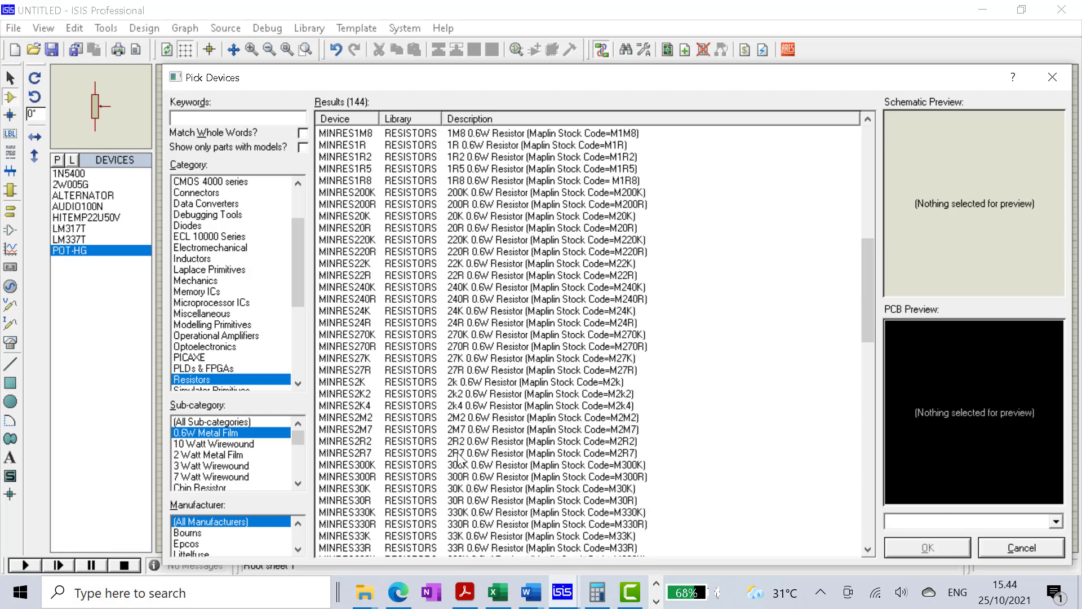
left_click(461, 371)
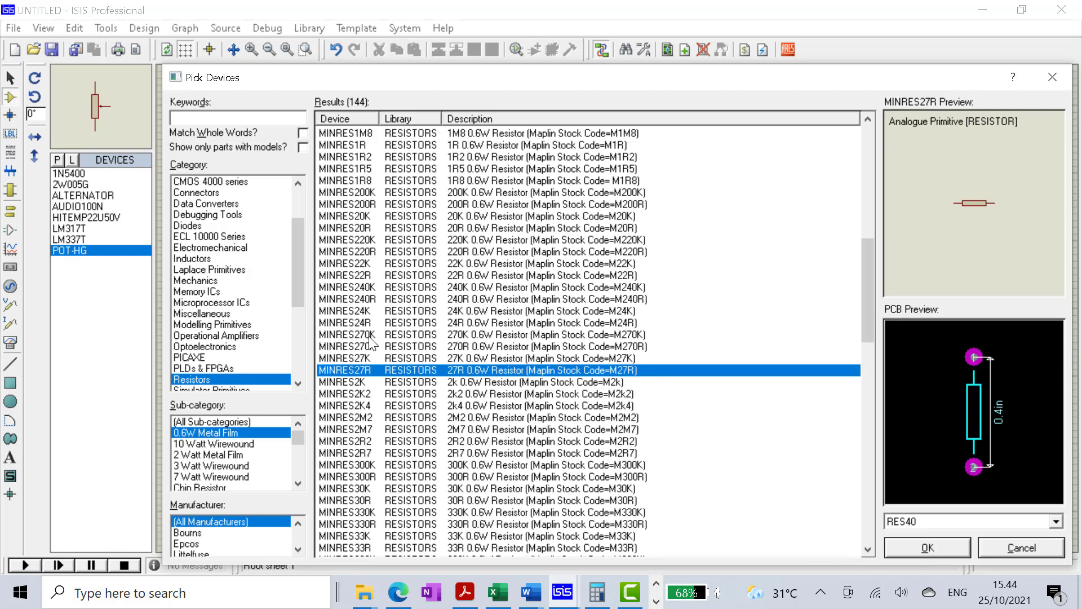
left_click(467, 347)
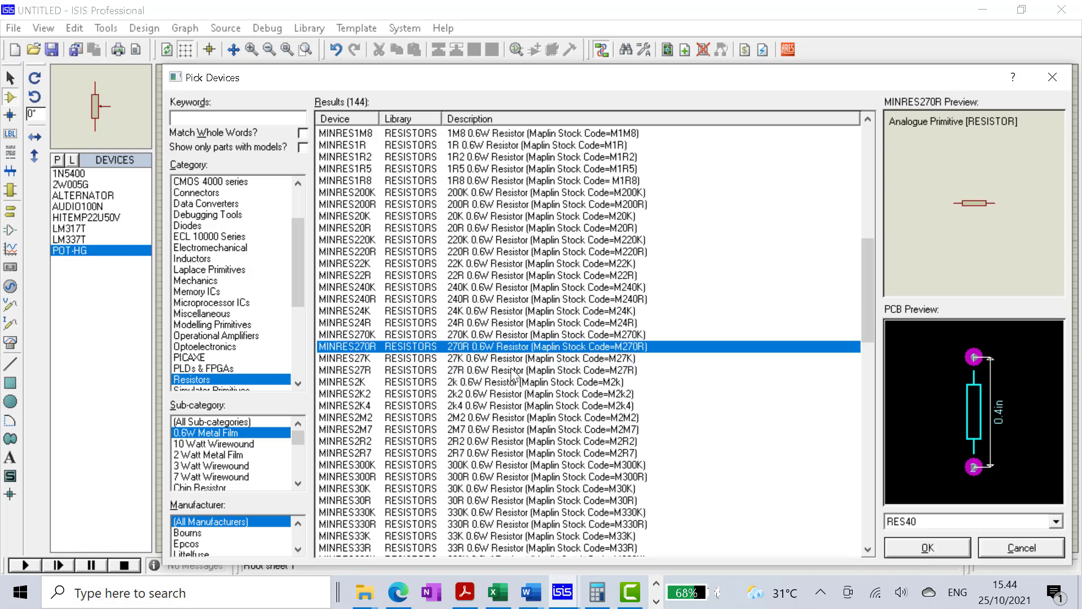
left_click(944, 543)
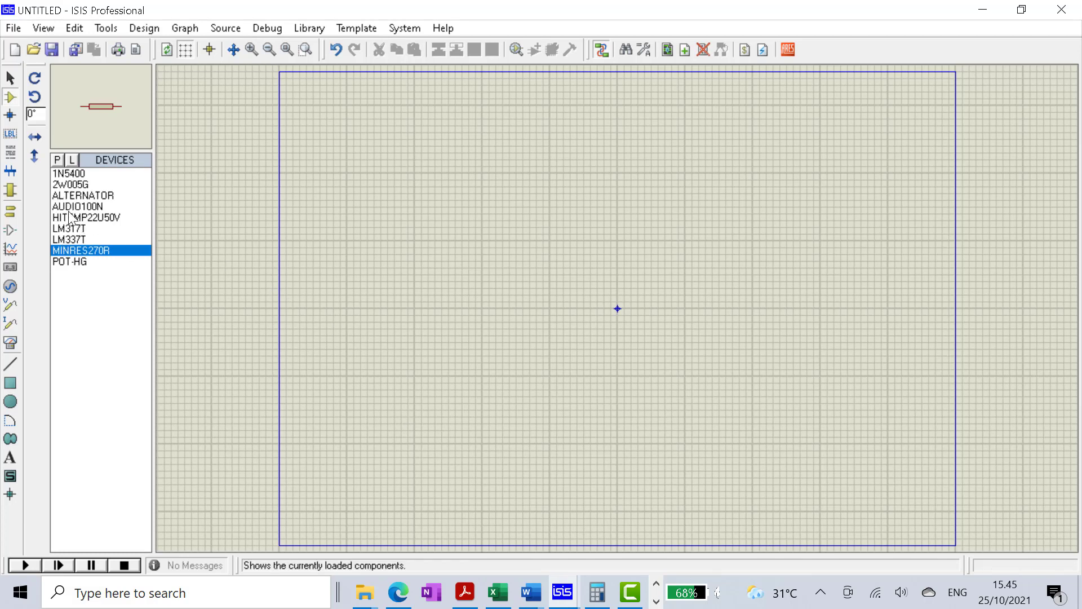
Step: Place the alternator near the sheet's upper-left corner and set its amplitude to 311 and its frequency to 50Hz
left_click(79, 196)
left_click(329, 232)
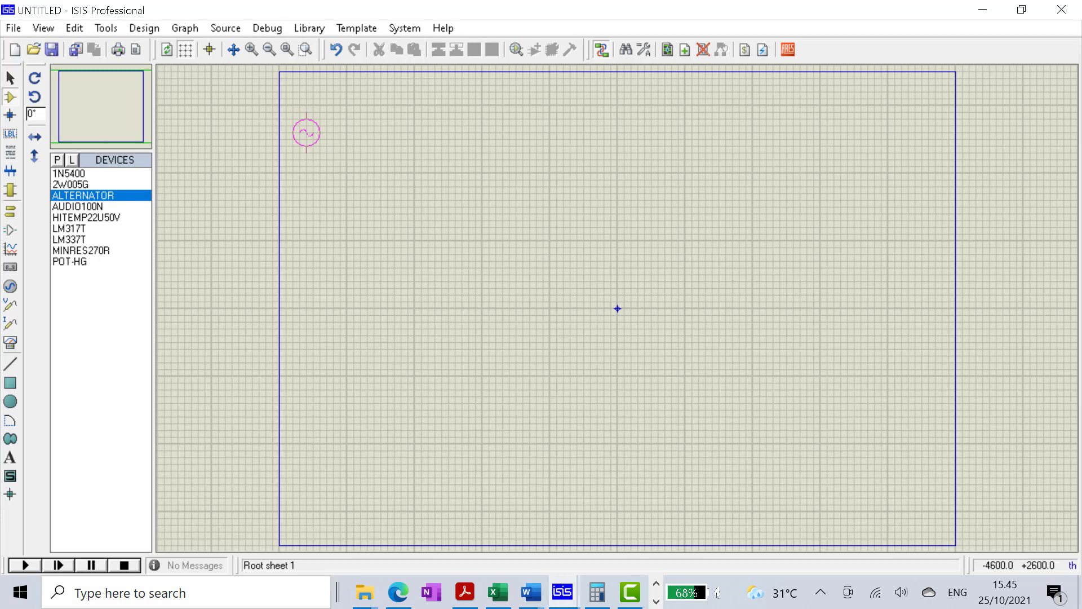
left_click(306, 133)
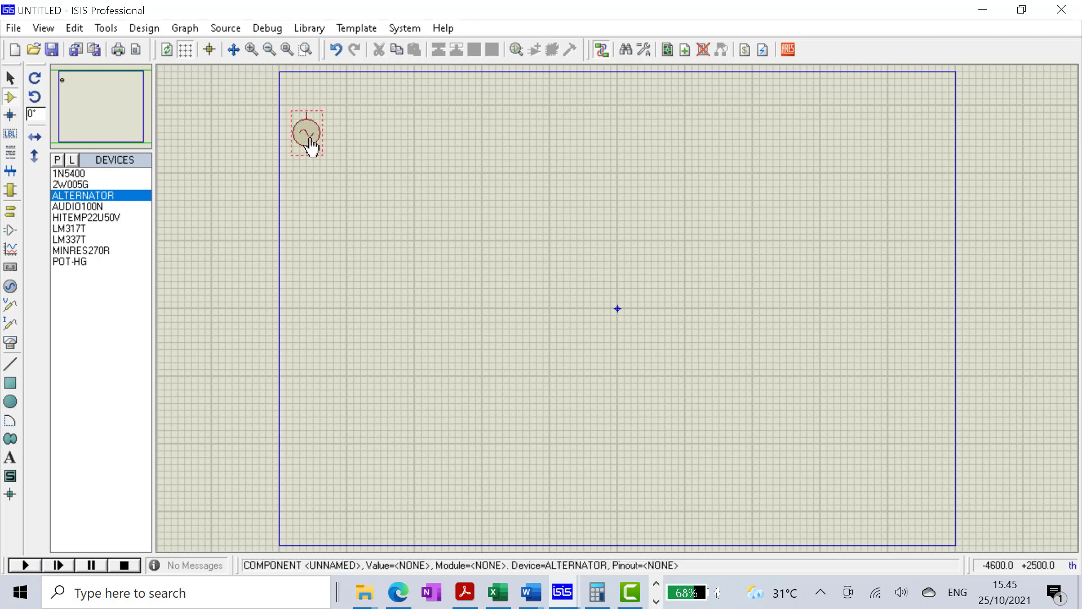
double_click(308, 144)
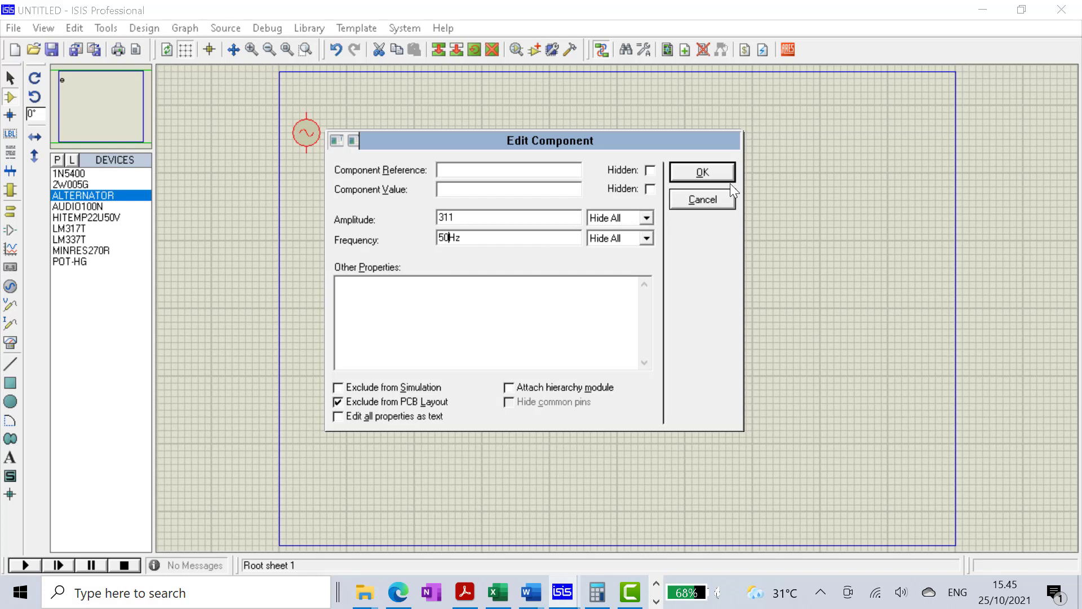
left_click(715, 172)
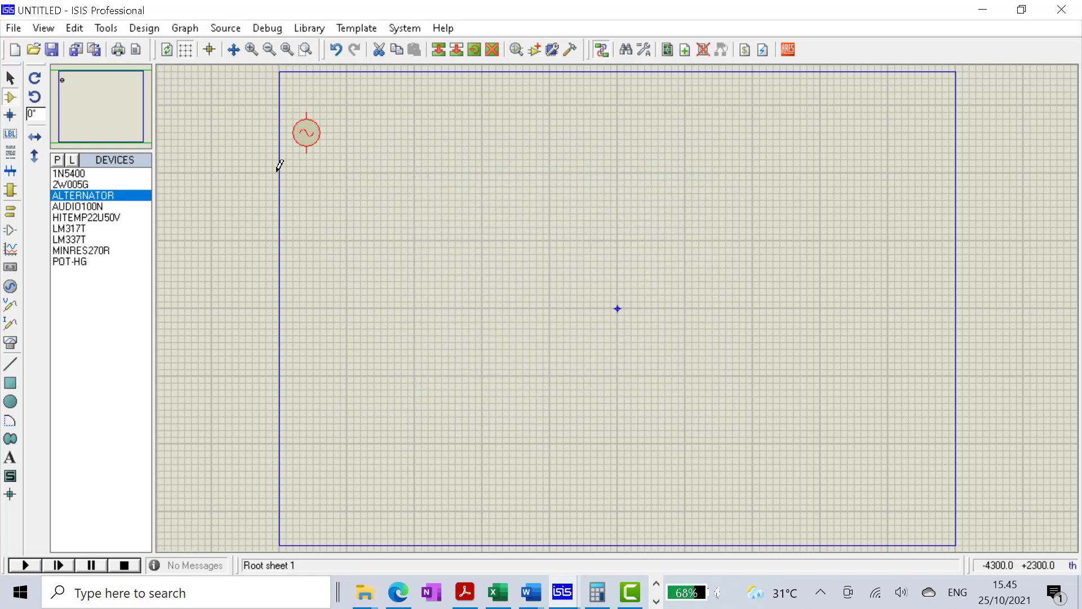
left_click(81, 250)
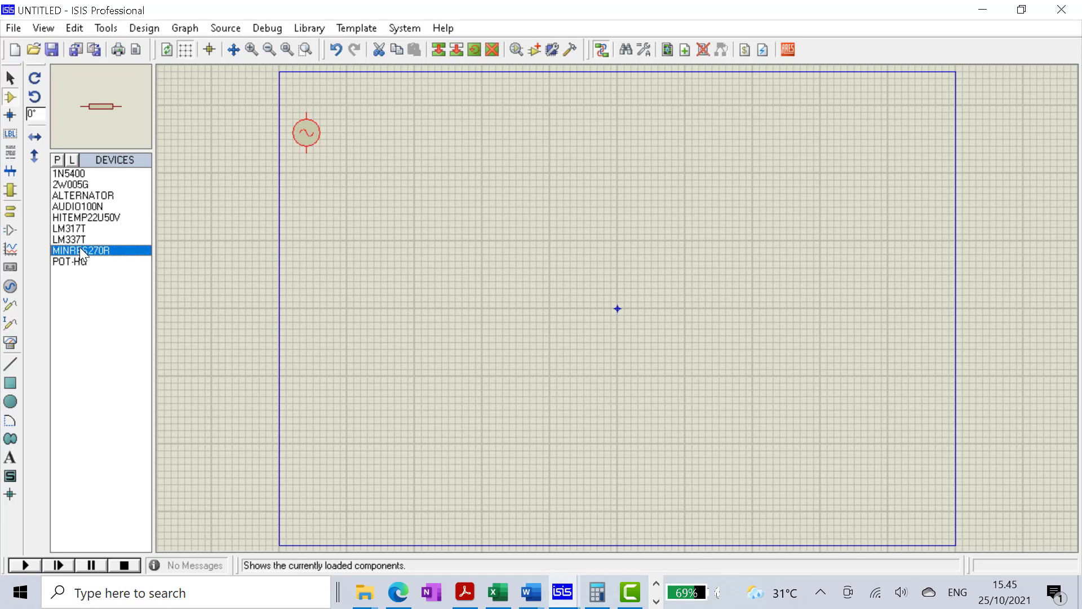
left_click(87, 195)
left_click(85, 185)
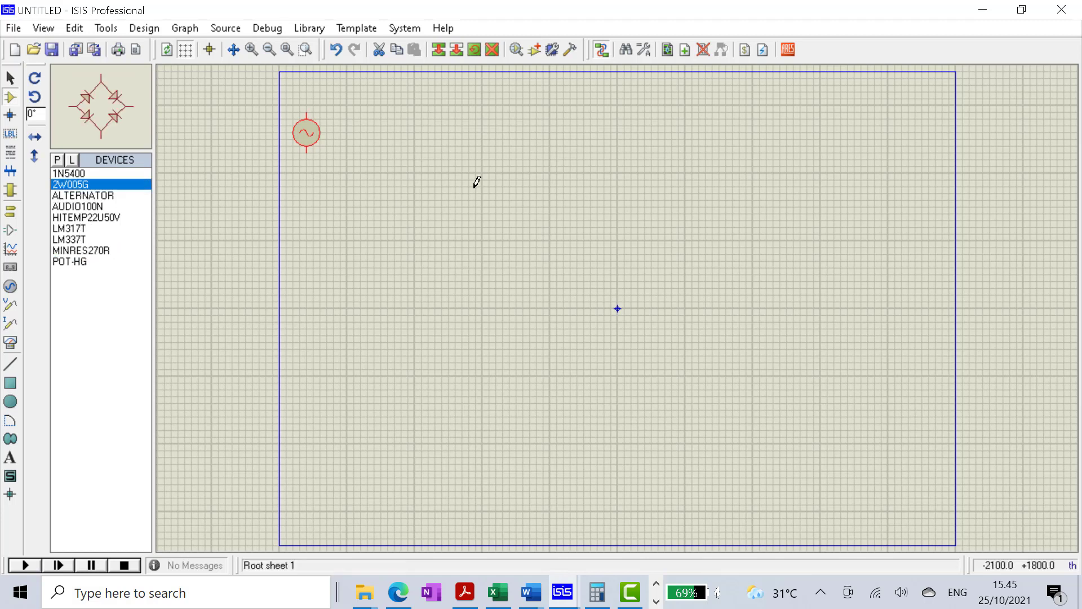
left_click(374, 159)
key("Escape")
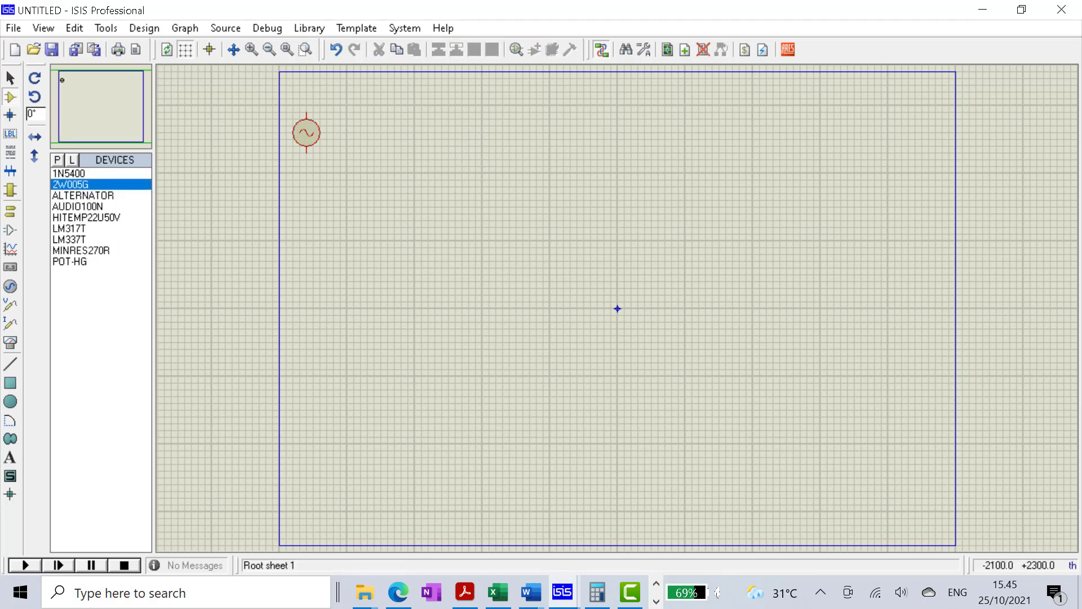
Step: Find the TRAN-2P2S simple transformer with keyword "tra" under Inductors, Transformers, and place it to the right of the alternator
left_click(58, 160)
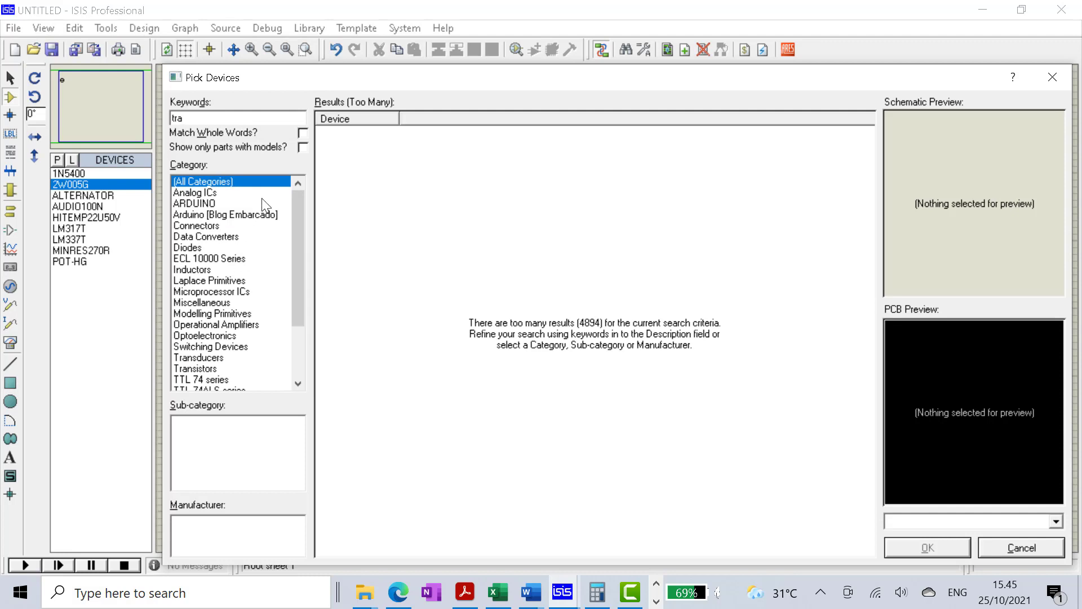
left_click(210, 269)
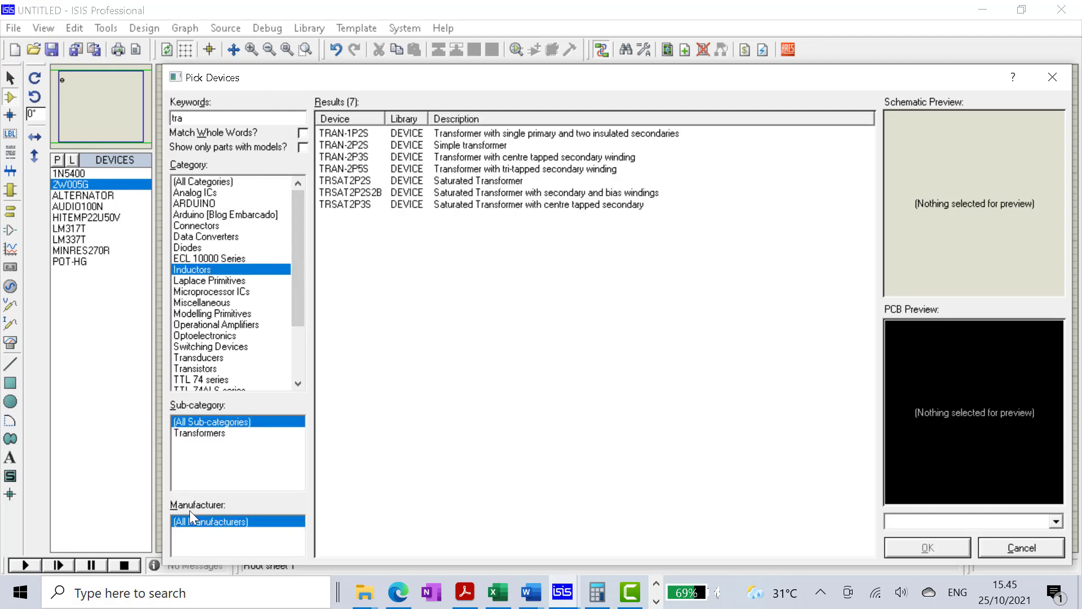
left_click(207, 433)
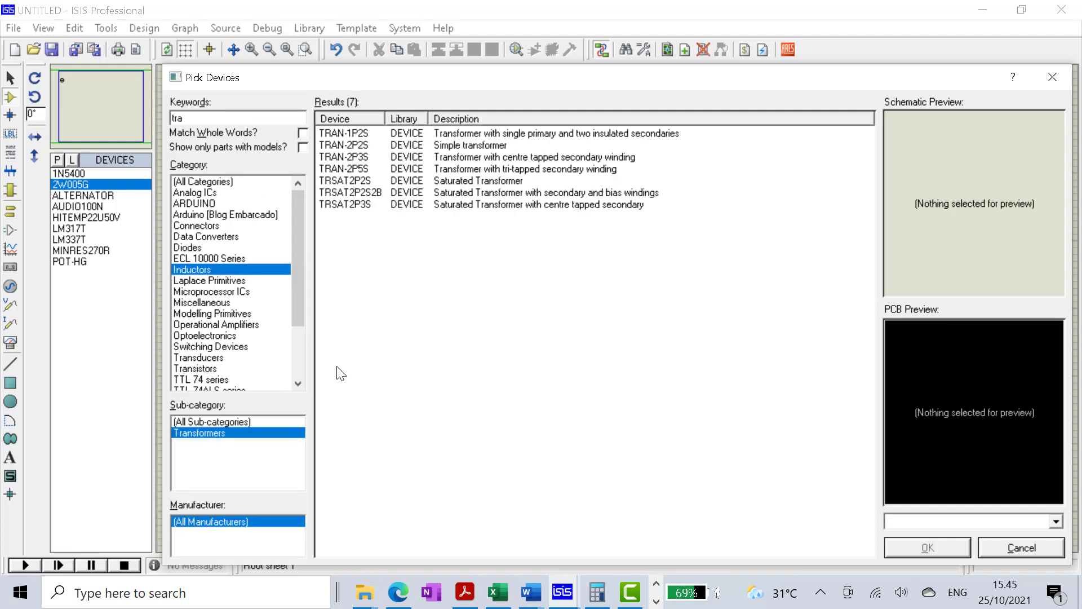
left_click(485, 139)
left_click(485, 141)
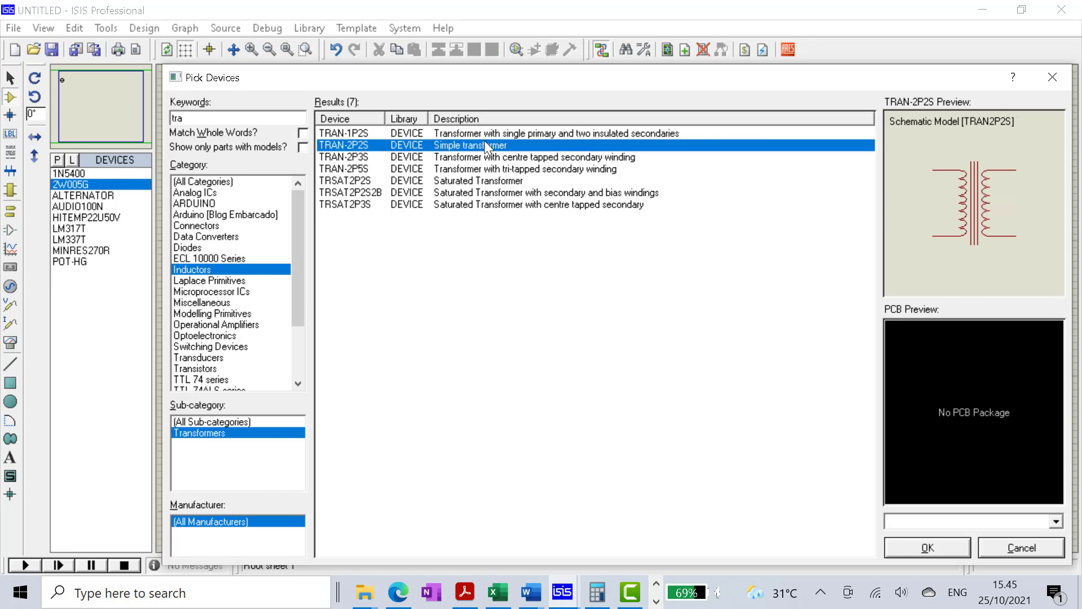
left_click(906, 550)
left_click(414, 158)
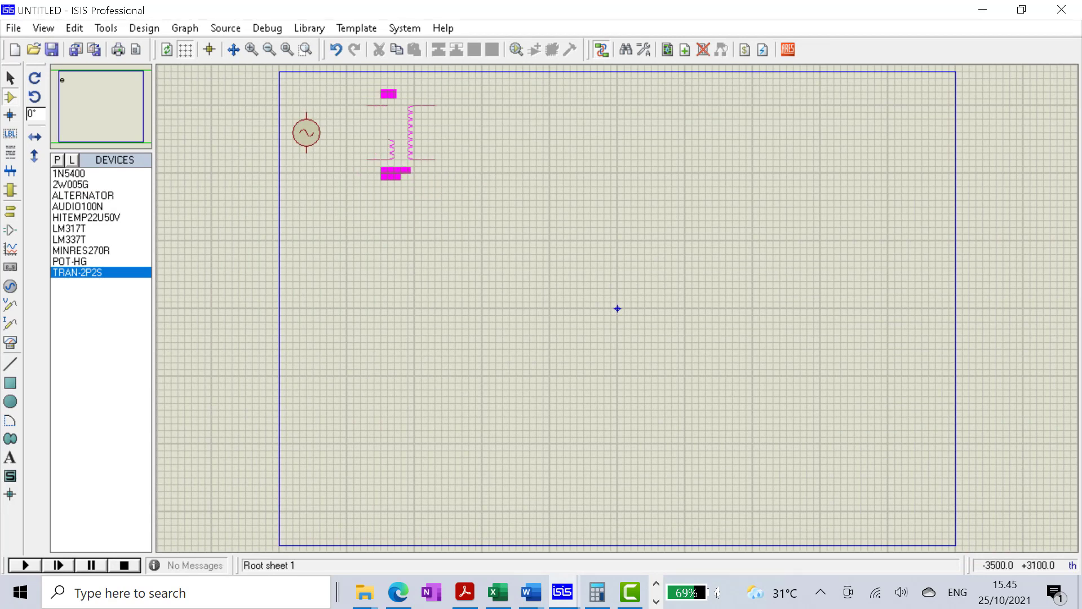
left_click(399, 161)
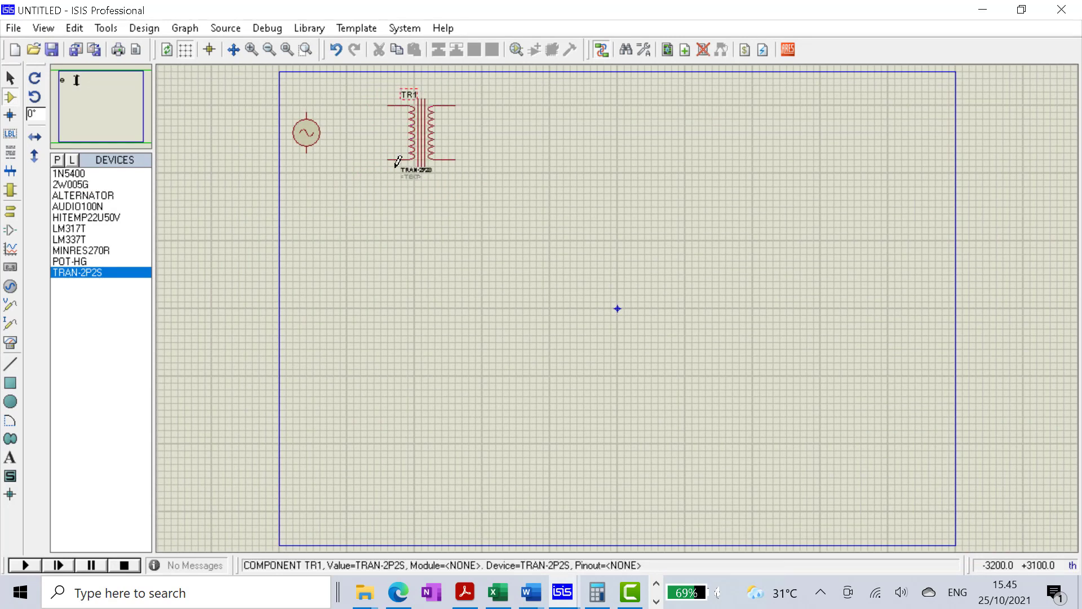
Step: Place an AC voltmeter between the alternator and the transformer, and wire its positive terminal to the alternator's upper terminal
left_click(10, 342)
left_click(374, 192)
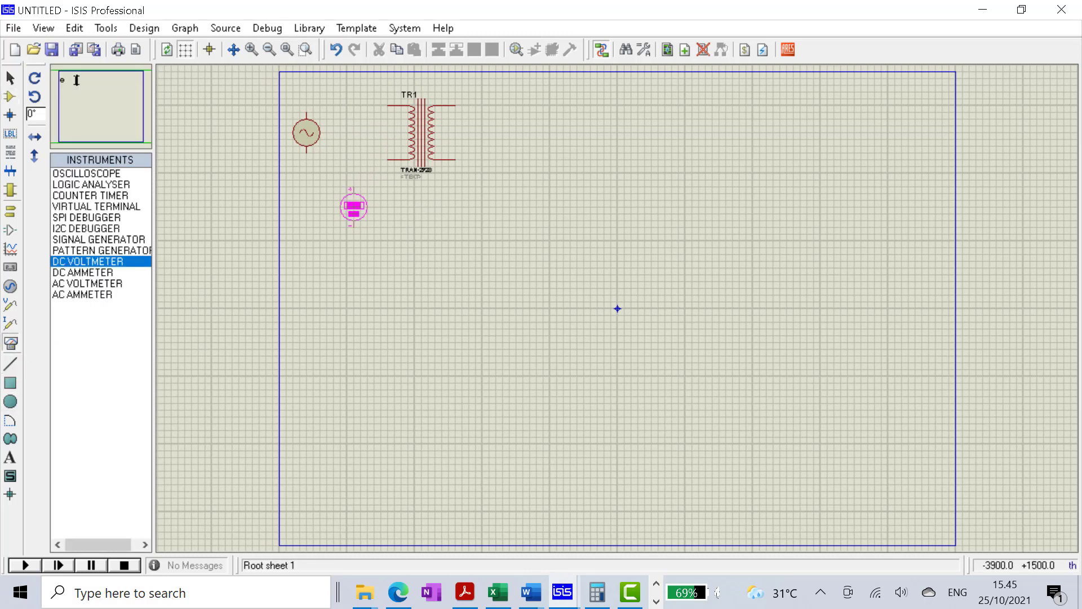
left_click(88, 283)
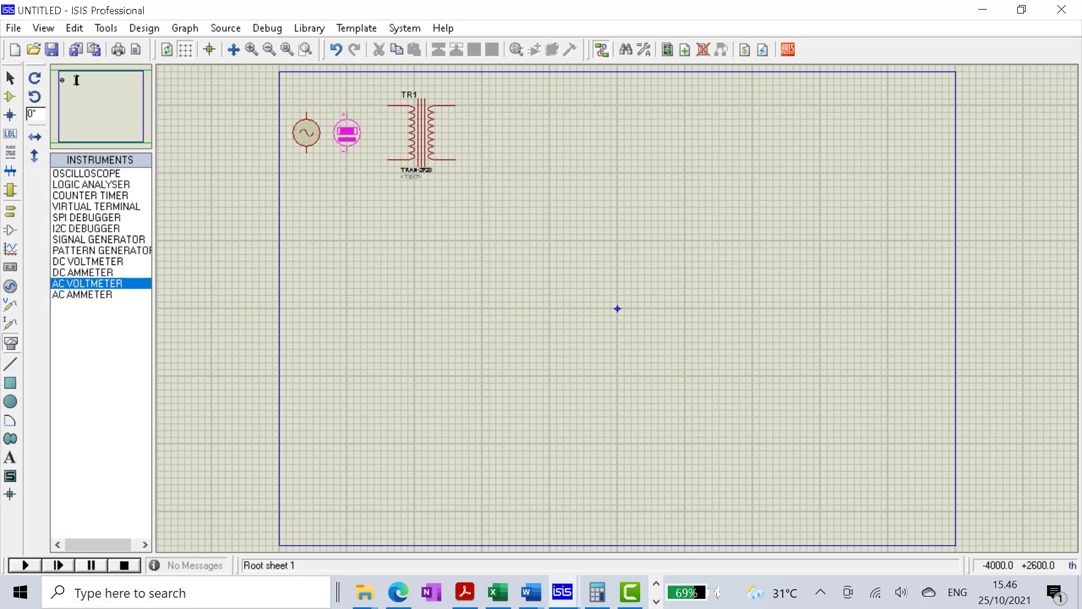
left_click(347, 133)
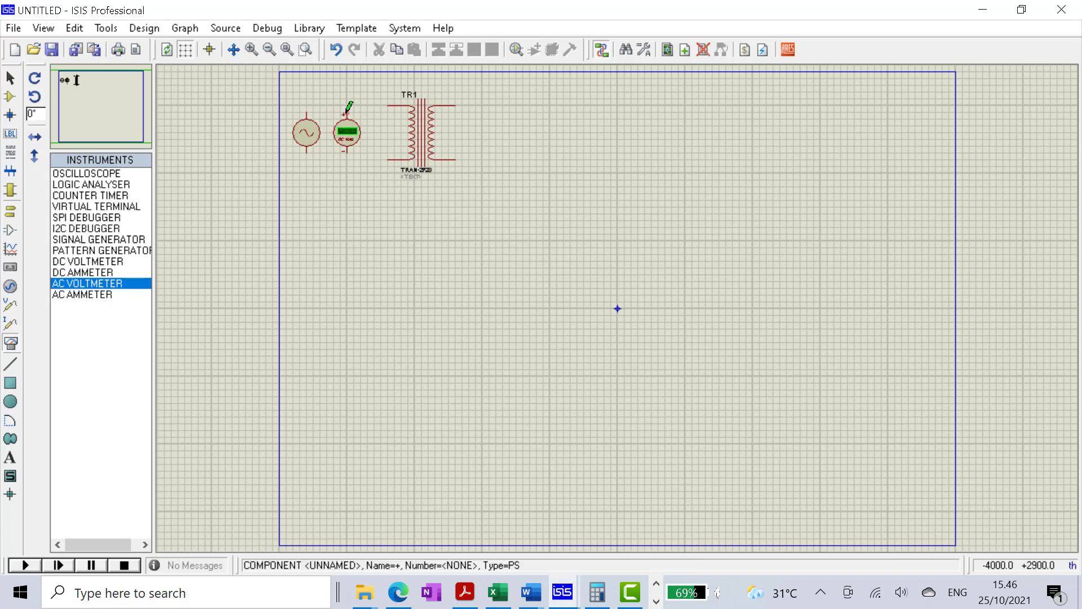
left_click(347, 106)
left_click(306, 106)
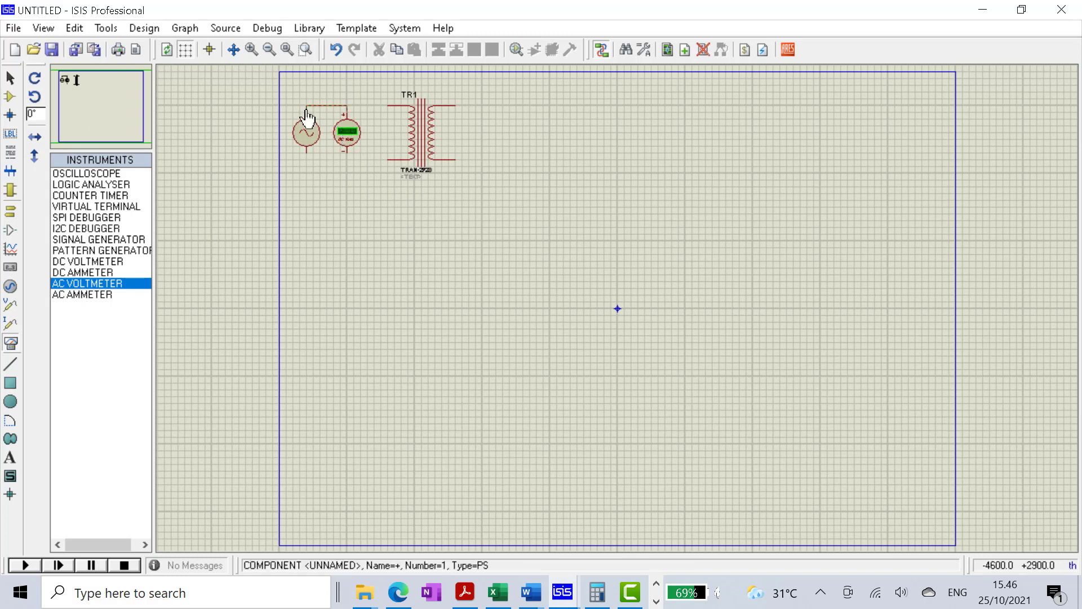
Step: Wire the voltmeter's negative terminal to the alternator's lower terminal, and the transformer's upper primary terminal to the voltmeter's positive side
left_click(344, 152)
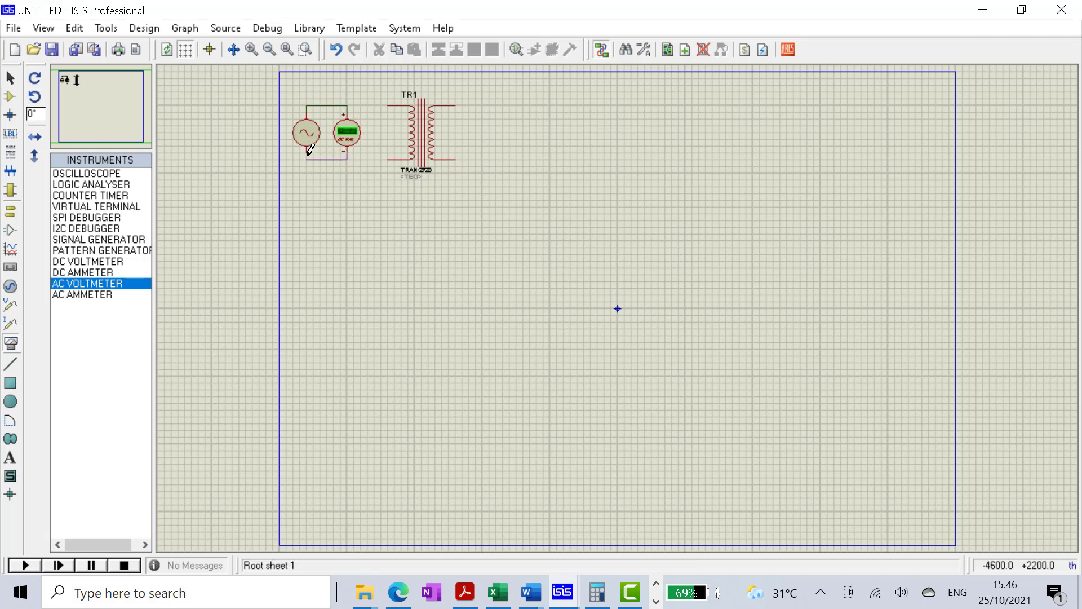
left_click(307, 157)
left_click(388, 105)
left_click(347, 106)
Step: Move the transformer closer to the AC voltmeter and wire its lower primary terminal to the voltmeter's negative side
left_click(421, 147)
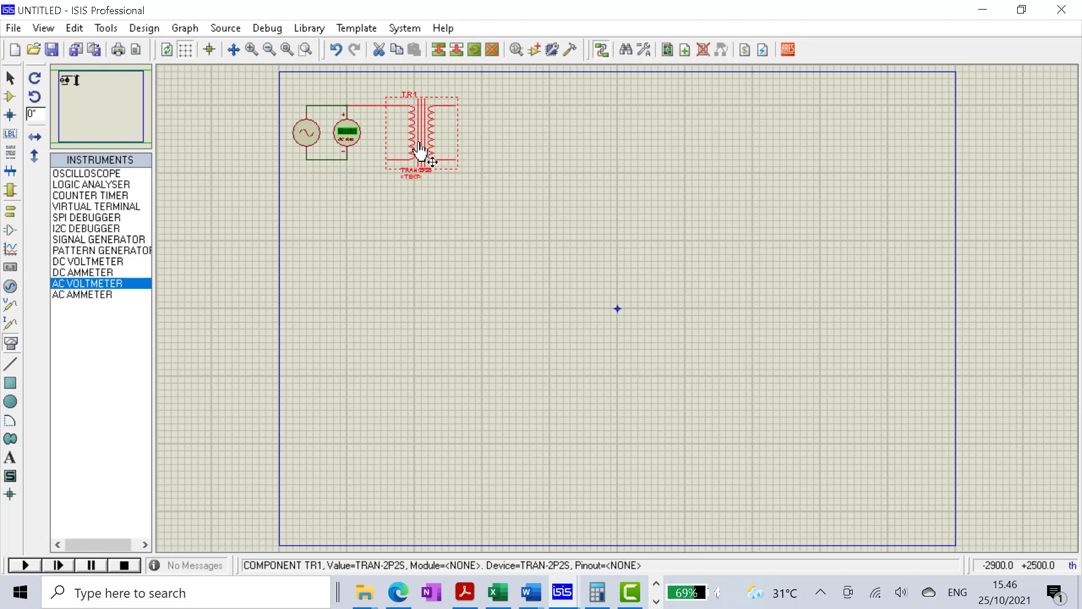
left_click_drag(422, 147, 401, 141)
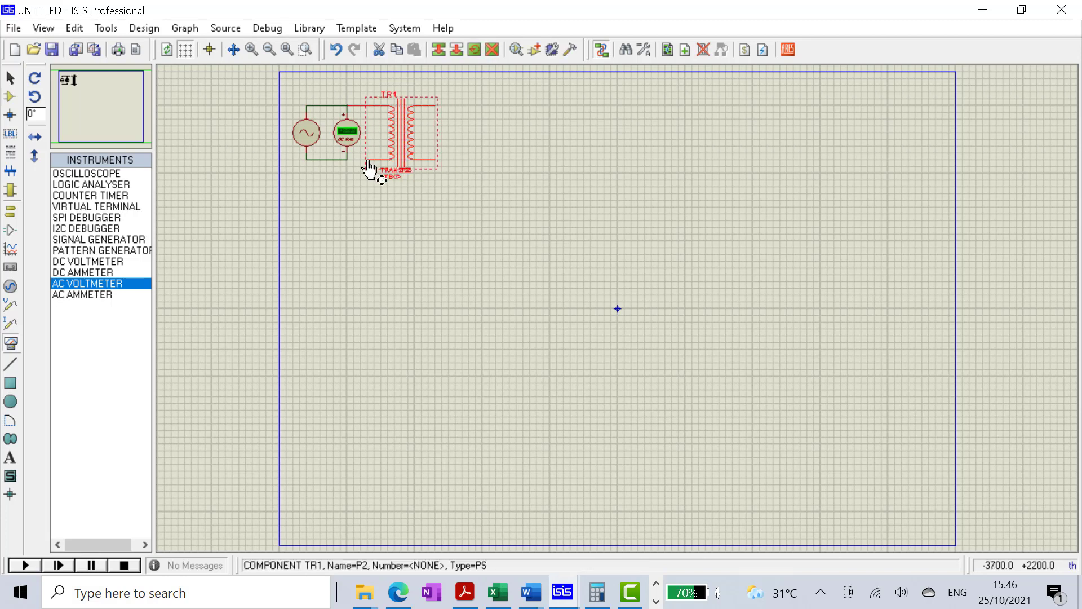
left_click(357, 178)
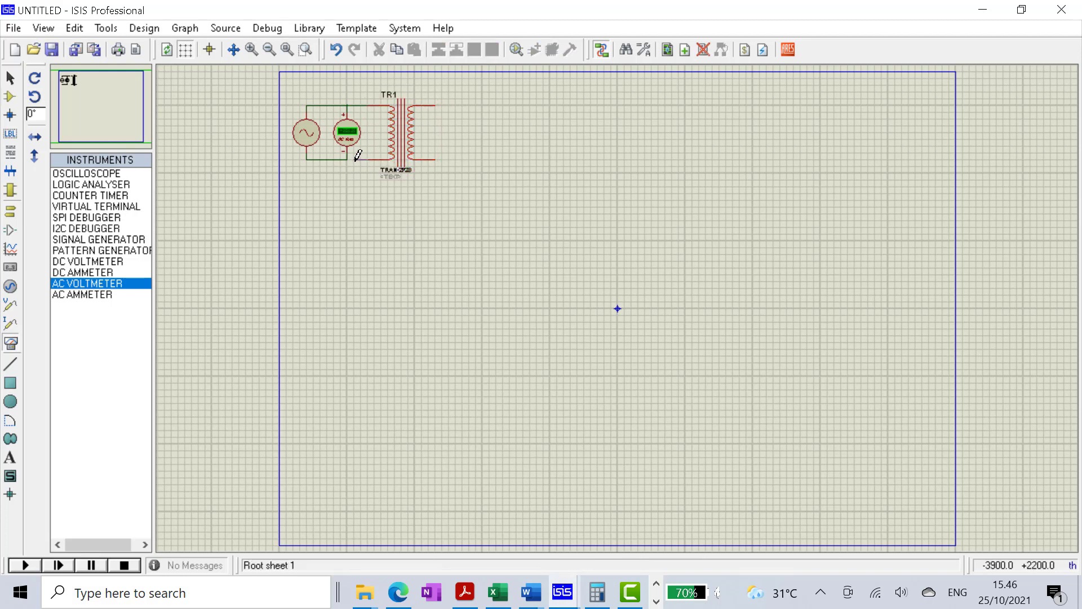
left_click(348, 156)
Step: Review the transformer's inductance and coupling factor properties
left_click(407, 144)
left_click(407, 144)
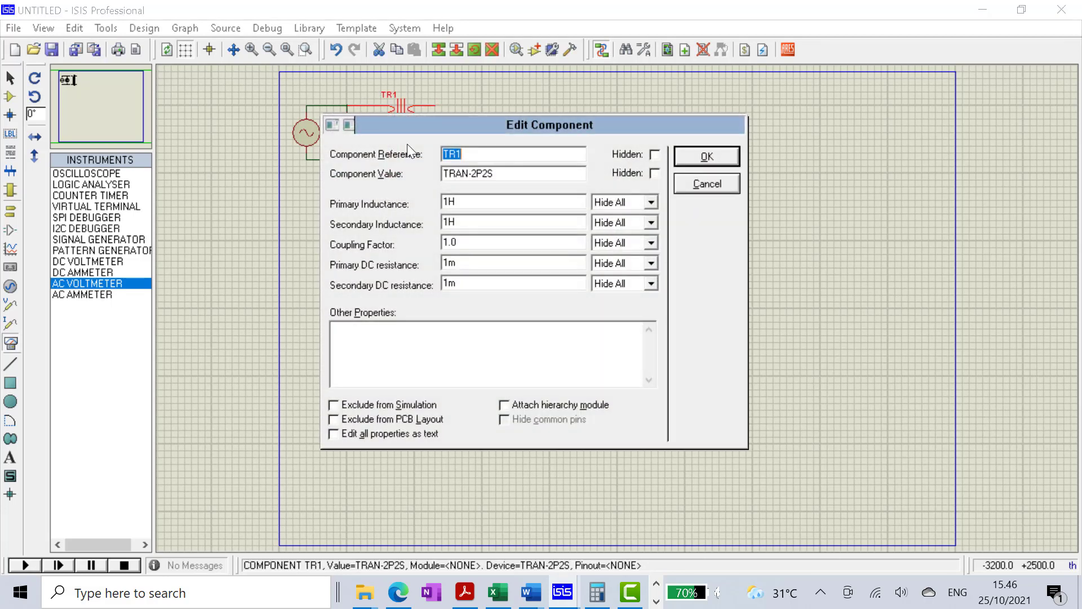
left_click(468, 246)
left_click(706, 157)
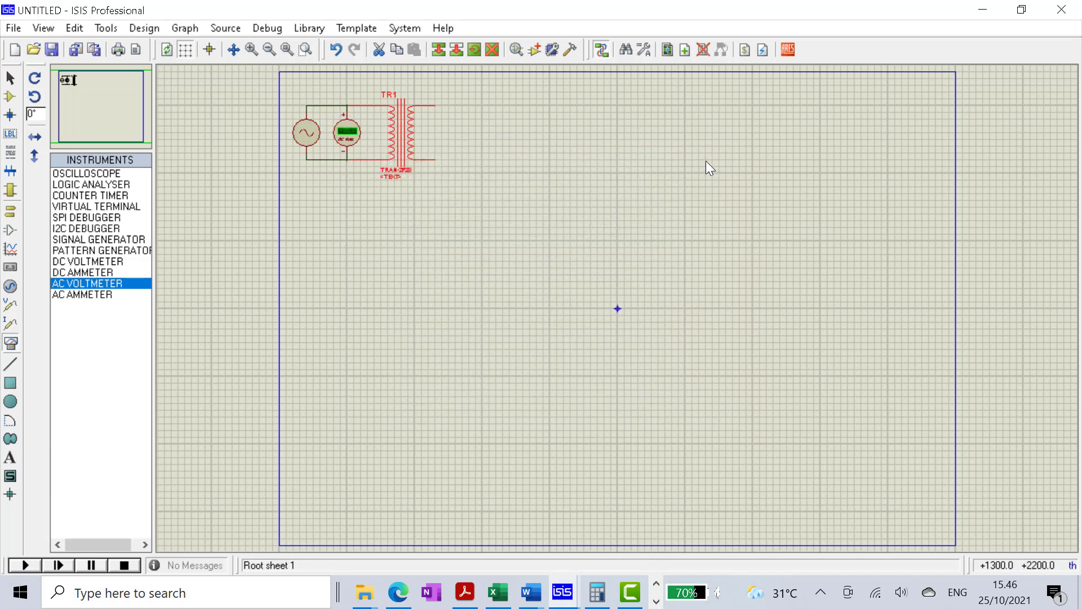
Step: Place the 2W005G bridge rectifier to the right of the transformer and wire its upper AC terminal to the upper secondary terminal
left_click(9, 97)
left_click(67, 185)
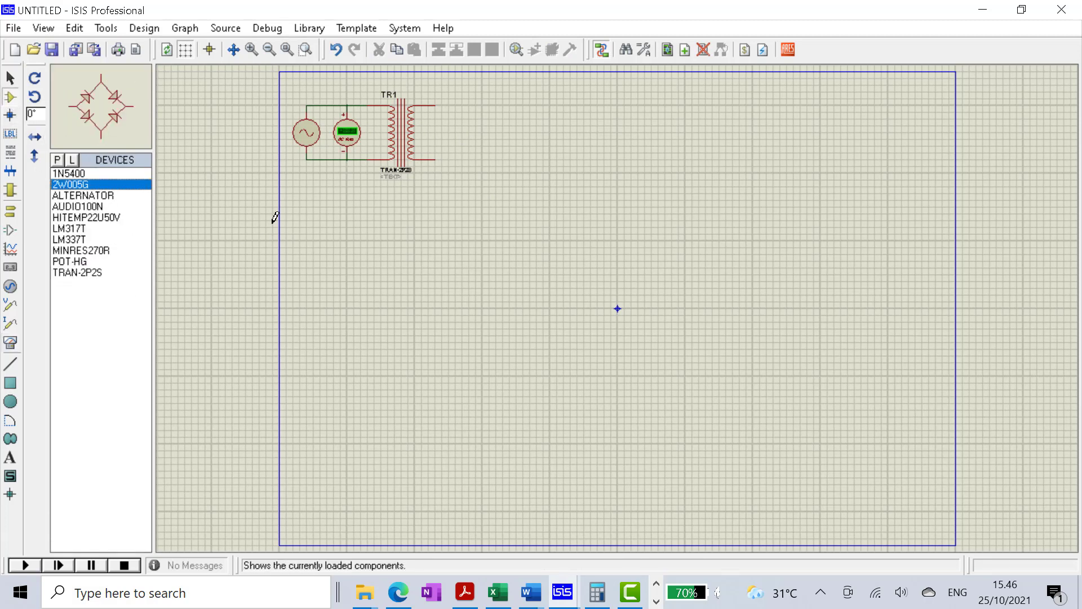
left_click(483, 138)
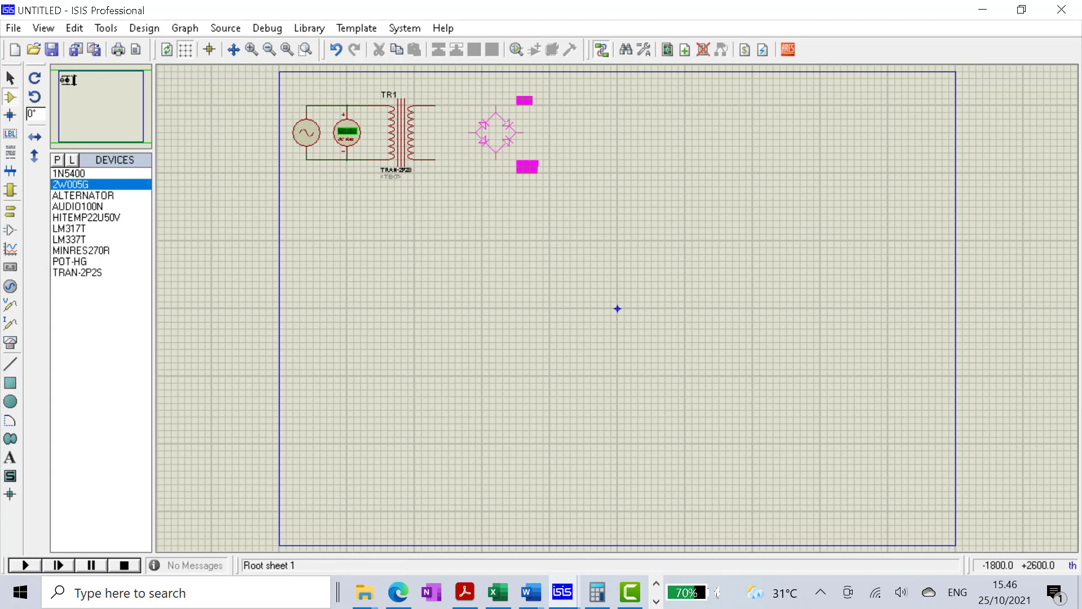
left_click(489, 132)
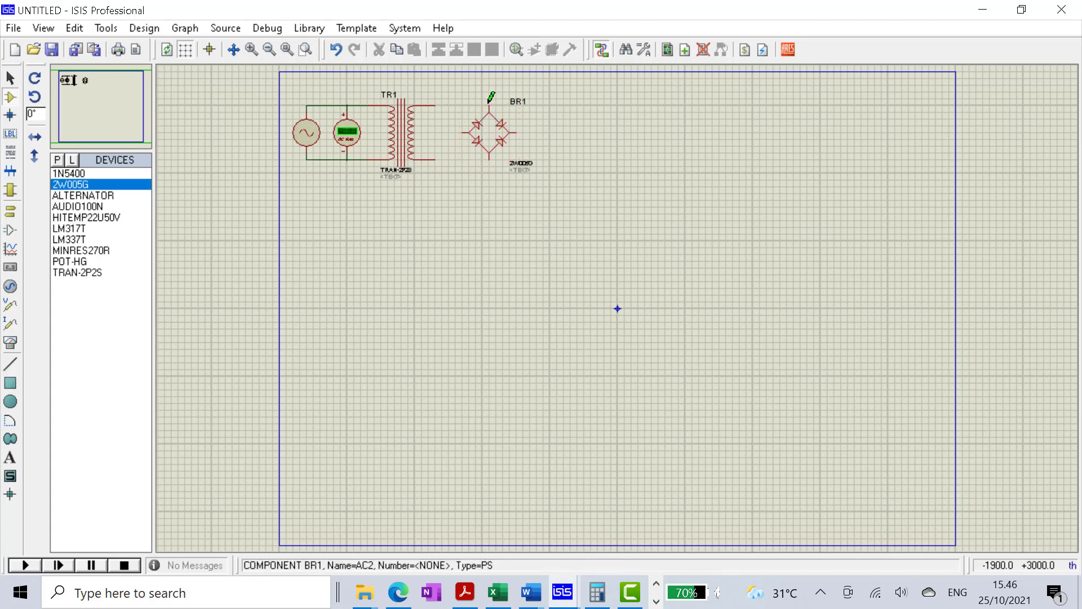
left_click(488, 104)
left_click(435, 105)
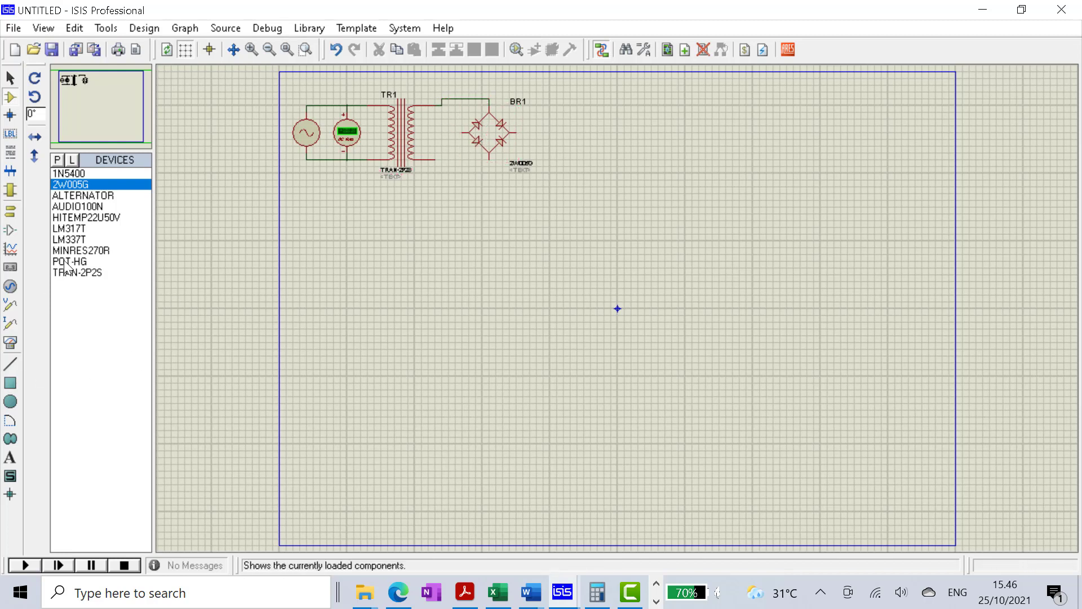
Step: Place a second AC voltmeter between the transformer and the bridge rectifier, making room for it, and wire it across the transformer's secondary
left_click(11, 342)
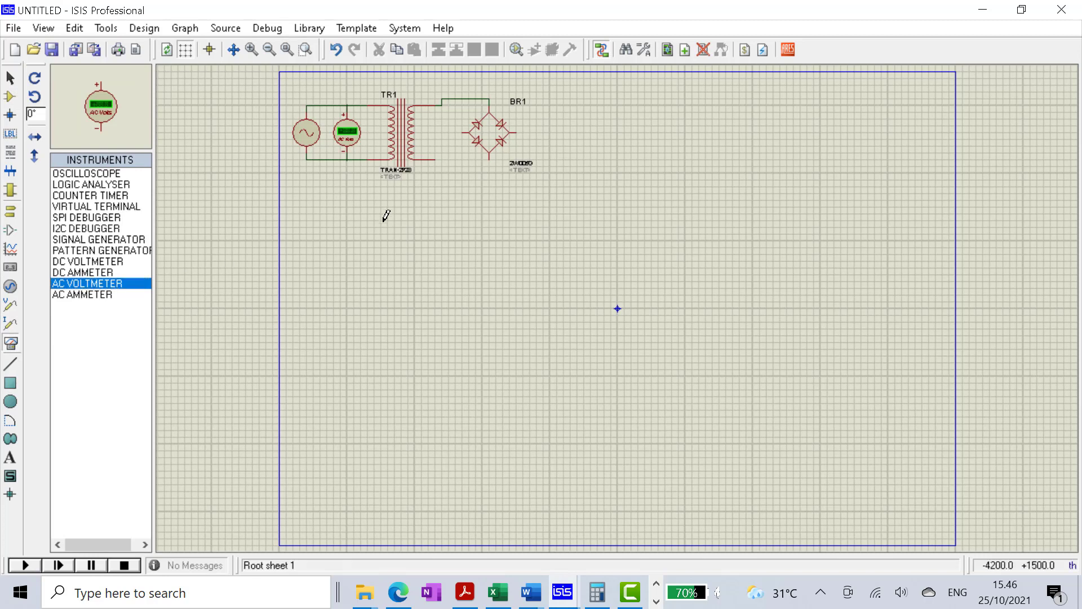
left_click(417, 233)
left_click(462, 240)
left_click(489, 141)
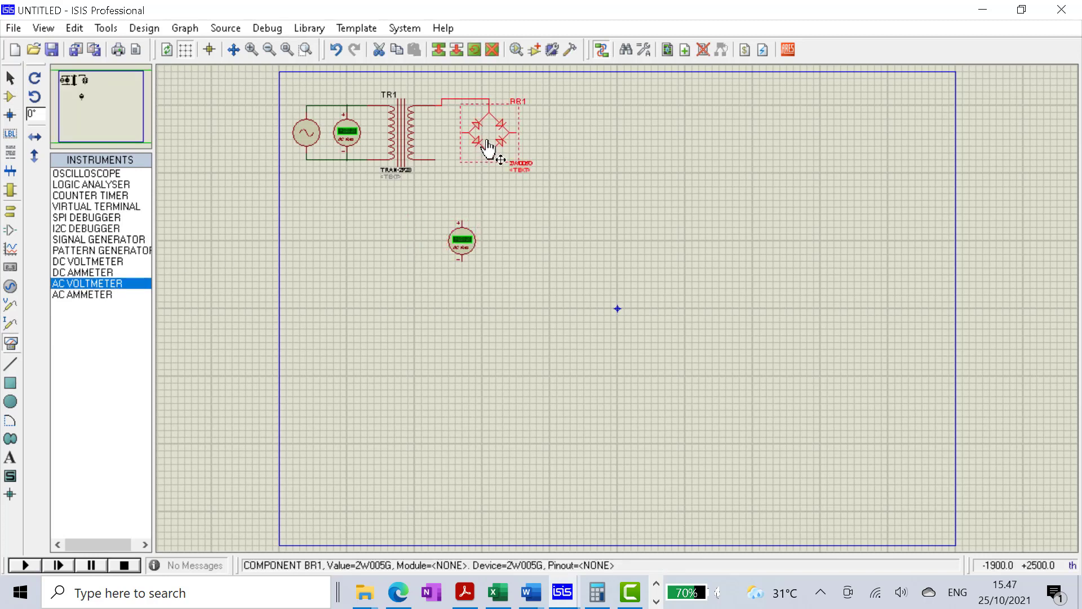
left_click_drag(489, 140, 583, 133)
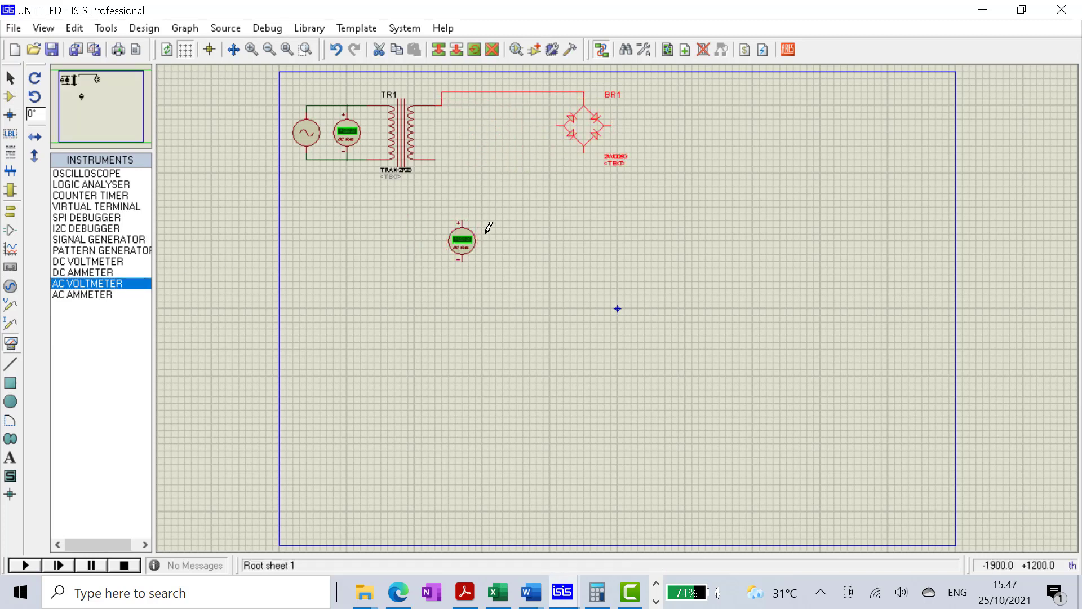
left_click(466, 252)
left_click_drag(473, 254, 465, 146)
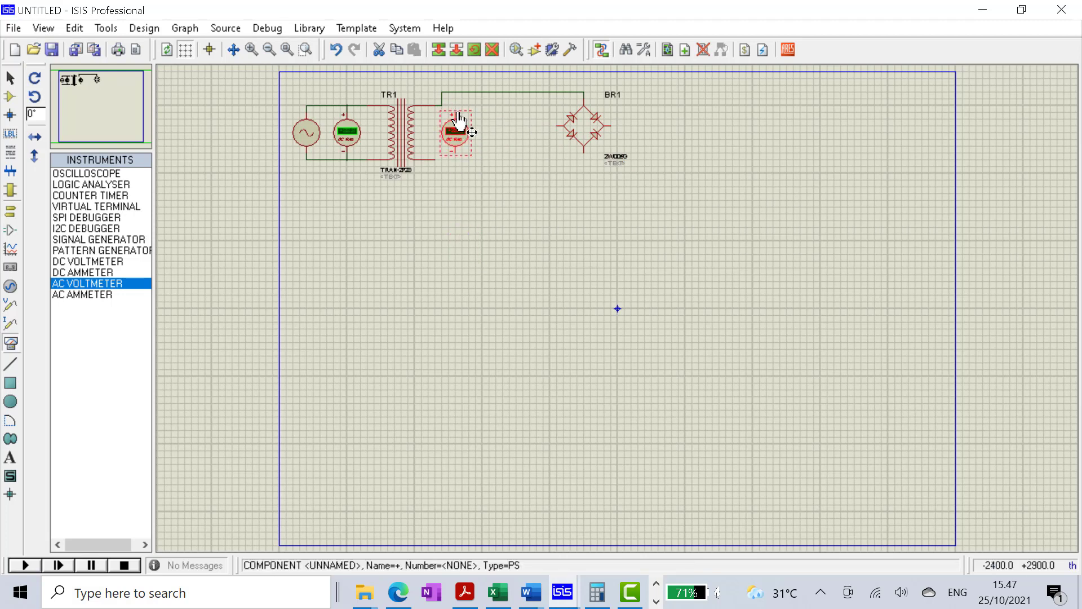
left_click(475, 105)
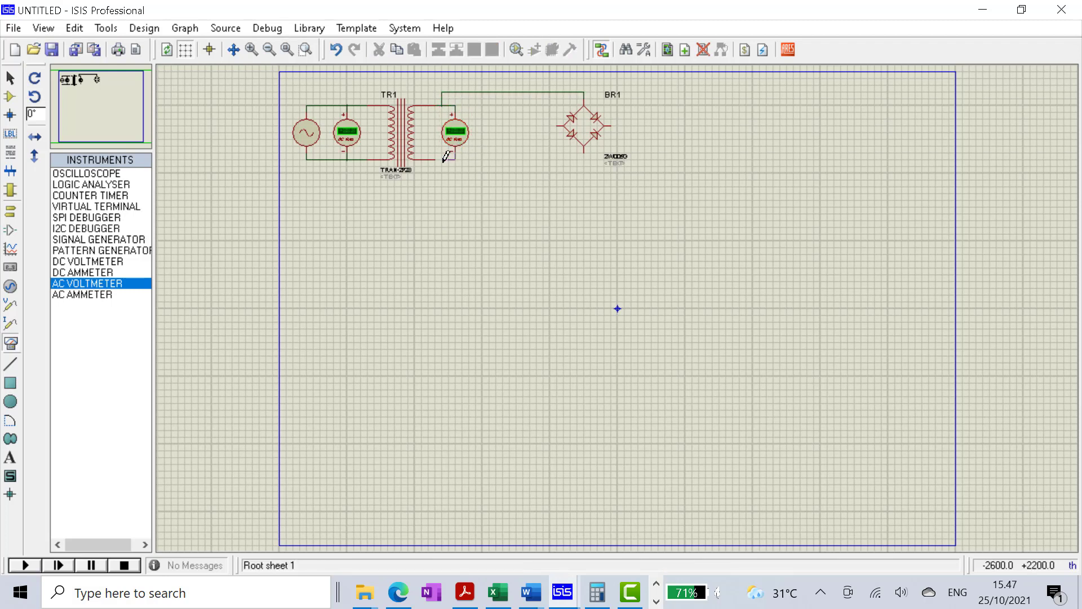
Step: Move the bridge rectifier close to the second voltmeter and wire its lower AC terminal to the transformer's lower secondary wire
scroll(445, 164, "up", 1)
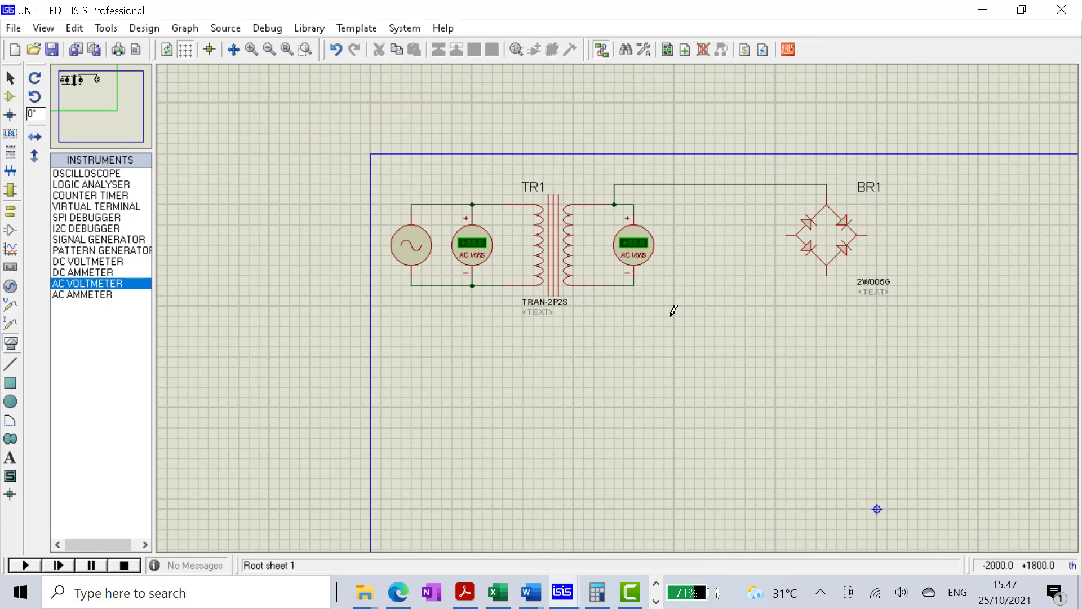
scroll(673, 310, "up", 2)
scroll(620, 248, "down", 2)
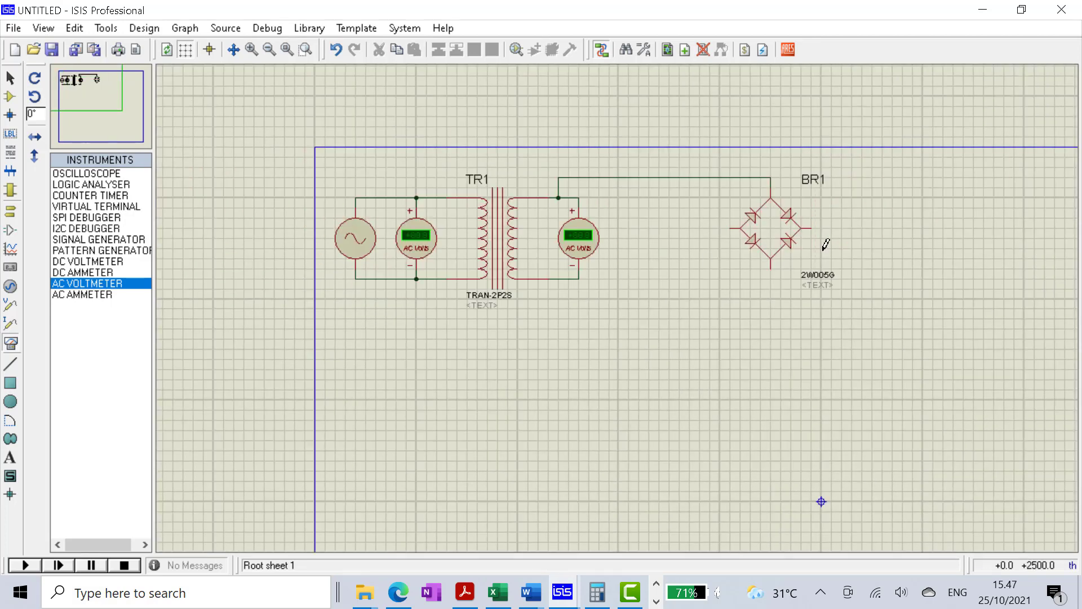
left_click_drag(785, 237, 674, 249)
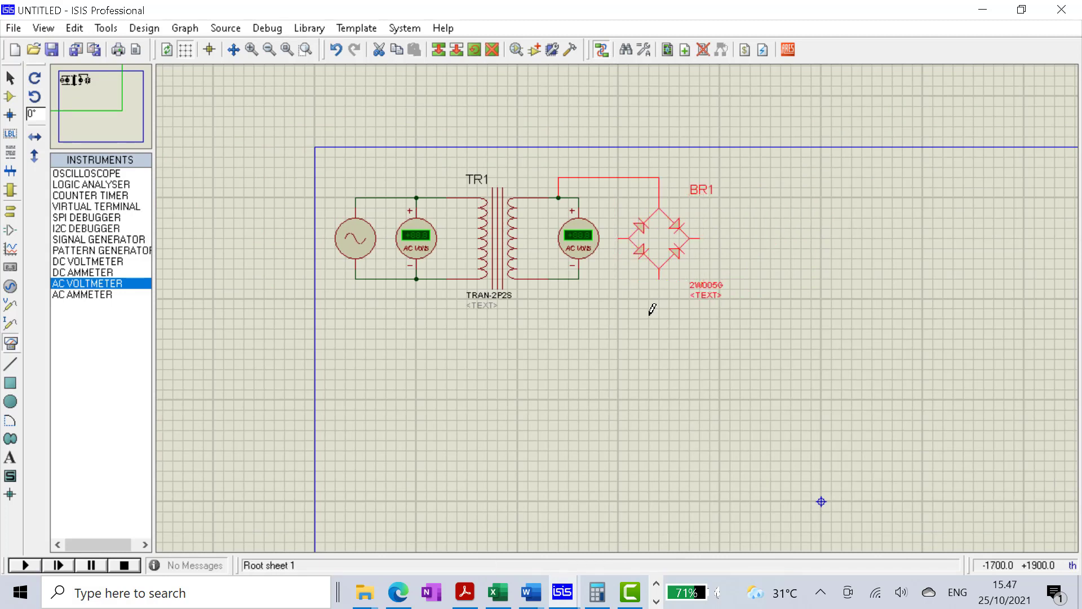
left_click(650, 311)
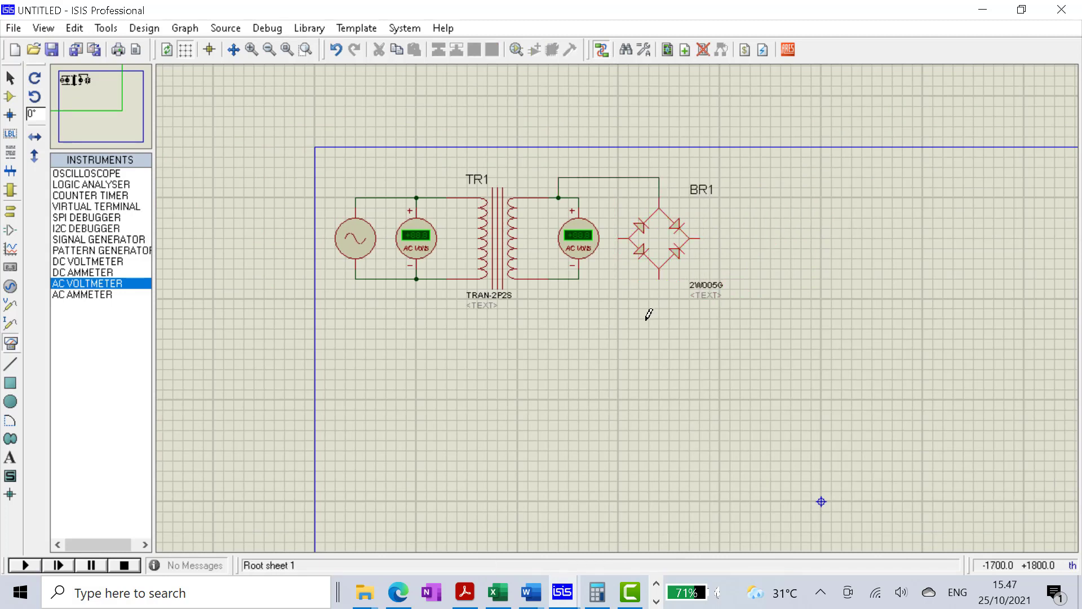
left_click(661, 277)
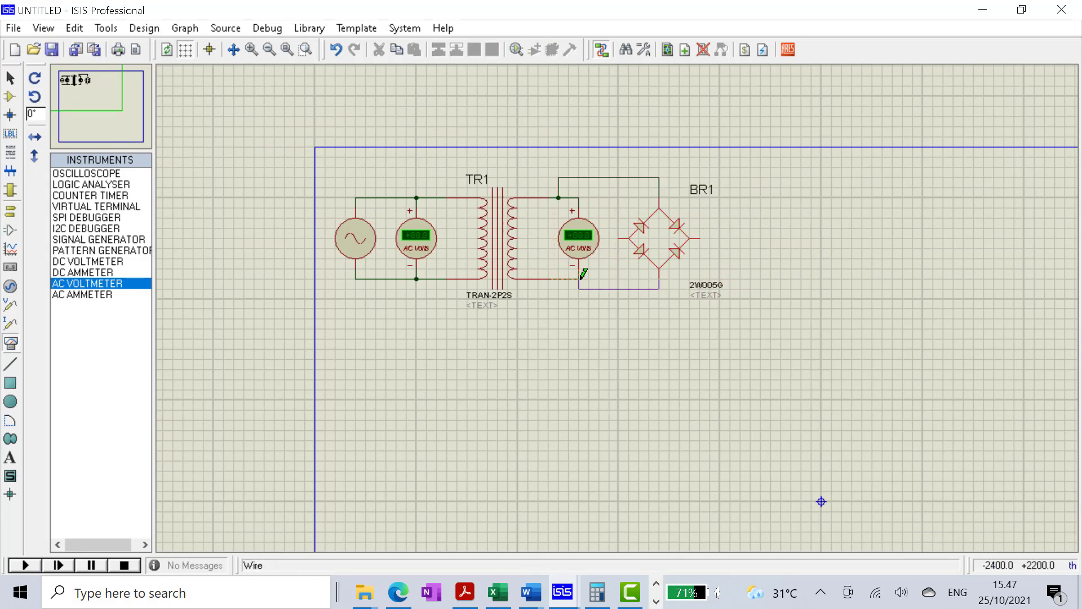
left_click(563, 277)
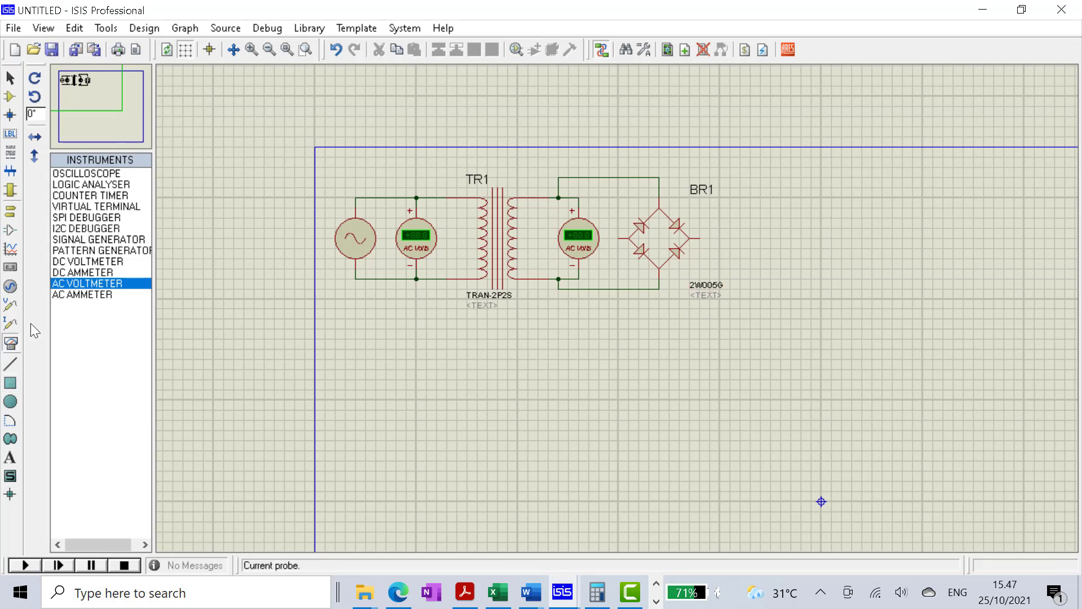
Step: Place the LM317T regulator to the right of the bridge rectifier, with its input pin roughly level with the bridge's DC terminals
left_click(10, 97)
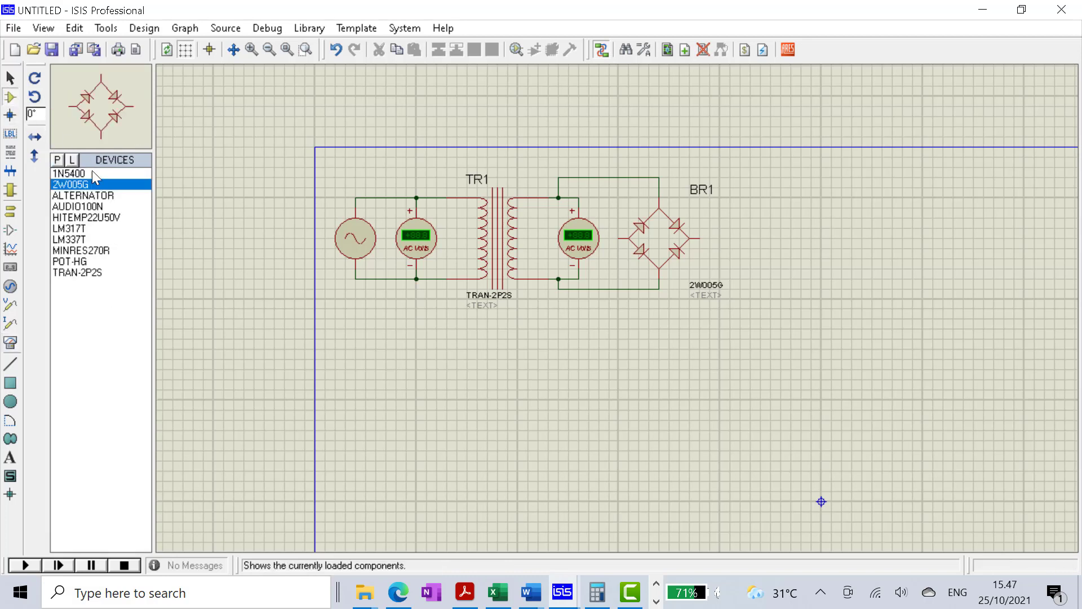
left_click(85, 228)
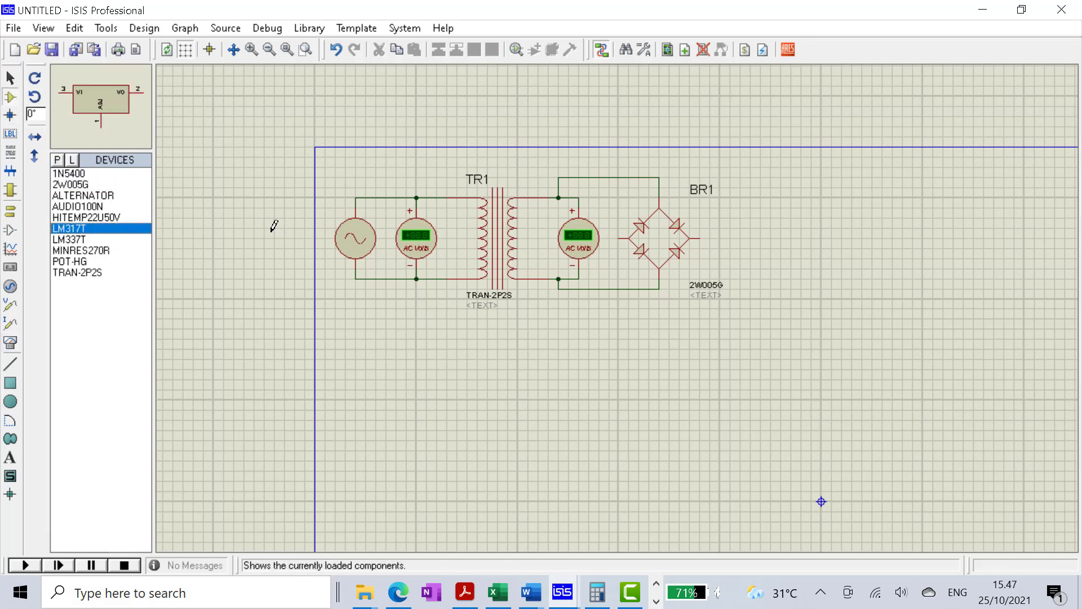
left_click(788, 205)
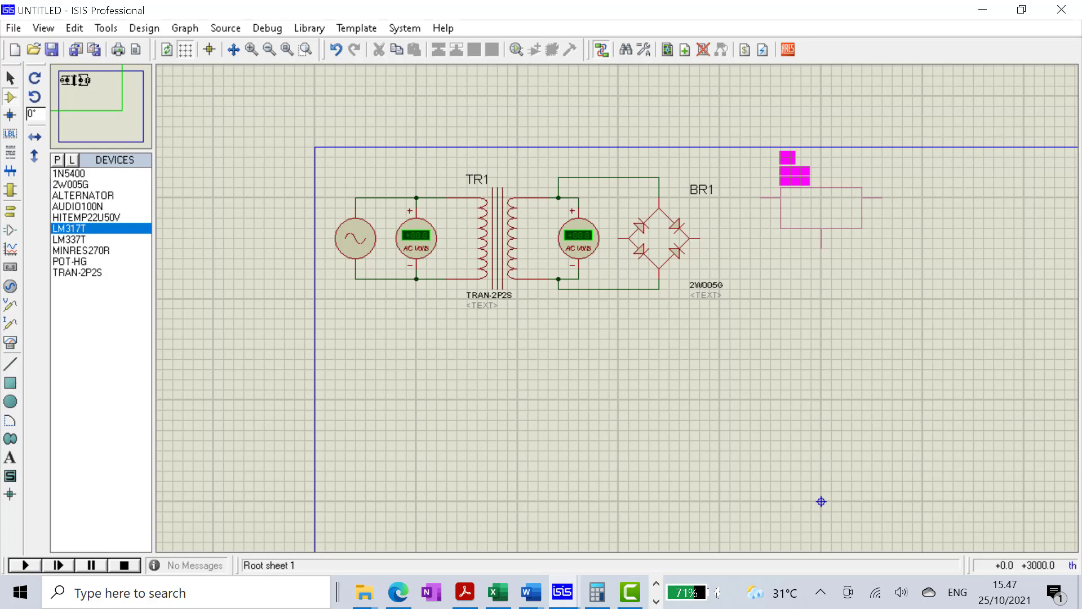
left_click(823, 206)
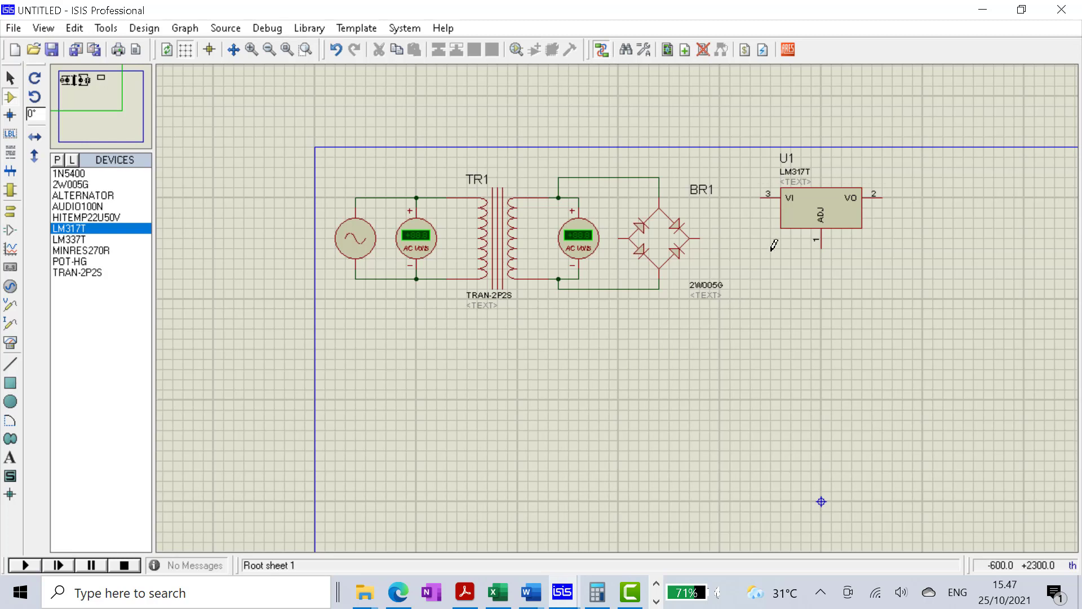
left_click(853, 207)
left_click_drag(853, 208, 853, 259)
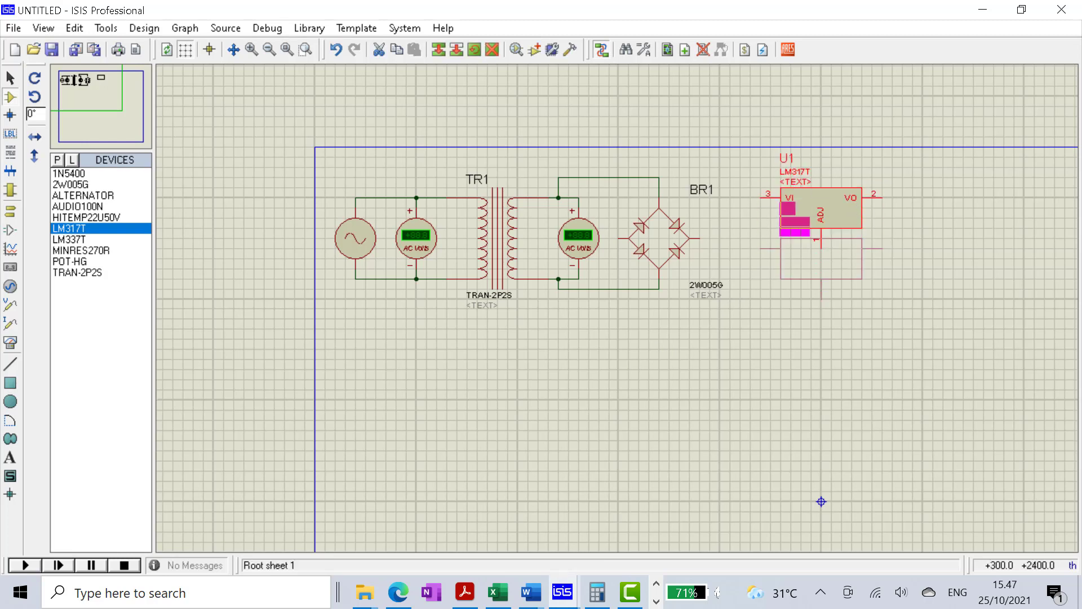
left_click(418, 370)
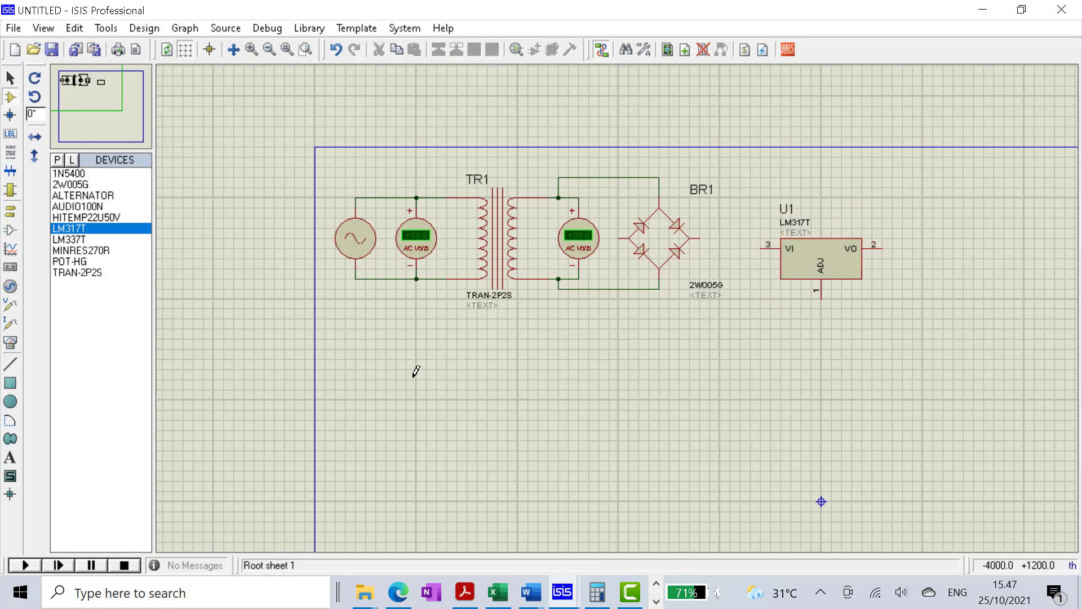
Step: Place a 1N5400 diode above the LM317T, mirror it horizontally and centre it over the regulator
left_click(71, 174)
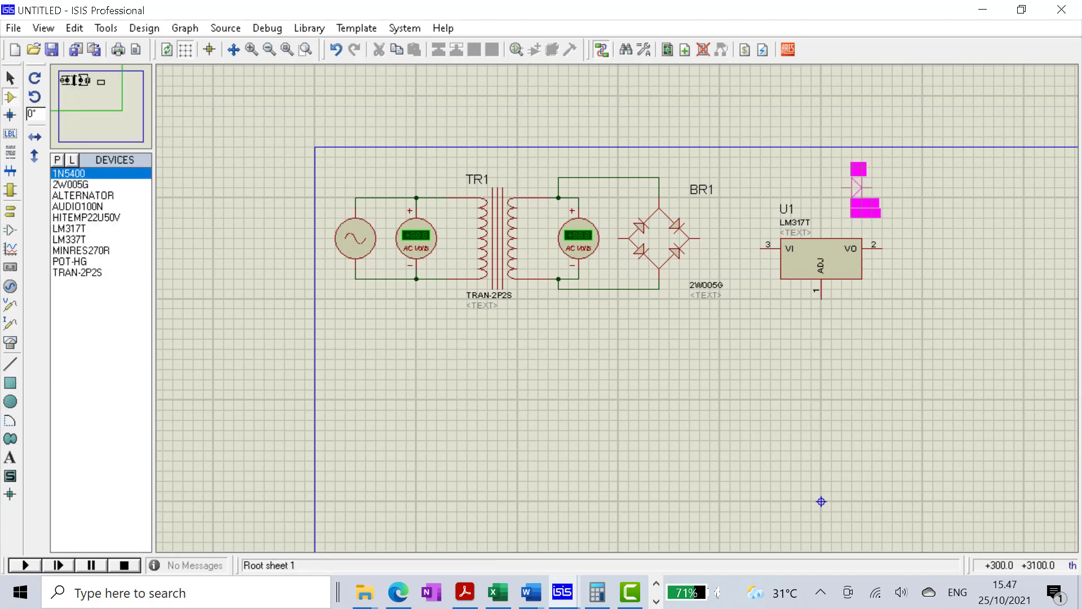
left_click(826, 177)
right_click(845, 179)
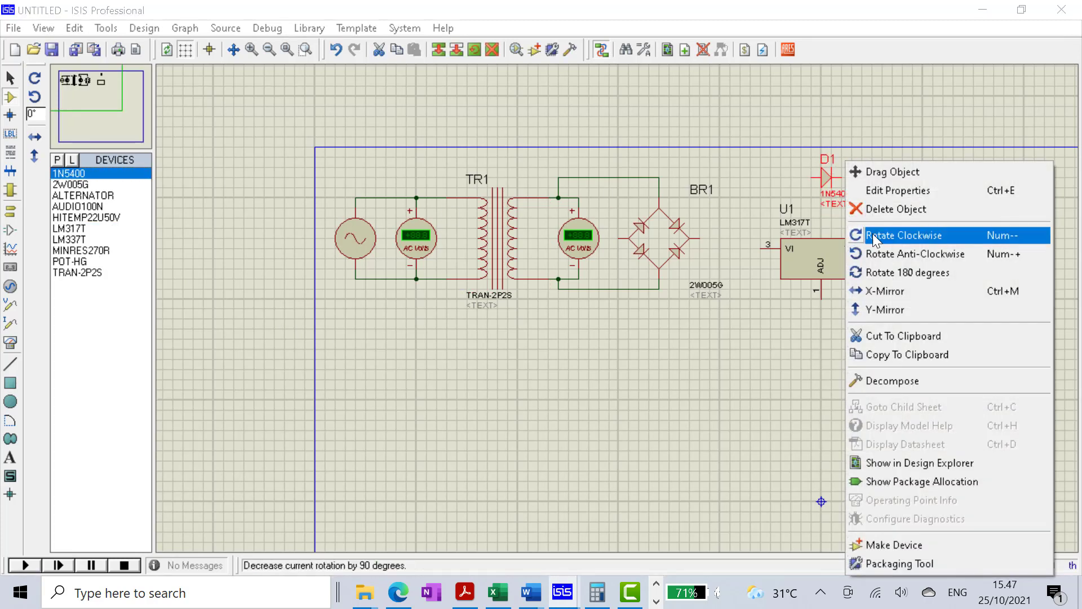
left_click(886, 291)
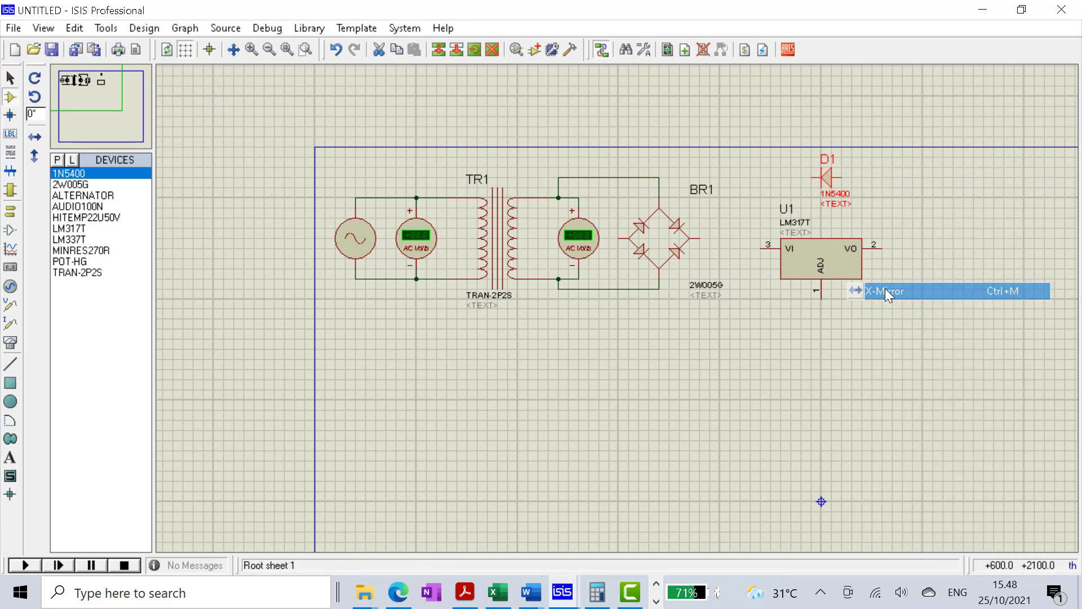
left_click_drag(822, 178, 812, 178)
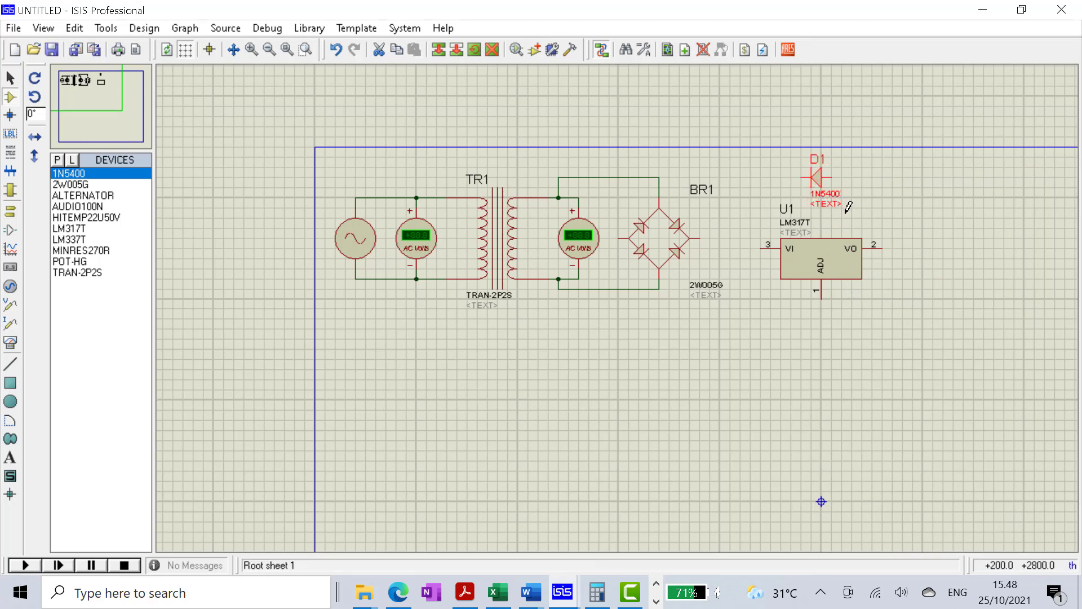
Step: Wire the 1N5400 diode's cathode to the LM317T's VI pin and its anode to the VO pin
left_click(802, 178)
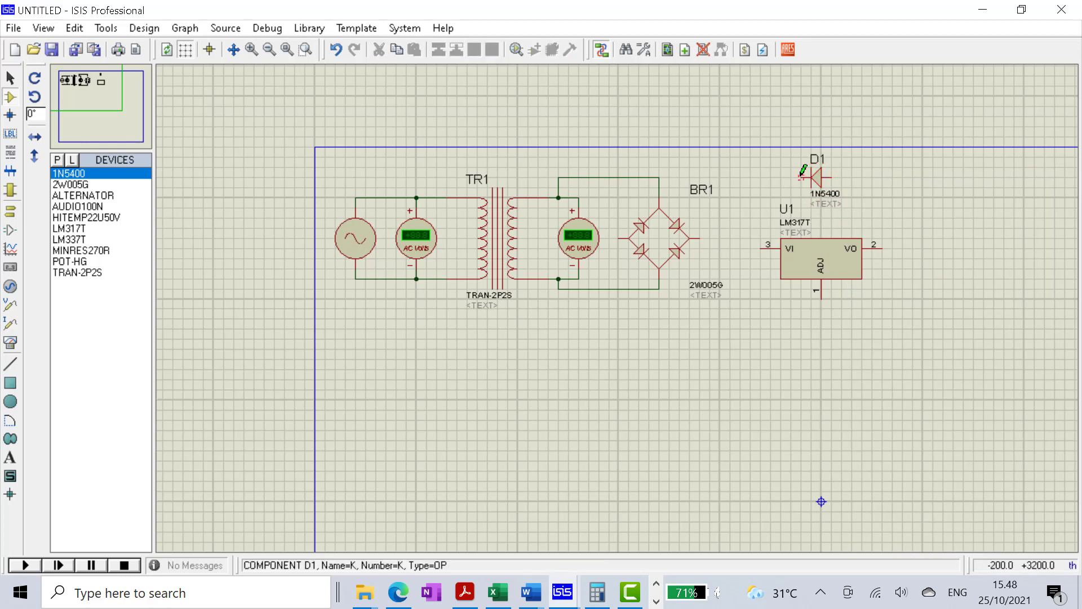
left_click(764, 246)
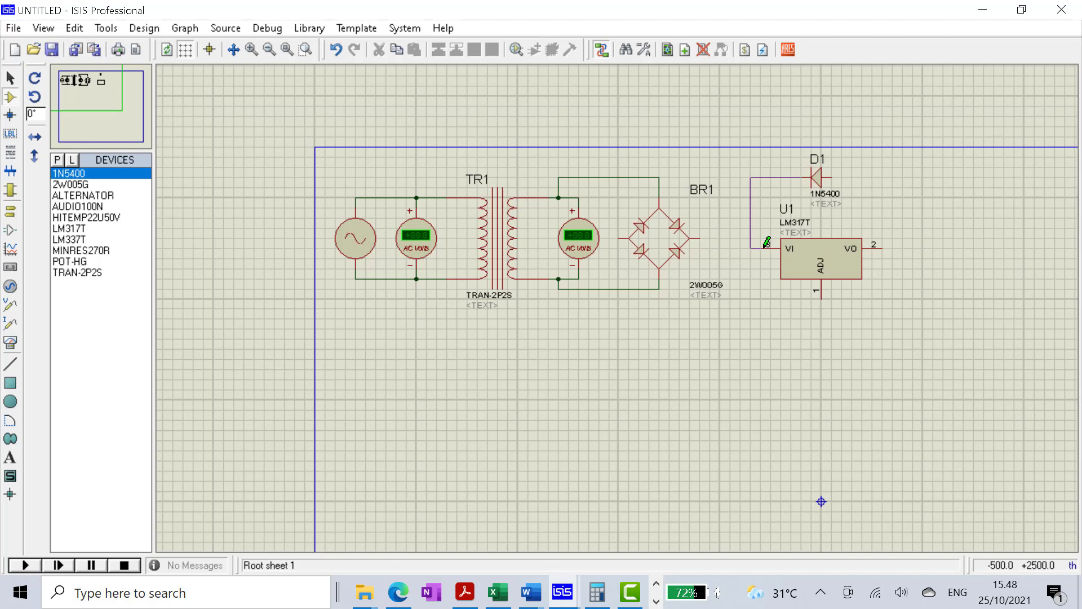
left_click(832, 178)
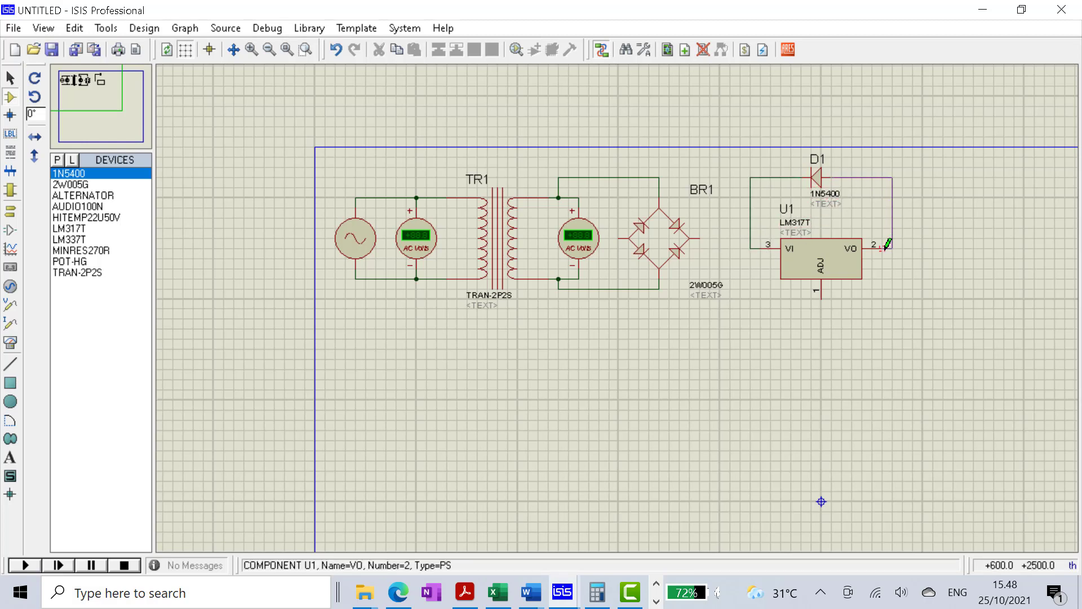
left_click(884, 247)
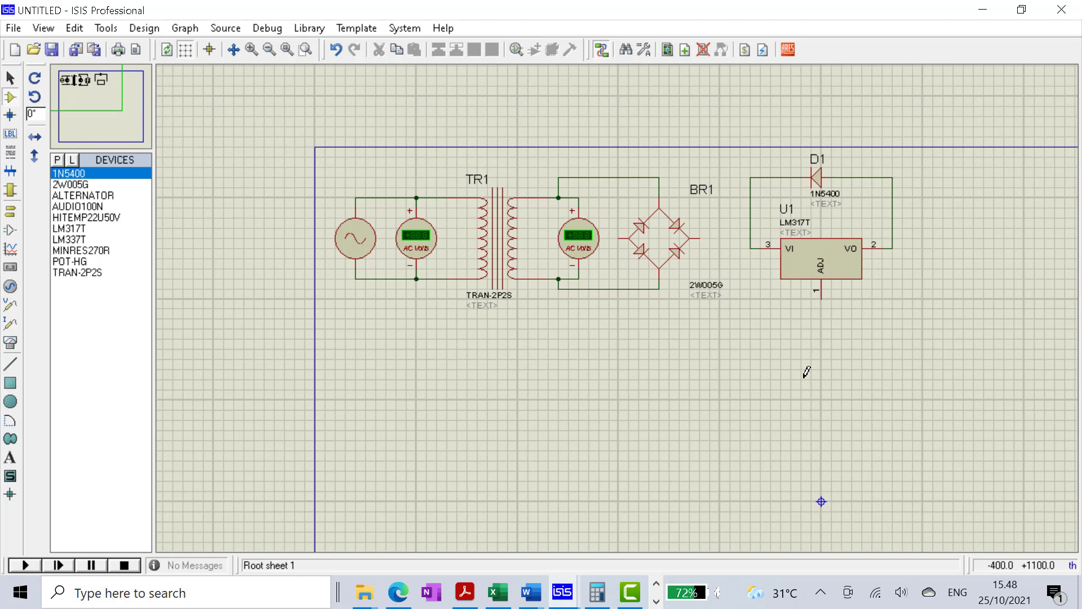
Step: Place a second 1N5400 diode, rotate it anti-clockwise, position it below the LM317T's VO corner and wire its cathode to the VO output line
left_click(883, 333)
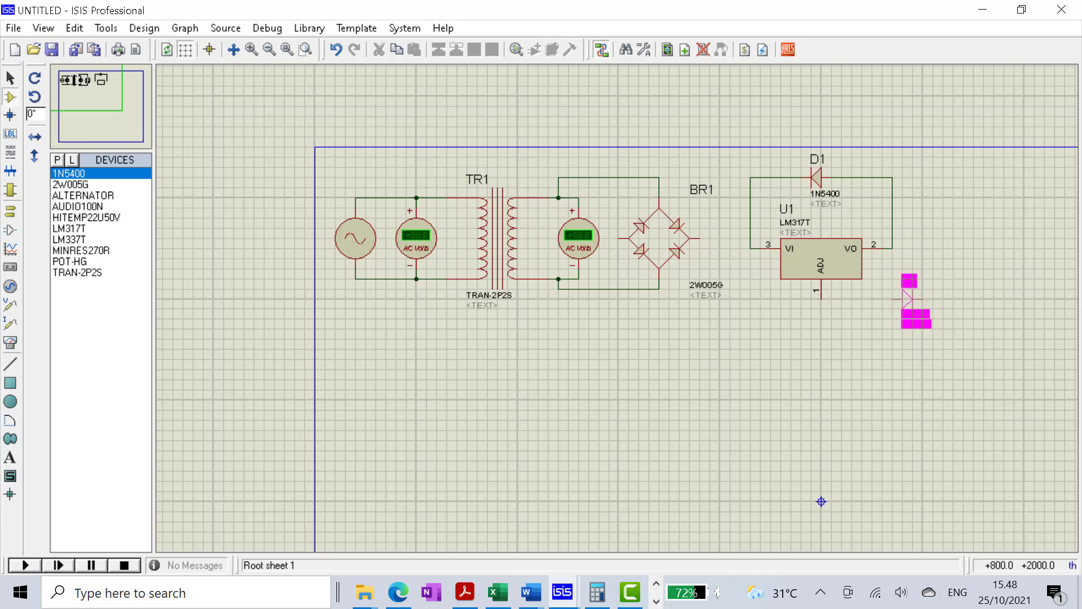
left_click(908, 299)
right_click(908, 305)
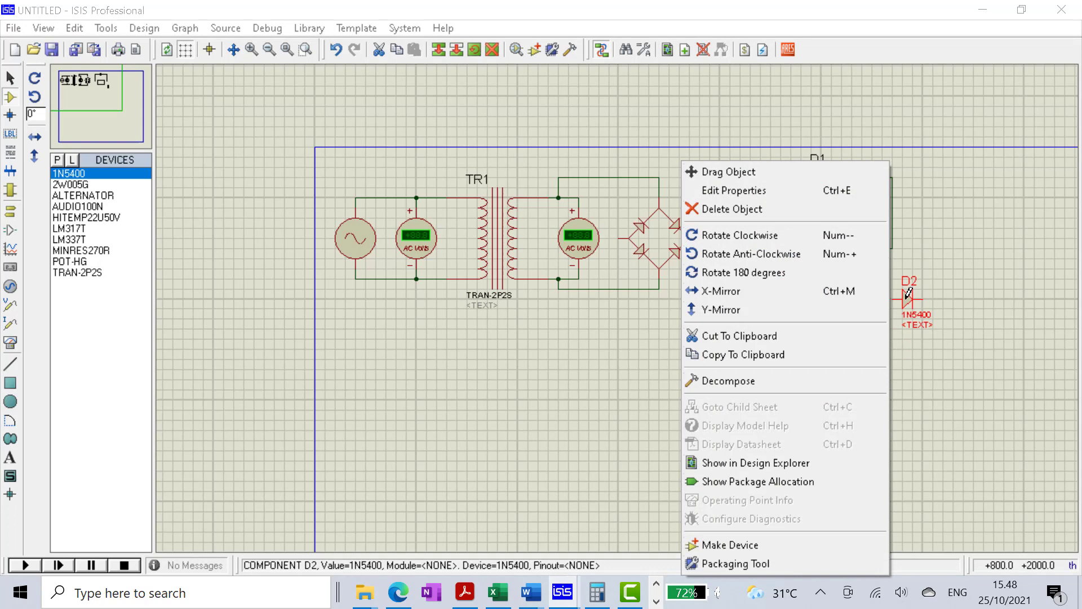
left_click(755, 250)
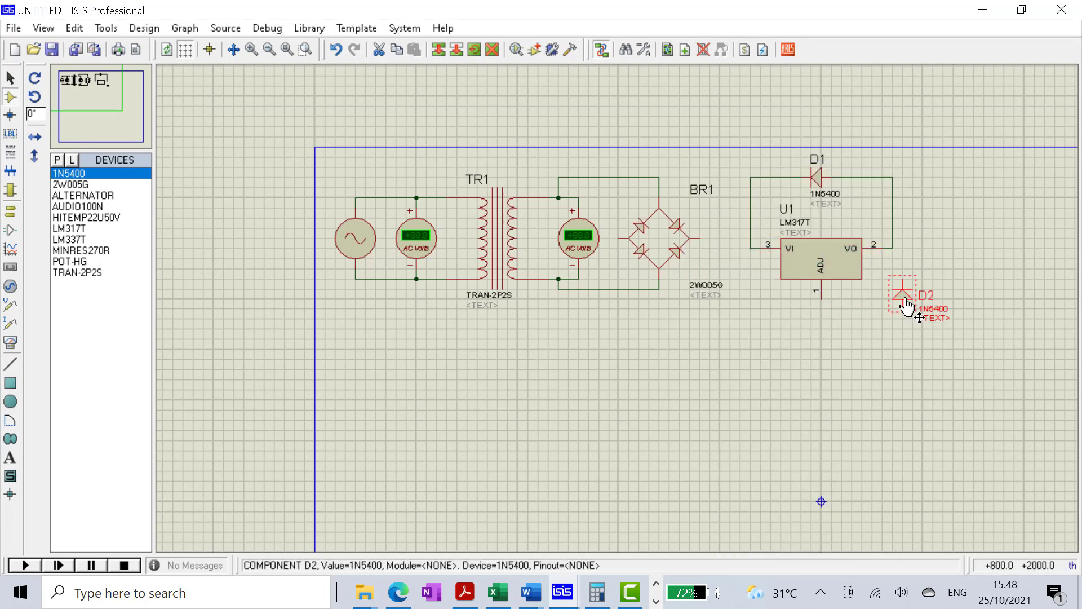
left_click_drag(903, 299, 892, 290)
left_click(919, 239)
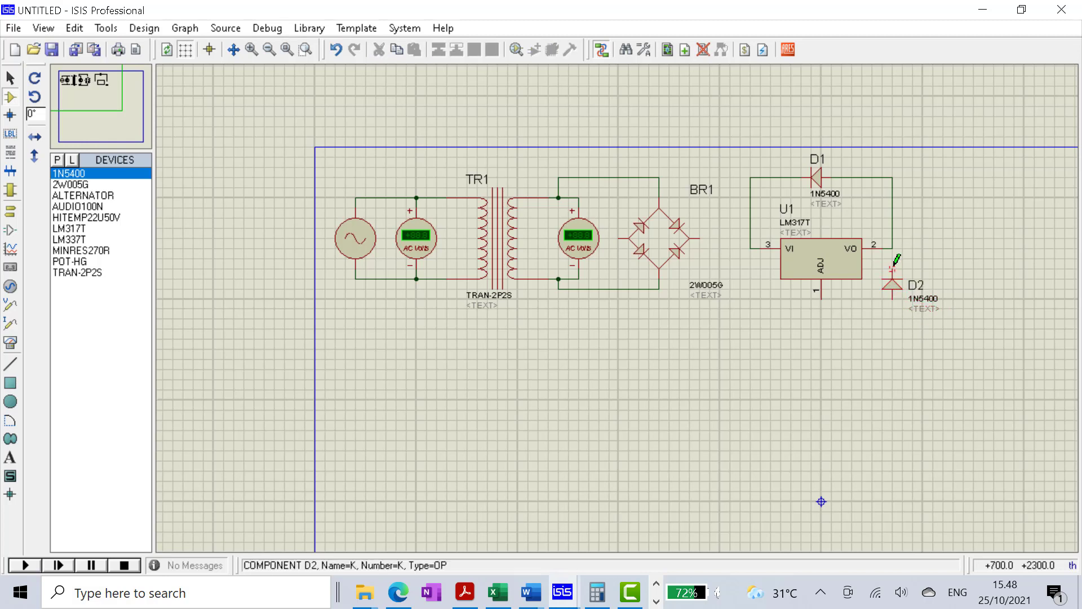
left_click(893, 267)
left_click(893, 248)
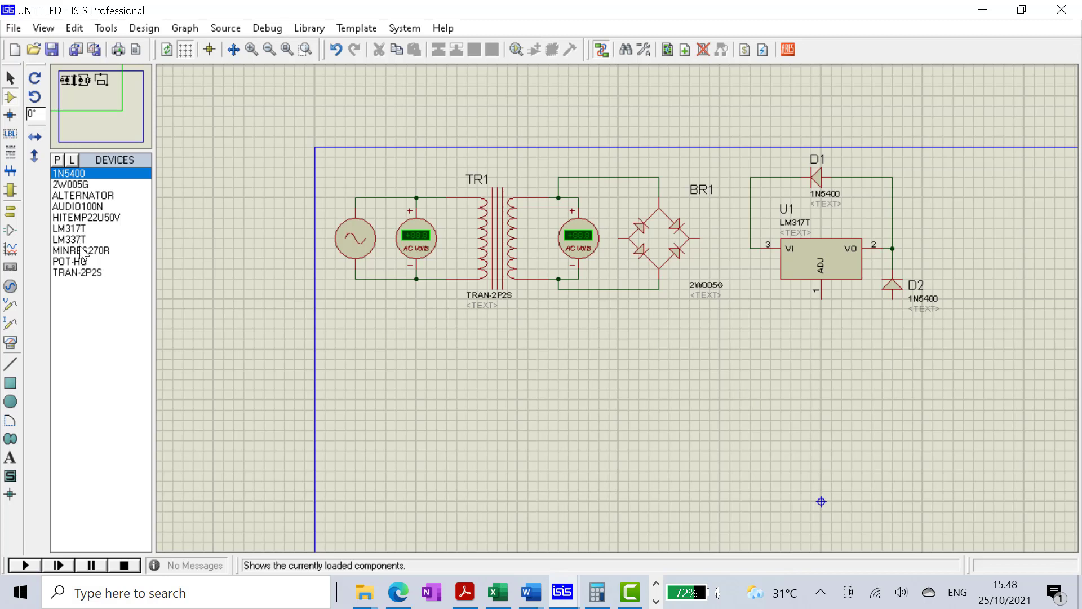
Step: Place a MINRES270R resistor to the right of diode D2, rotate it clockwise and wire its upper end to the LM317T's VO output node
left_click(88, 195)
left_click(88, 185)
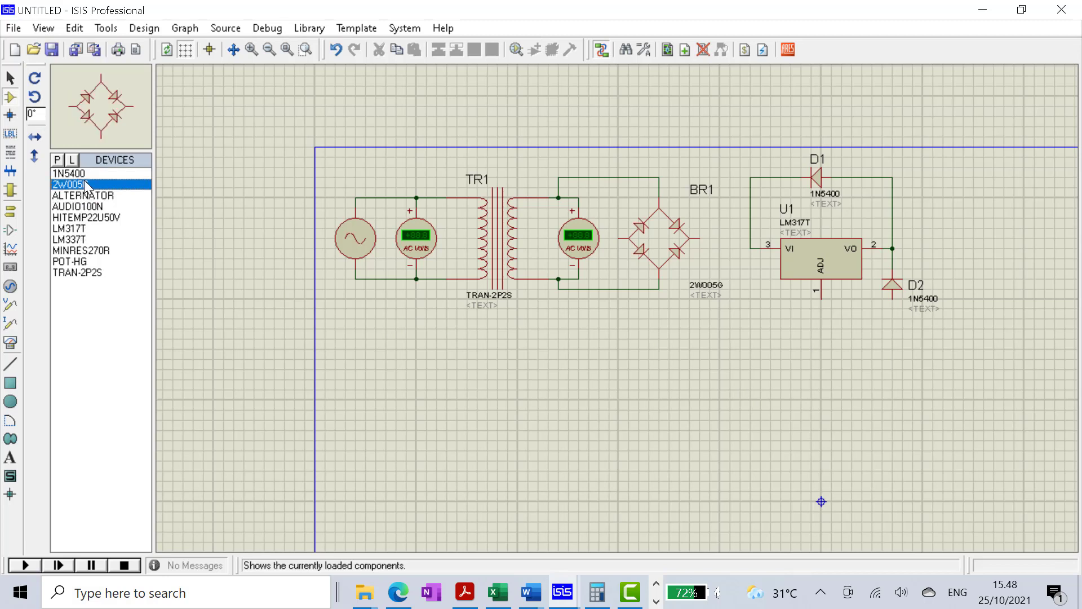
left_click(83, 218)
left_click(81, 229)
left_click(78, 251)
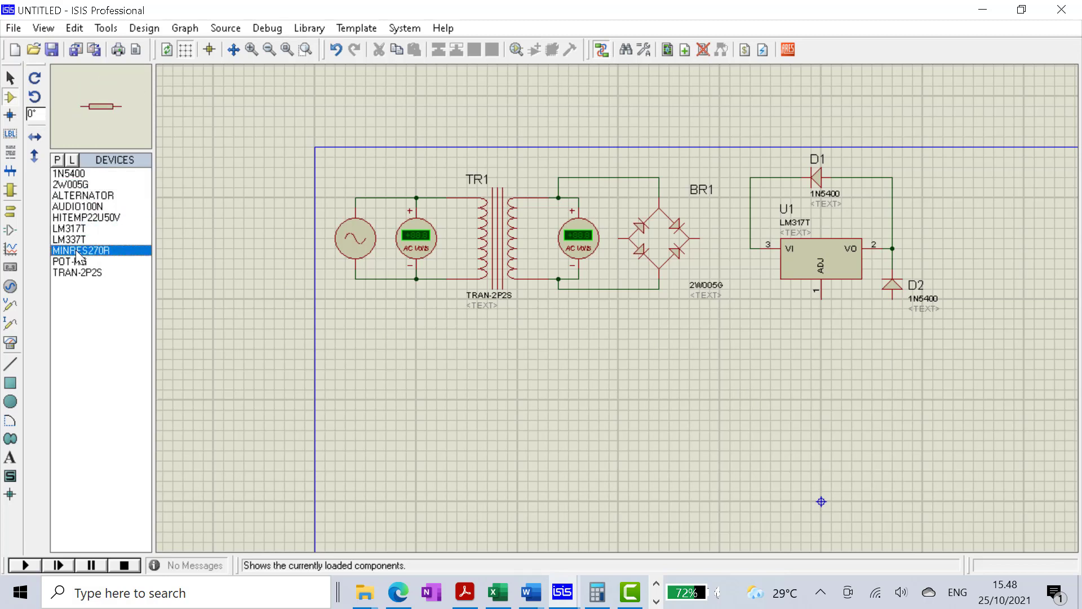
left_click(976, 272)
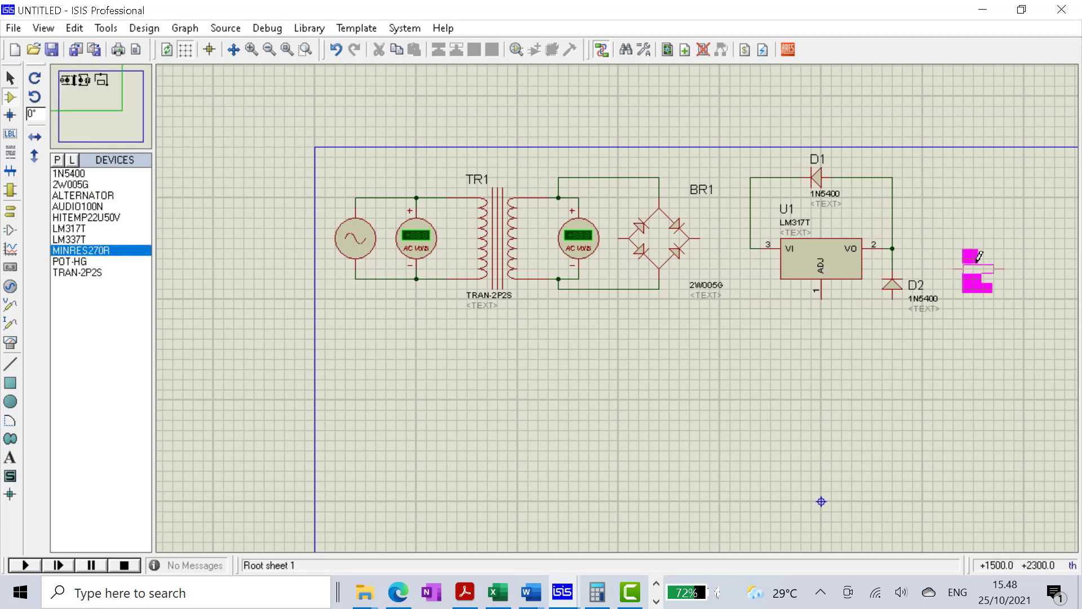
left_click(965, 276)
right_click(966, 276)
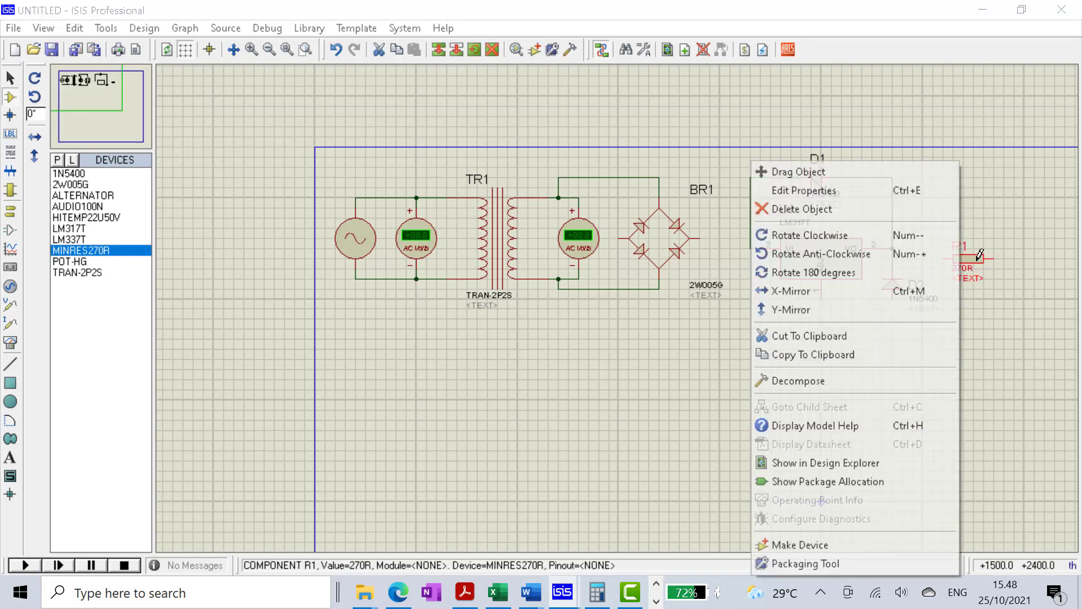
left_click(812, 237)
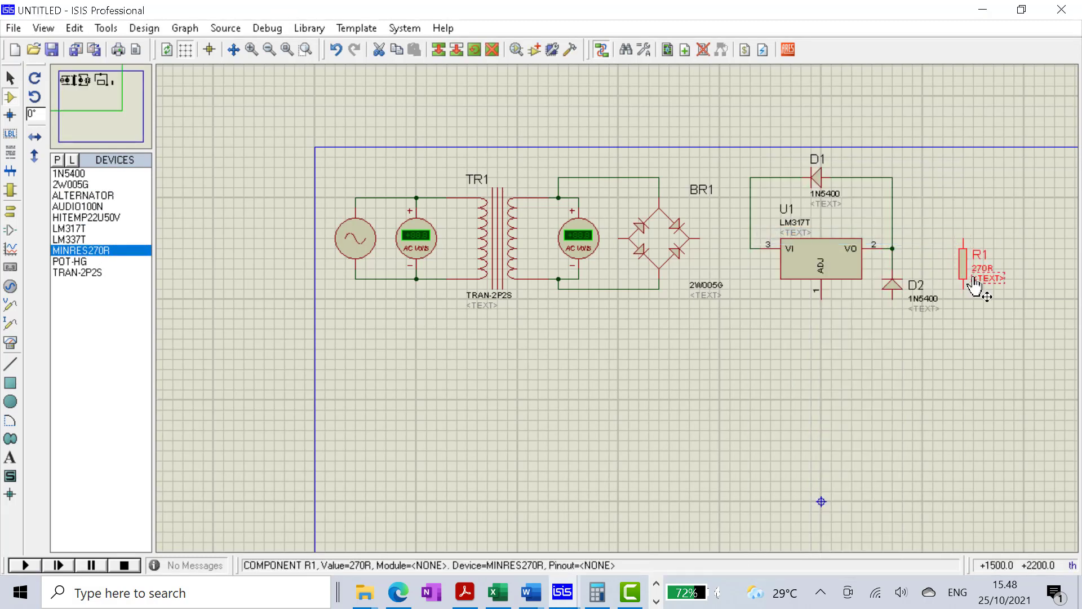
left_click_drag(953, 268, 953, 288)
left_click(967, 248)
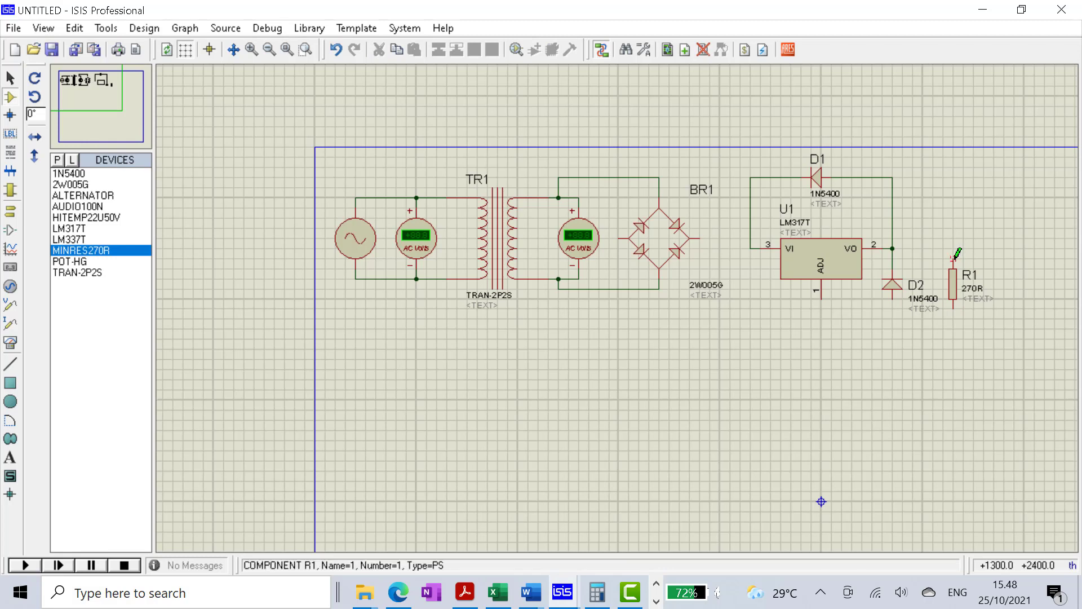
left_click(953, 258)
left_click(897, 251)
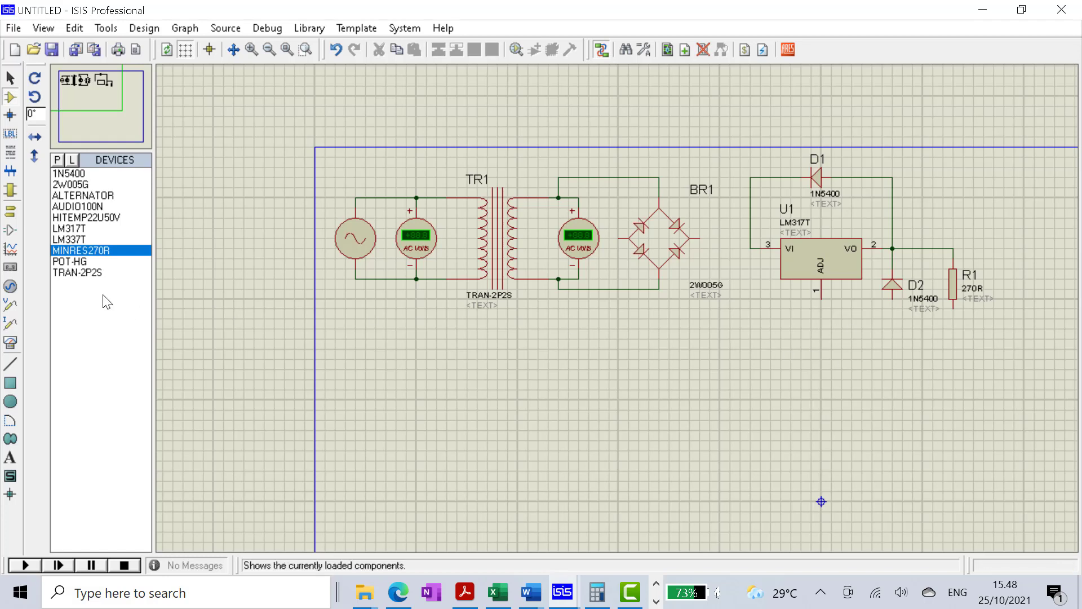
Step: Place a HITEMP22U50V capacitor below the LM317T, rotate it clockwise and wire its upper plate to the ADJ pin
left_click(73, 184)
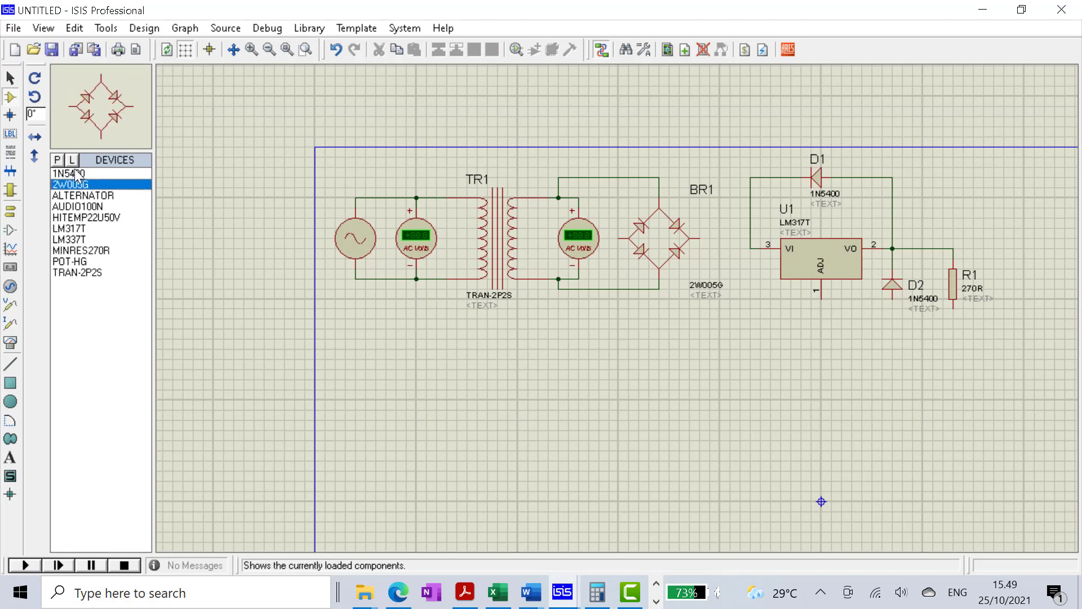
left_click(84, 208)
left_click(107, 218)
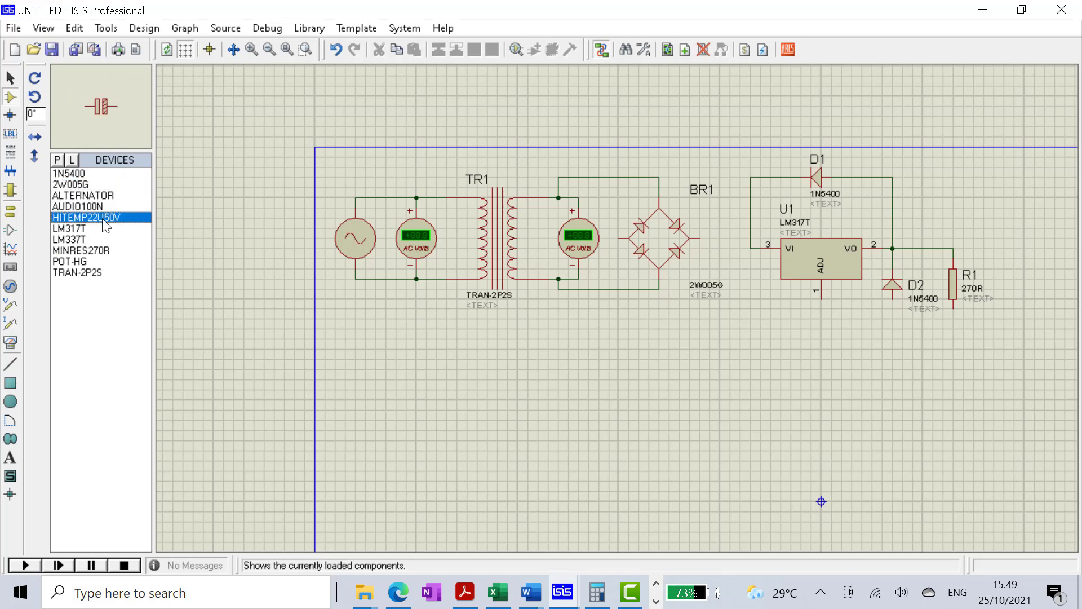
left_click(821, 348)
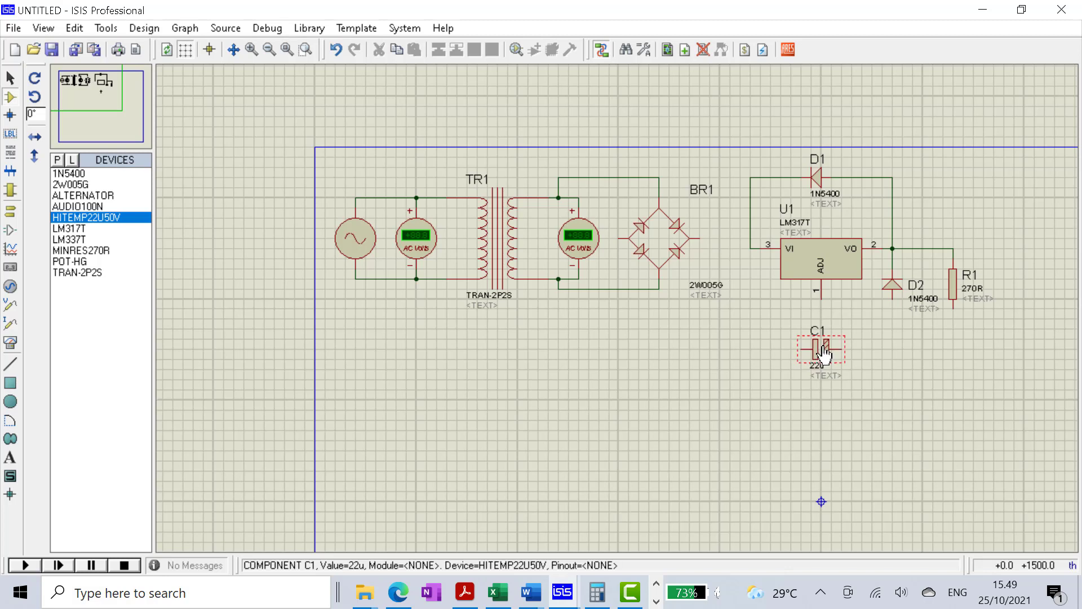
right_click(839, 349)
left_click(860, 242)
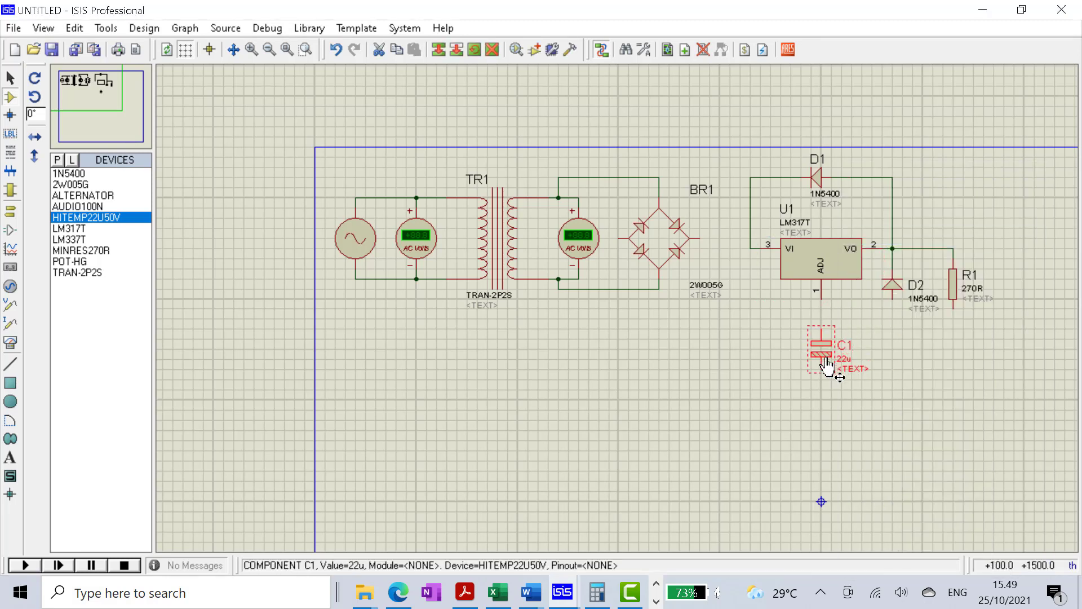
left_click_drag(821, 357, 822, 331)
left_click(875, 345)
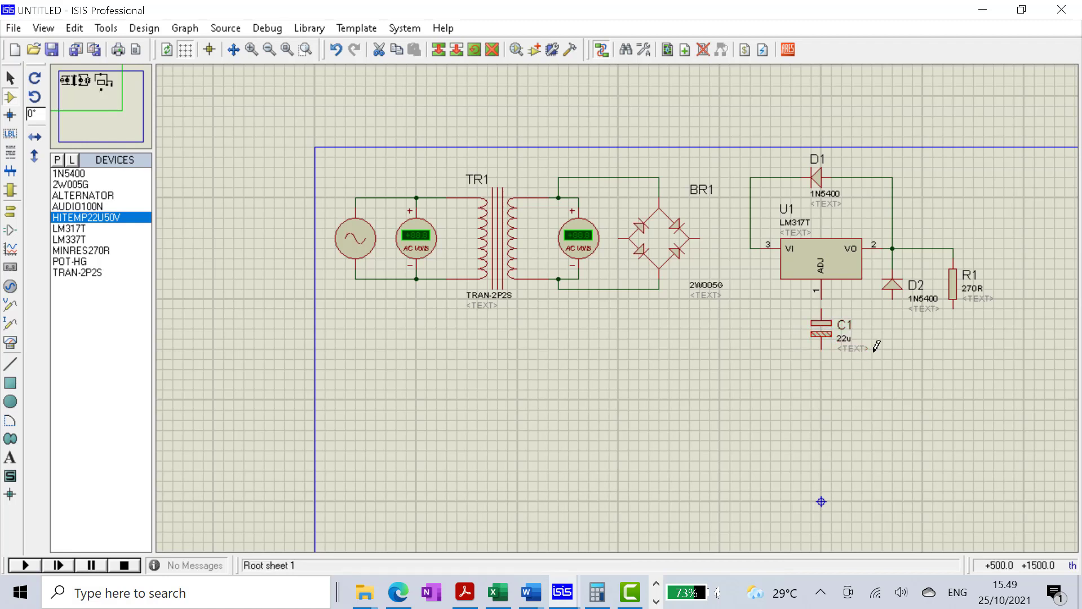
left_click(822, 310)
left_click(824, 300)
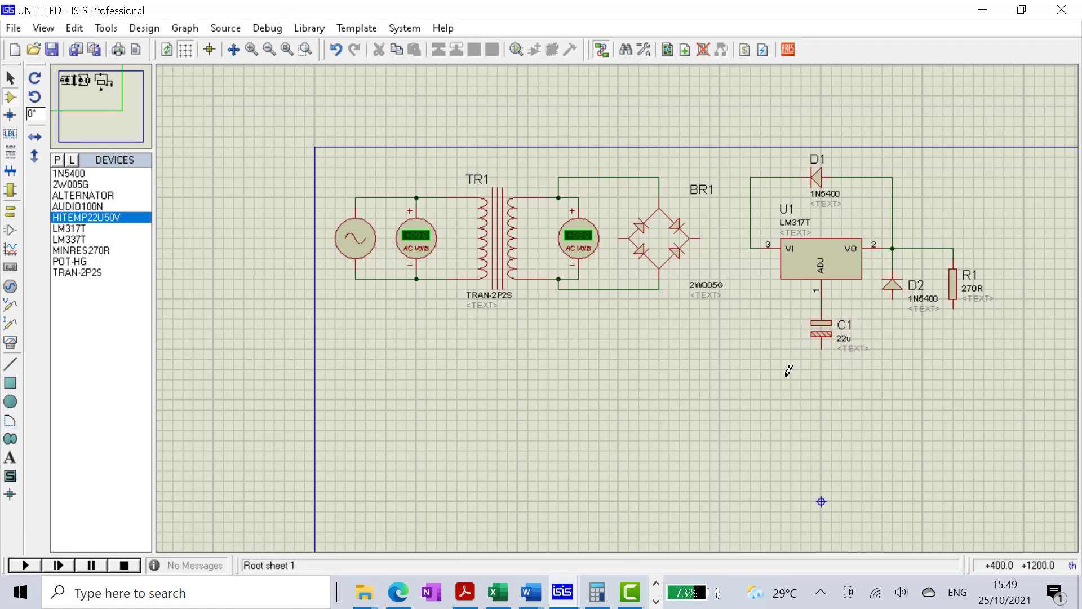
Step: Place a POT-HG potentiometer below diode D2 and lower capacitor C1 until it is level with the potentiometer
left_click(73, 262)
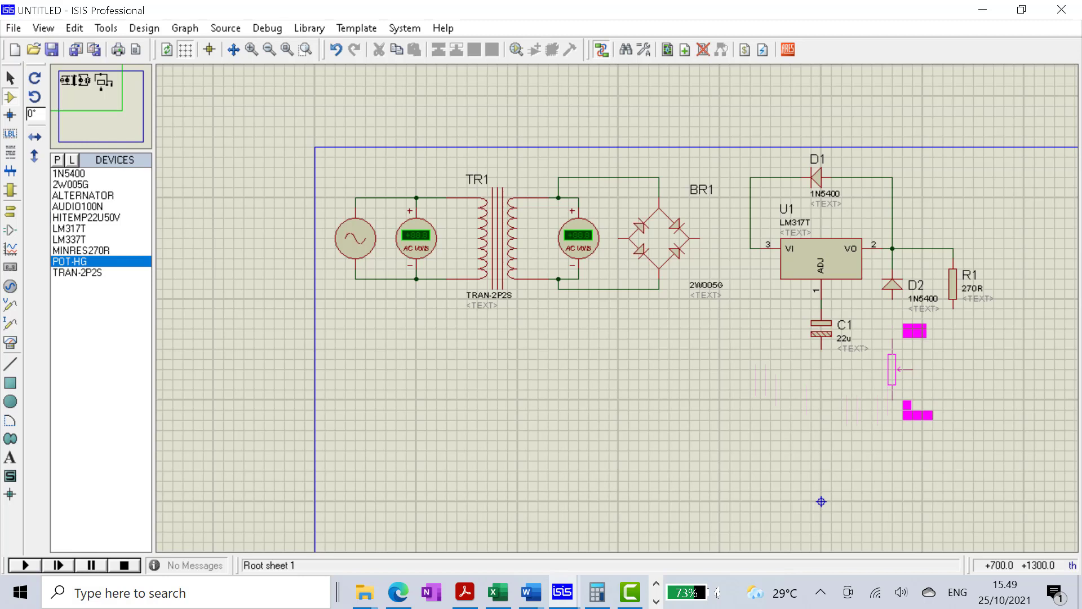
left_click(892, 379)
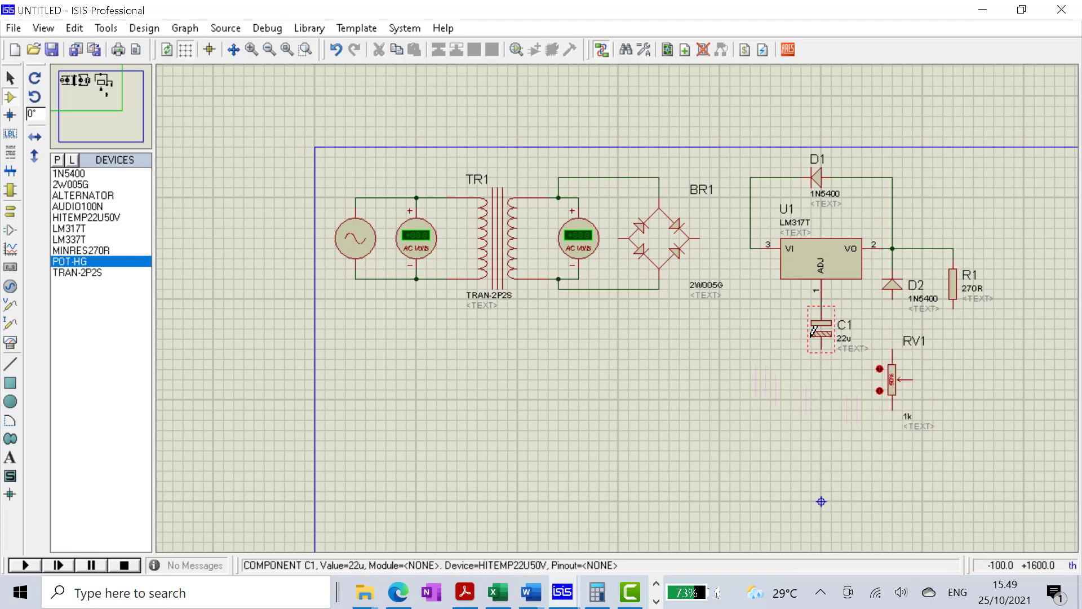
left_click_drag(816, 339, 817, 390)
left_click(873, 415)
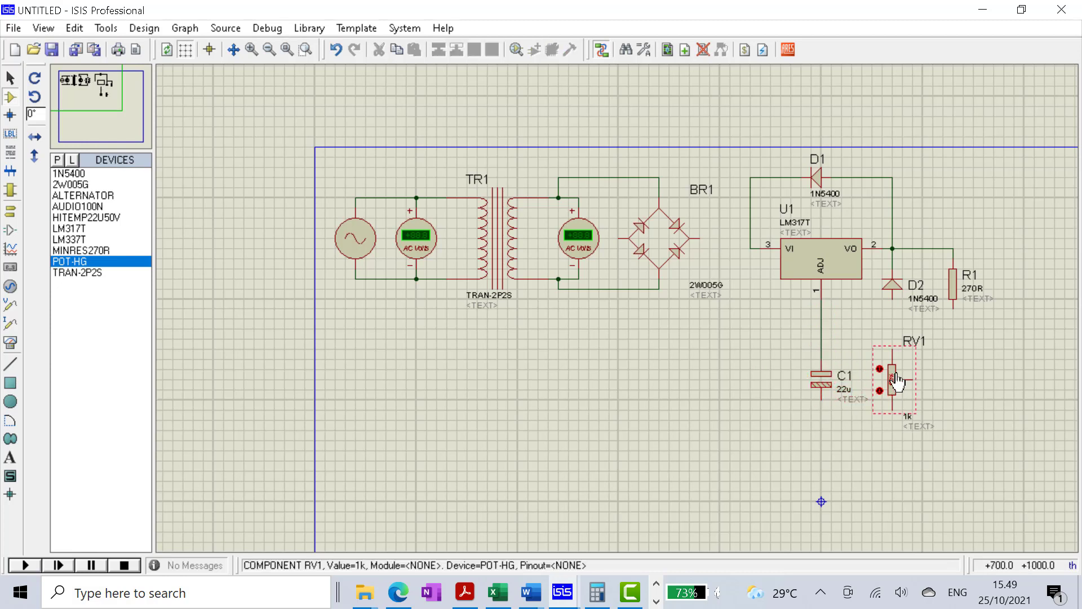
Step: Wire the potentiometer's upper terminal to the LM317T's ADJ line and join diode D2's anode to that wire
left_click(893, 345)
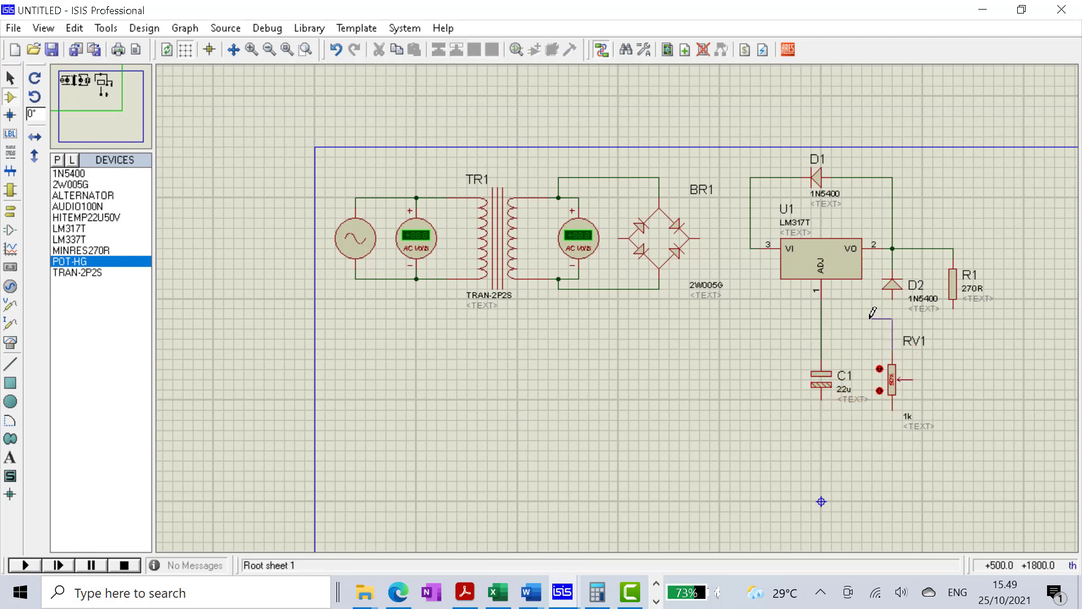
left_click(822, 318)
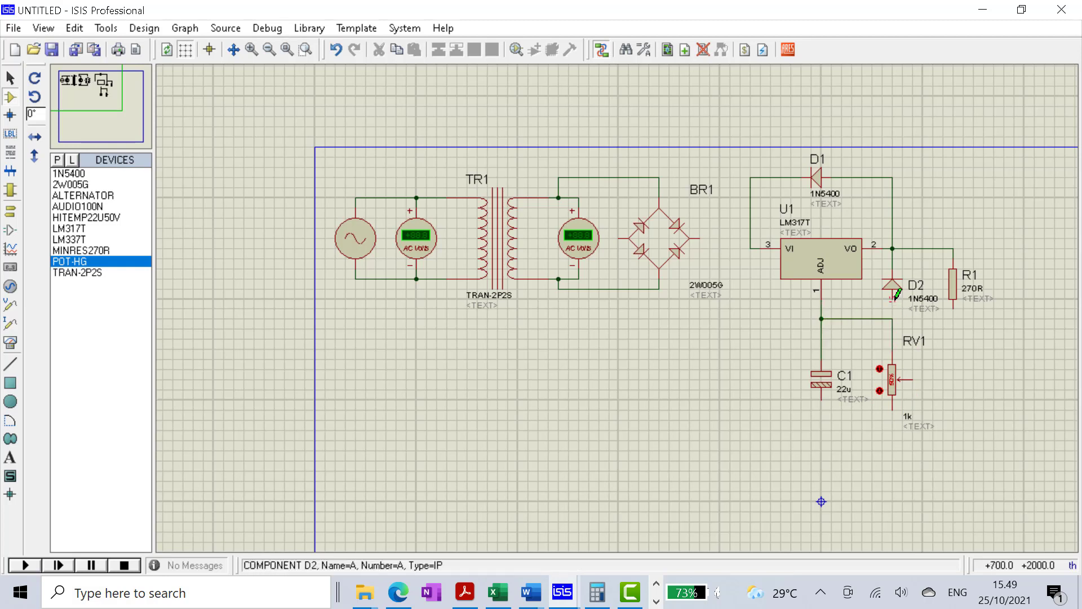
left_click(894, 317)
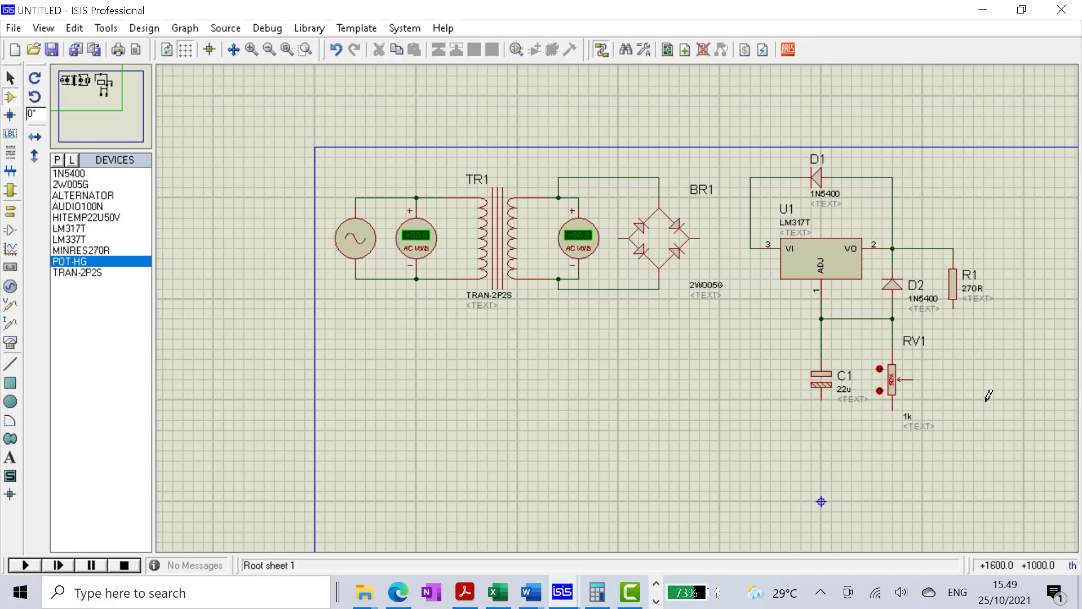
Step: Place a second POT-HG potentiometer below resistor R1 and wire its upper terminal to the ADJ line and to R1's lower end
left_click(972, 372)
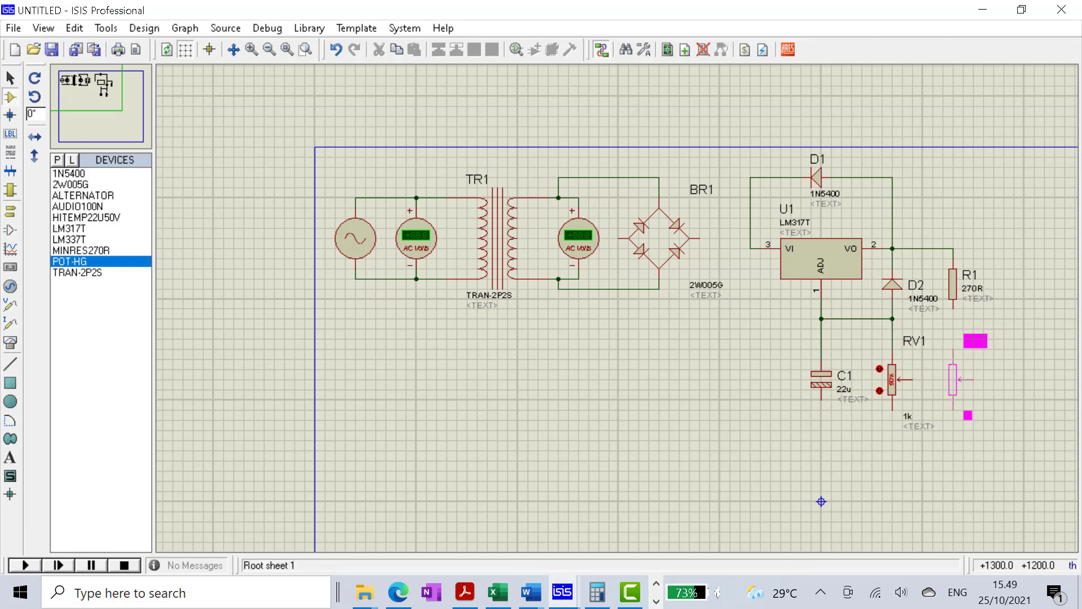
left_click(957, 375)
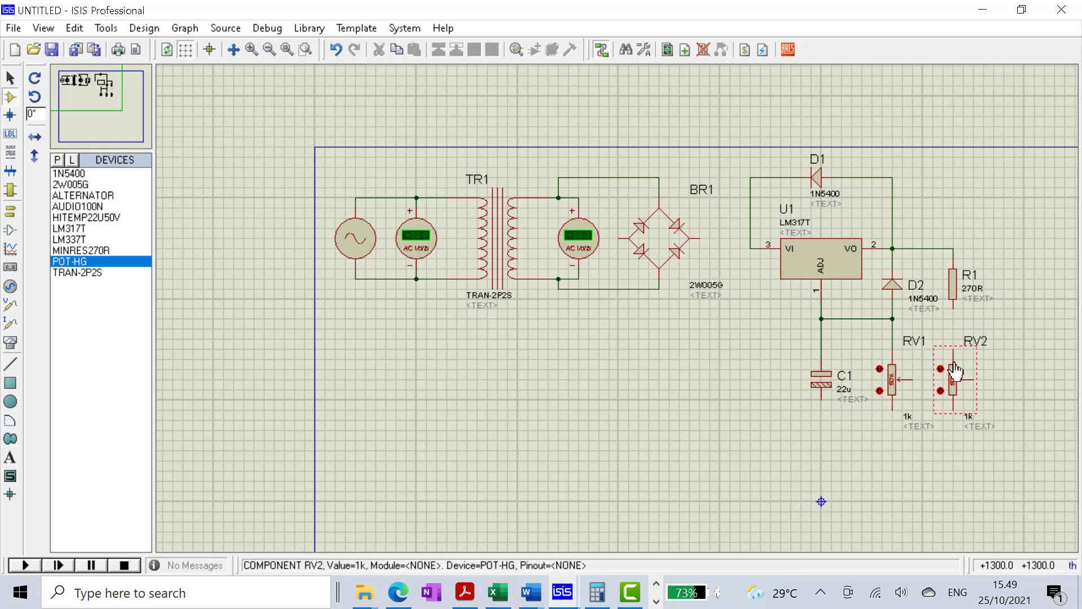
left_click(953, 349)
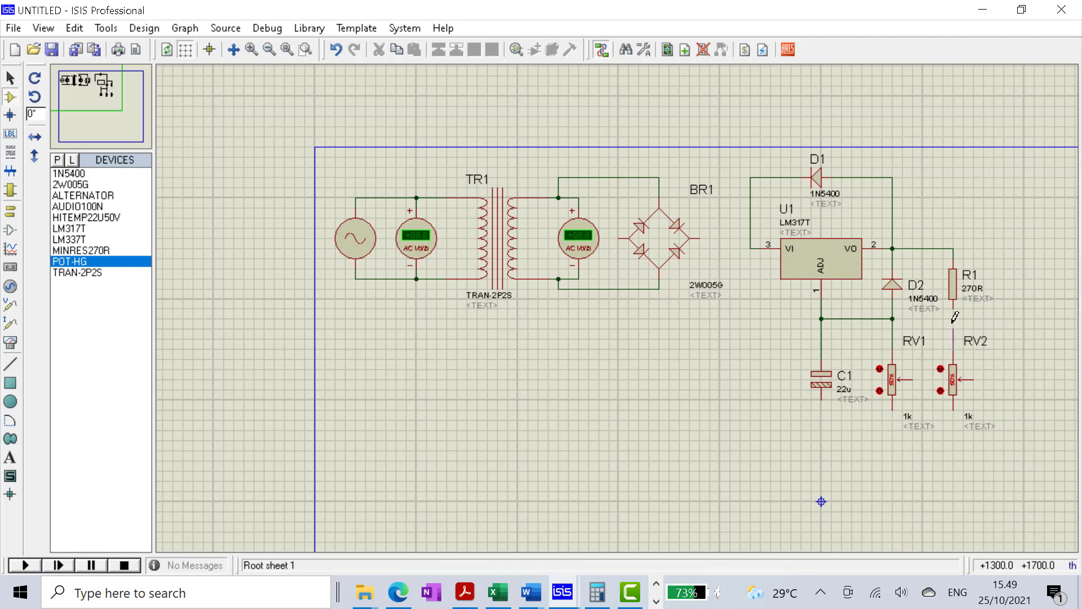
left_click(893, 319)
left_click(958, 305)
left_click(954, 319)
Step: Set the resistance of potentiometer RV1 to 10k
right_click(892, 385)
left_click(723, 131)
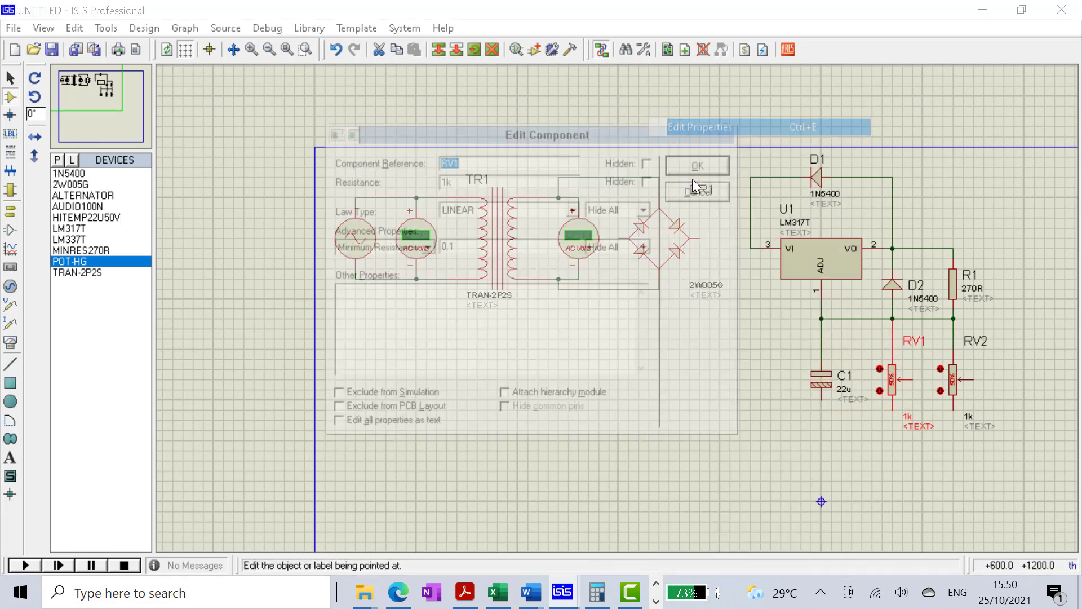
left_click(449, 183)
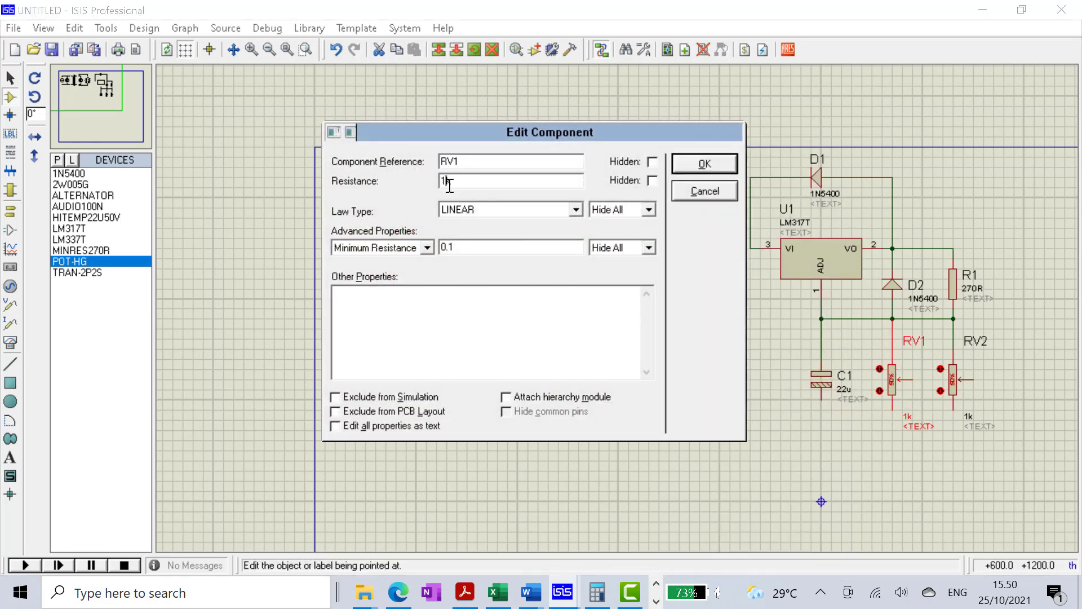
left_click(702, 164)
Step: Set the resistance of potentiometer RV2 to 10k
right_click(954, 372)
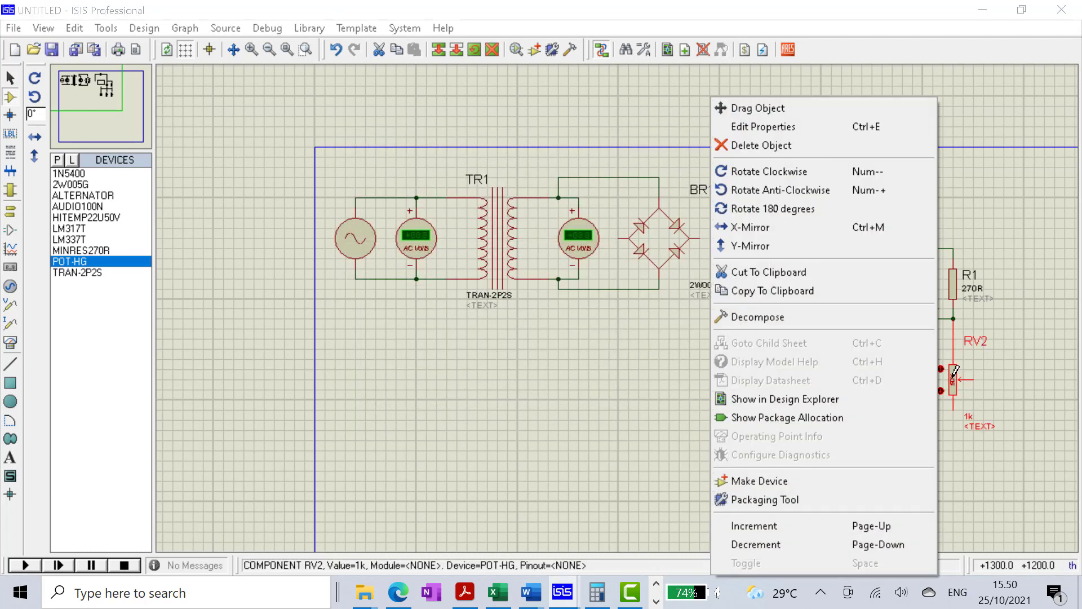
left_click(779, 129)
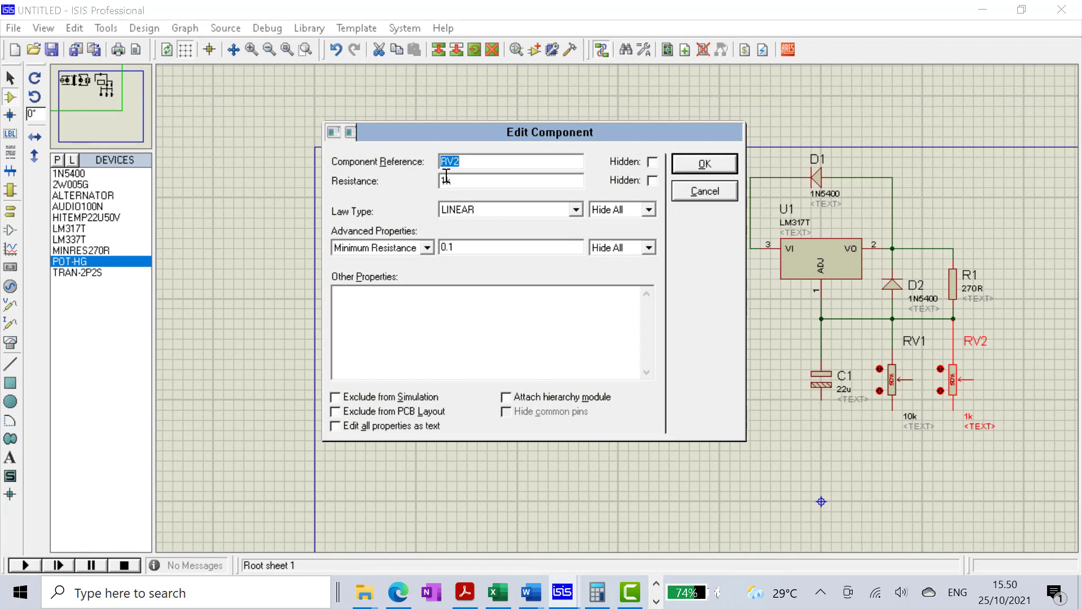
left_click(446, 179)
type("0")
key("Return")
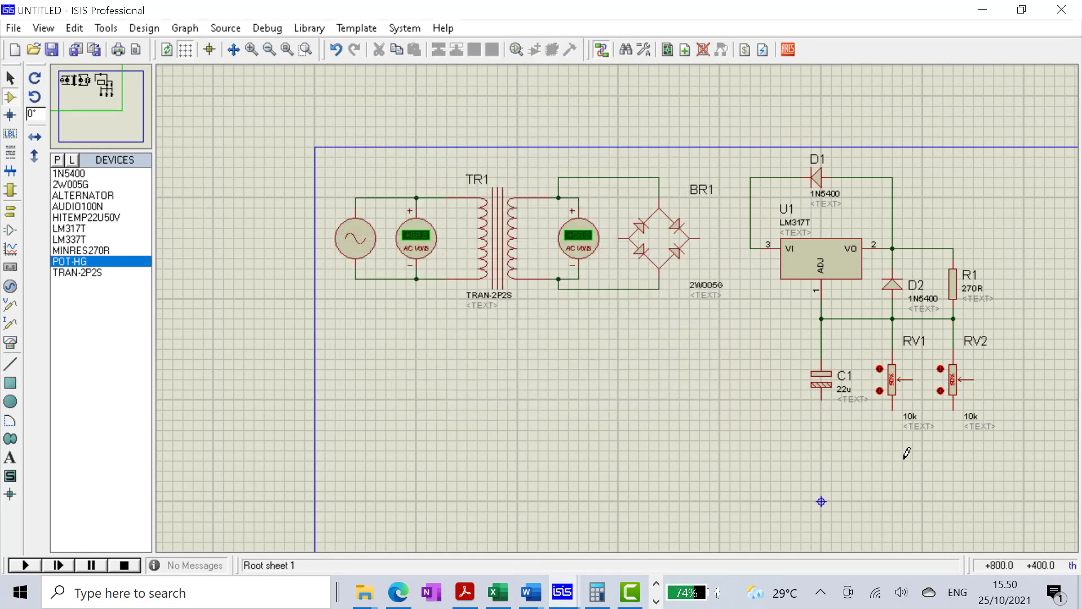
Step: Wire the wiper of potentiometer RV1 to the ADJ line between the two potentiometers
left_click(917, 375)
left_click(934, 319)
Step: Place a HITEMP22U50V capacitor to the right of potentiometer RV2, rotate it clockwise to vertical and align it with C1
scroll(1040, 404, "down", 1)
scroll(860, 360, "up", 1)
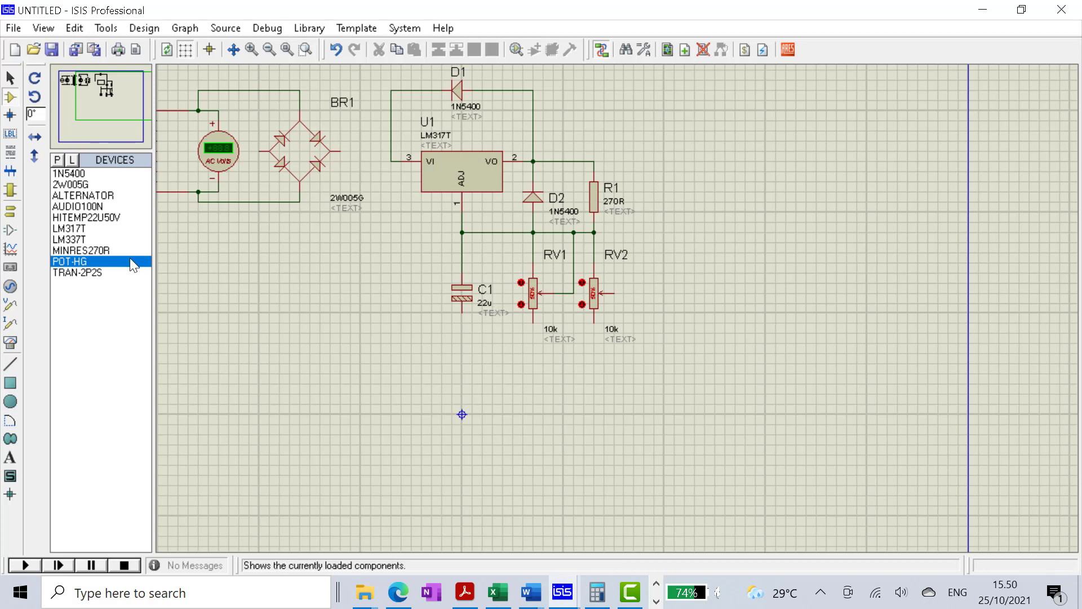
left_click(89, 217)
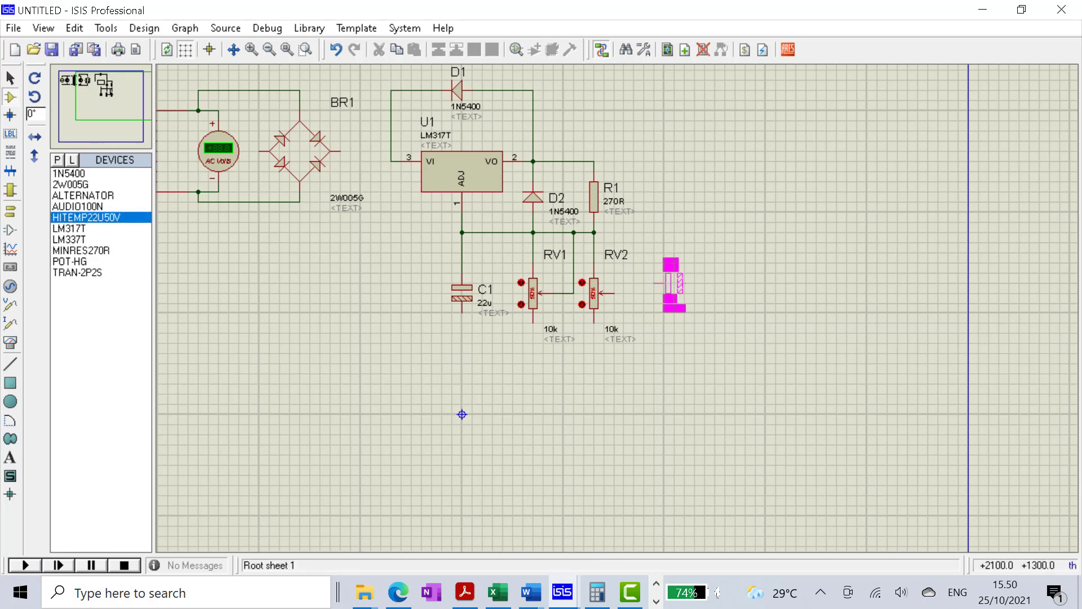
left_click(674, 282)
right_click(690, 282)
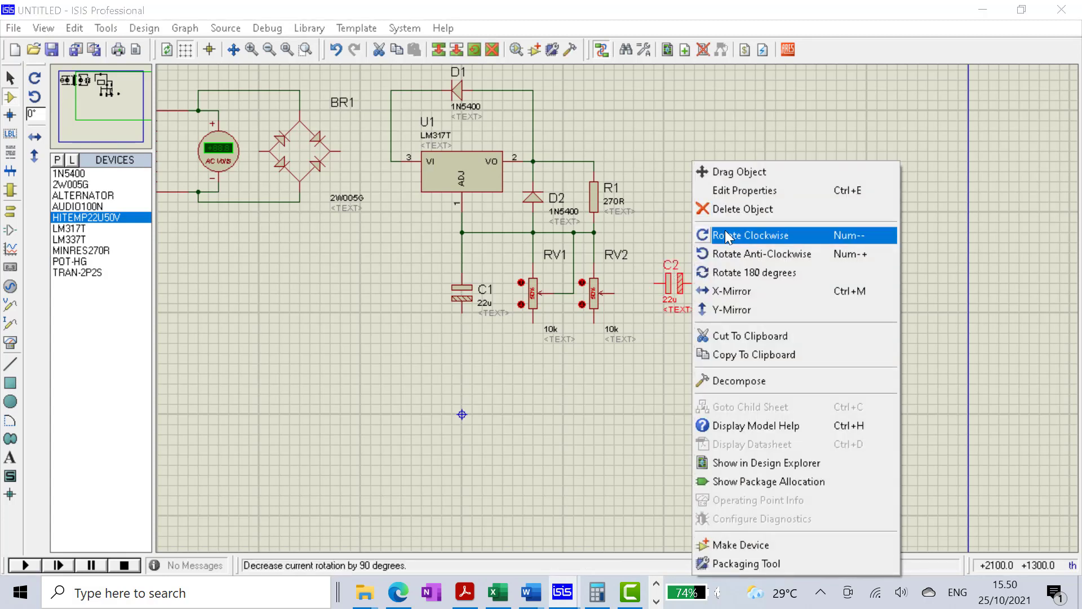
left_click(725, 230)
left_click_drag(679, 282, 668, 293)
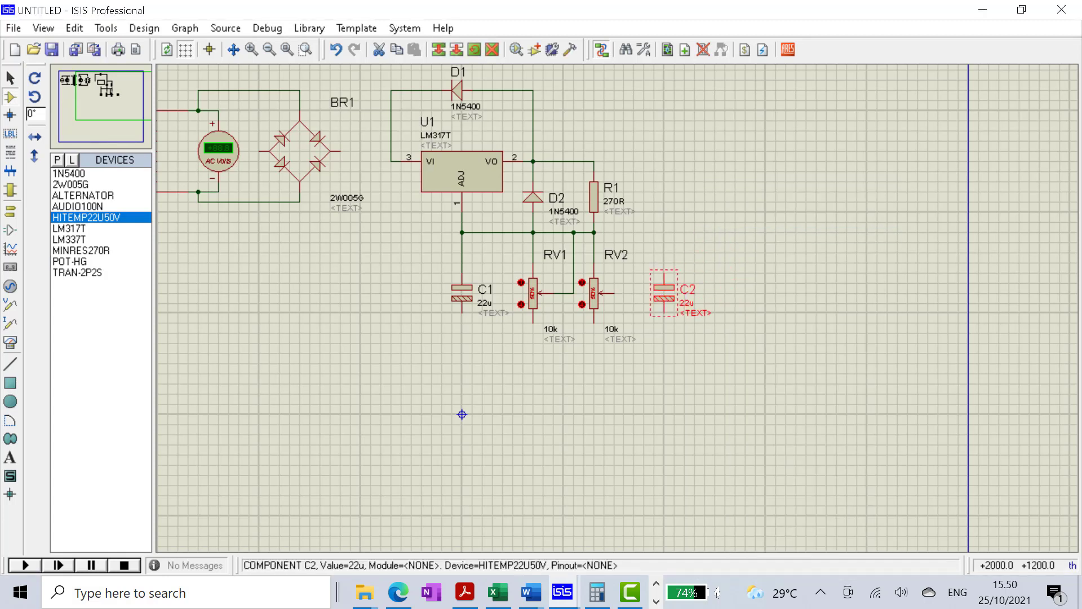
Step: Wire the positive terminal of capacitor C2 to the ADJ line at the junction above RV2
left_click(666, 247)
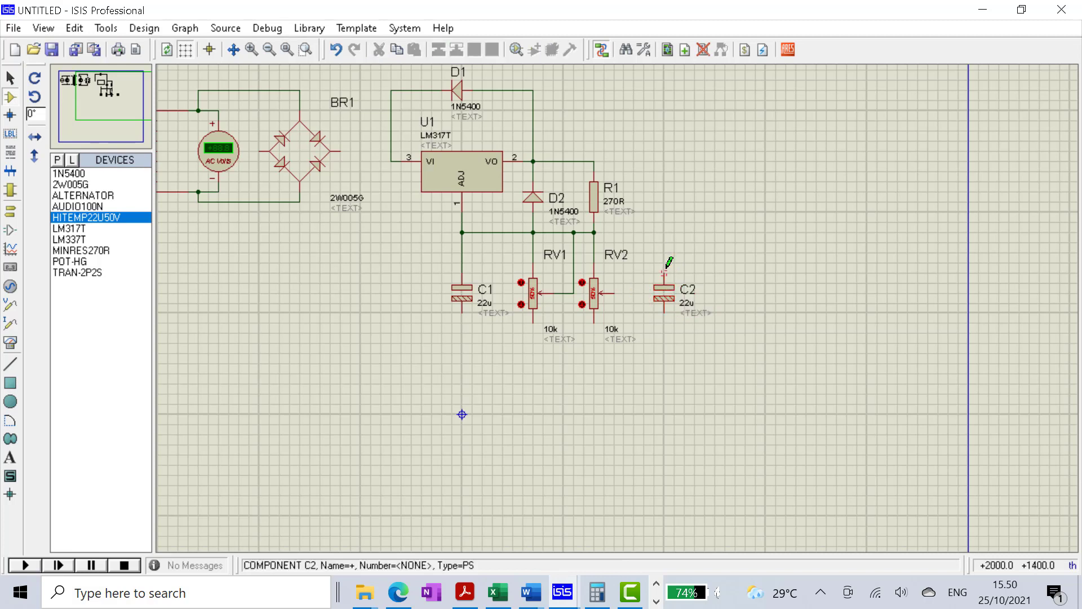
left_click(666, 270)
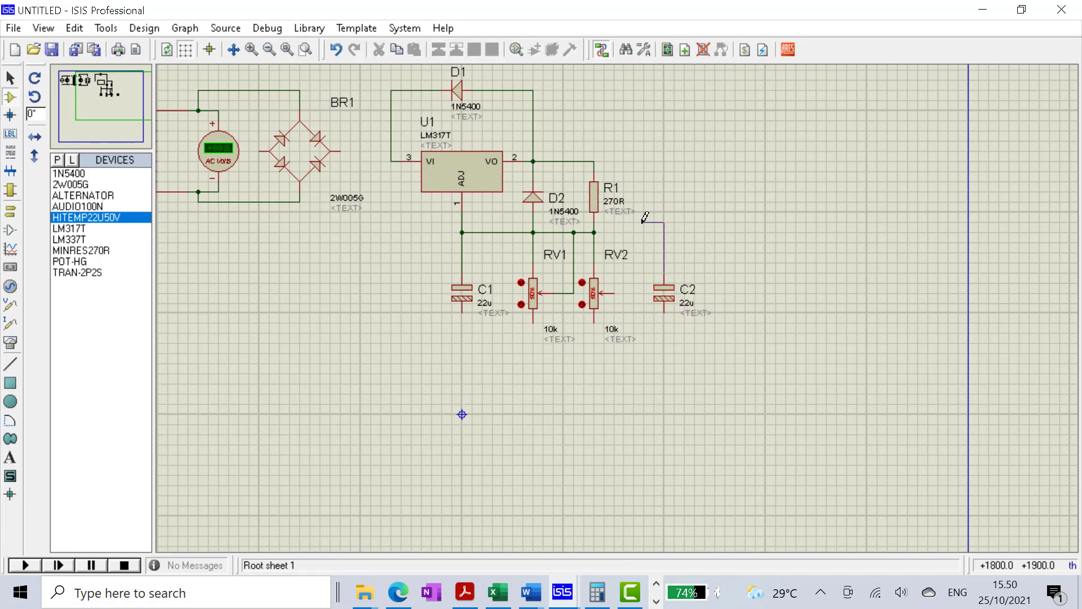
left_click(596, 231)
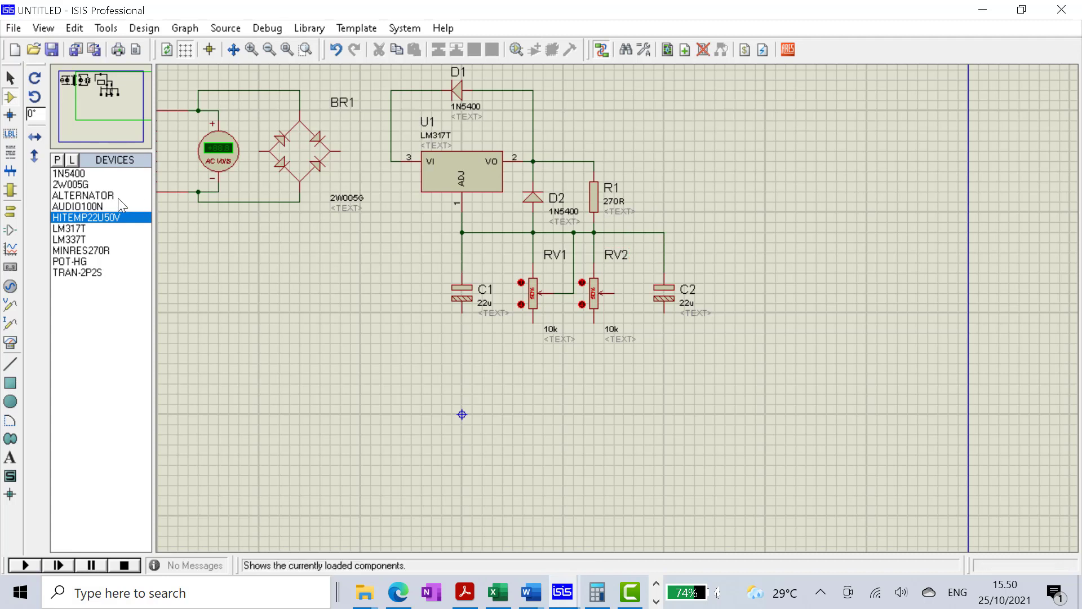
Step: Place an AUDIO100N capacitor to the right of C2, rotate it clockwise to vertical and align it with C2
left_click(88, 207)
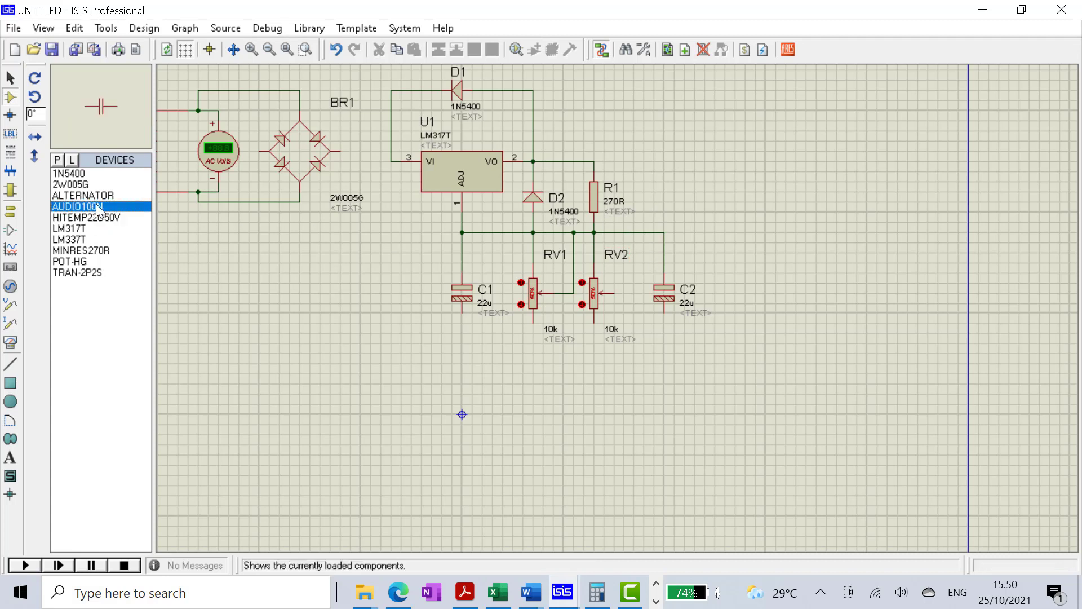
left_click(741, 296)
left_click(746, 284)
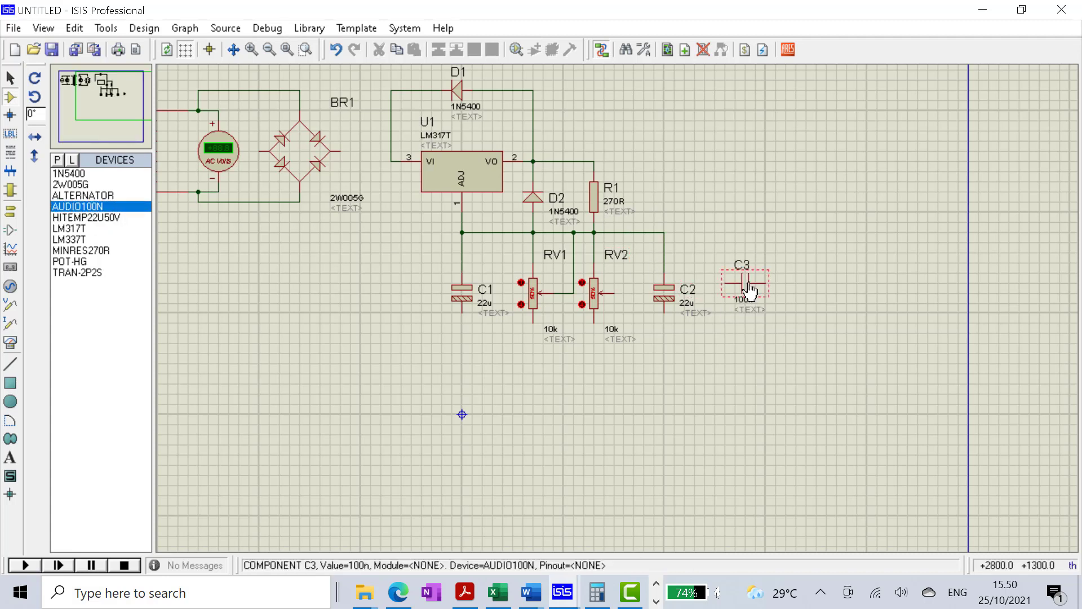
right_click(765, 288)
left_click(781, 235)
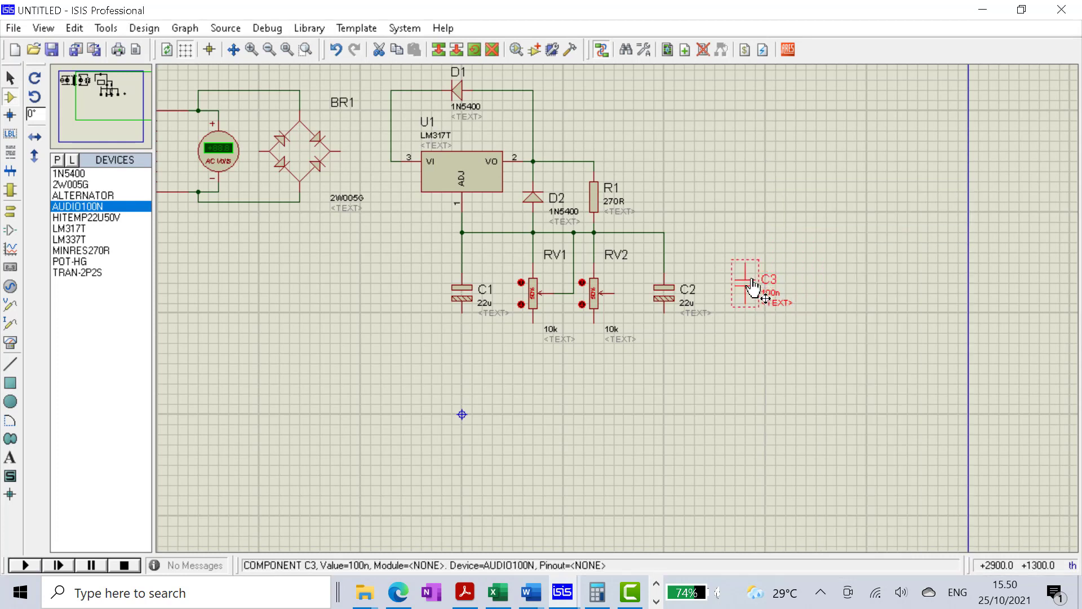
left_click_drag(735, 304, 725, 293)
left_click(758, 242)
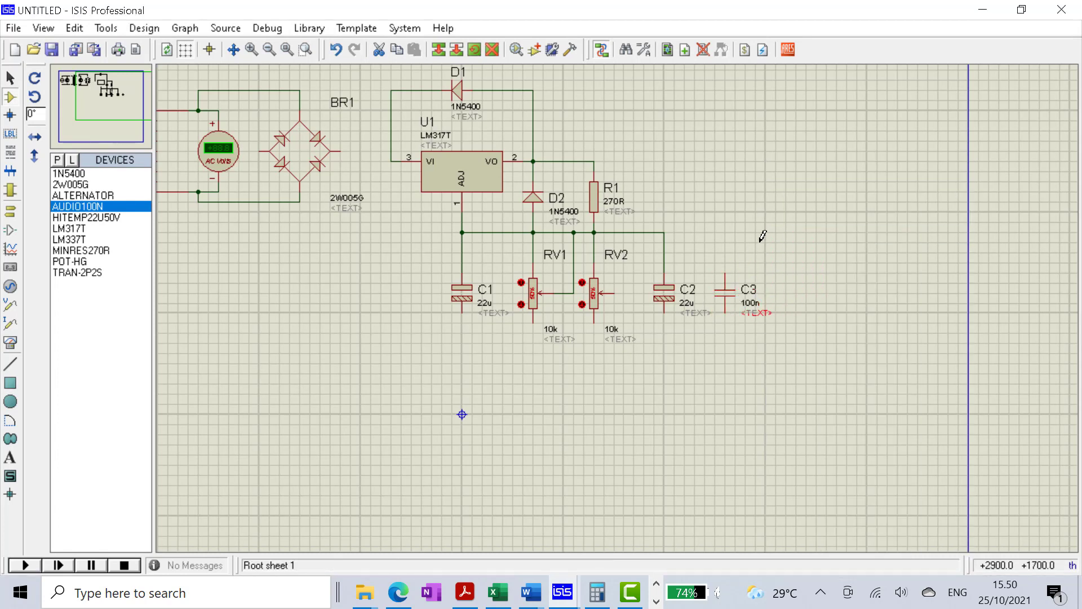
Step: Wire the upper terminal of capacitor C3 and the wiper of potentiometer RV2 to the ADJ line
left_click(726, 273)
left_click(664, 233)
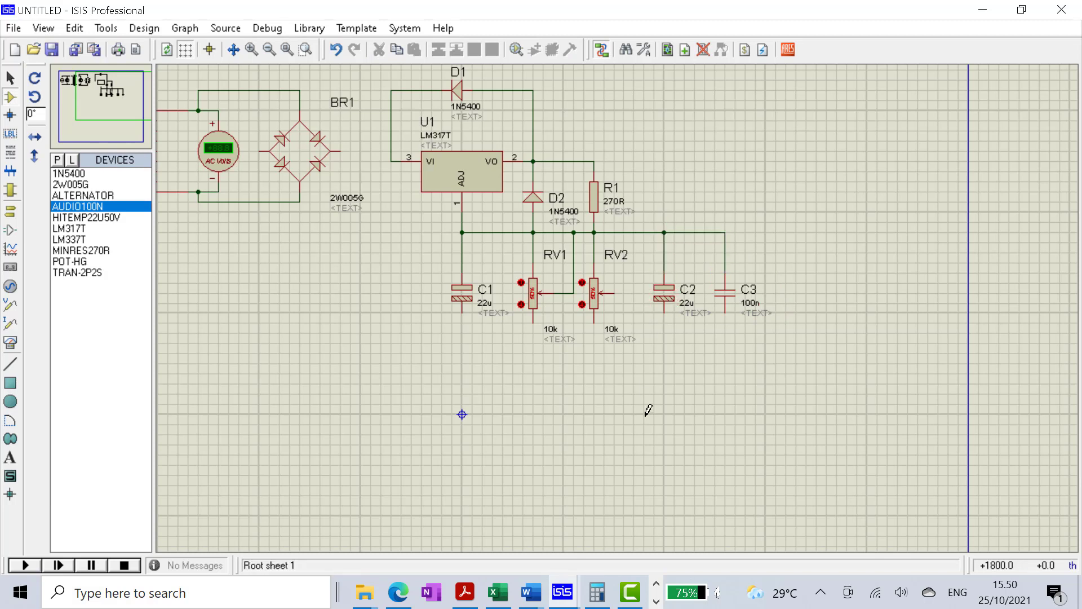
left_click(615, 292)
left_click(635, 232)
Step: Place a HITEMP22U50V capacitor below C1 and rotate it clockwise to vertical
left_click(103, 218)
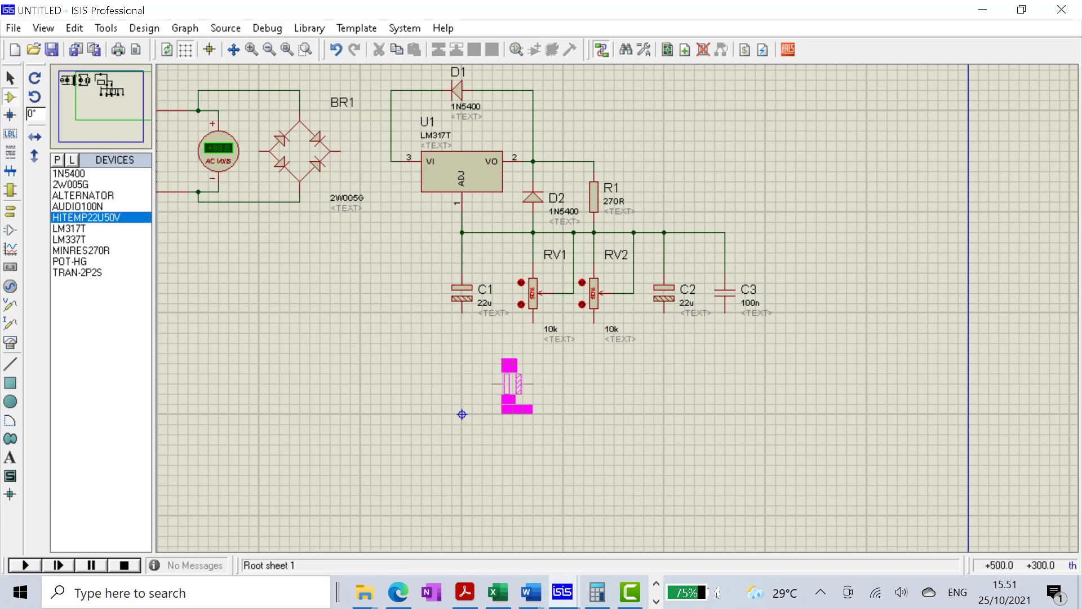
left_click(460, 388)
right_click(460, 389)
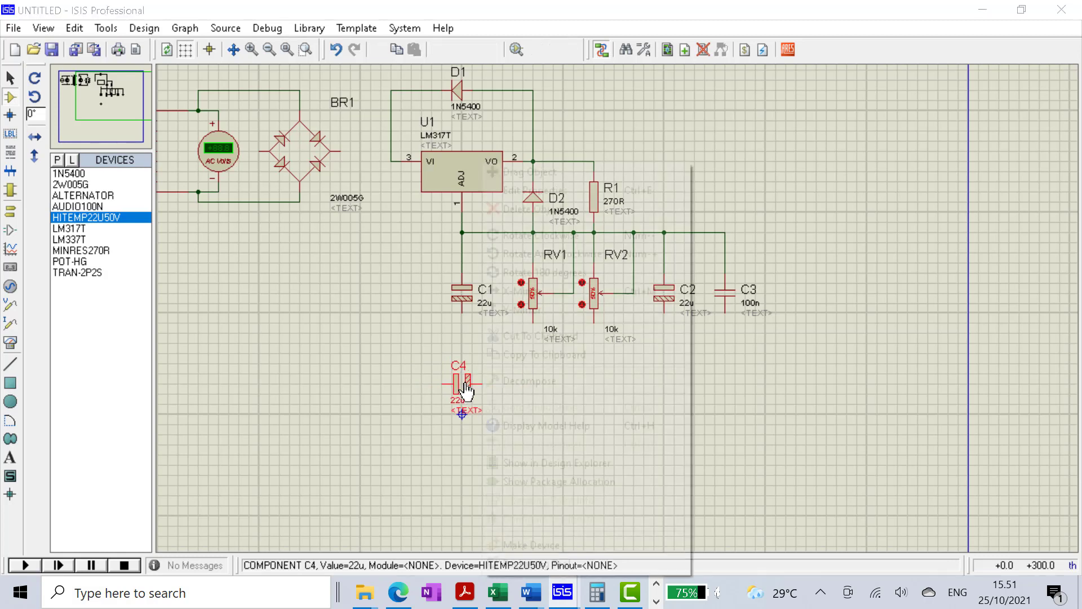
left_click(522, 235)
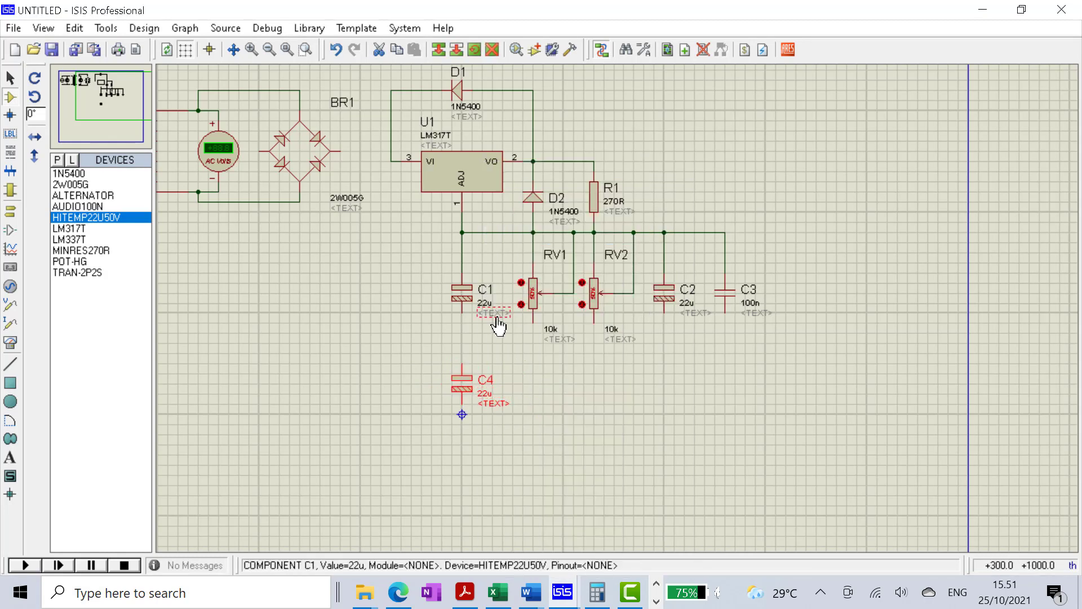
Step: Join the lower terminals of C1, C3, C2, RV2 and RV1 with a common horizontal line
left_click(464, 309)
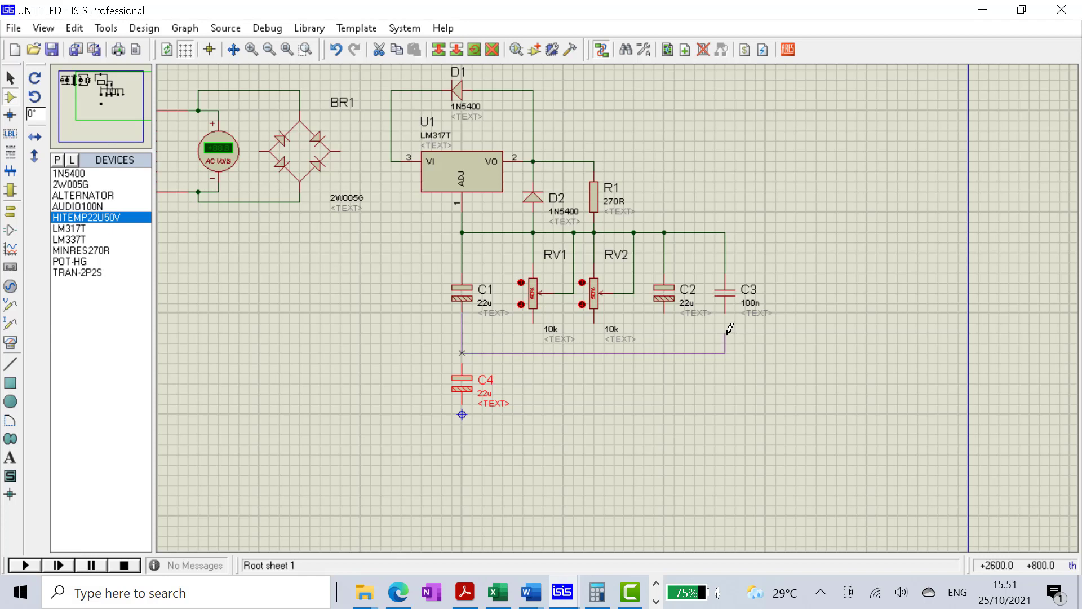
left_click(727, 316)
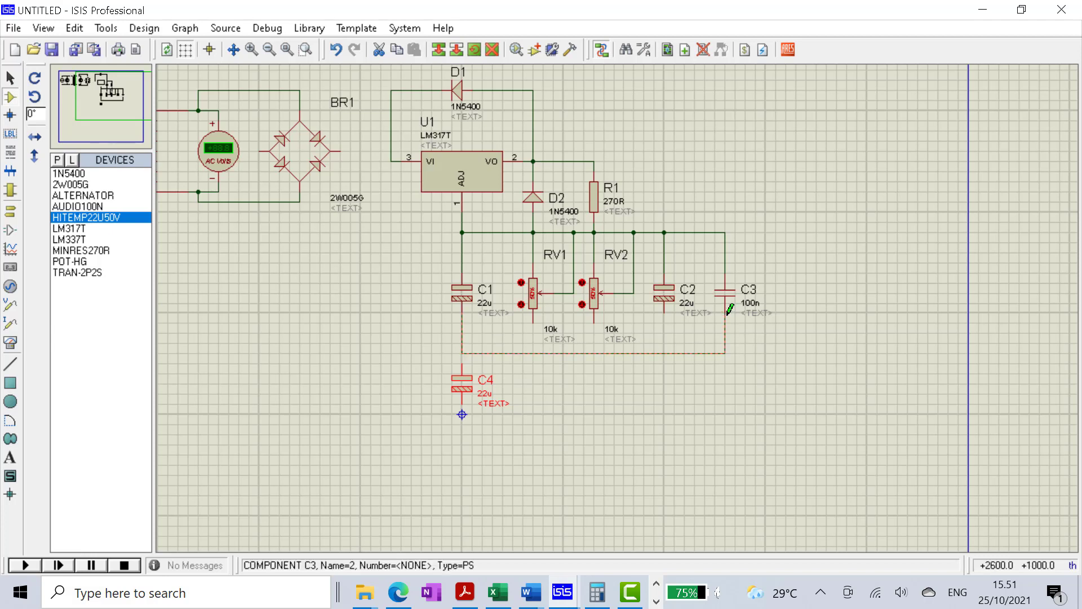
left_click(665, 314)
left_click(664, 353)
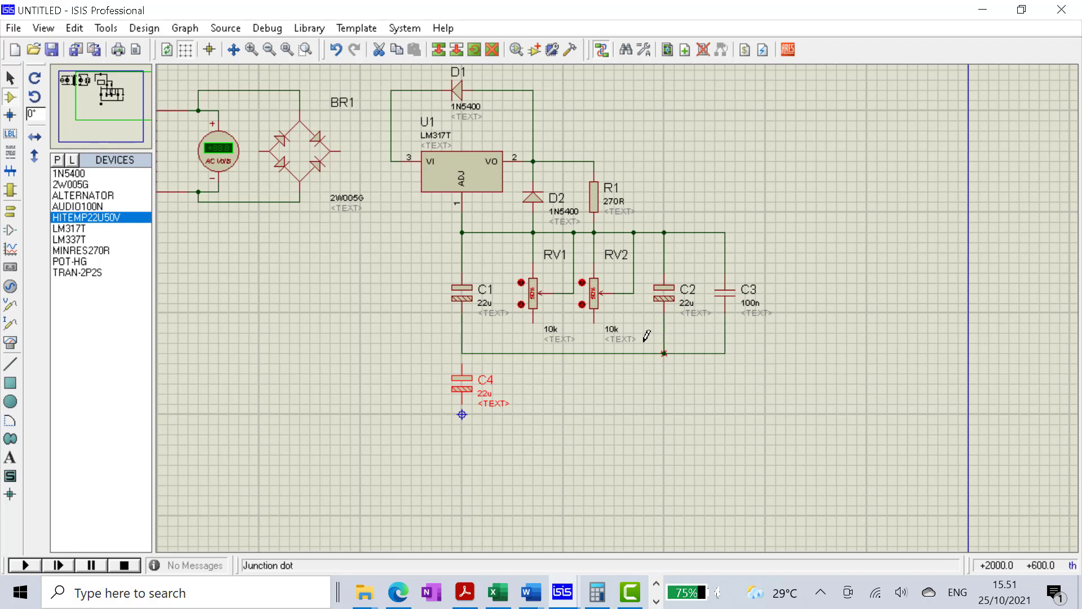
left_click(595, 316)
left_click(593, 354)
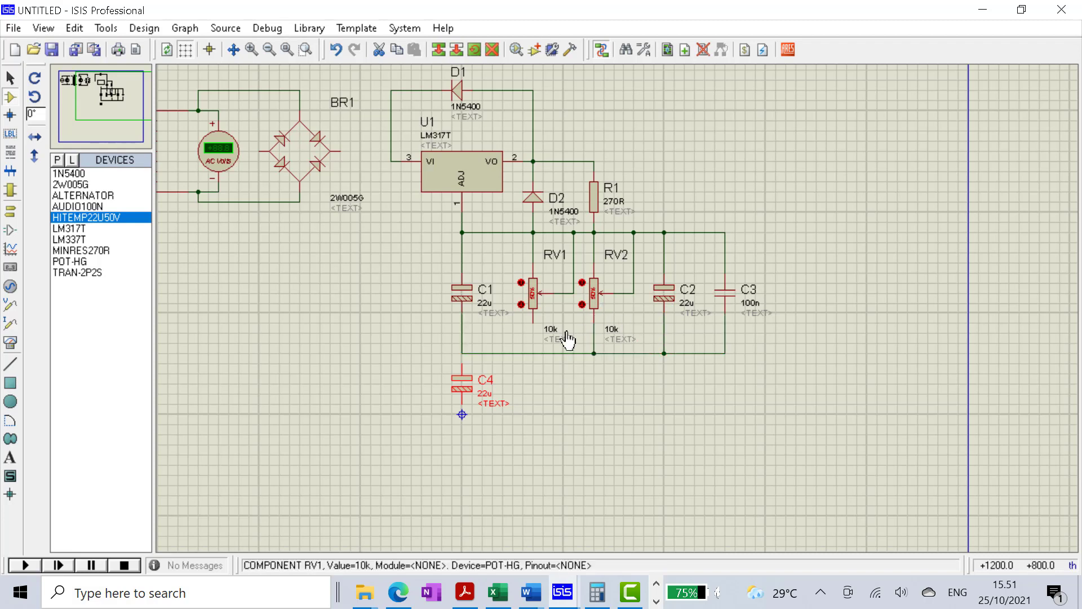
left_click(533, 317)
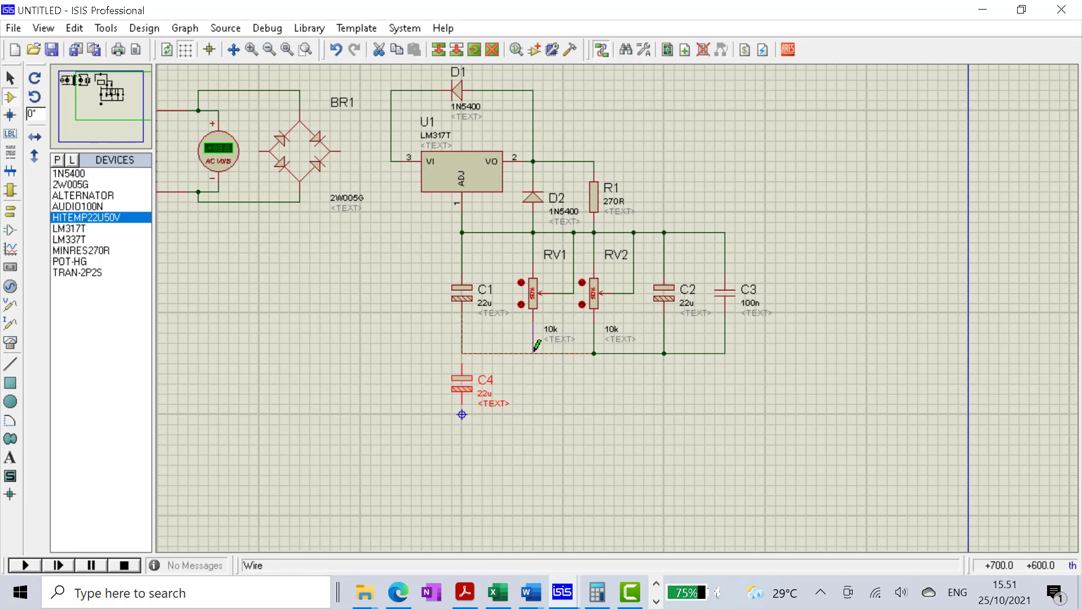
left_click(532, 354)
left_click(467, 353)
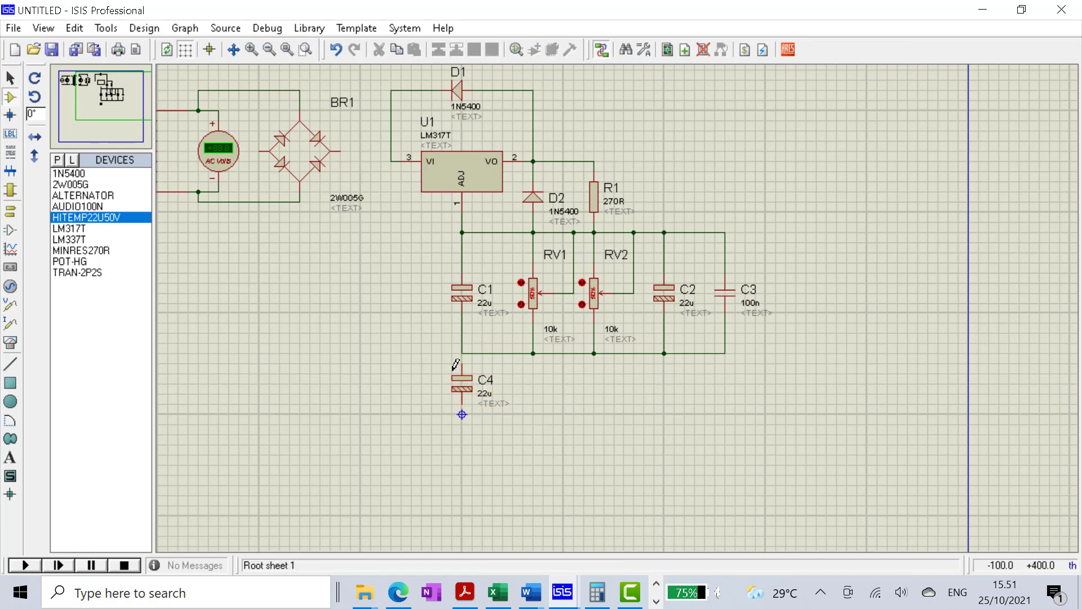
Step: Move capacitor C4 further down and wire its upper terminal to the common line below C1
left_click(462, 391)
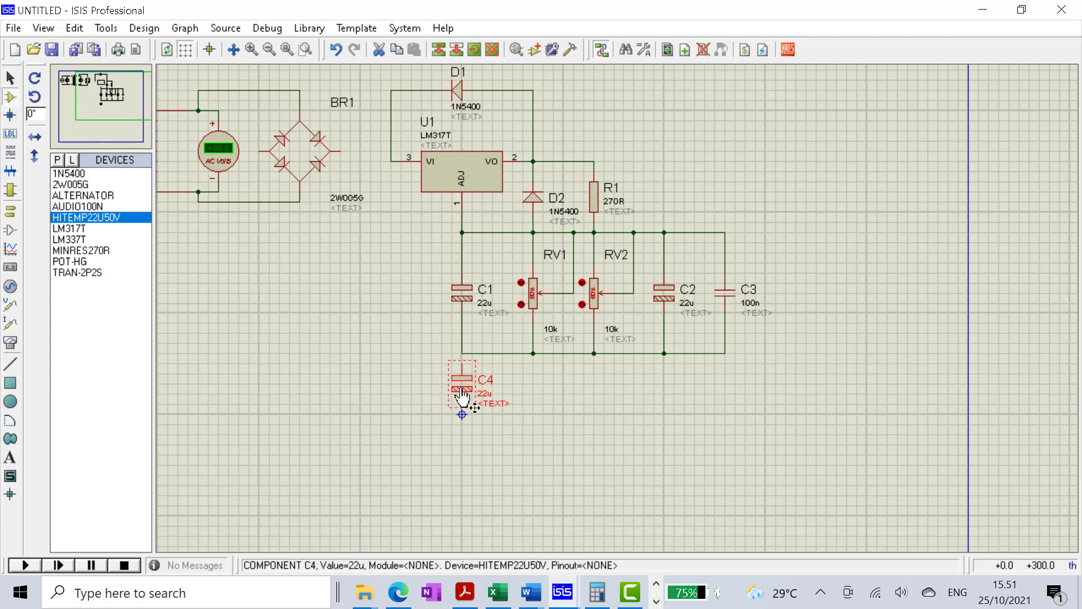
left_click_drag(462, 390, 462, 420)
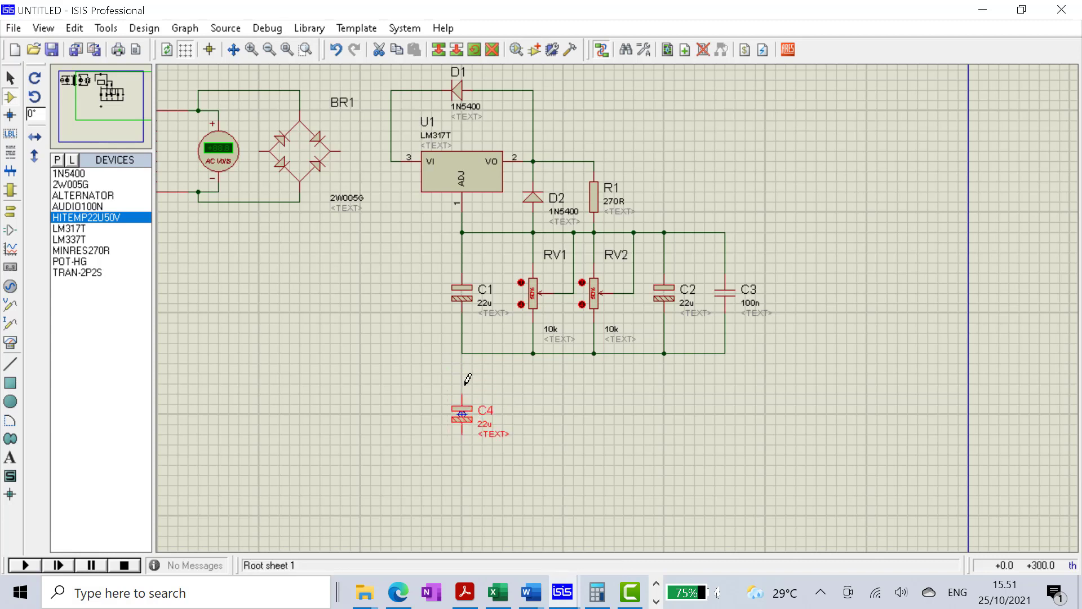
left_click(473, 374)
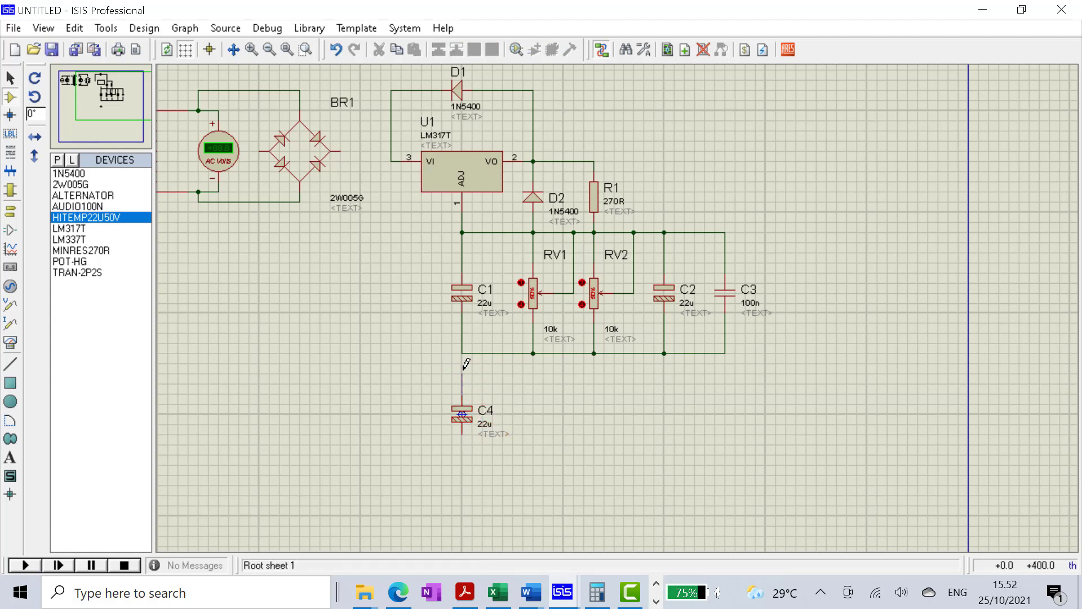
left_click(462, 395)
left_click(466, 354)
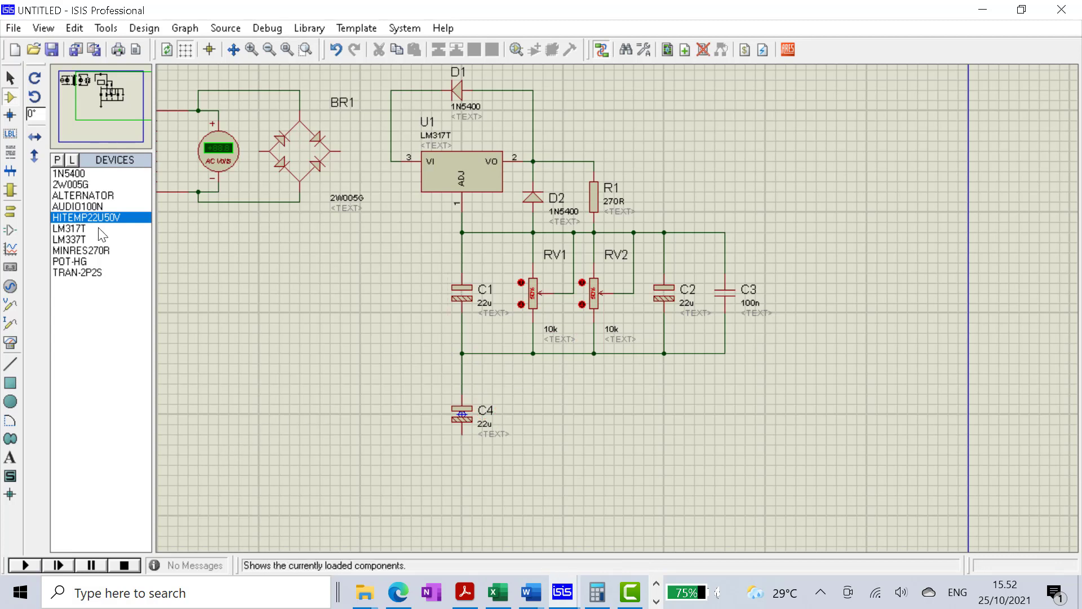
Step: Place a POT-HG potentiometer below RV1 and wire its upper terminal and wiper to the common line
left_click(77, 251)
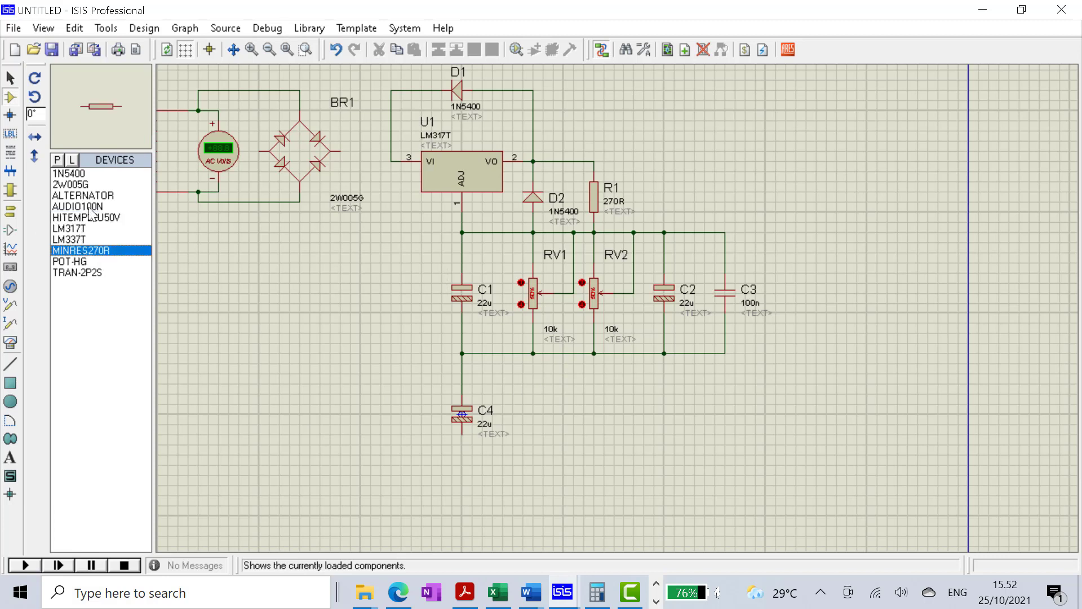
left_click(90, 197)
left_click(79, 261)
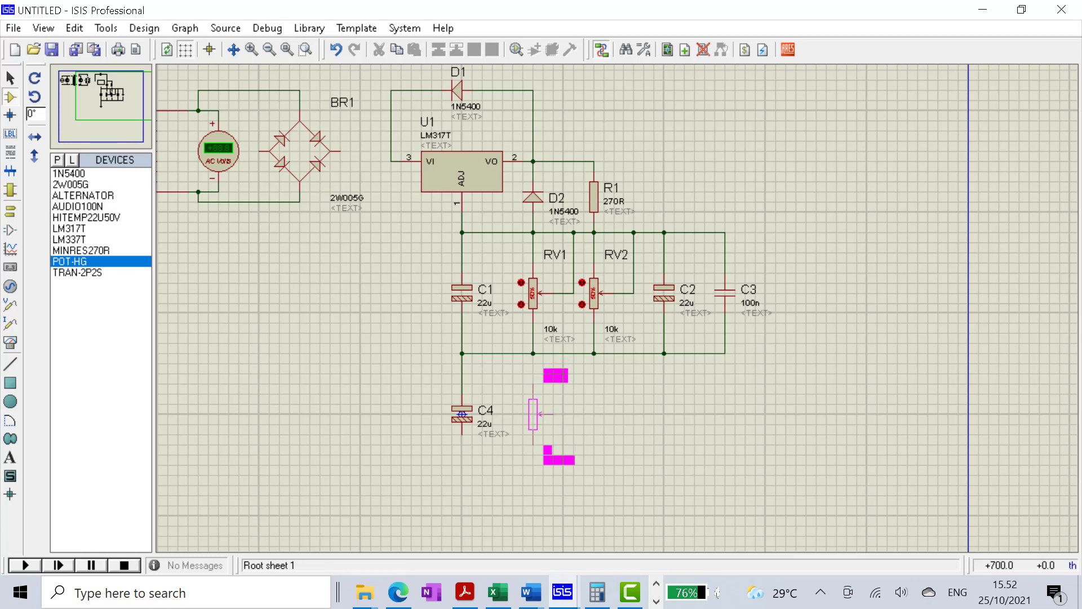
left_click(532, 415)
left_click(533, 385)
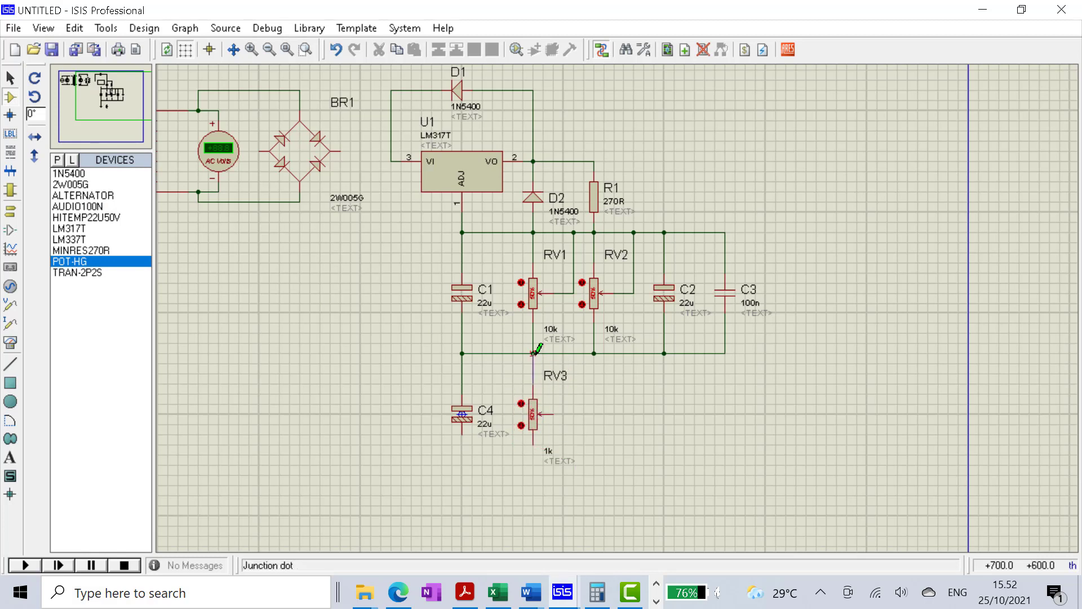
left_click(534, 353)
left_click(557, 414)
left_click(574, 353)
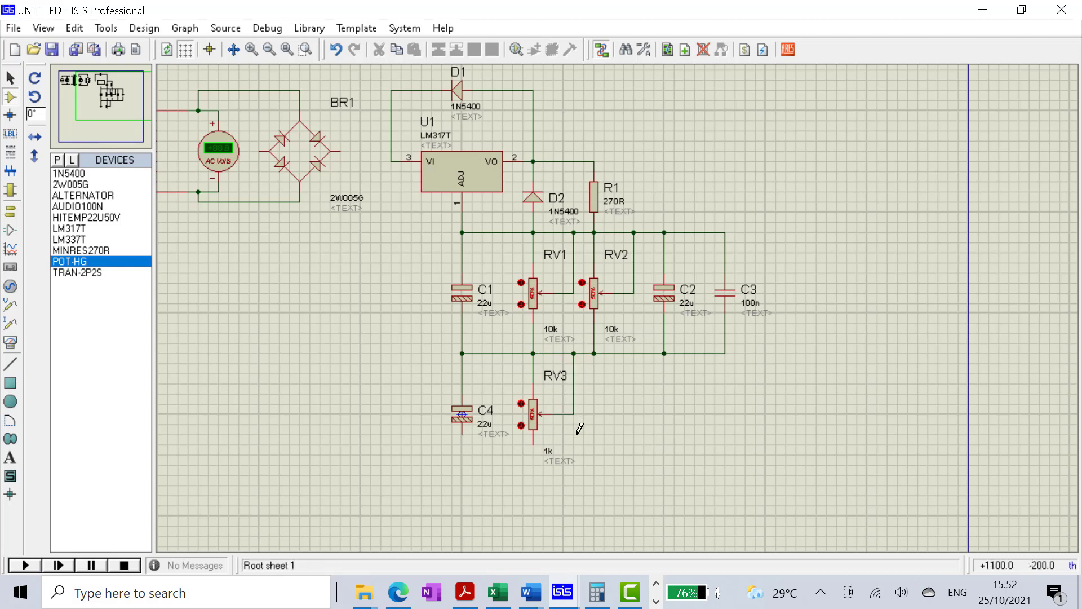
Step: Place a POT-HG potentiometer below RV2 and wire its upper terminal to the common line
left_click(610, 399)
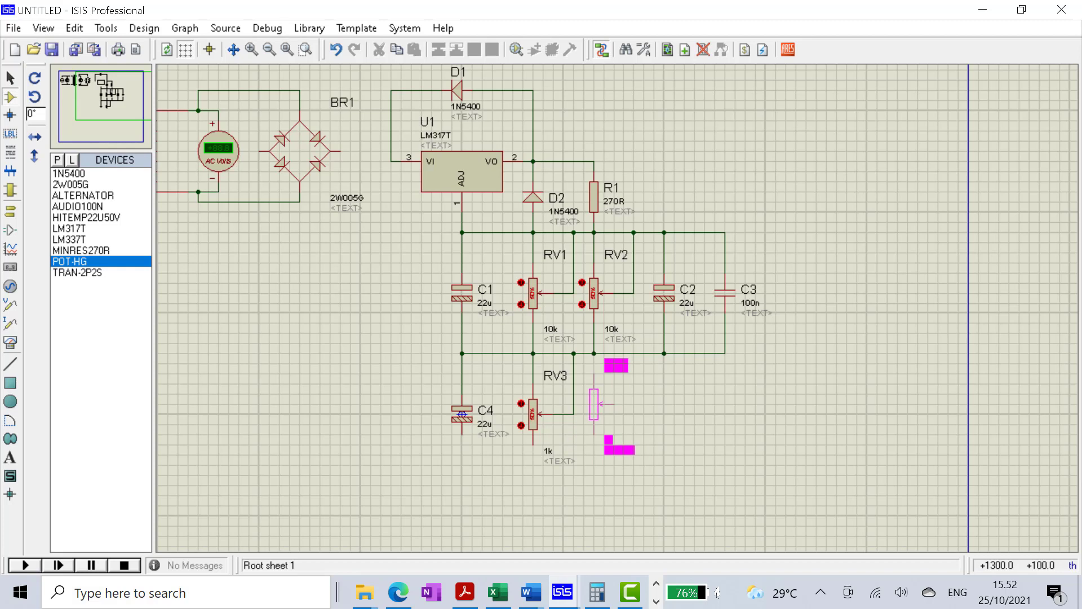
left_click(594, 414)
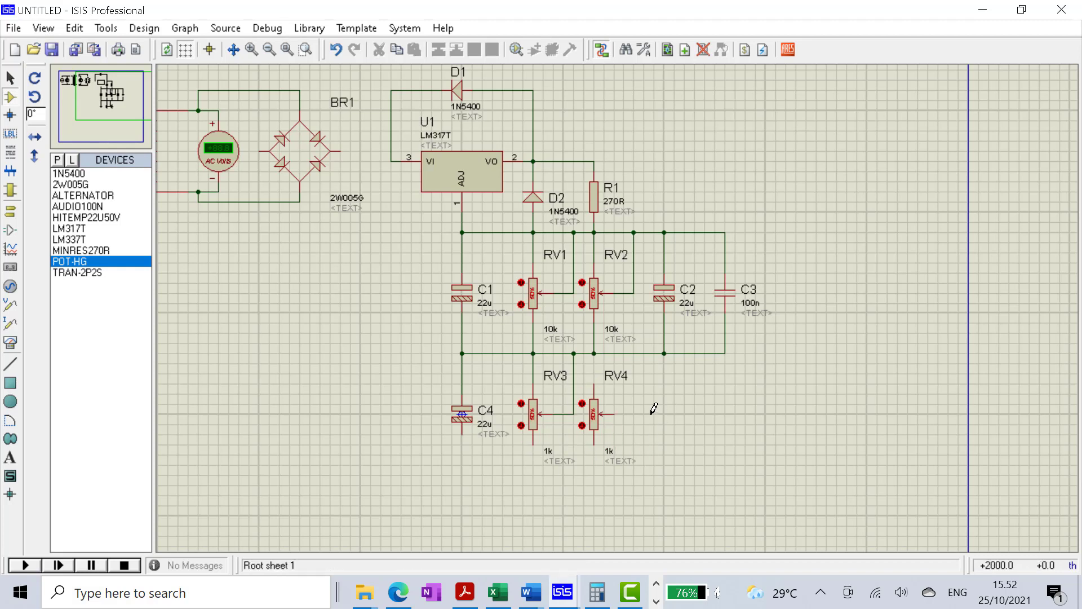
left_click(594, 385)
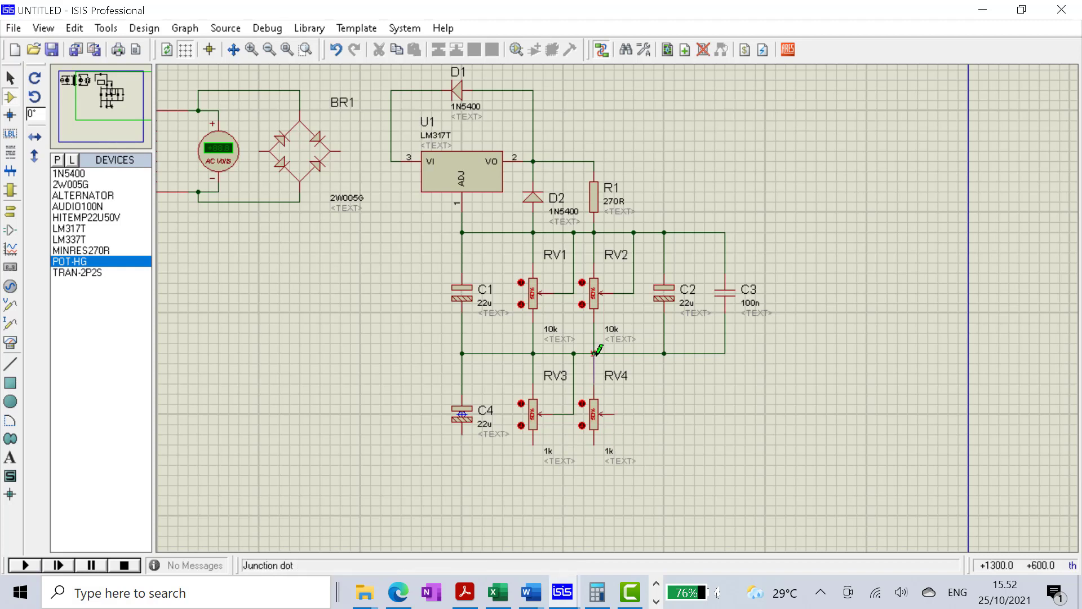
left_click(595, 354)
Step: Place a HITEMP22U50V capacitor below C2, rotate it clockwise and align it level with C4
left_click(113, 220)
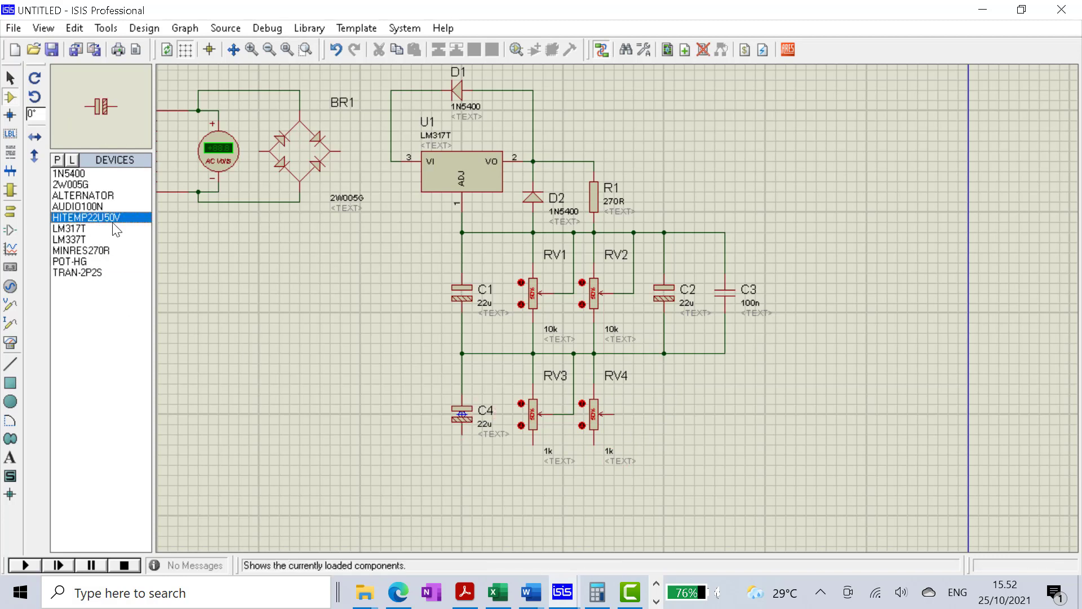
left_click(667, 404)
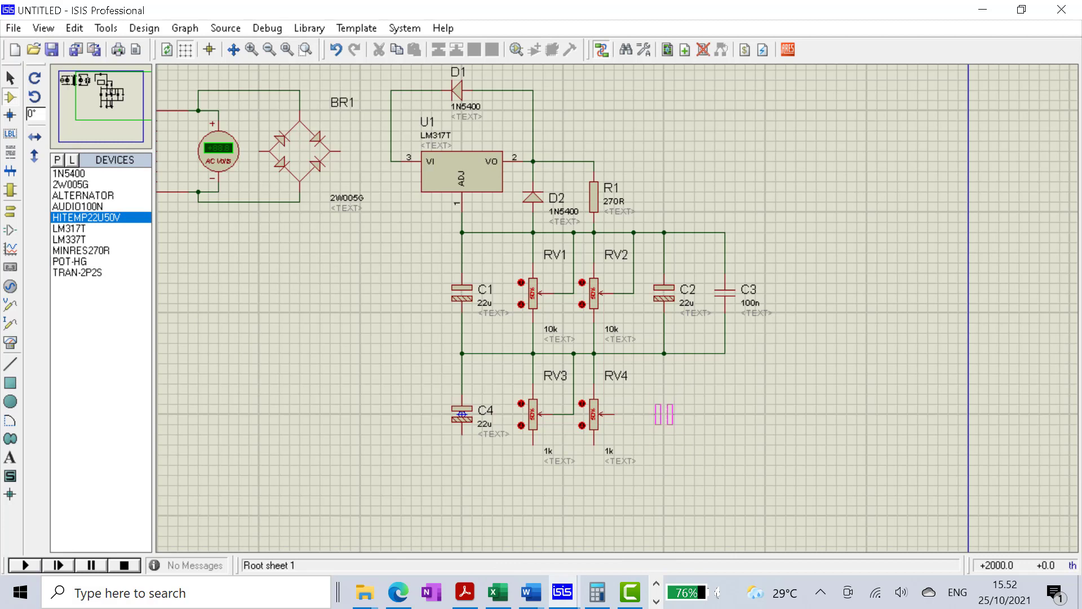
left_click(665, 403)
right_click(665, 403)
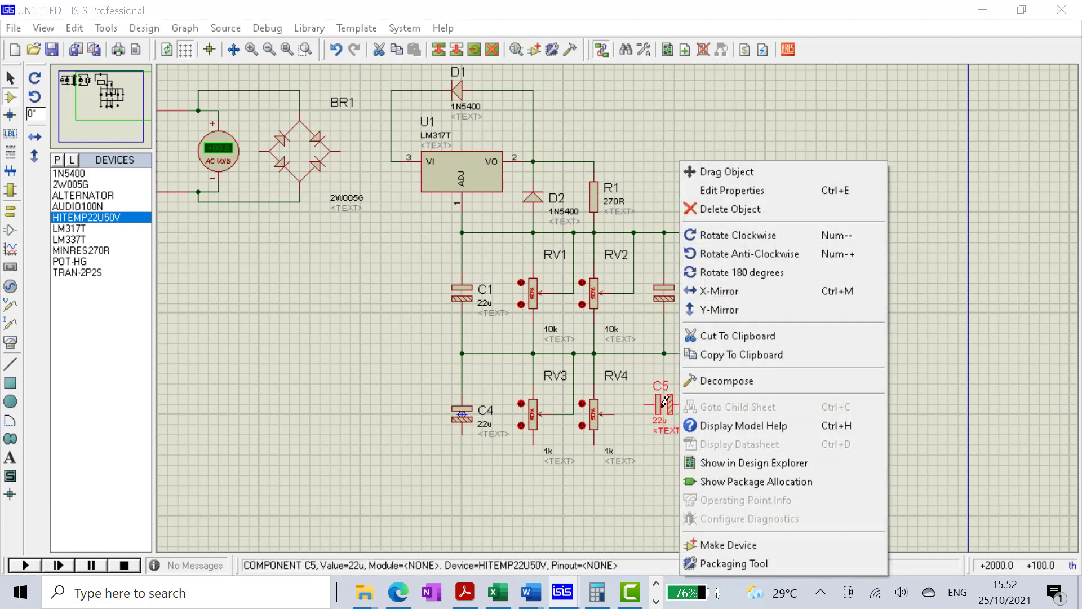
left_click(716, 238)
left_click_drag(664, 409, 665, 420)
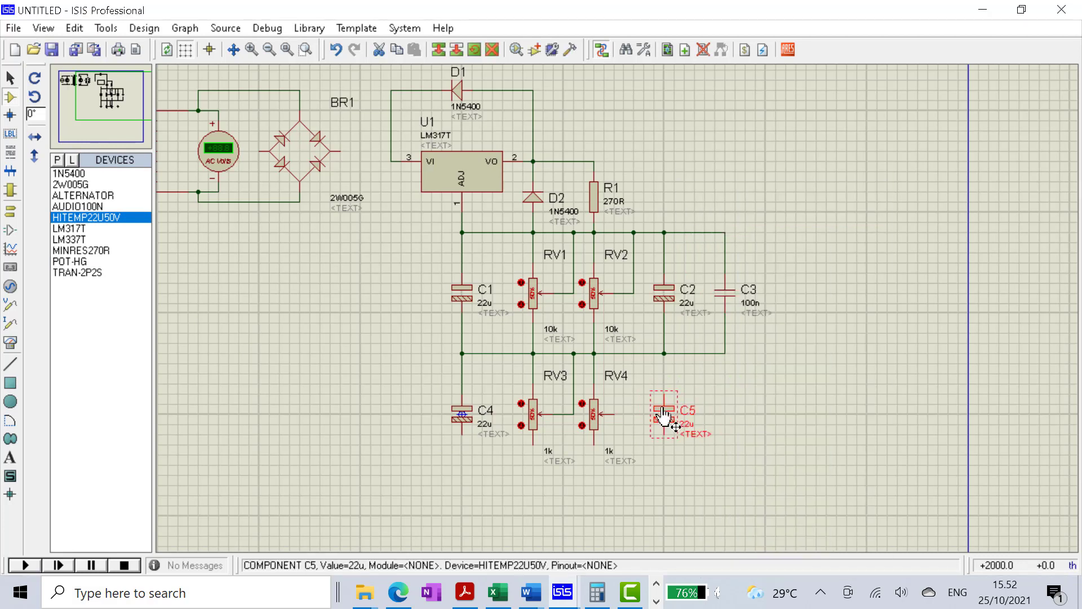
left_click(676, 375)
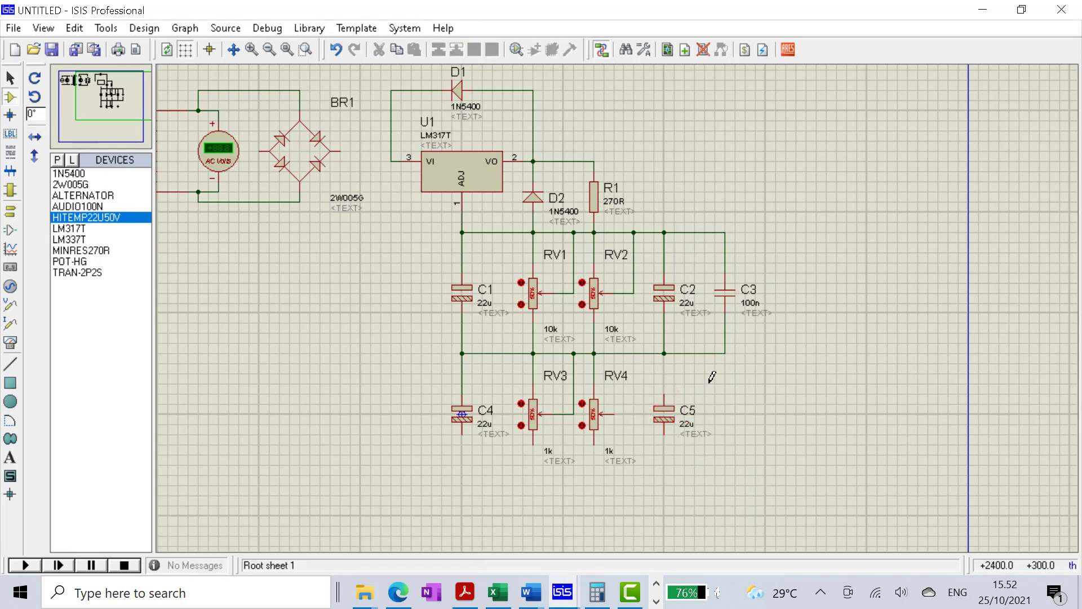
Step: Place an AUDIO100N capacitor below C3, rotate it clockwise and line it up with C5
left_click(83, 206)
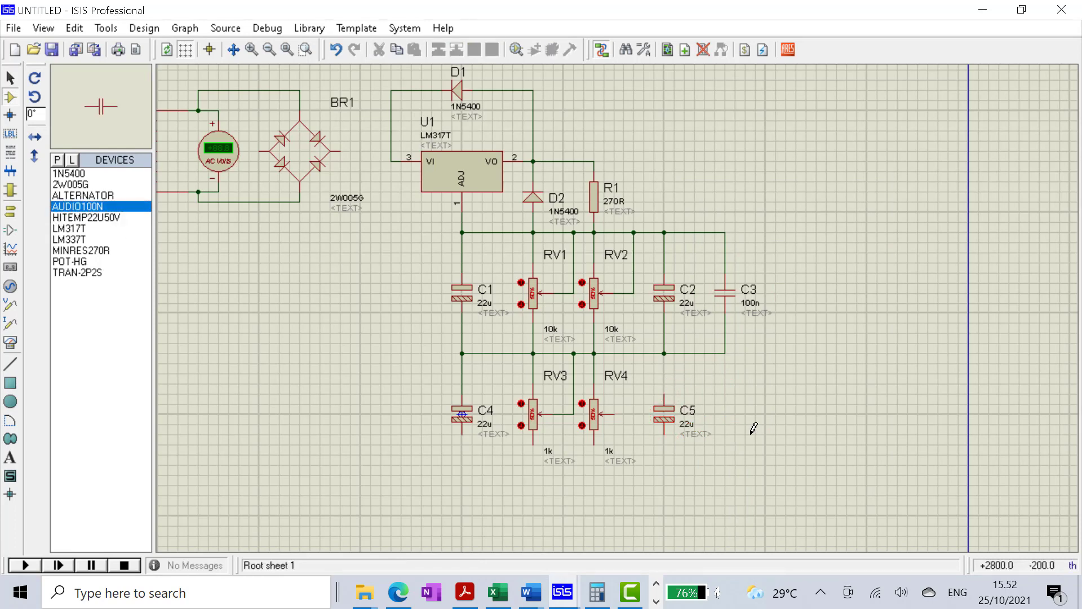
left_click(728, 415)
right_click(728, 415)
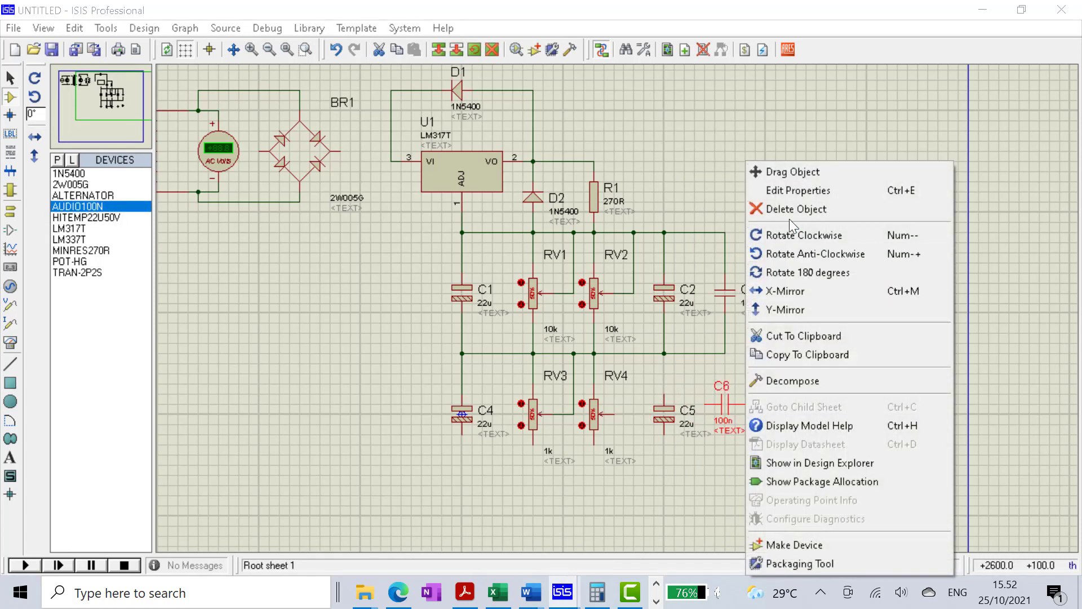
left_click(790, 233)
left_click_drag(724, 409, 729, 433)
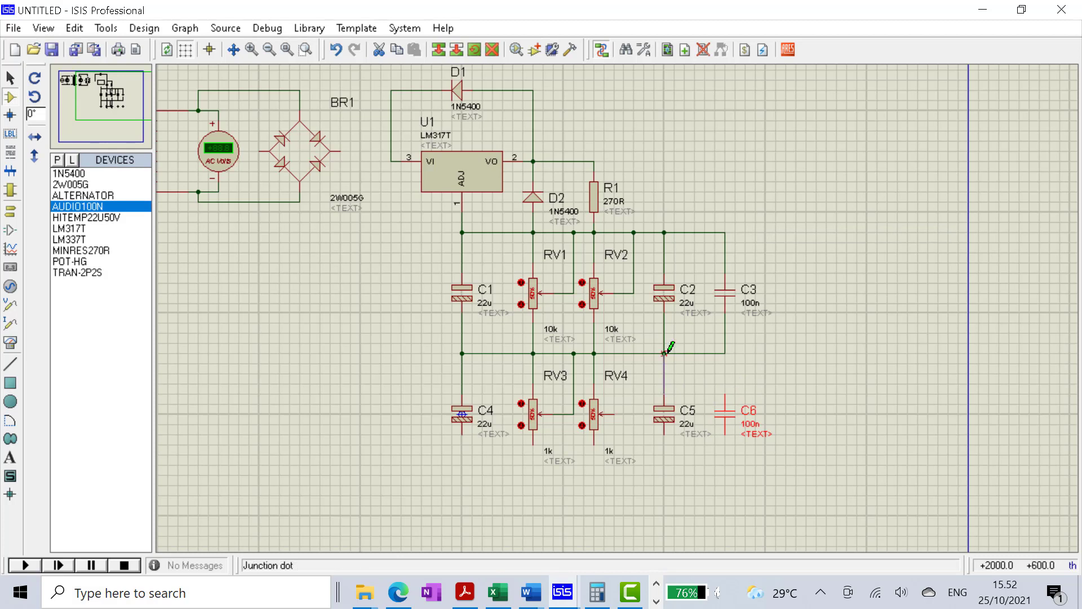
Step: Wire the upper terminals of C5 and C6 to the common line below C2 and C3
left_click(735, 365)
left_click(725, 395)
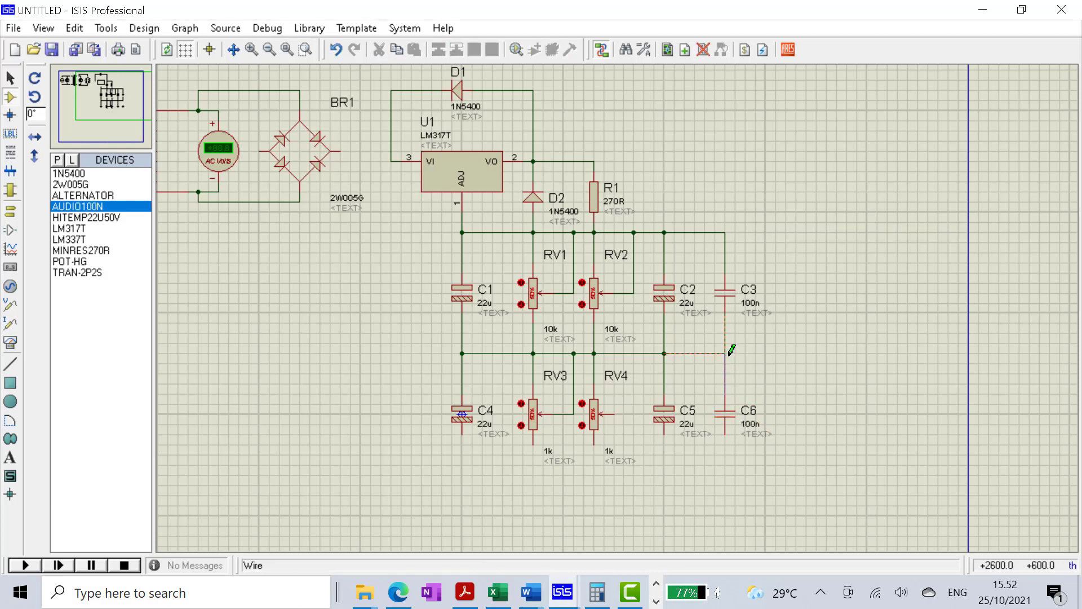
left_click(725, 354)
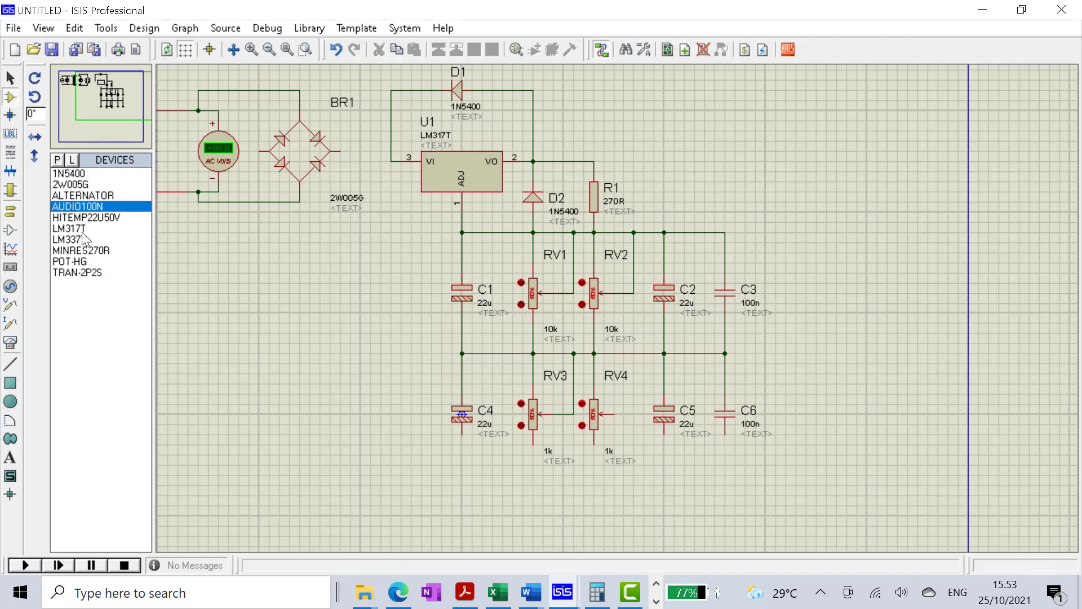
Step: Place an LM337T regulator below C4 and mirror it vertically so its ADJ pin faces up
left_click(83, 239)
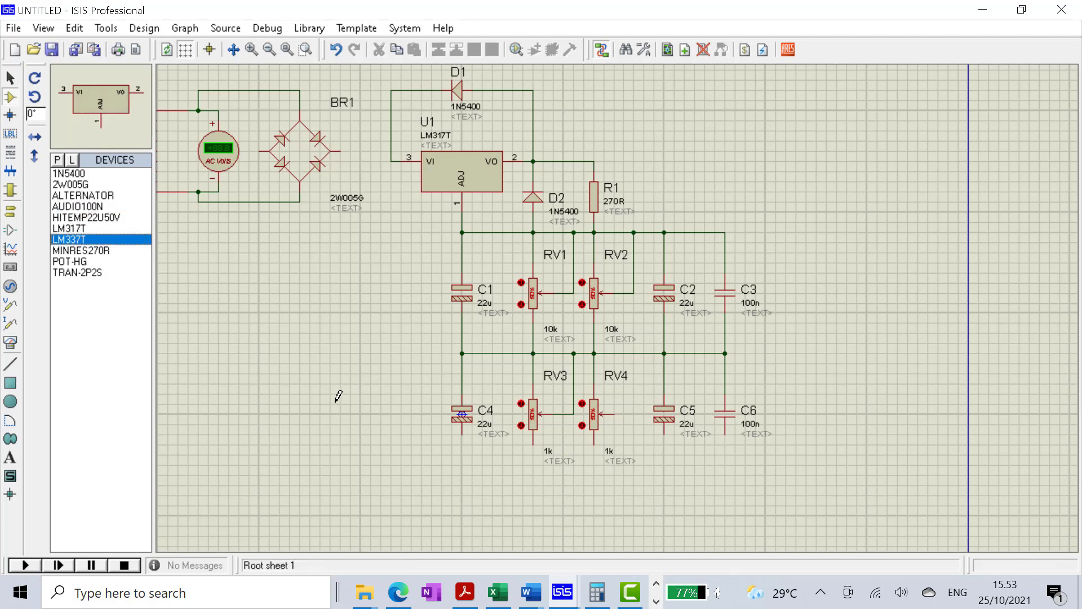
left_click(462, 516)
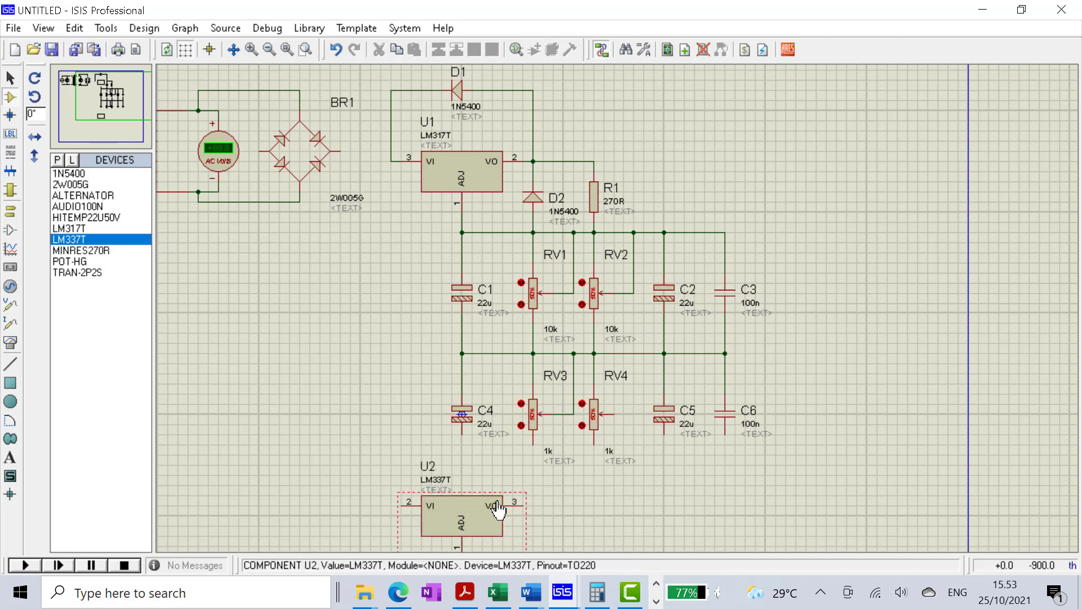
scroll(594, 492, "down", 1)
scroll(593, 492, "up", 1)
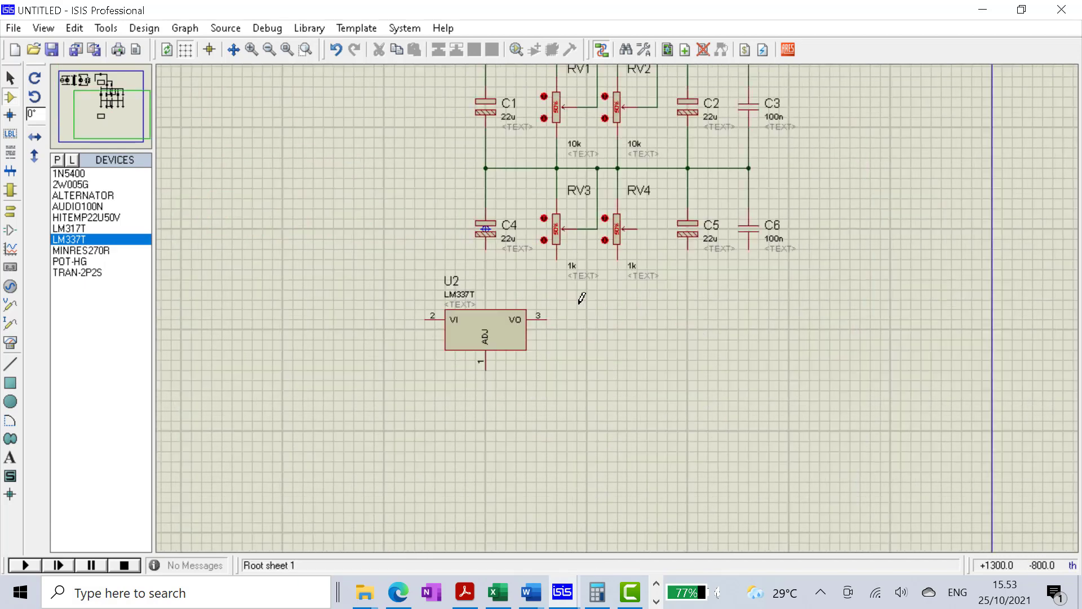
right_click(512, 334)
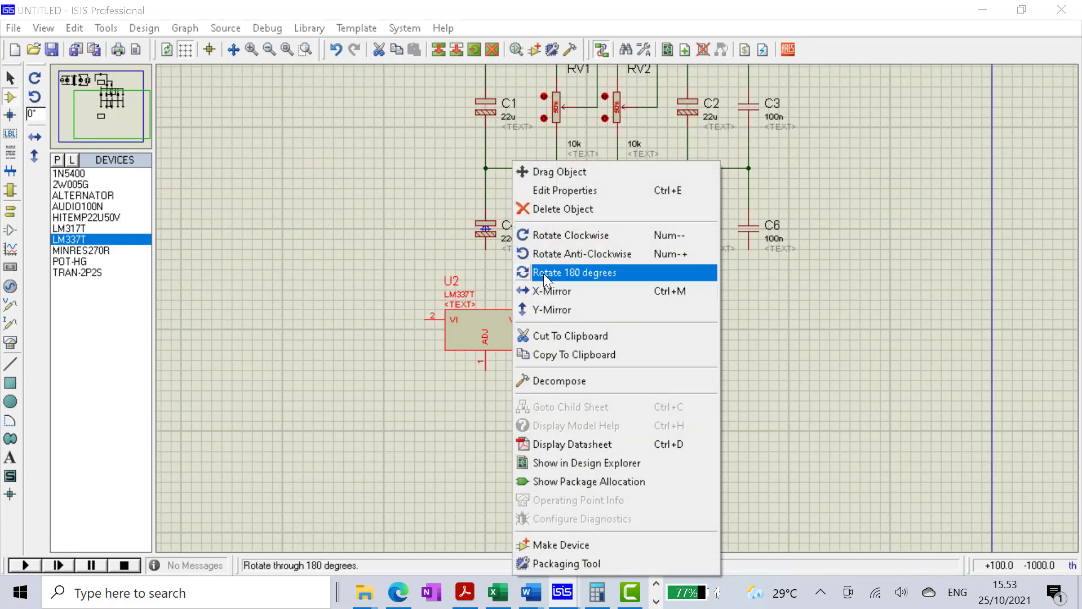
left_click(571, 308)
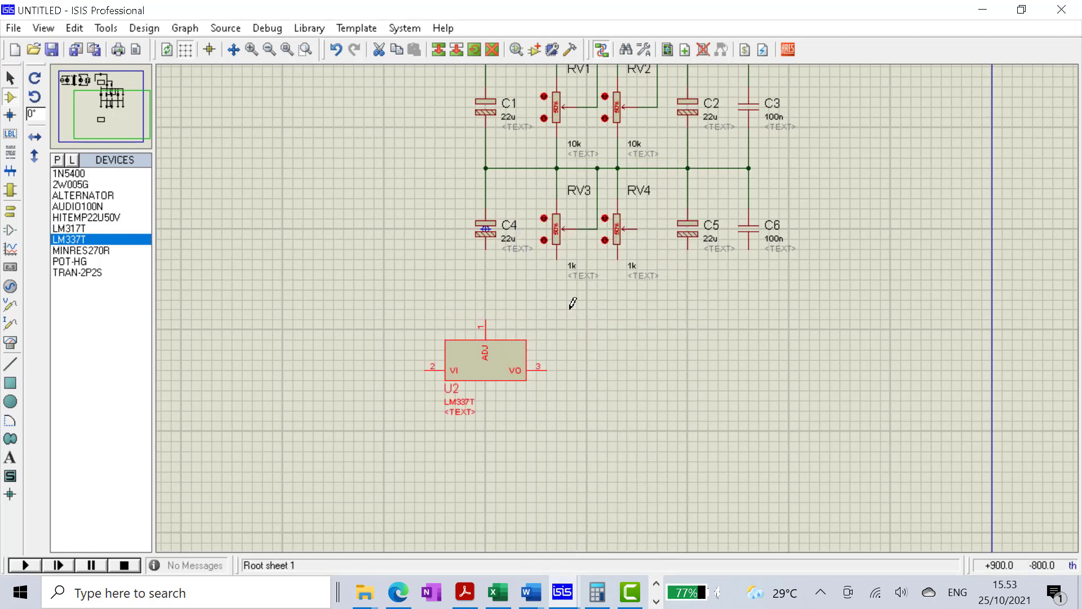
Step: Move the LM337T regulator closer to C4, keeping its ADJ pin in line with the capacitor
double_click(510, 366)
left_click(702, 223)
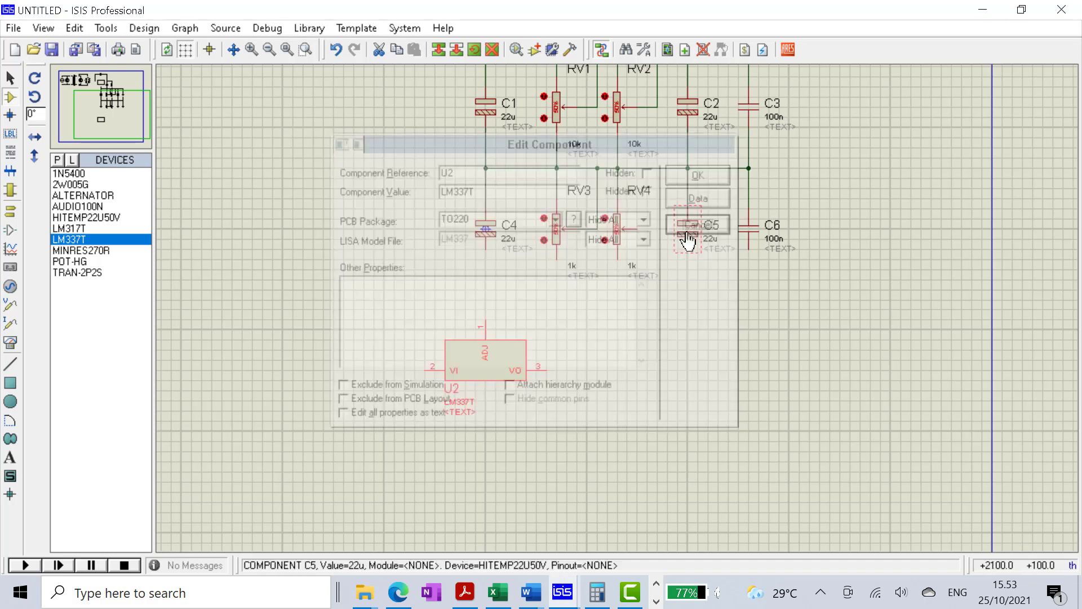
left_click_drag(486, 342, 496, 341)
left_click(612, 371)
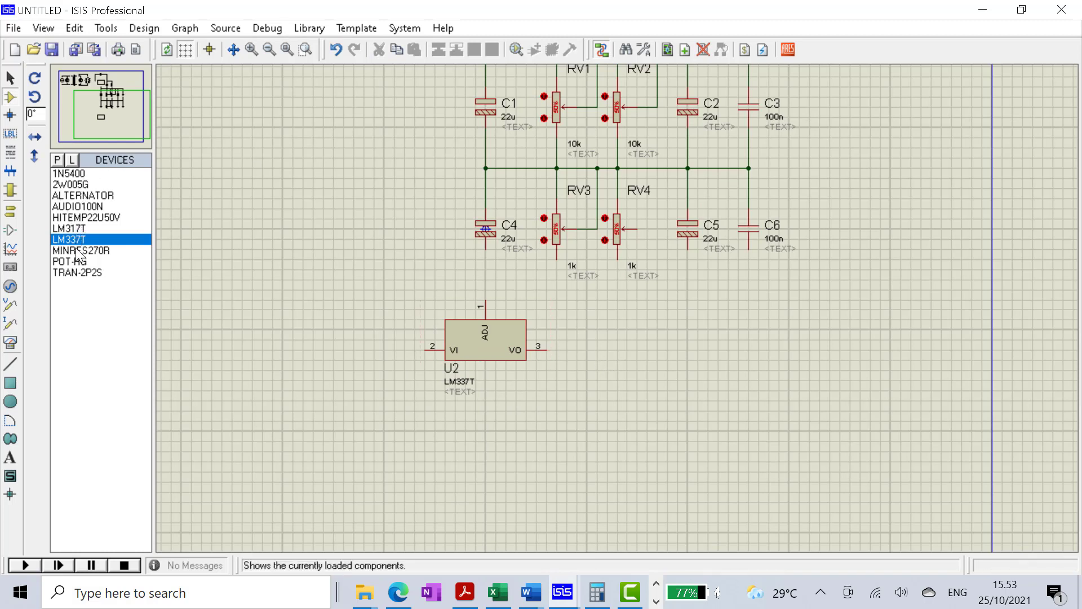
Step: Place a 1N5400 diode below the LM337T, mirror it horizontally and centre it under the regulator
left_click(83, 185)
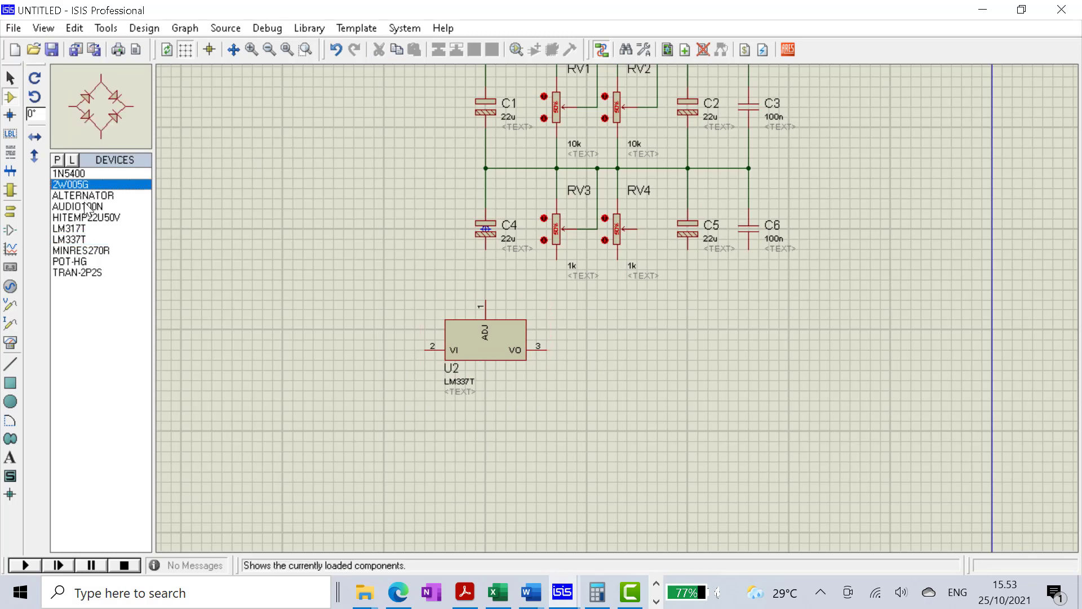
left_click(79, 174)
left_click(489, 422)
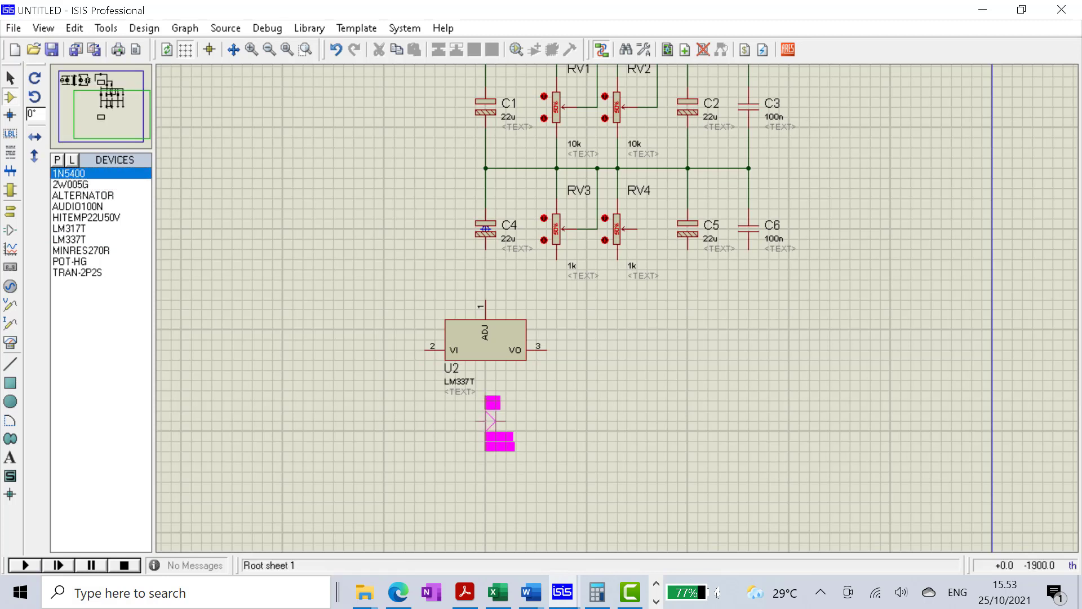
left_click(491, 420)
right_click(491, 417)
left_click(549, 309)
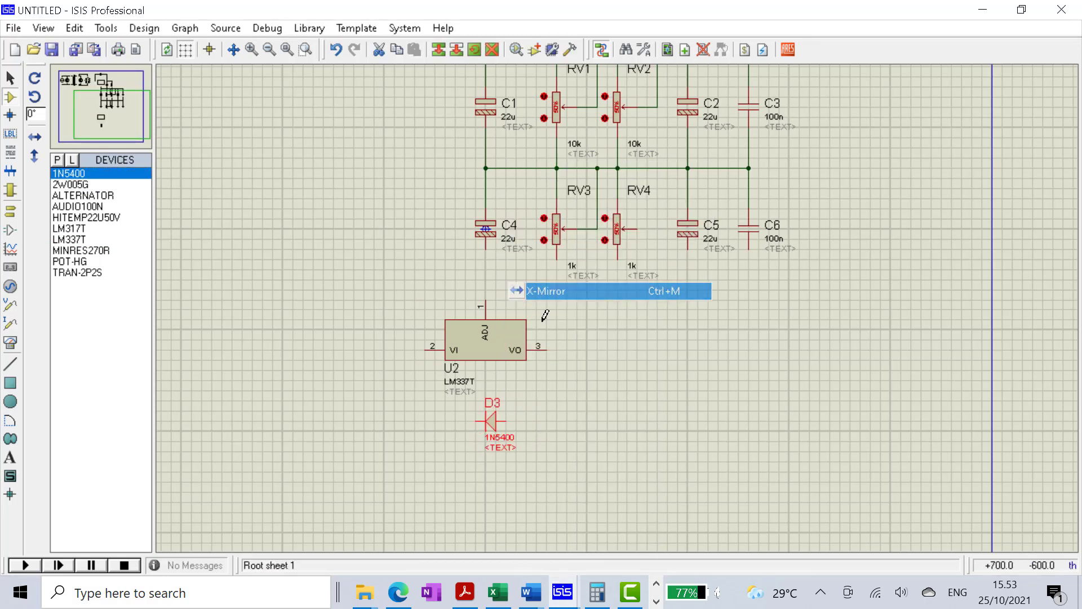
left_click_drag(495, 426, 488, 425)
left_click(446, 420)
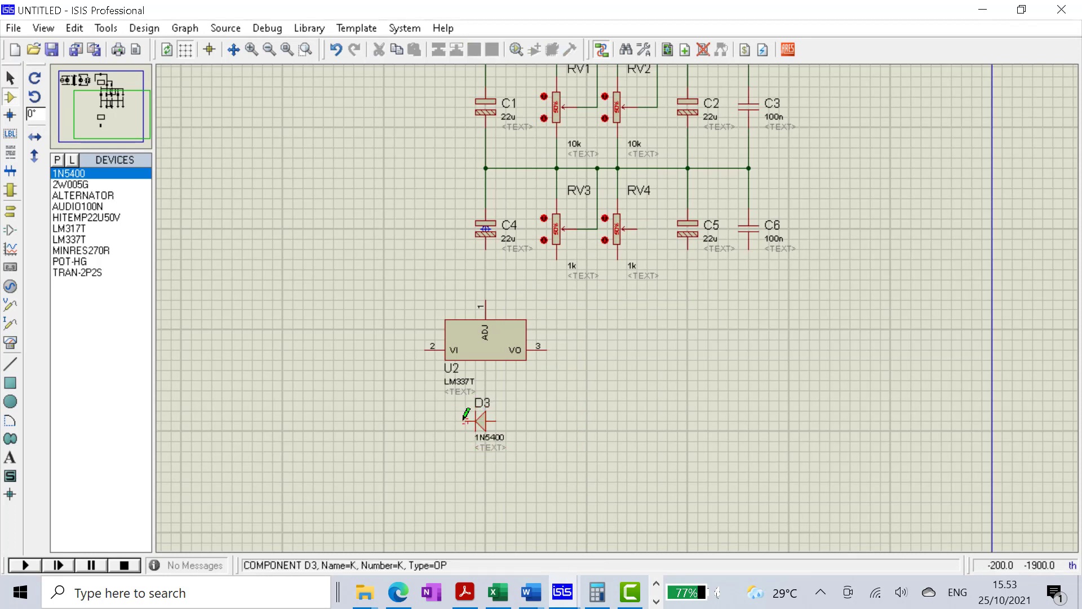
Step: Wire diode D3 across the LM337T, its cathode to the VI pin and its anode to VO
left_click(463, 417)
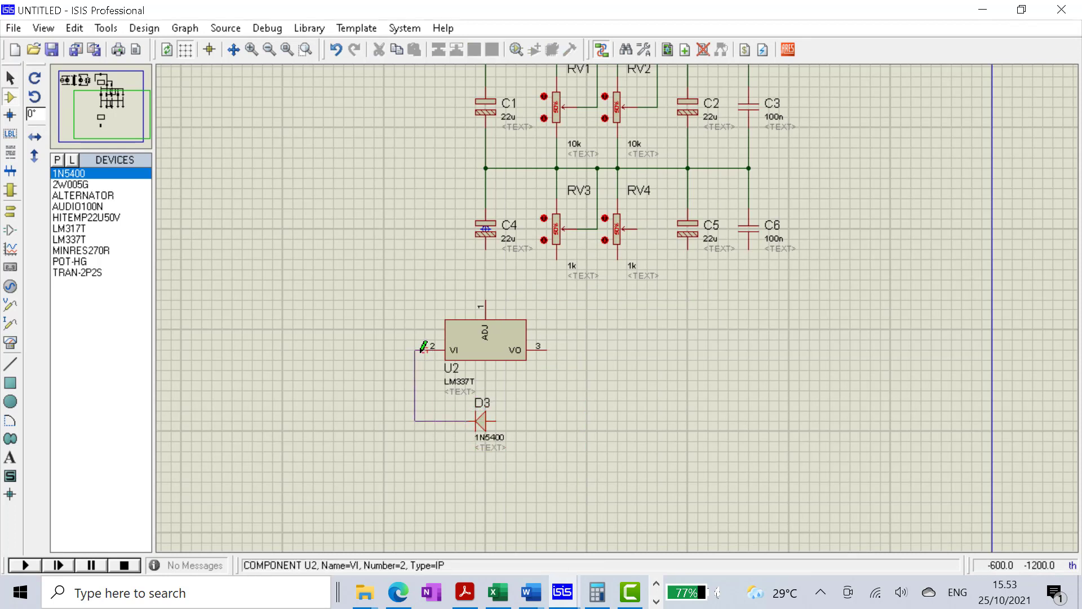
left_click(427, 350)
left_click(495, 420)
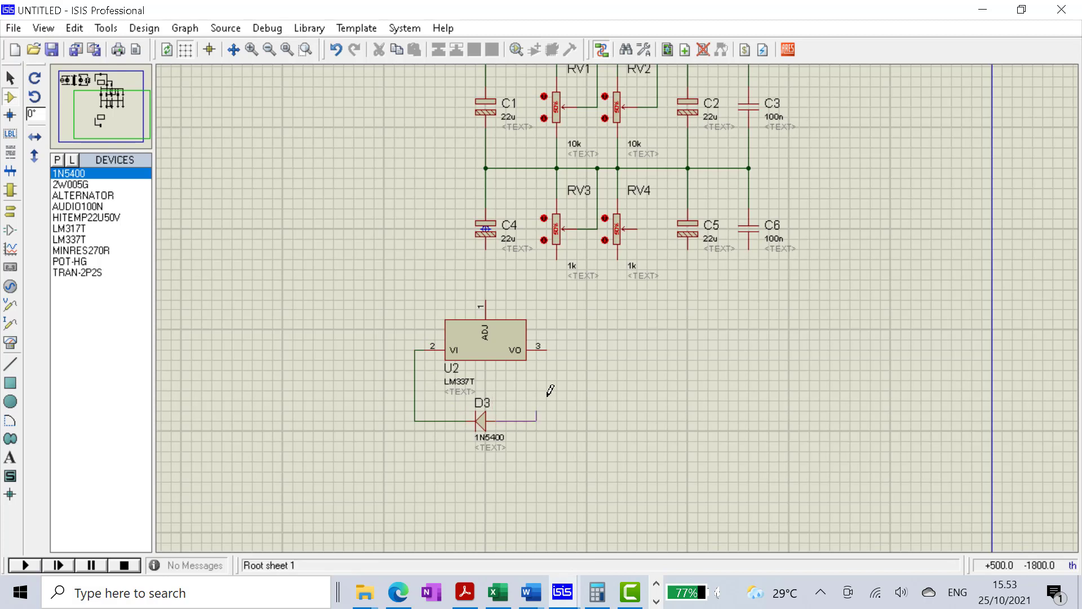
left_click(554, 350)
Step: Place another 1N5400 diode, rotate it clockwise and position it above the LM337T's VO pin, below RV3
left_click(592, 320)
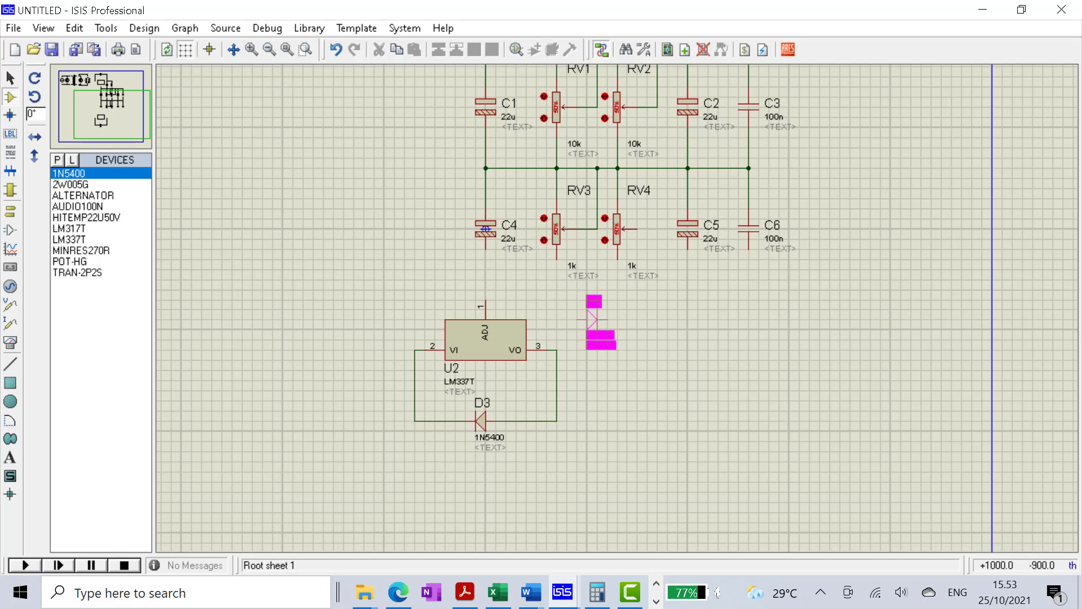
left_click(592, 309)
right_click(608, 309)
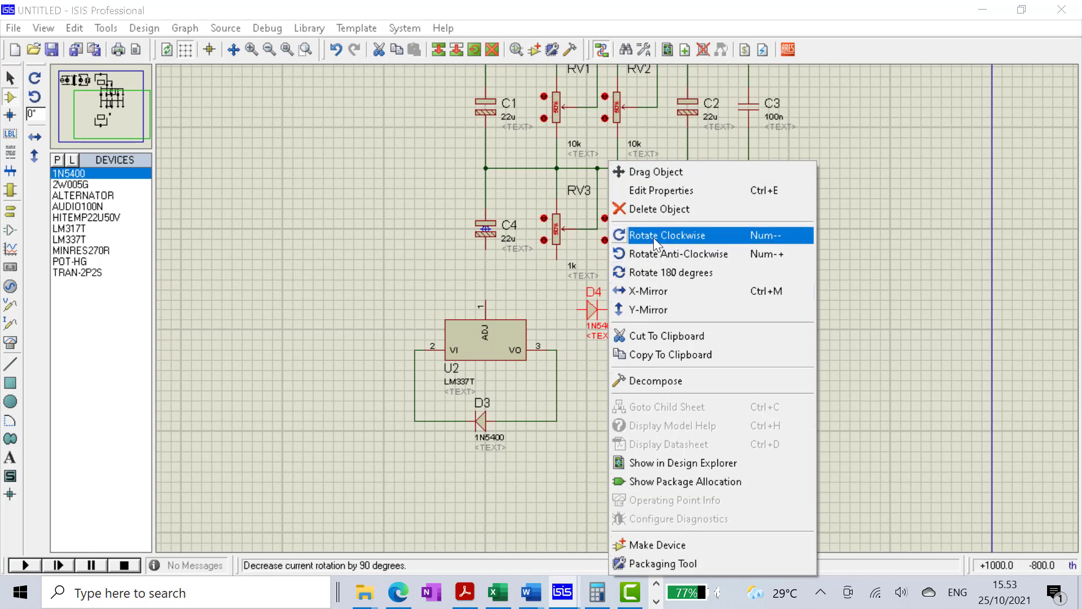
left_click(654, 235)
left_click_drag(592, 322, 563, 331)
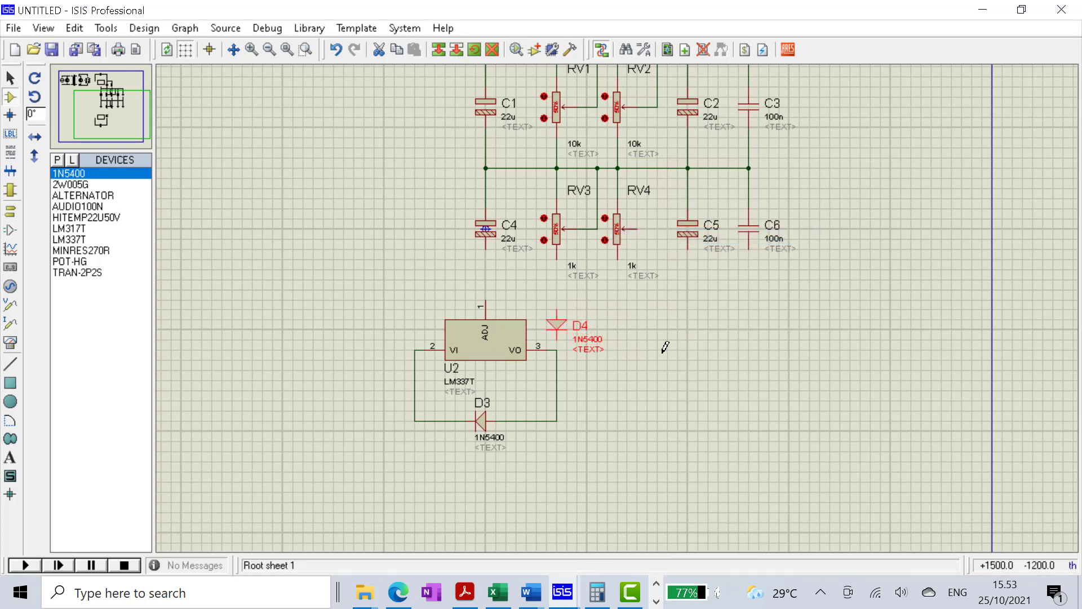
Step: Place a MINRES270R resistor beside D4, rotate it anti-clockwise and align it below RV4
left_click(82, 185)
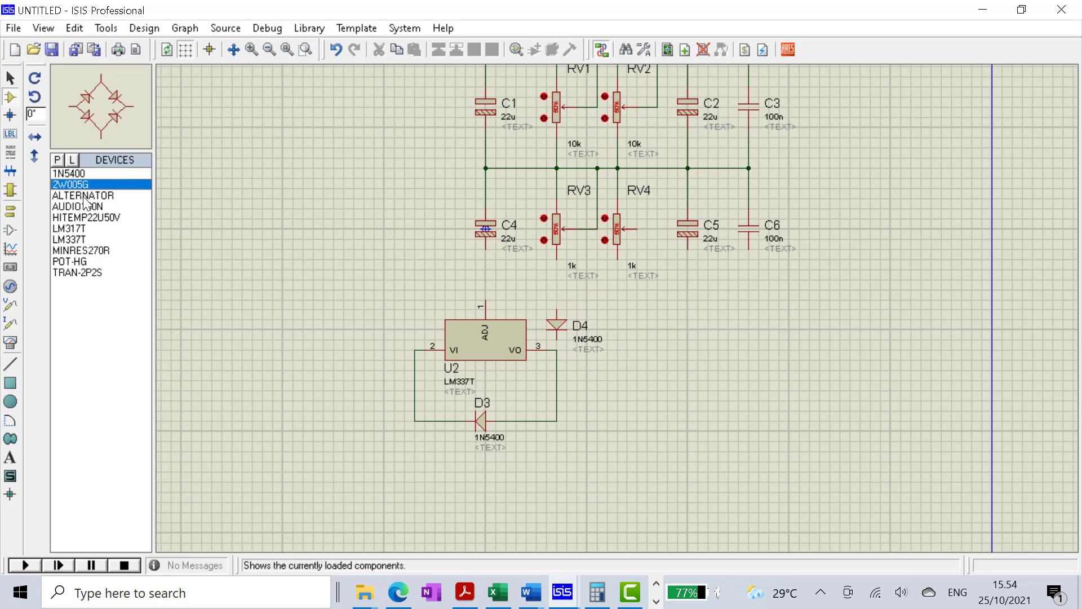
left_click(83, 250)
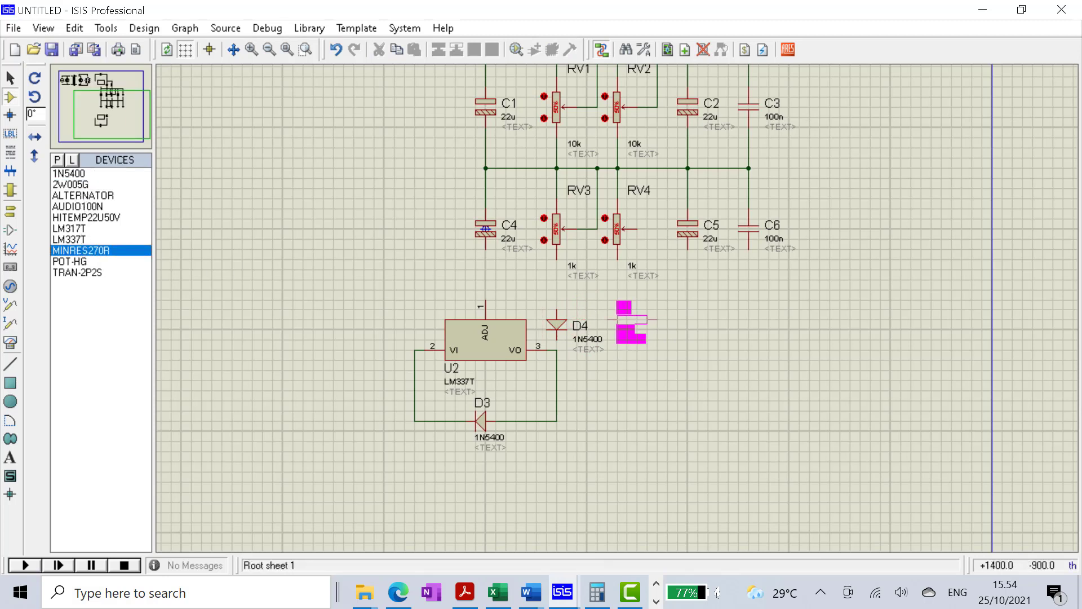
left_click(631, 319)
right_click(643, 320)
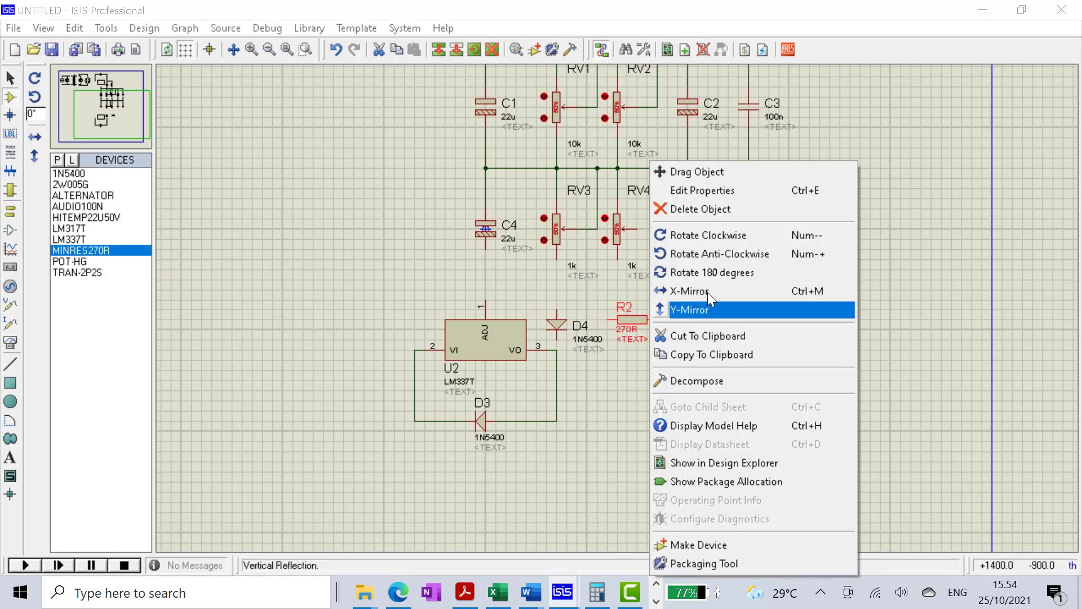
left_click(711, 254)
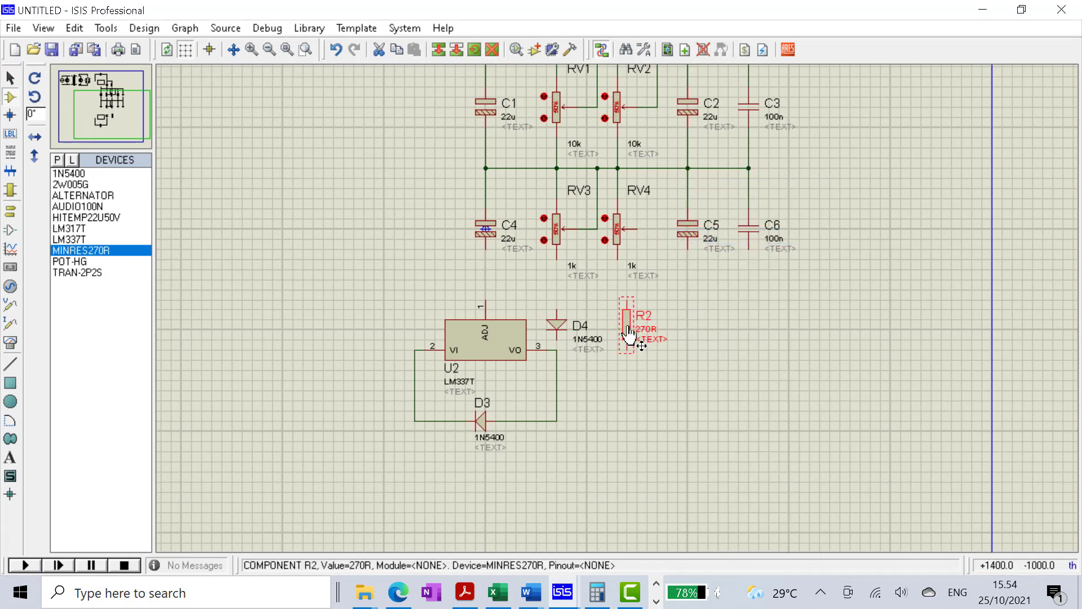
left_click_drag(630, 336, 616, 309)
Step: Move the LM337T, D3, D4 and R2 together further down, away from the potentiometers
left_click_drag(353, 269, 718, 483)
left_click_drag(522, 352, 523, 403)
left_click(780, 363)
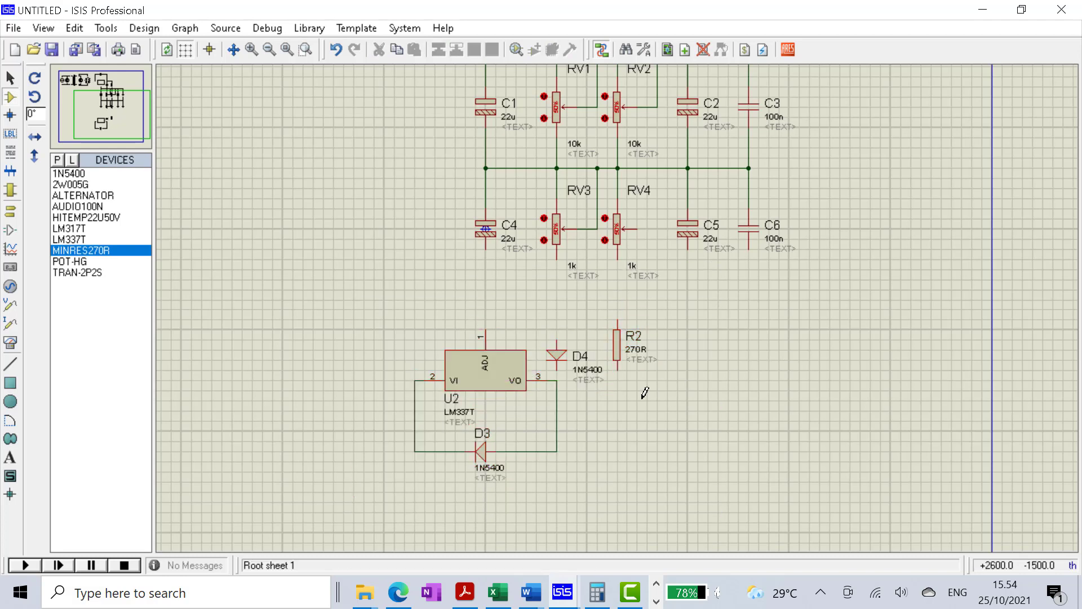
Step: Wire R2's lower terminal to the LM337T output line and move diode D4 slightly up from it
left_click(615, 374)
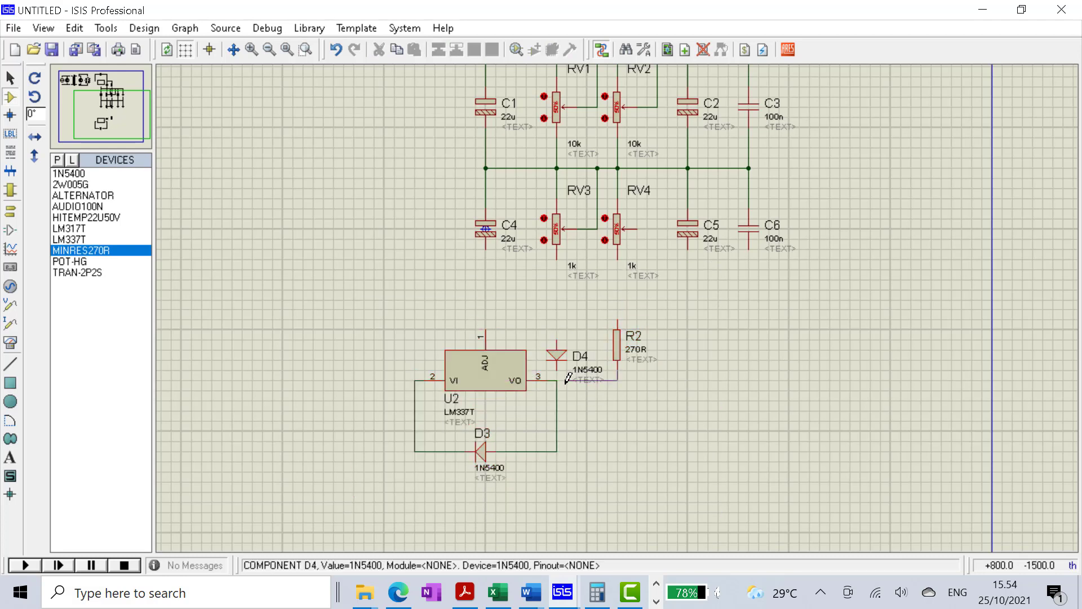
left_click(558, 380)
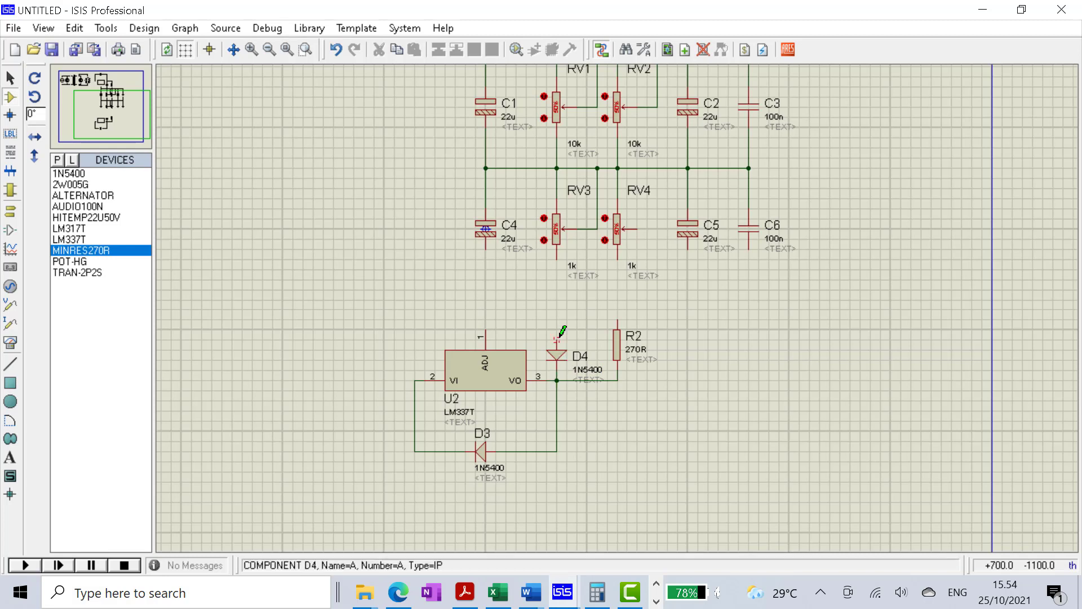
left_click(557, 360)
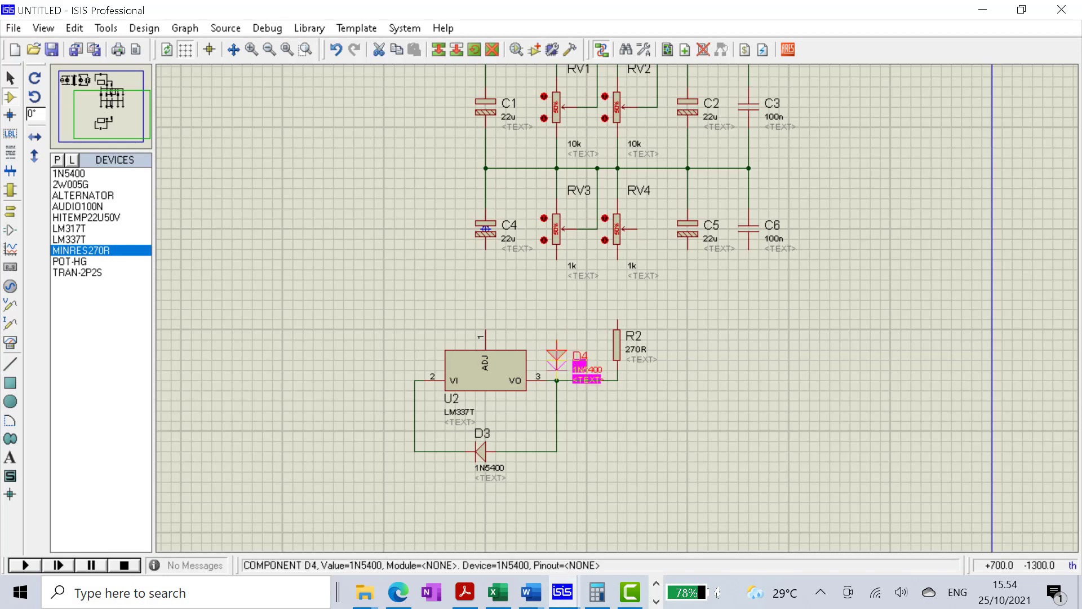
left_click_drag(556, 360, 557, 349)
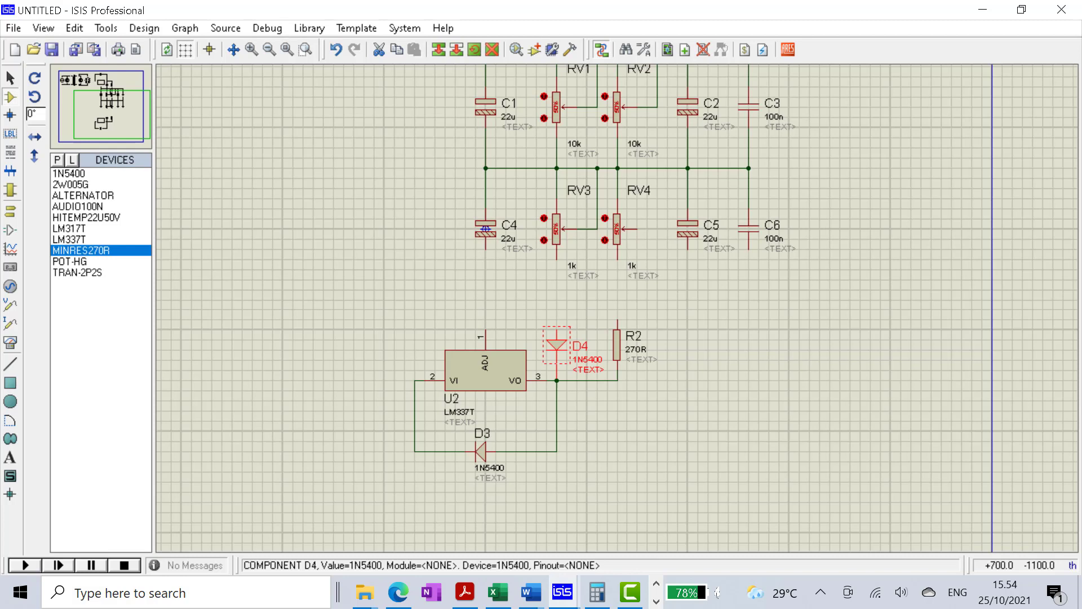
Step: Wire R2's upper terminal to RV4's lower terminal and join D4's upper terminal to that line
left_click(682, 399)
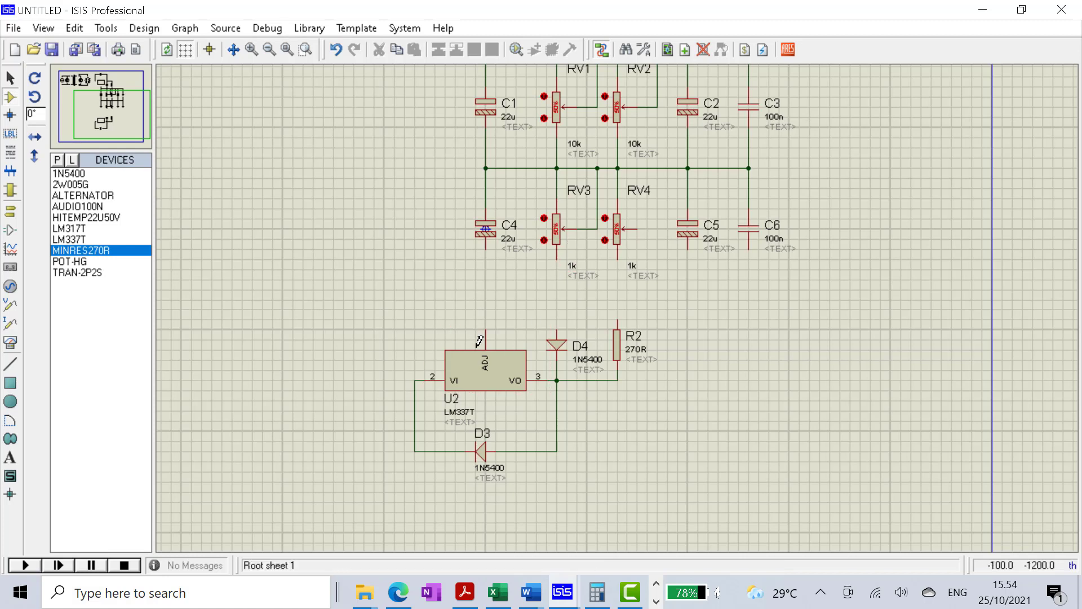
left_click(619, 317)
left_click(618, 252)
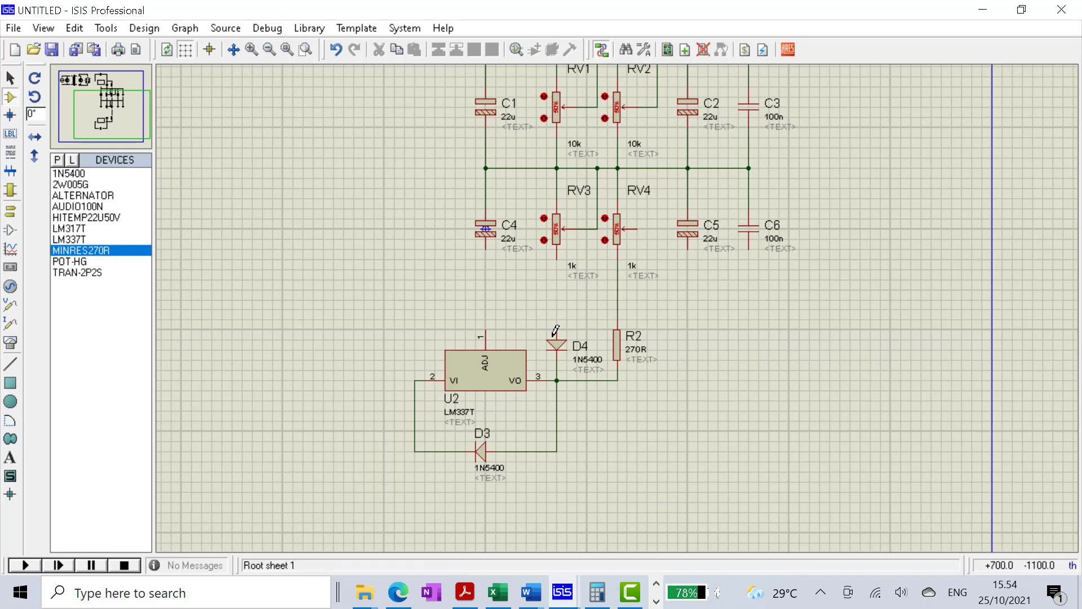
left_click(557, 331)
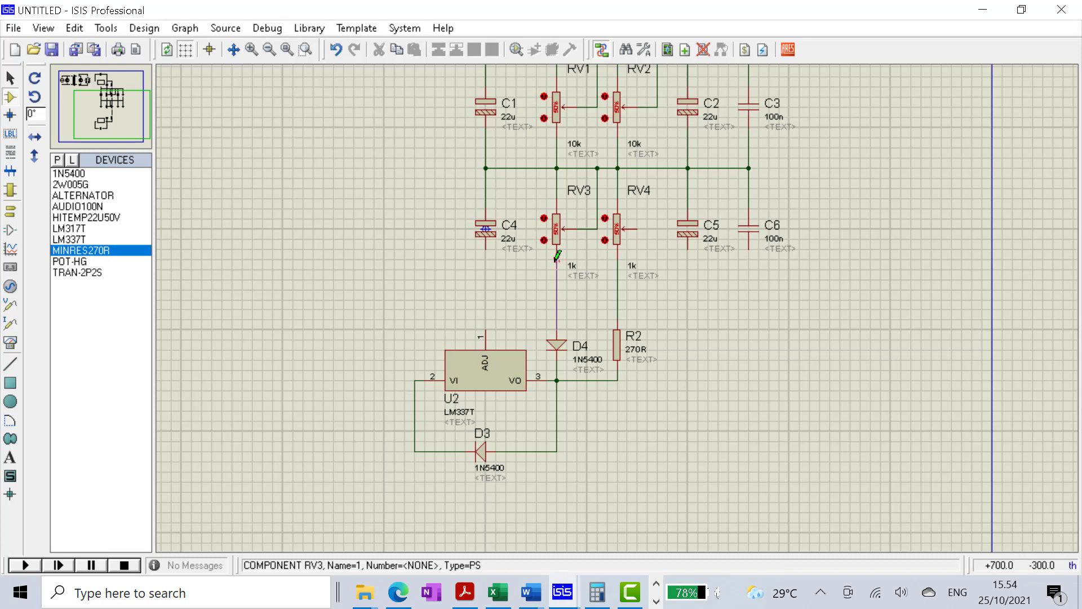
left_click(616, 309)
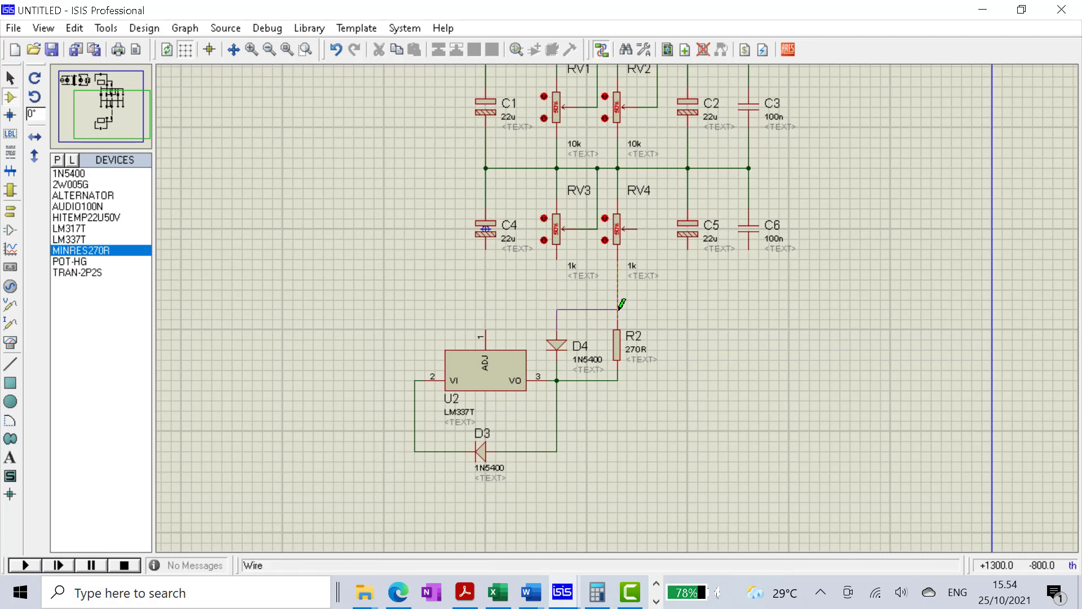
Step: Wire RV3's lower terminal to the D4–R2 line and C4's lower terminal to the LM337T's ADJ pin
left_click(558, 255)
left_click(557, 309)
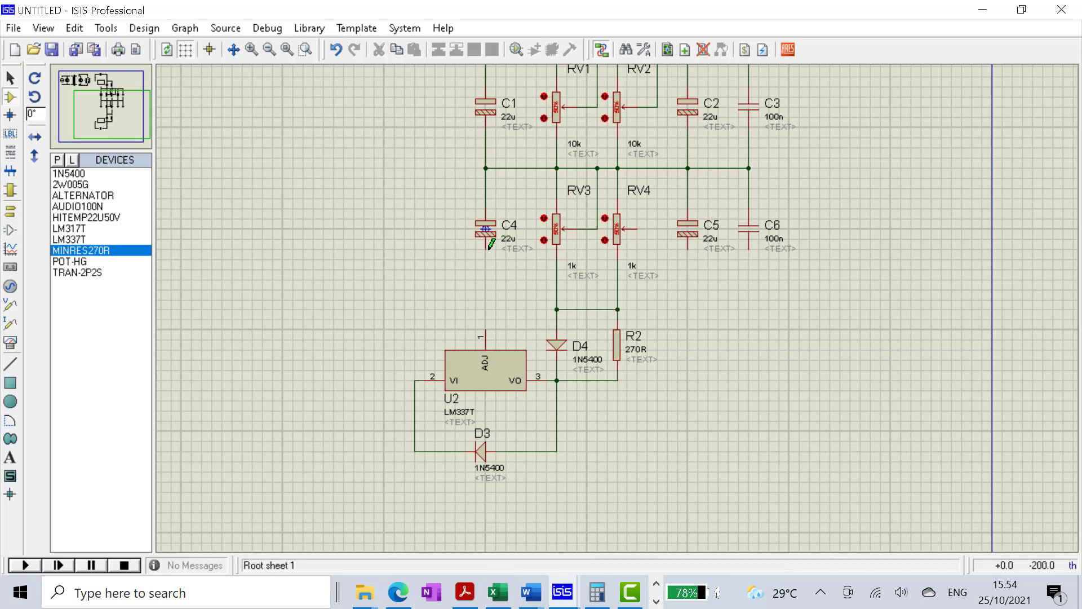
left_click(487, 246)
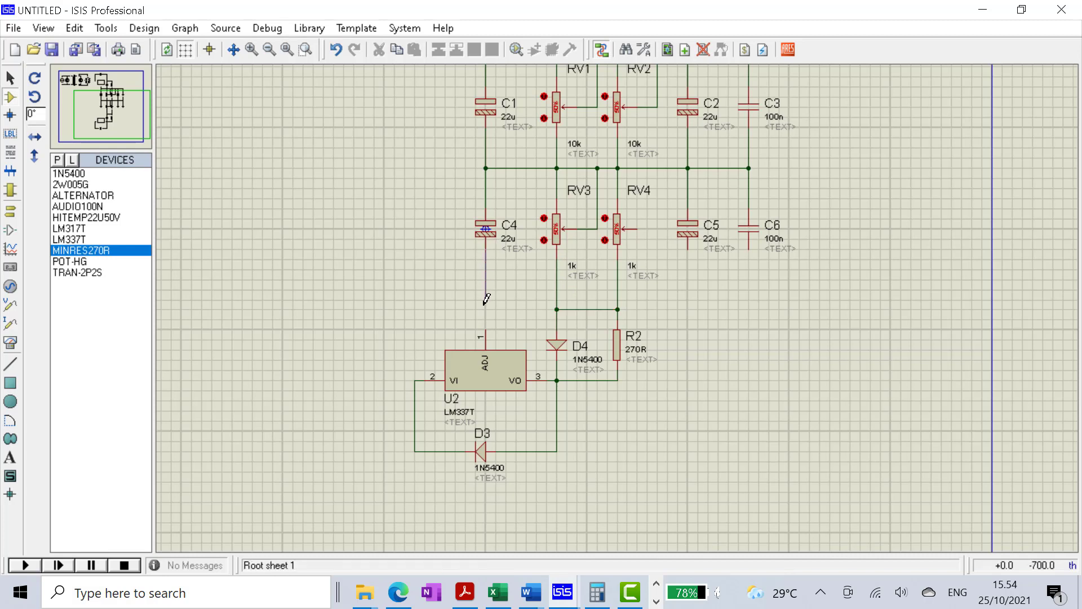
left_click(486, 332)
Step: Move the LM337T, D3, D4 and R2 together slightly up towards the potentiometers
left_click_drag(364, 290, 698, 492)
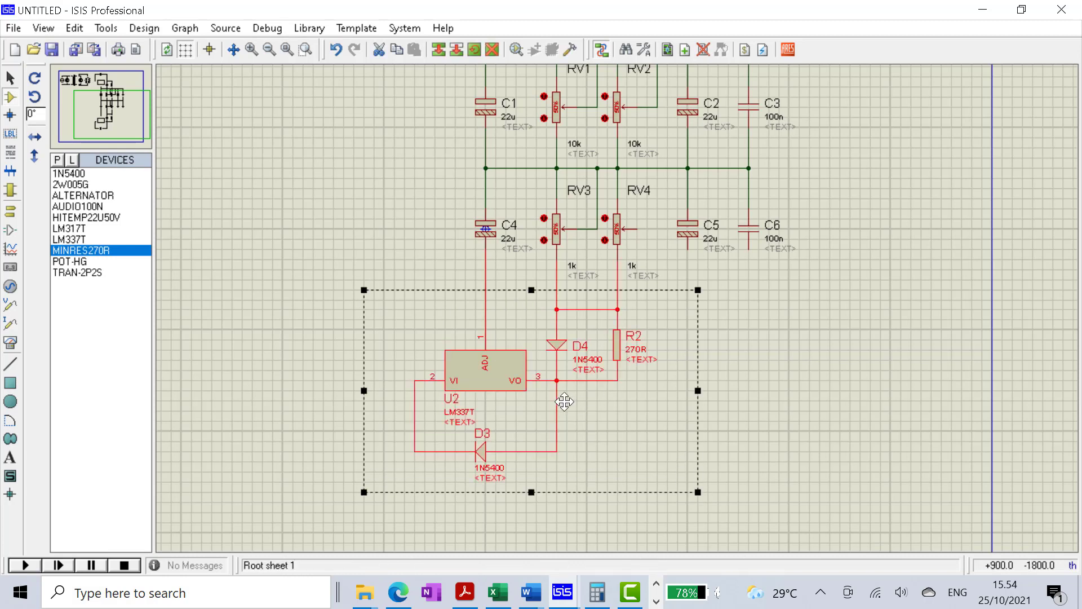
left_click_drag(513, 386, 512, 360)
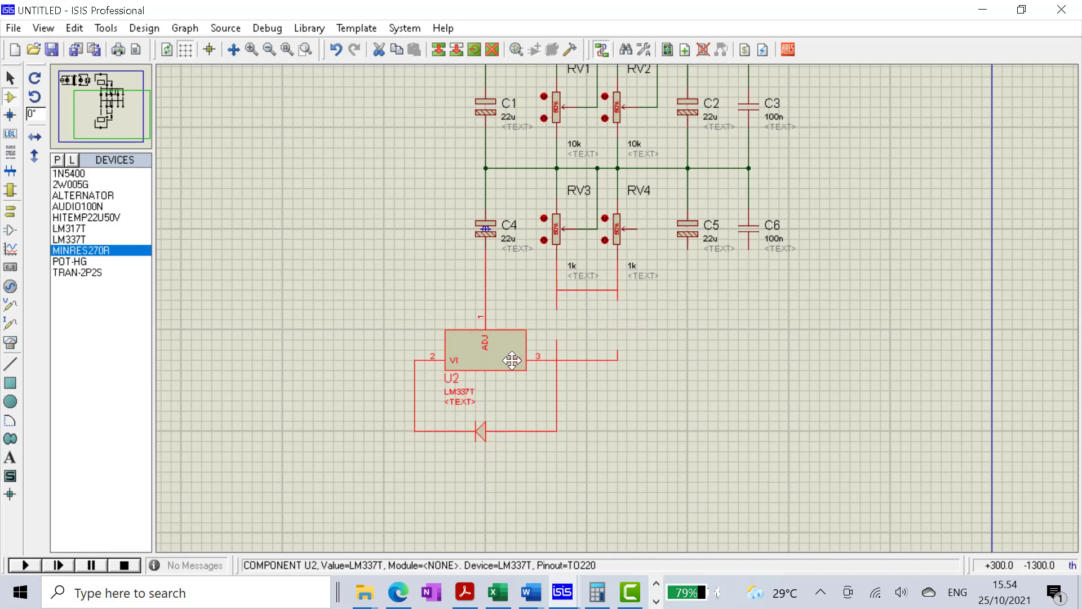
left_click(800, 399)
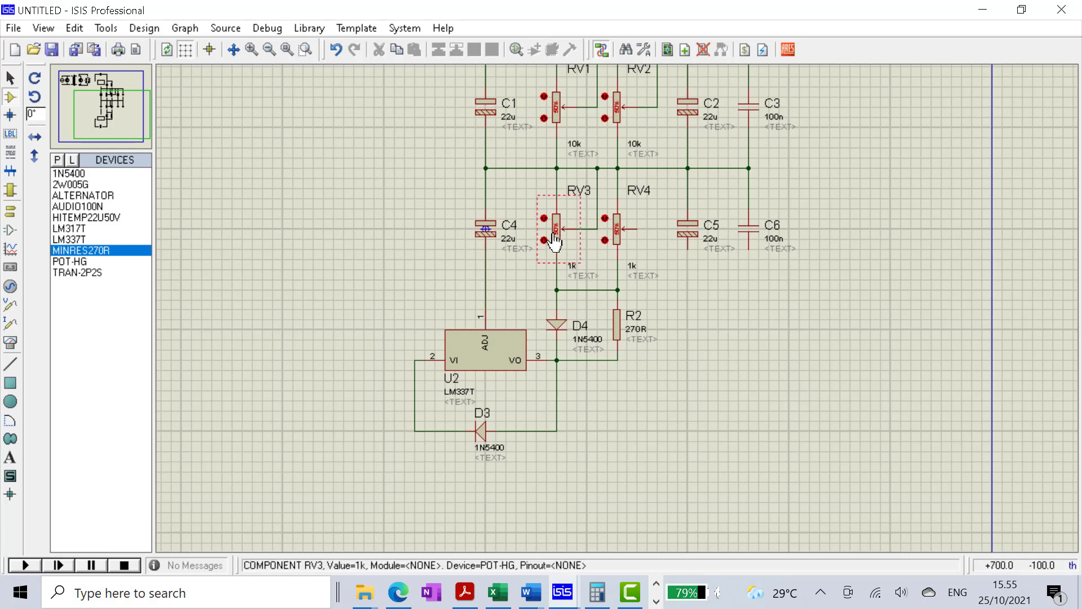
Step: Wire the line between C4 and the LM337T's ADJ pin across to the junction below RV3
scroll(551, 229, "up", 1)
scroll(553, 234, "down", 1)
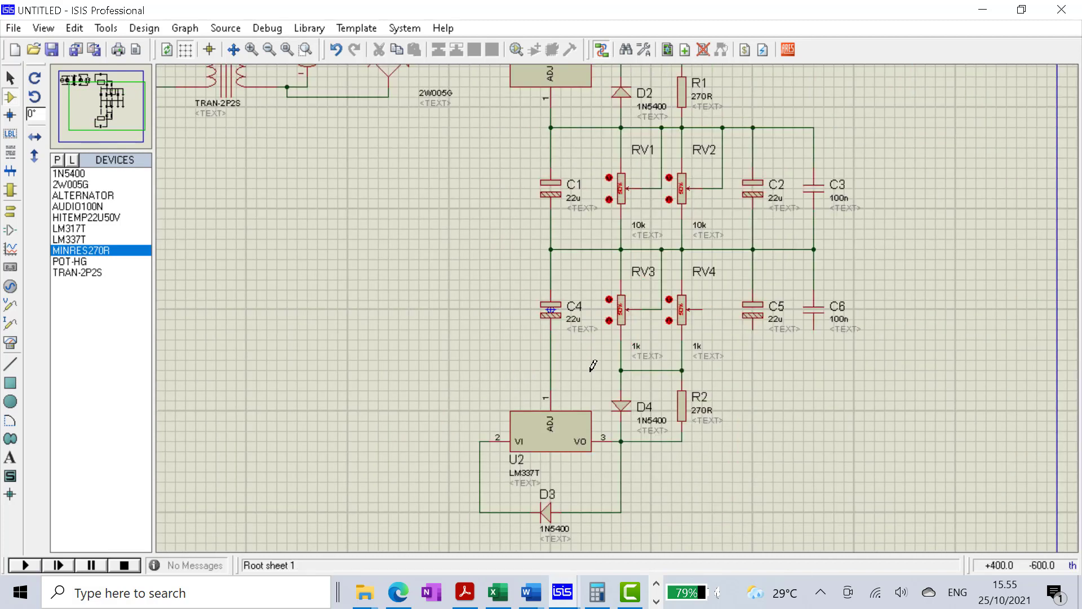
left_click(552, 369)
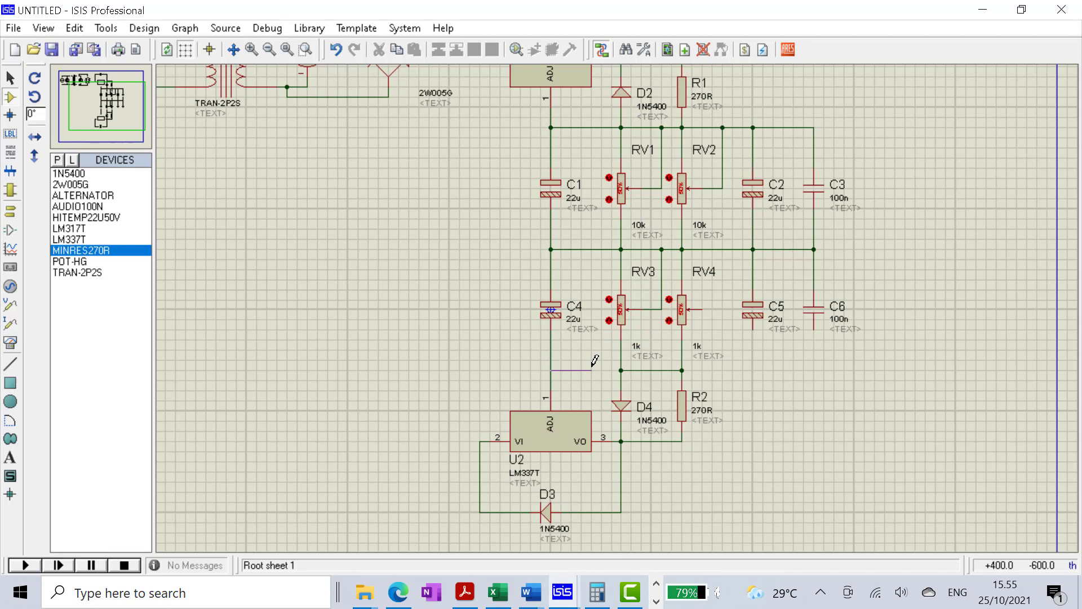
left_click(621, 371)
Step: Extend the line below RV4 to C6's lower terminal, and connect C5's lower terminal and RV4's wiper to it
left_click(683, 370)
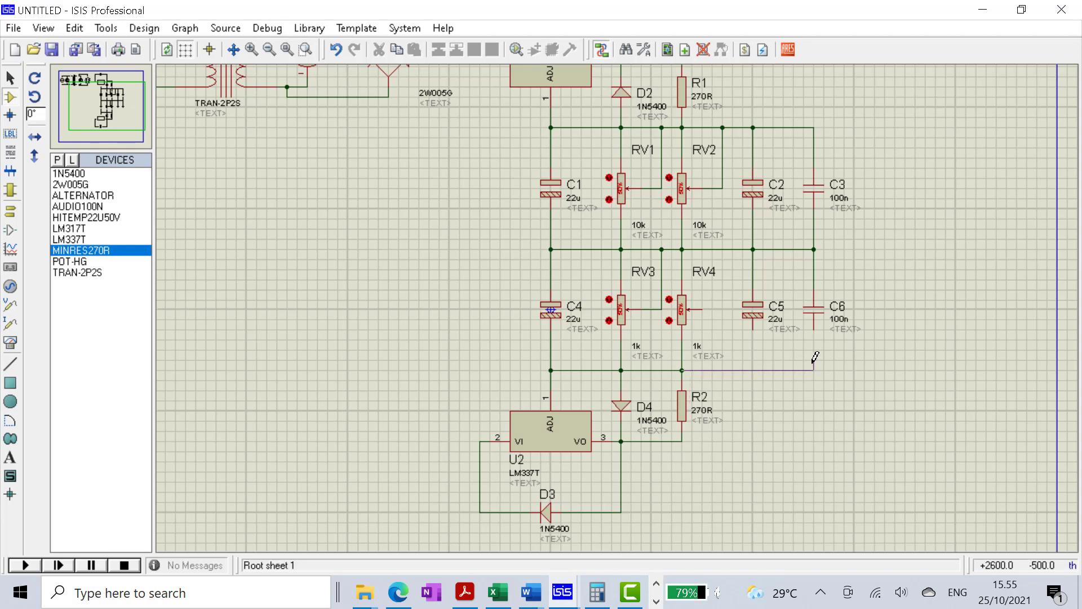
left_click(816, 332)
left_click(753, 337)
left_click(753, 370)
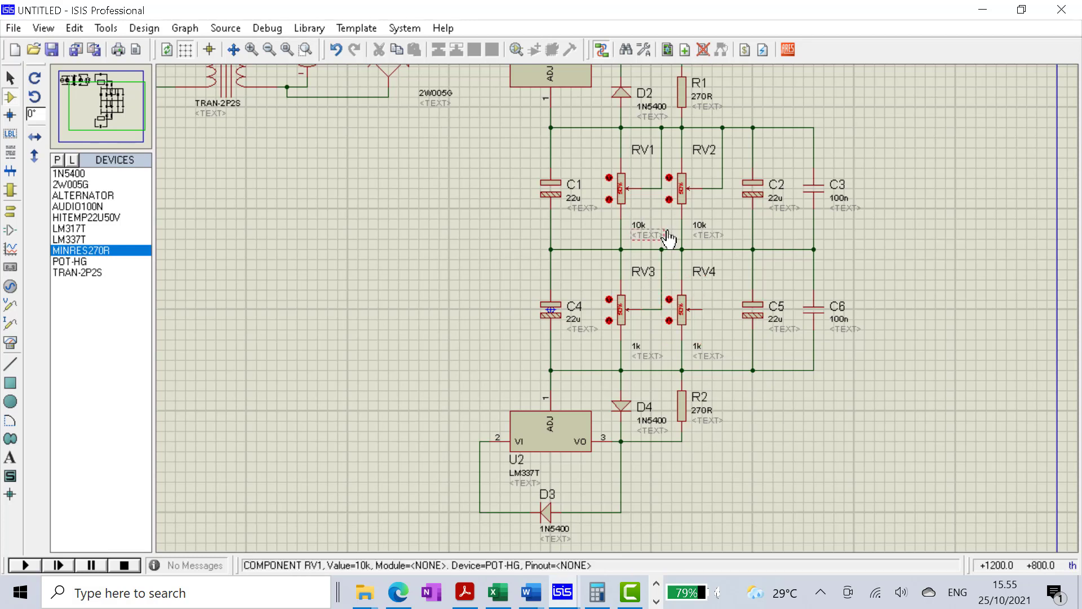
left_click(705, 307)
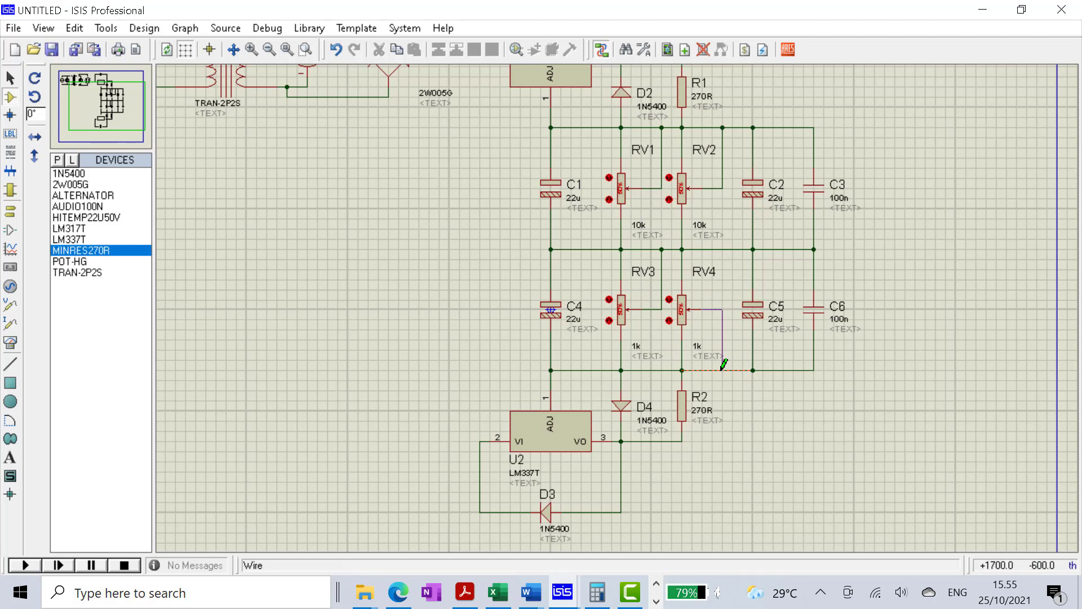
left_click(723, 369)
Step: Set the resistance of potentiometer RV3 to 10k
right_click(623, 324)
left_click(685, 127)
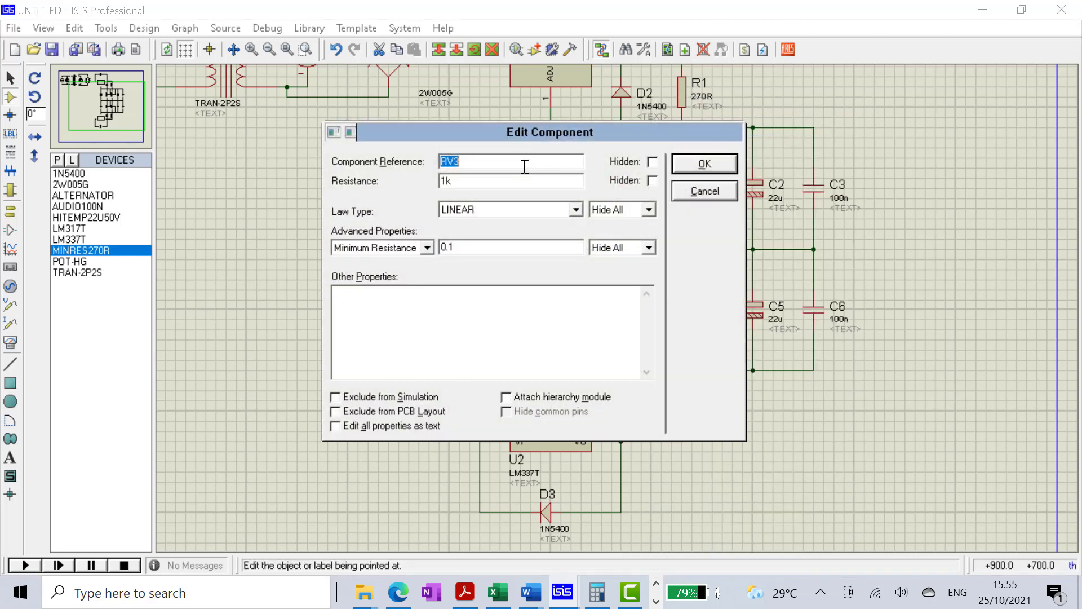
left_click(445, 182)
type("0")
key("Return")
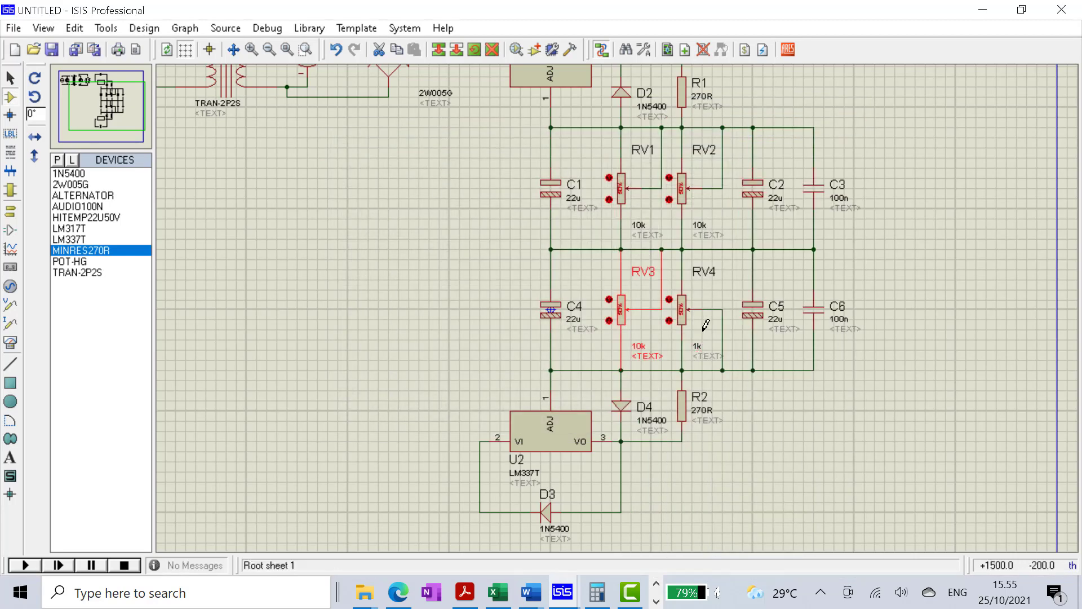
Step: Set the resistance of potentiometer RV4 to 10k
right_click(683, 330)
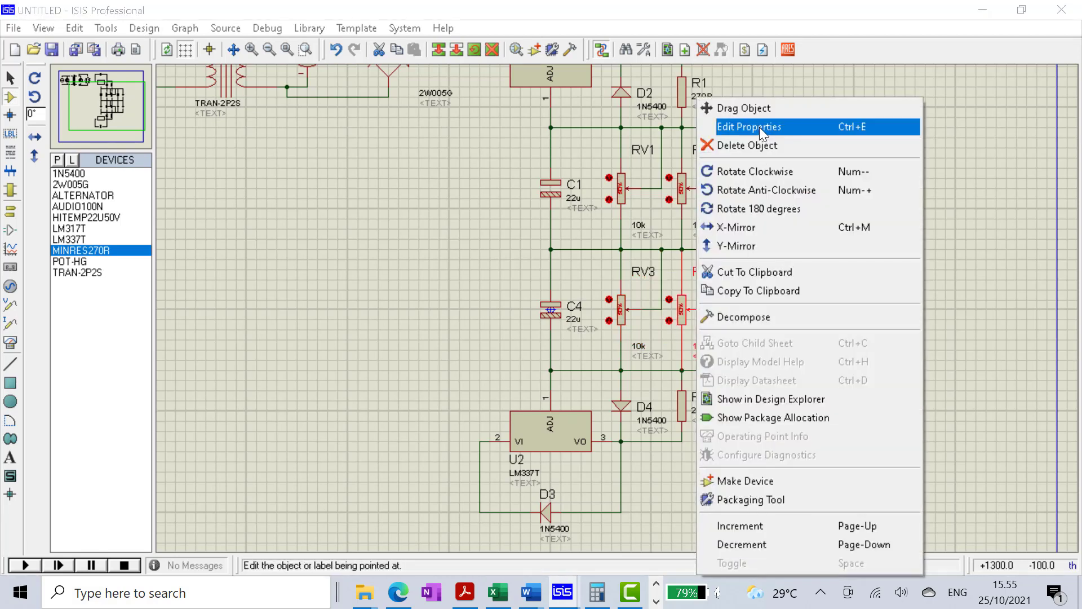
left_click(759, 127)
left_click(446, 184)
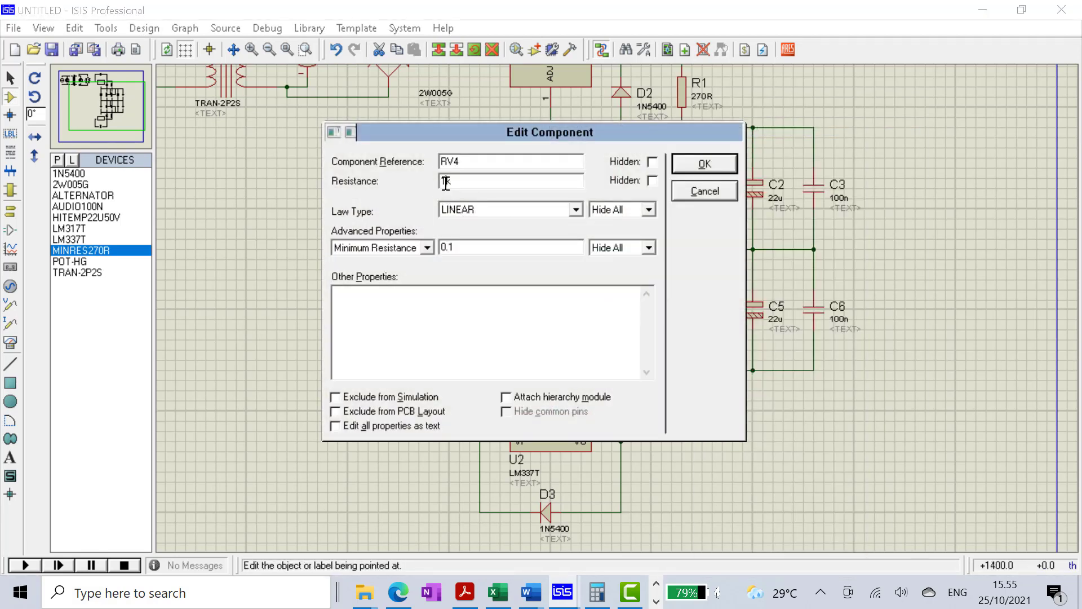
key("Return")
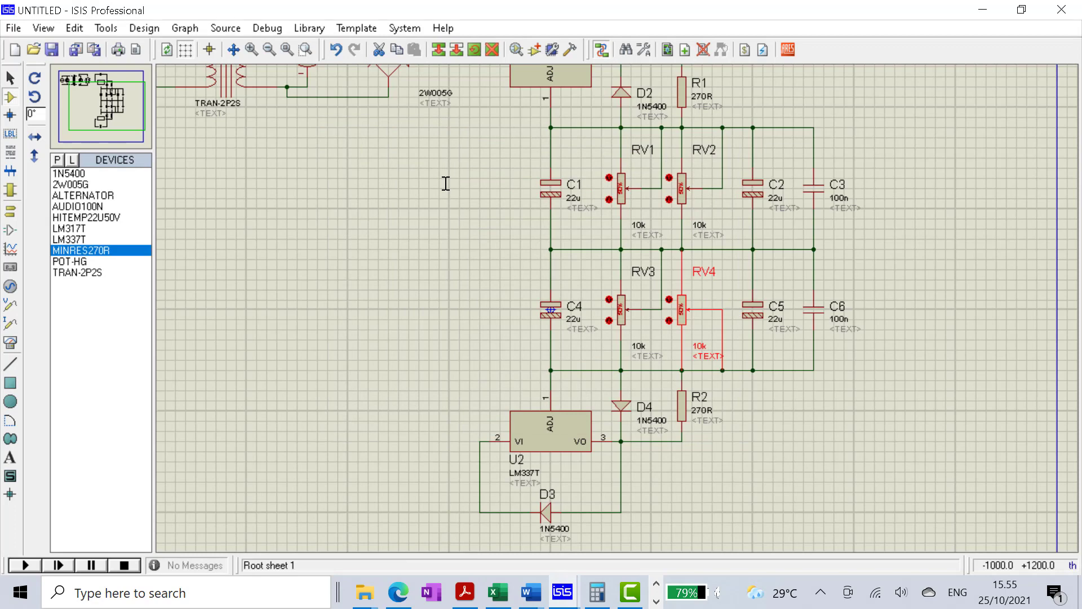
left_click(495, 270)
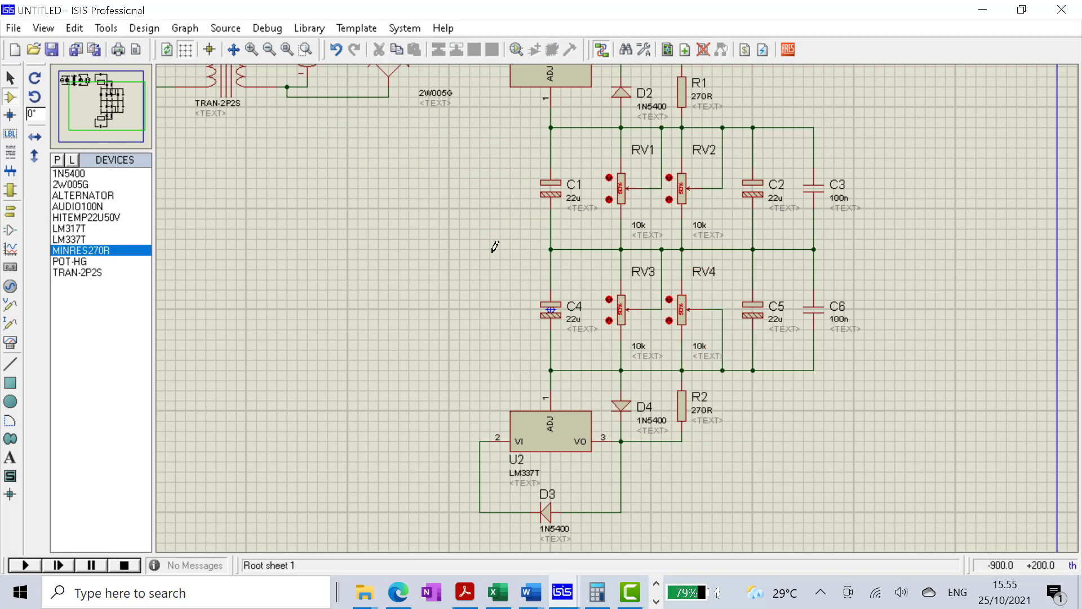
Step: Wire bridge rectifier BR1's right terminal to the LM317T's VI pin and its left terminal to the LM337T's VI pin
scroll(501, 241, "up", 1)
scroll(501, 242, "down", 2)
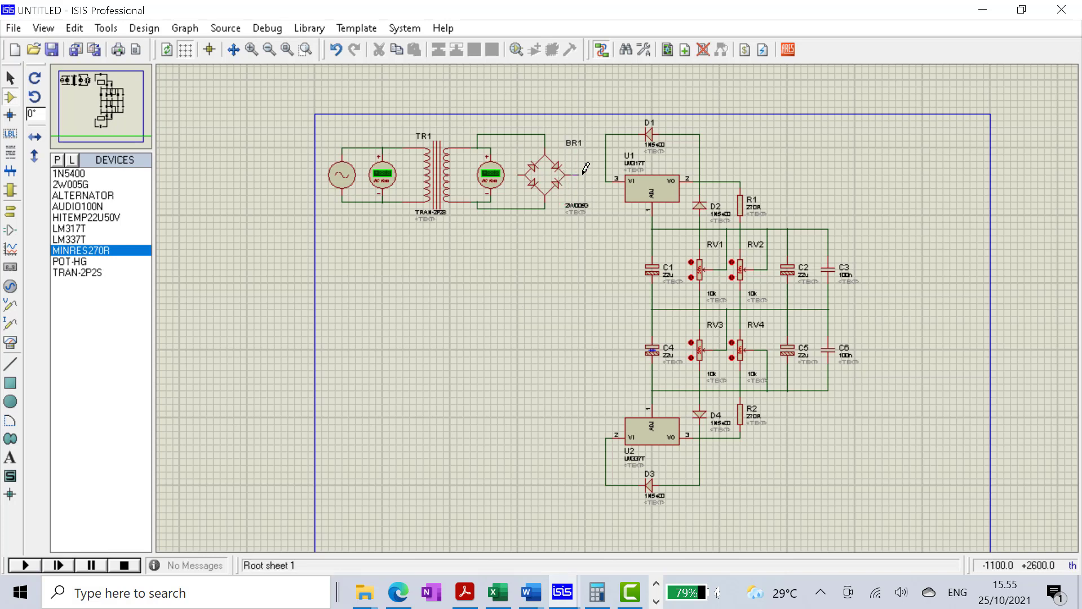
left_click(608, 181)
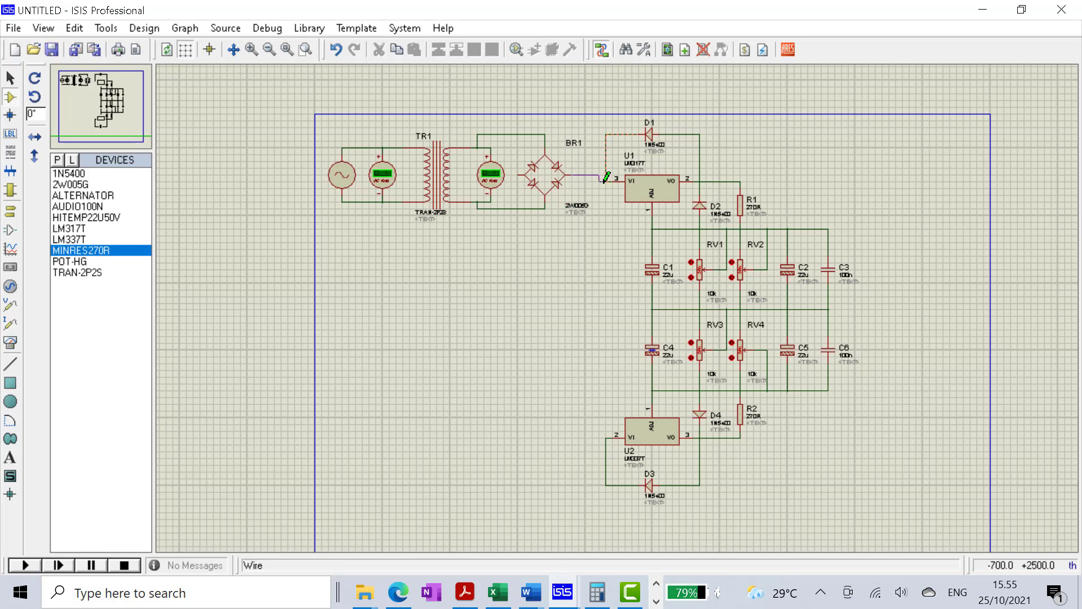
left_click(513, 174)
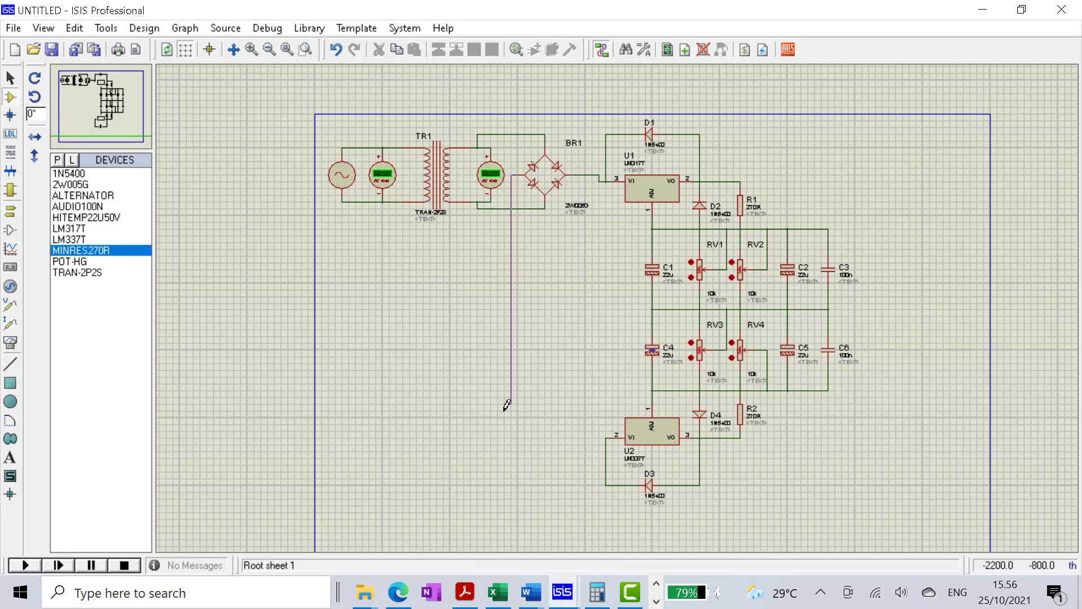
left_click(608, 433)
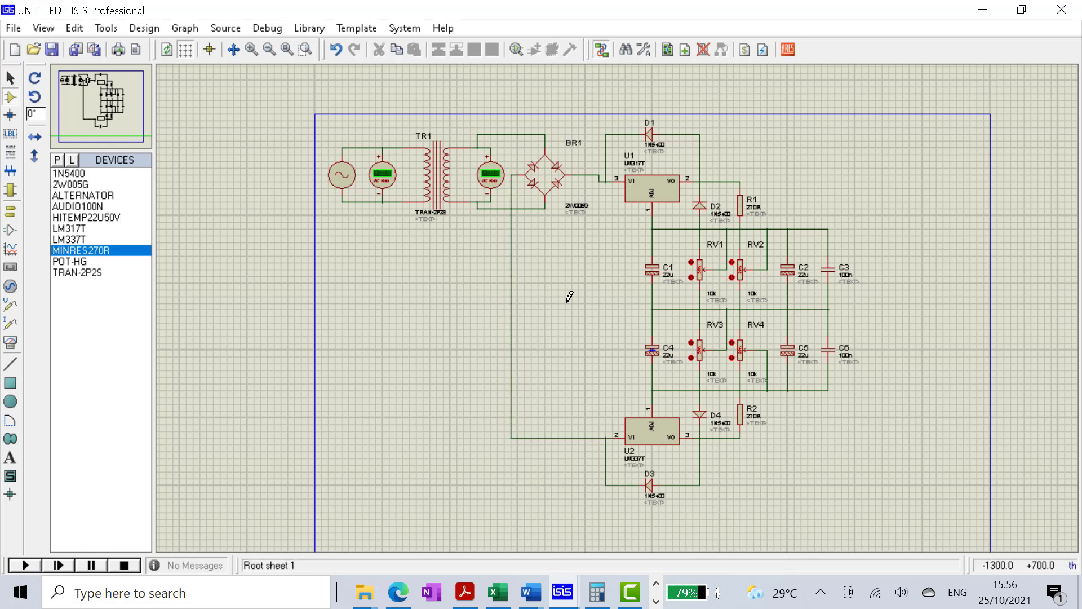
Step: Place a DC voltmeter between the regulators' inputs, wiring its negative terminal to the LM337T's VI and its positive to the LM317T's VI
left_click(10, 342)
left_click(90, 262)
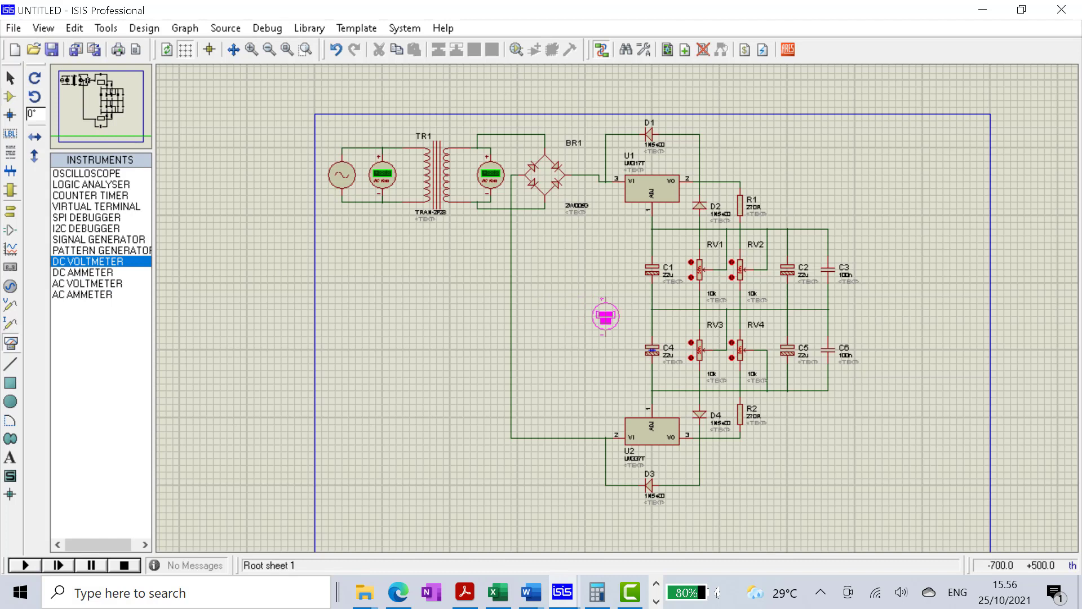
left_click(606, 316)
left_click(605, 334)
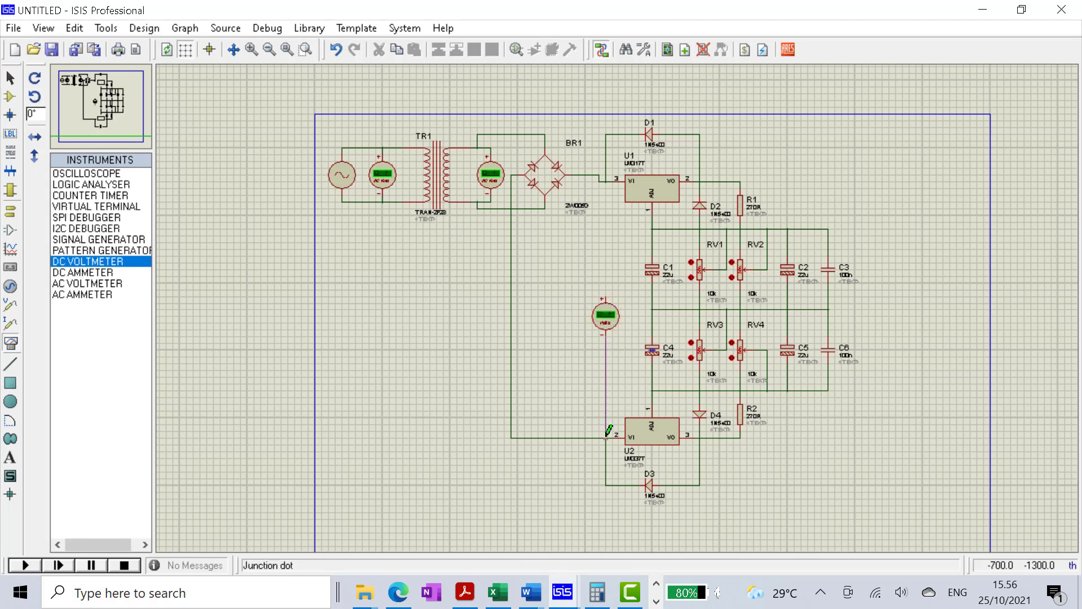
left_click(606, 437)
left_click(606, 297)
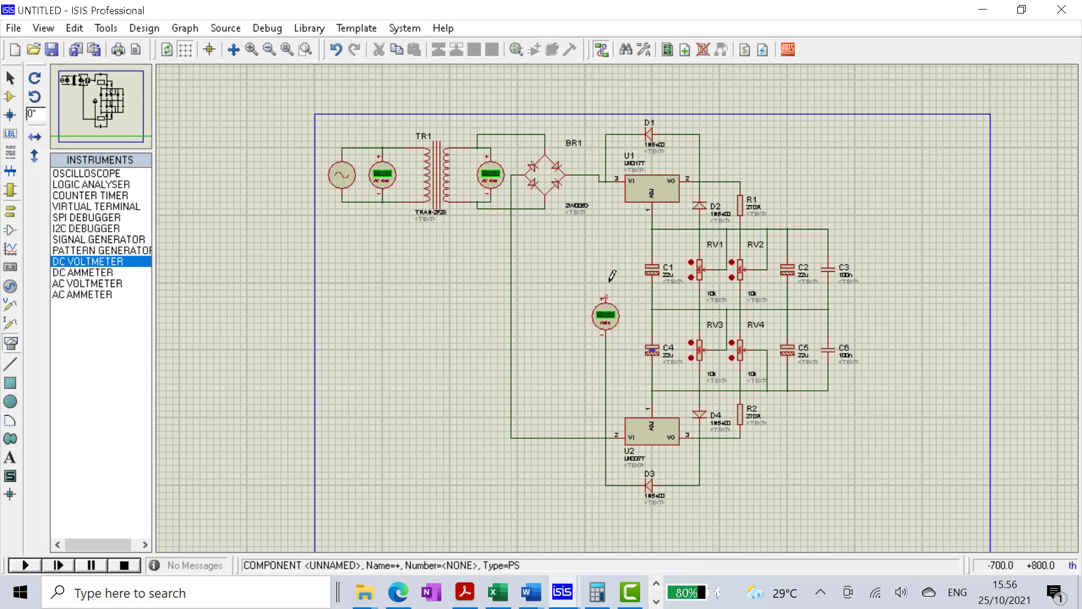
left_click(607, 181)
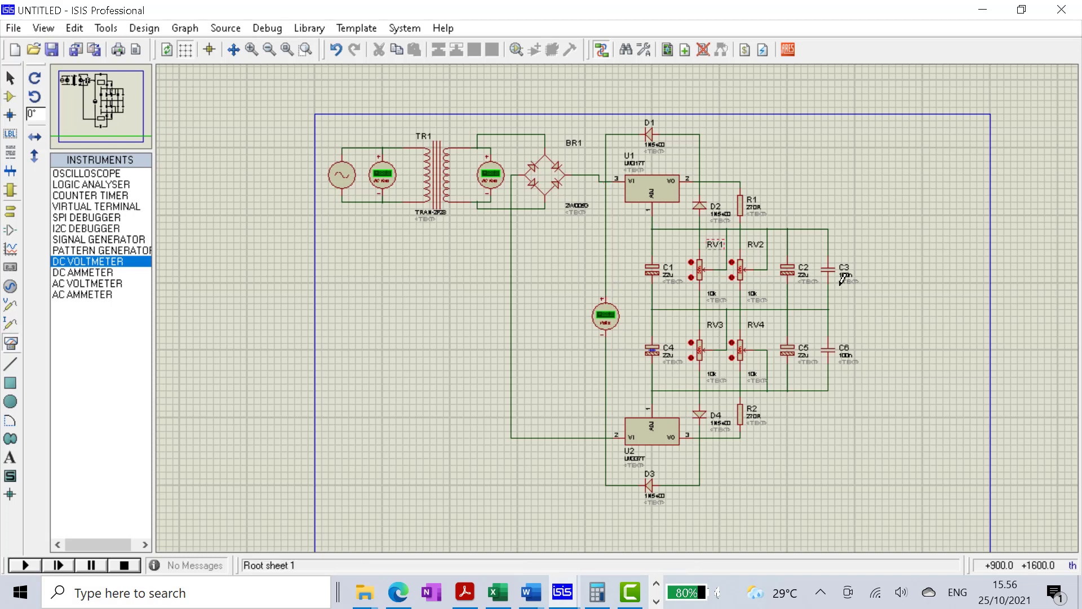
Step: Place a DC voltmeter beside C3 and wire it across C3, with its positive terminal on the upper line
left_click(897, 262)
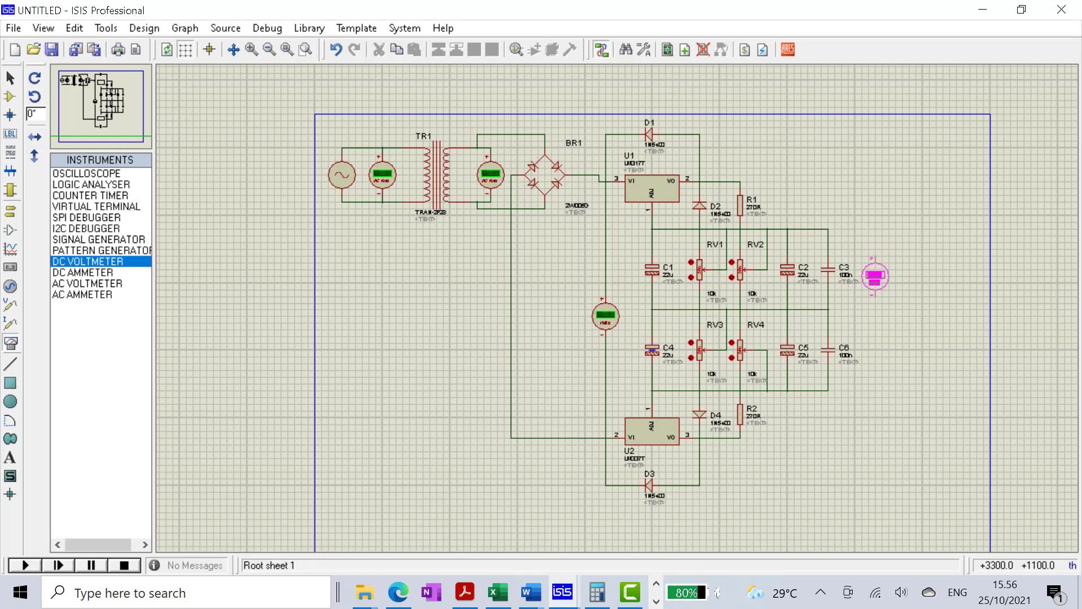
left_click(876, 276)
left_click(874, 255)
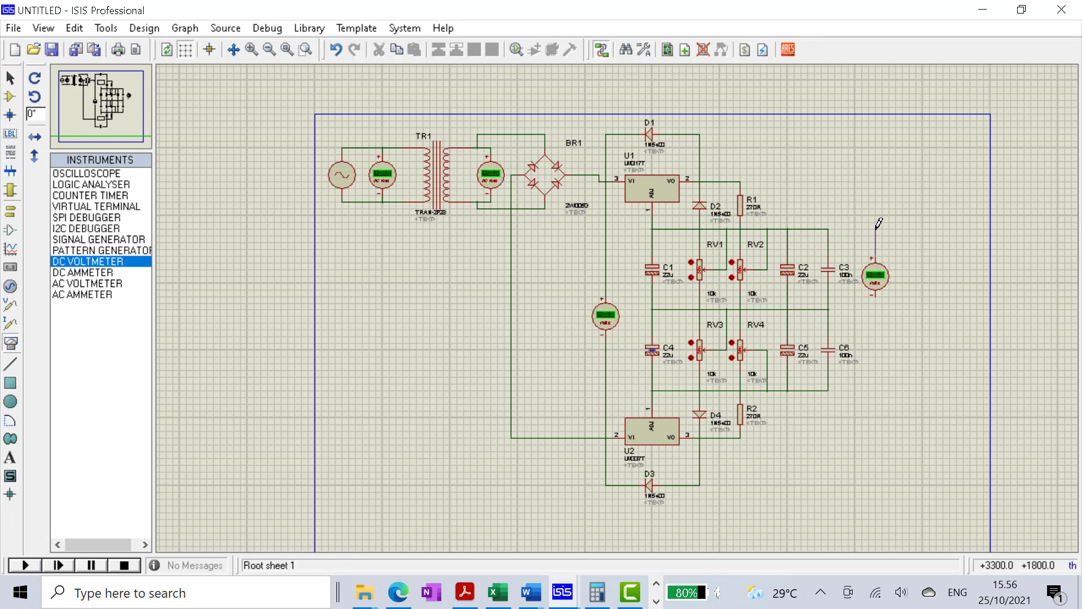
left_click(830, 229)
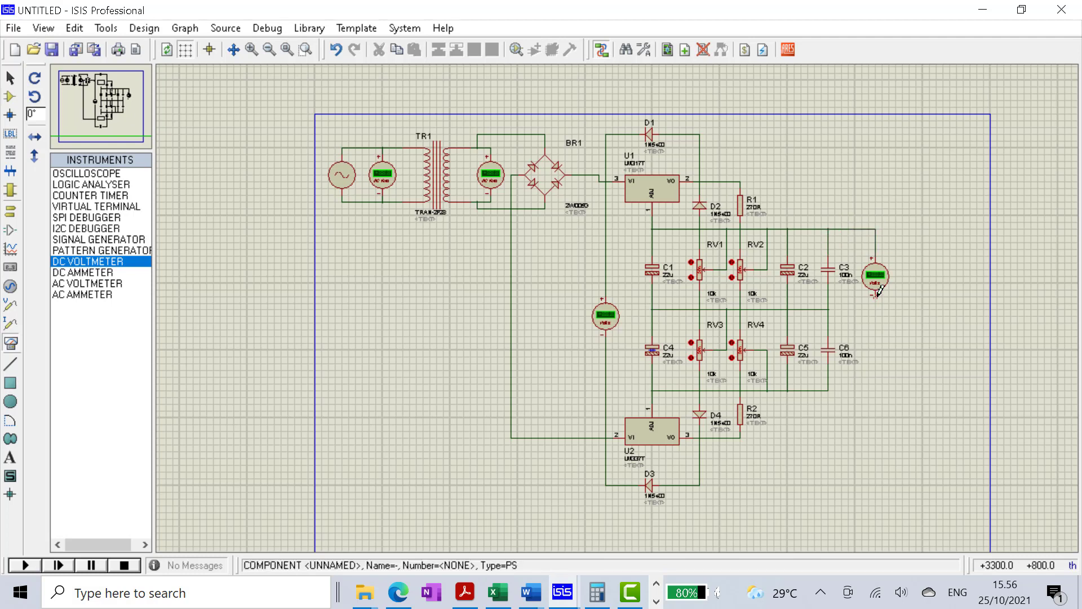
left_click(878, 294)
left_click(829, 309)
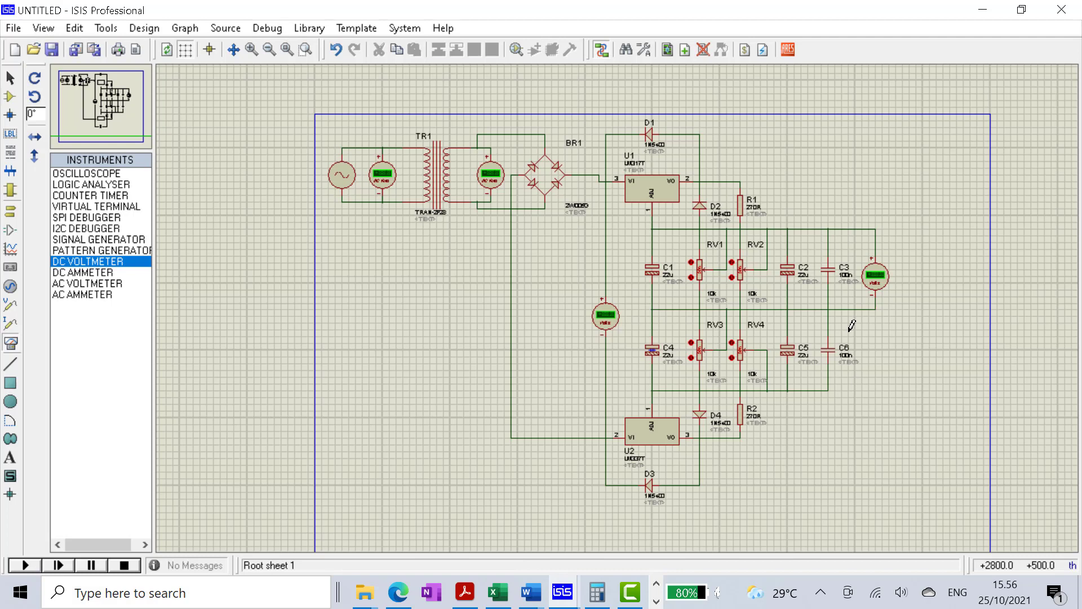
Step: Place a DC voltmeter beside C6, wiring its positive terminal to the lower line and its negative terminal to the middle line
left_click(892, 355)
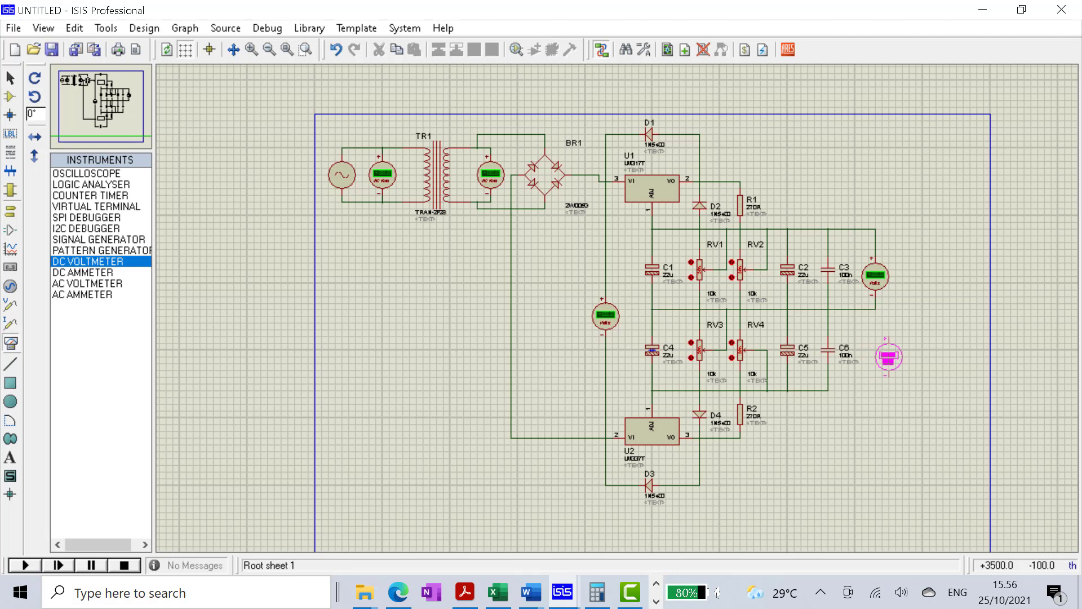
left_click(889, 357)
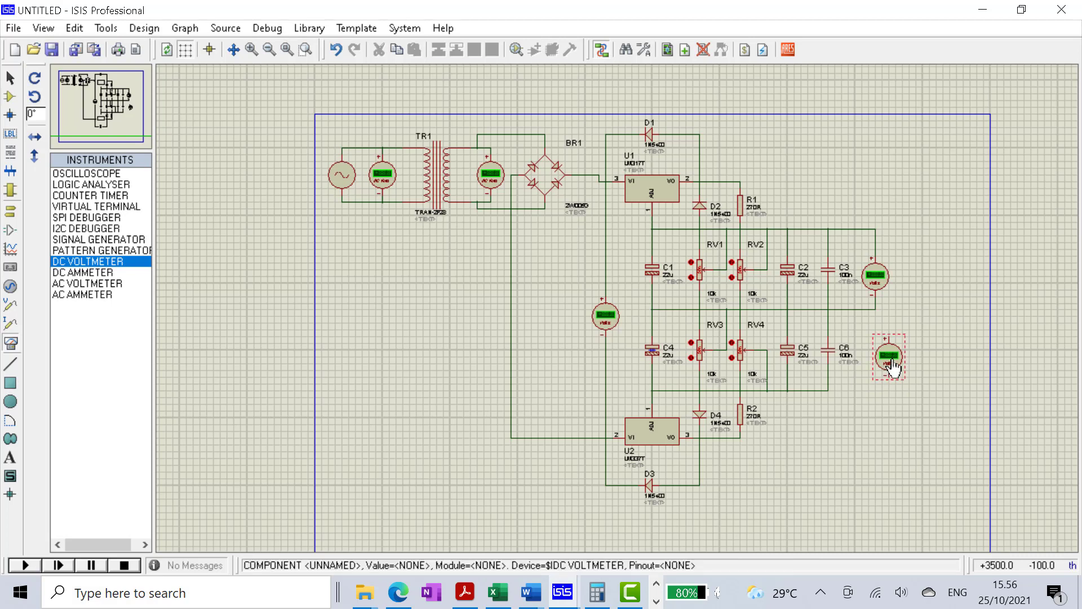
left_click(891, 333)
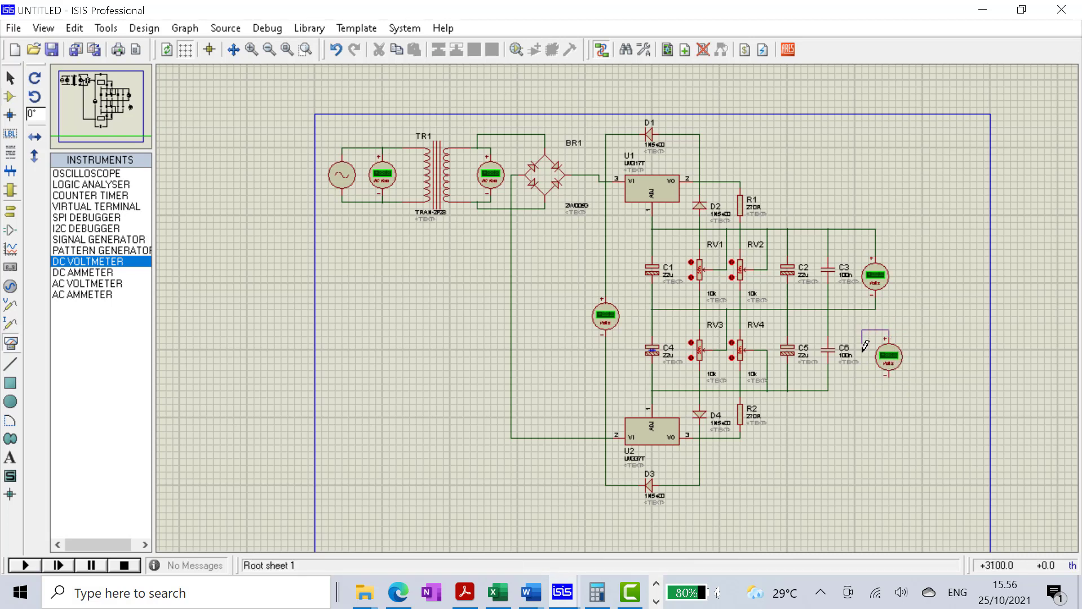
left_click(834, 390)
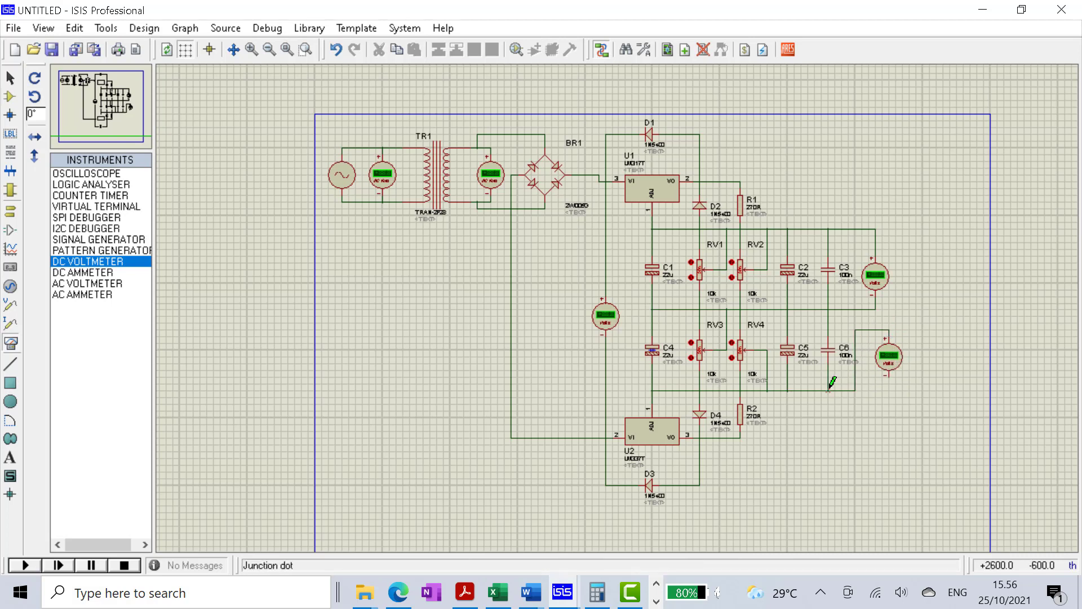
left_click(896, 375)
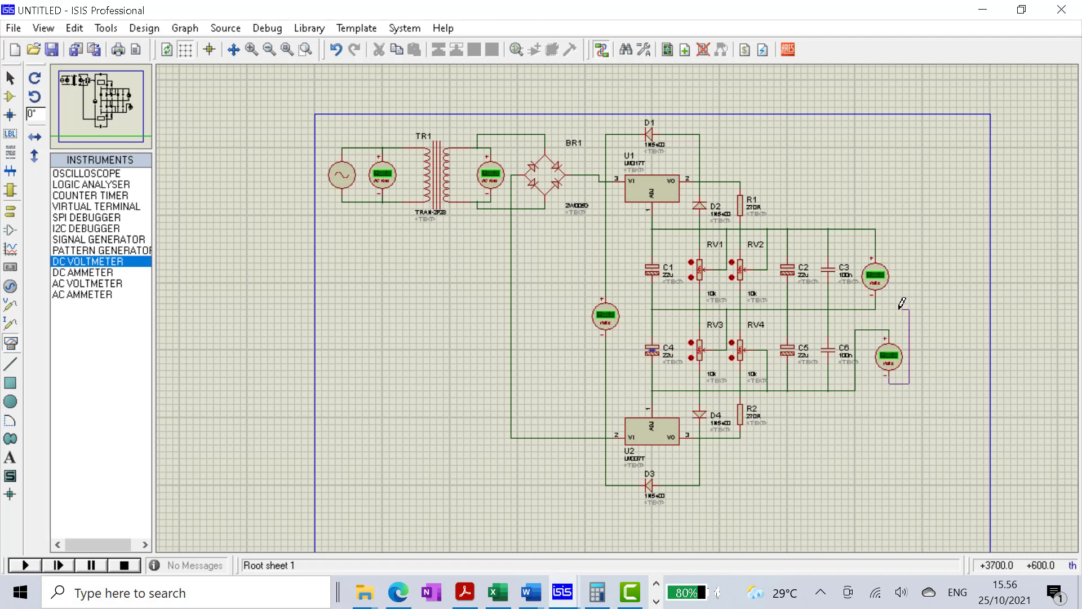
left_click(880, 304)
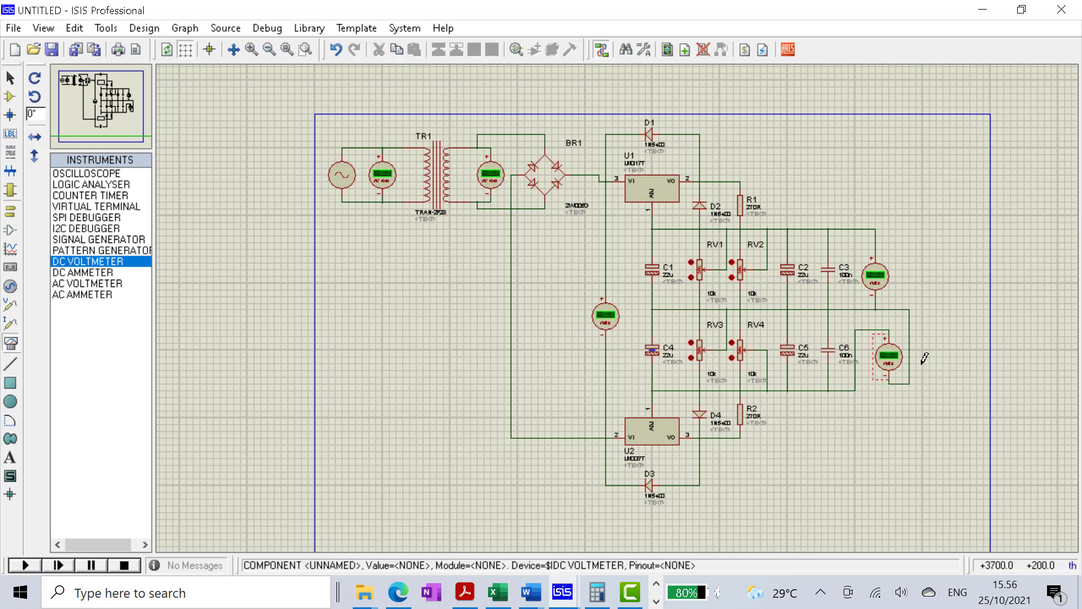
Step: Shift the DC voltmeter beside C6 slightly toward the capacitor, leaving its properties unedited
left_click(889, 364)
left_click_drag(890, 364, 882, 358)
left_click(882, 358)
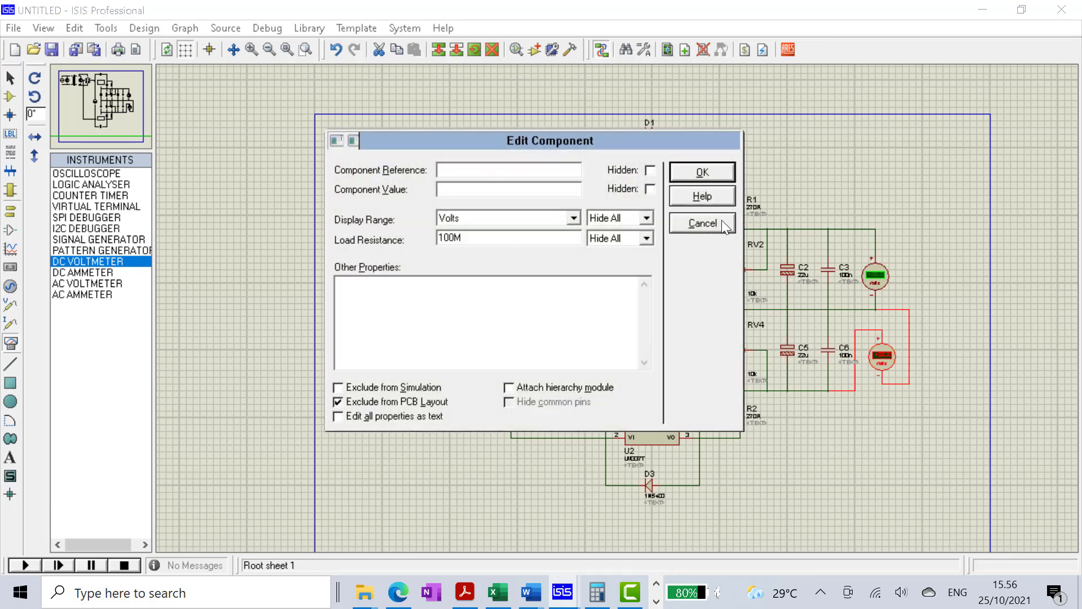
left_click(722, 220)
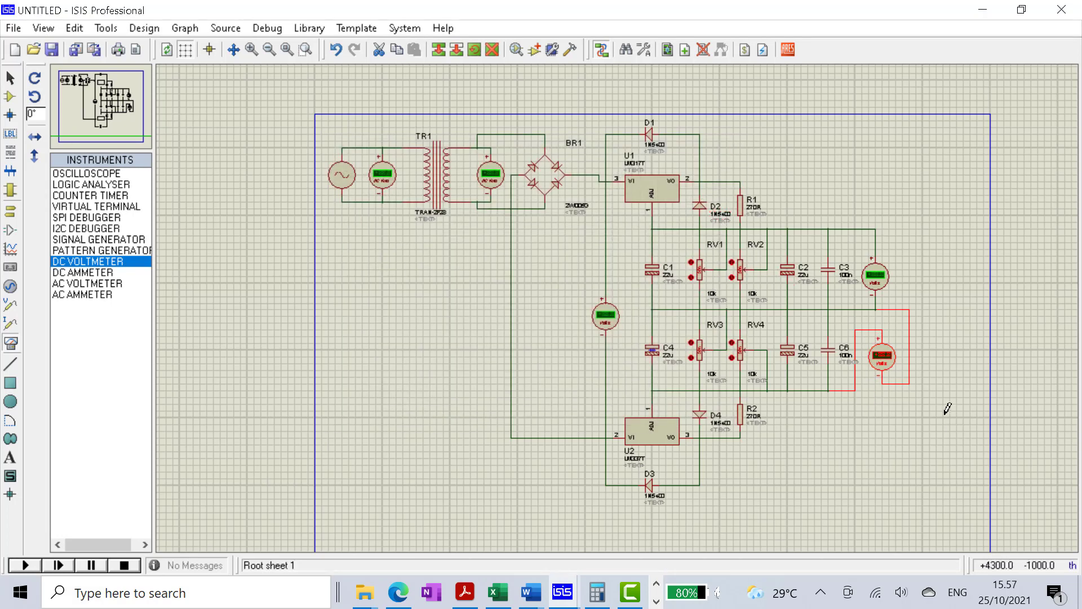
Step: Move the DC voltmeter beside C3 directly above the lower voltmeter and delete the bent wire at its negative terminal
left_click(879, 275)
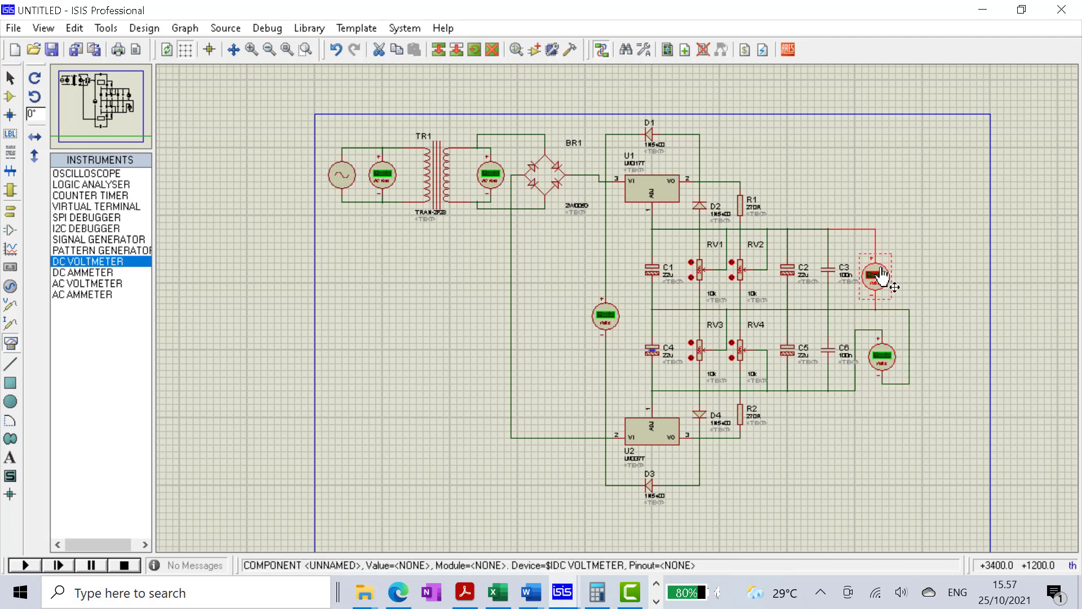
mouse_move(882, 274)
left_mouse_down()
mouse_move(901, 272)
mouse_move(889, 282)
left_mouse_up()
left_click(992, 289)
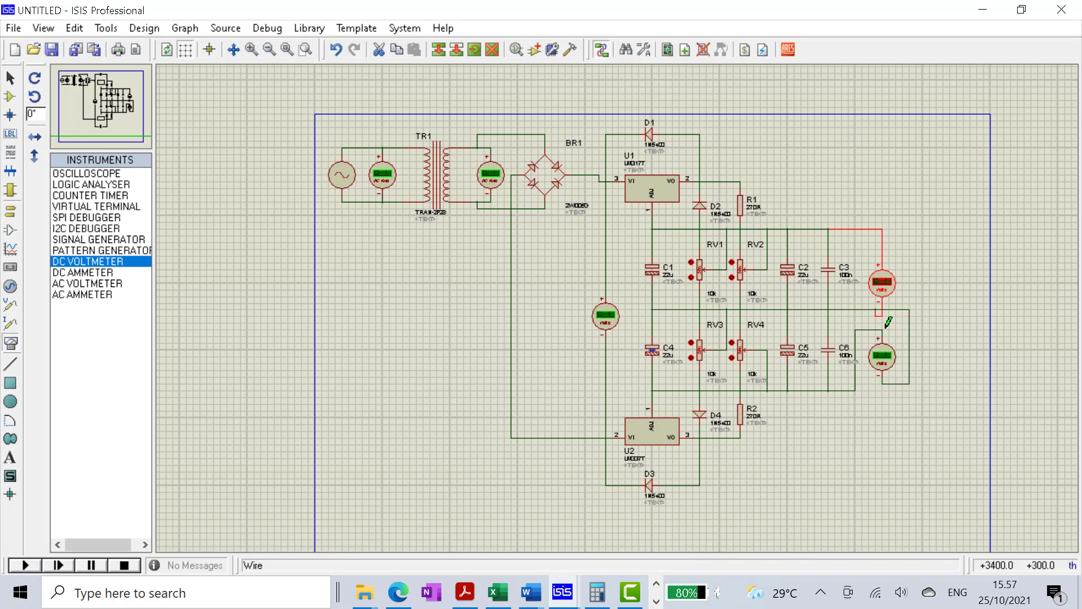
right_click(871, 309)
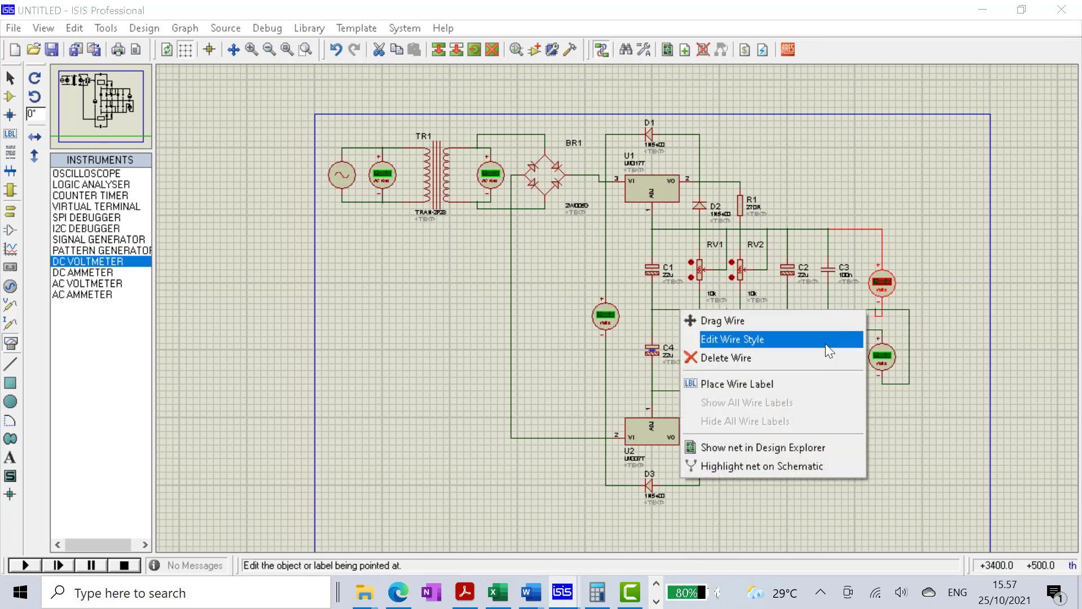
left_click(788, 355)
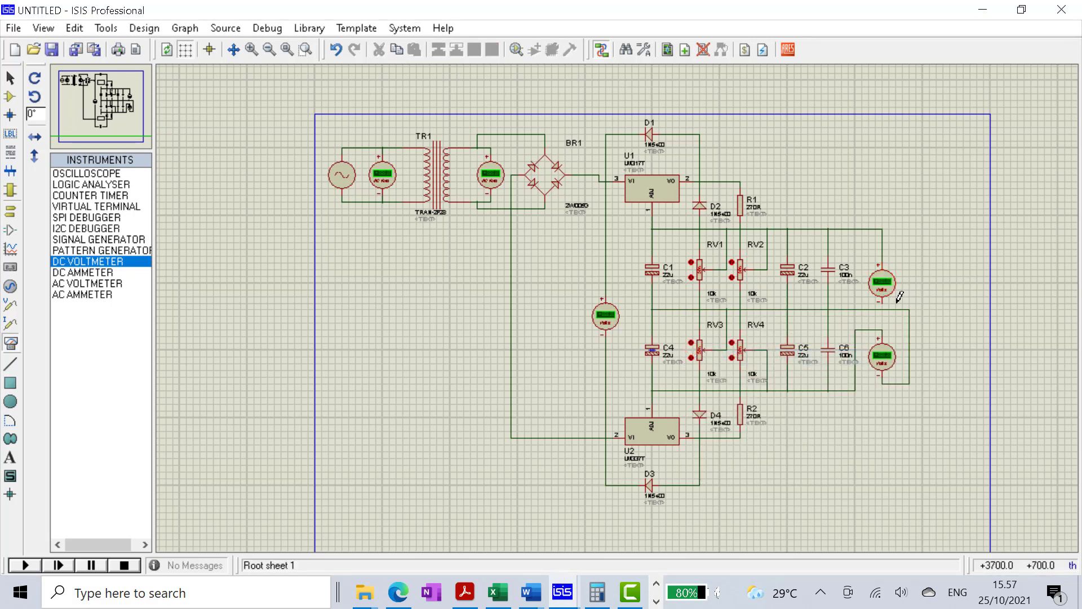
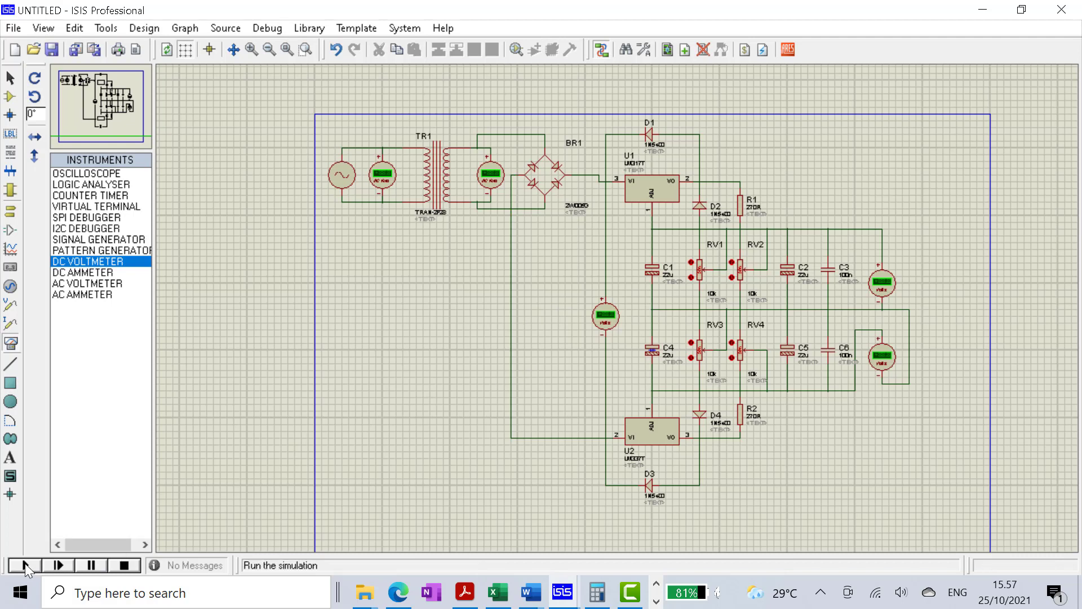
Step: Run the simulation, examine the AC and DC voltmeter readings around the transformer, regulator inputs and outputs, and stop it
left_click(24, 563)
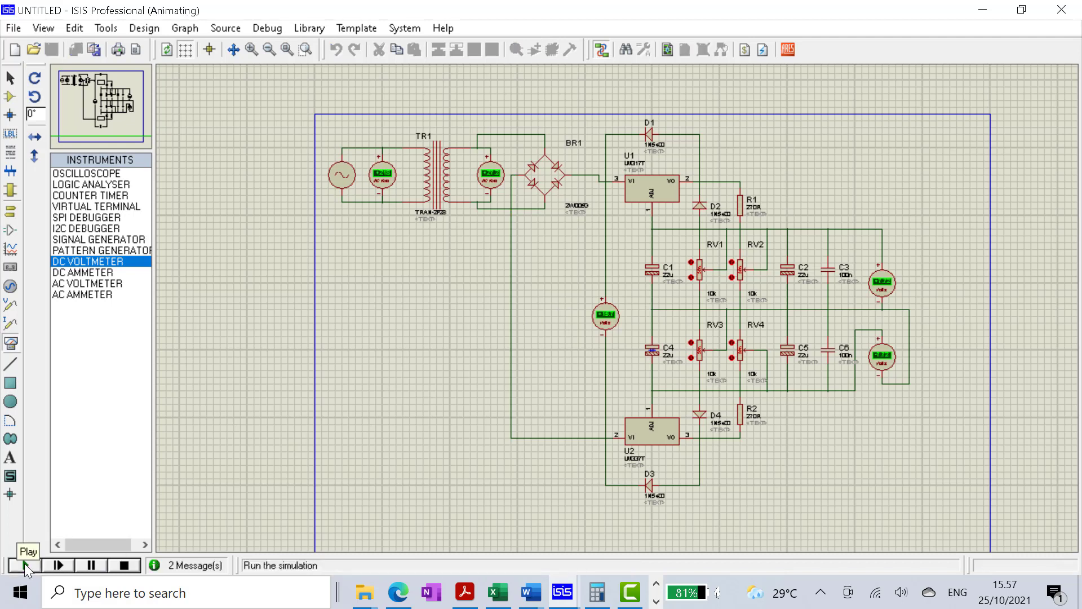
scroll(406, 210, "up", 2)
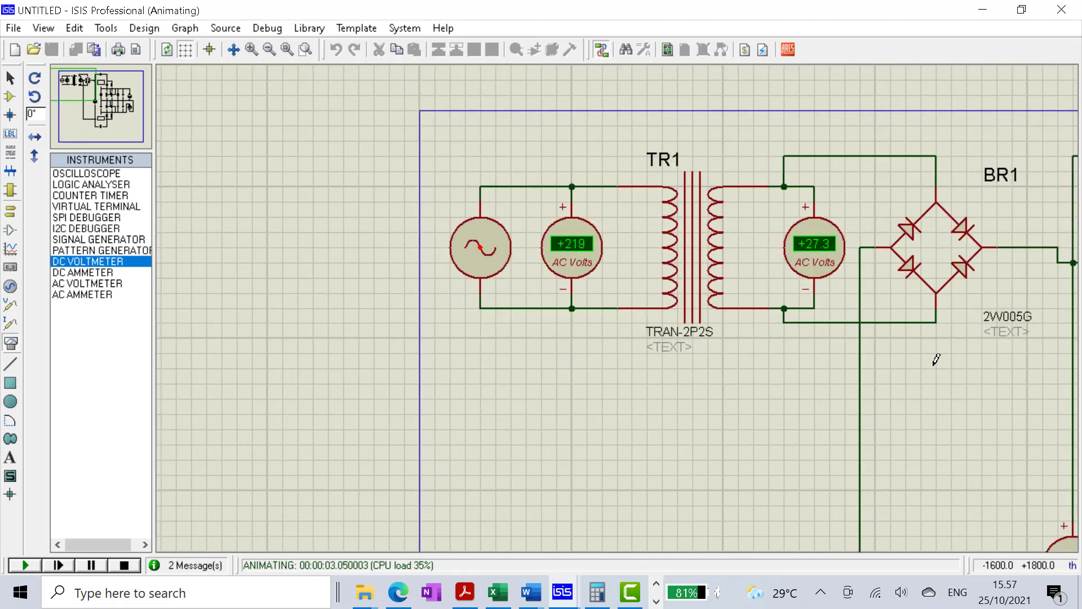
scroll(936, 359, "down", 1)
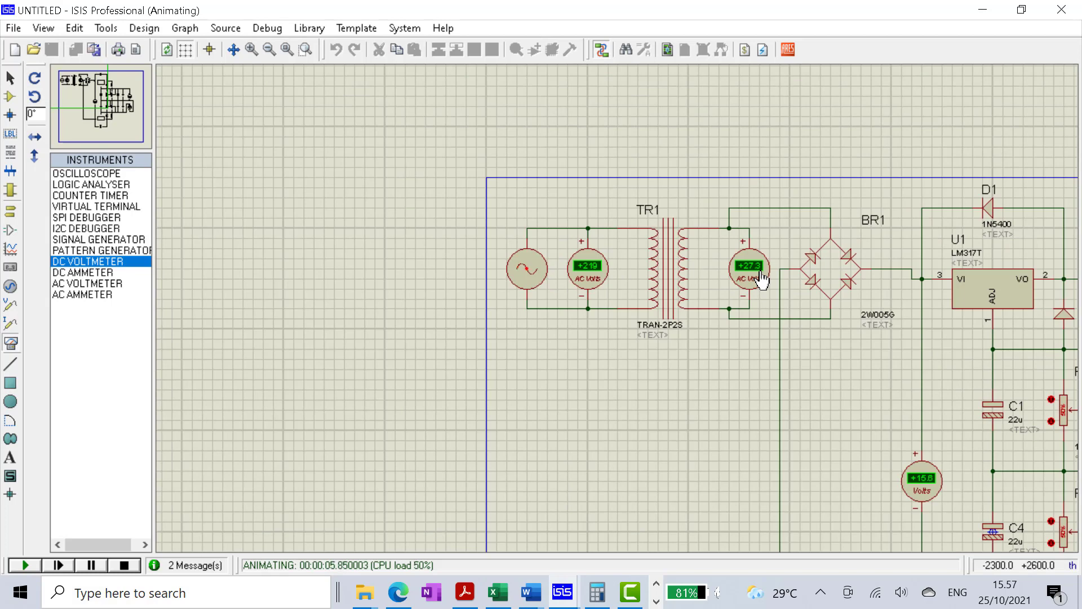
scroll(931, 383, "down", 1)
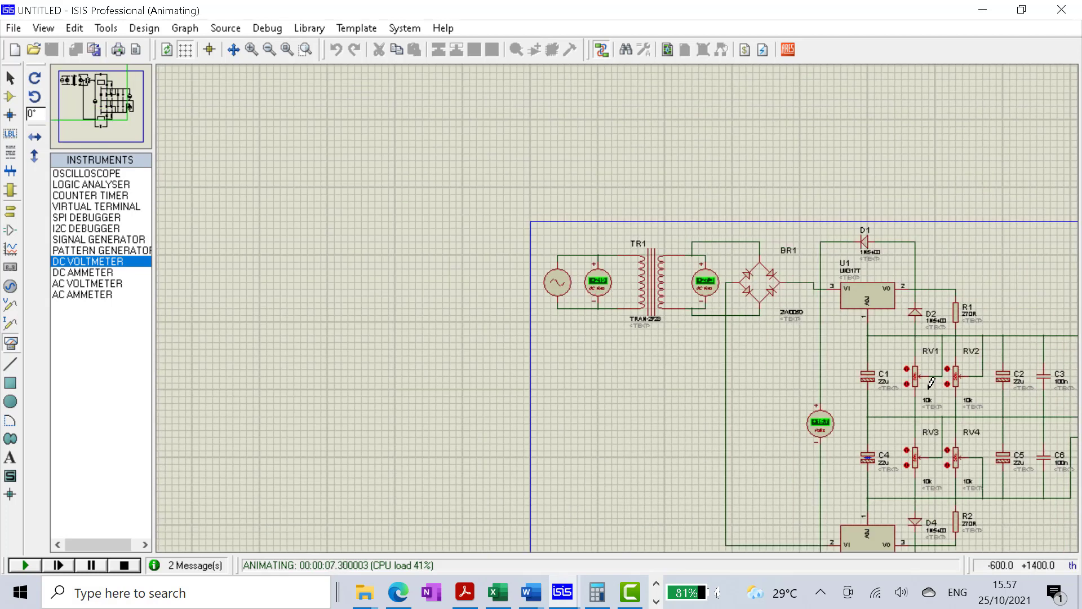
scroll(932, 382, "up", 1)
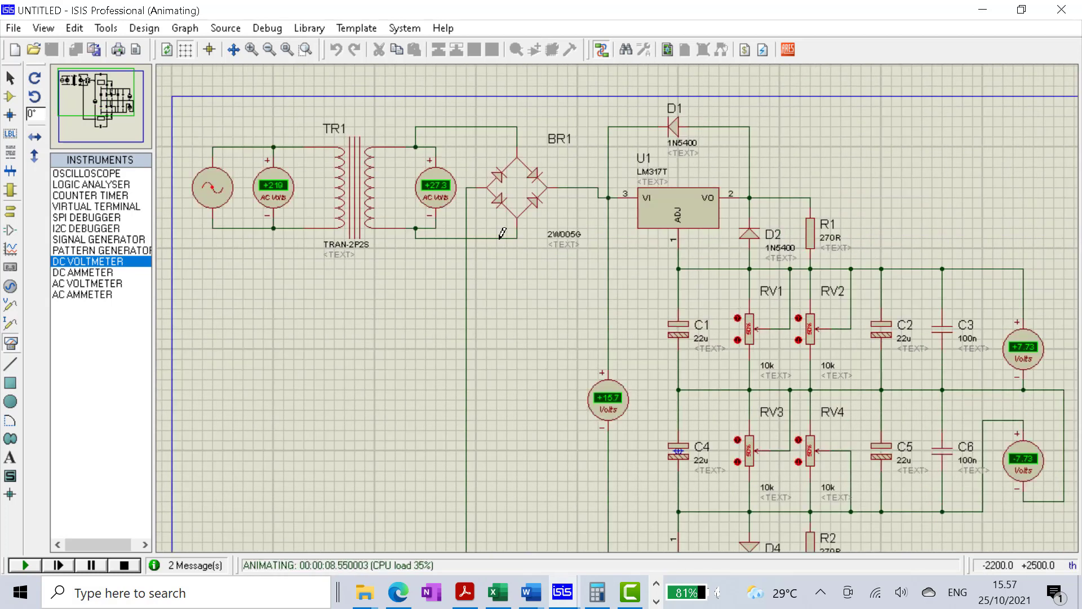
scroll(657, 411, "down", 1)
scroll(647, 377, "up", 1)
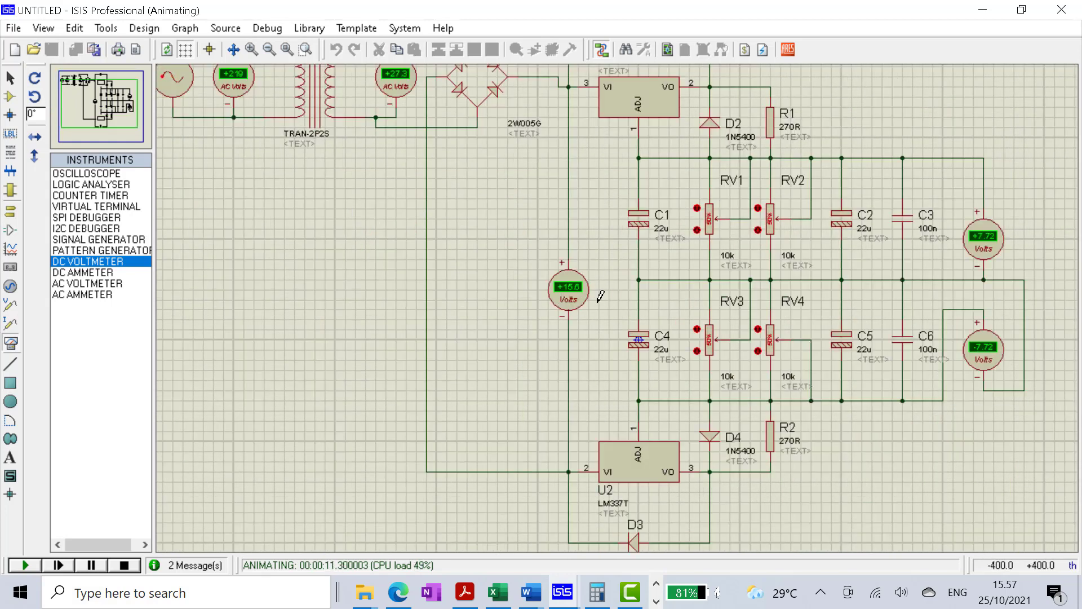
scroll(600, 296, "up", 1)
scroll(594, 295, "down", 2)
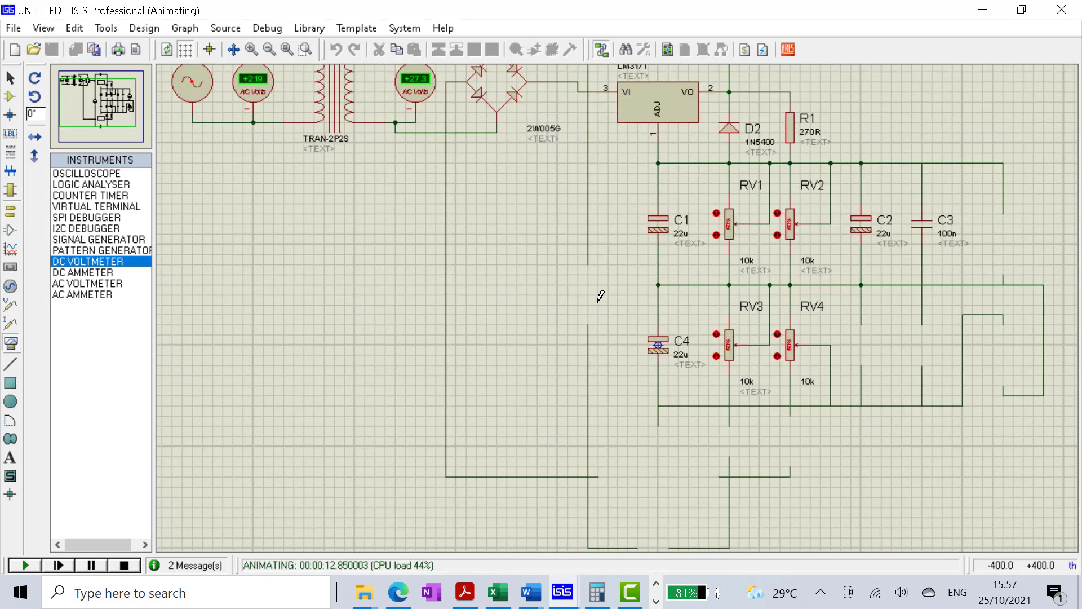
scroll(555, 281, "up", 1)
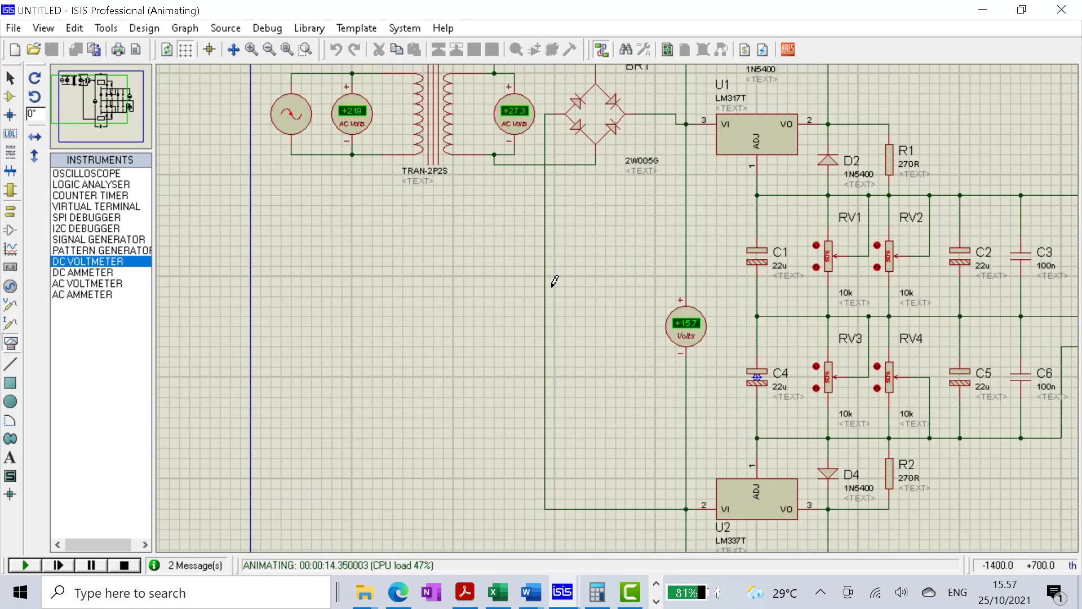
scroll(554, 281, "down", 1)
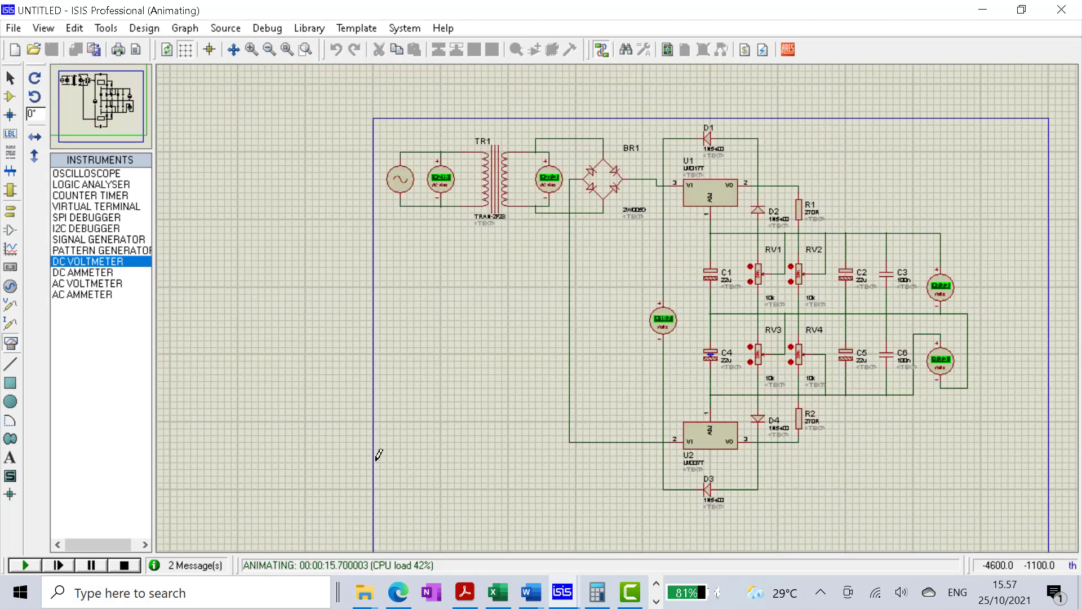
left_click(125, 565)
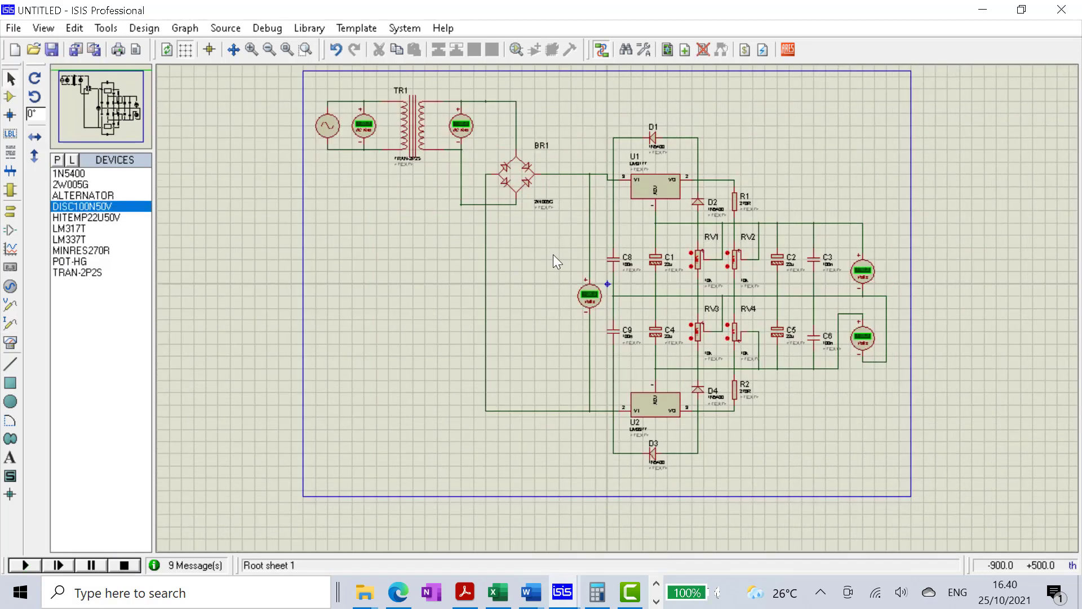
Step: Pick the HITEMP1000U63V capacitor from the High Temp Radial sub-category of Capacitors for the device list
left_click(57, 160)
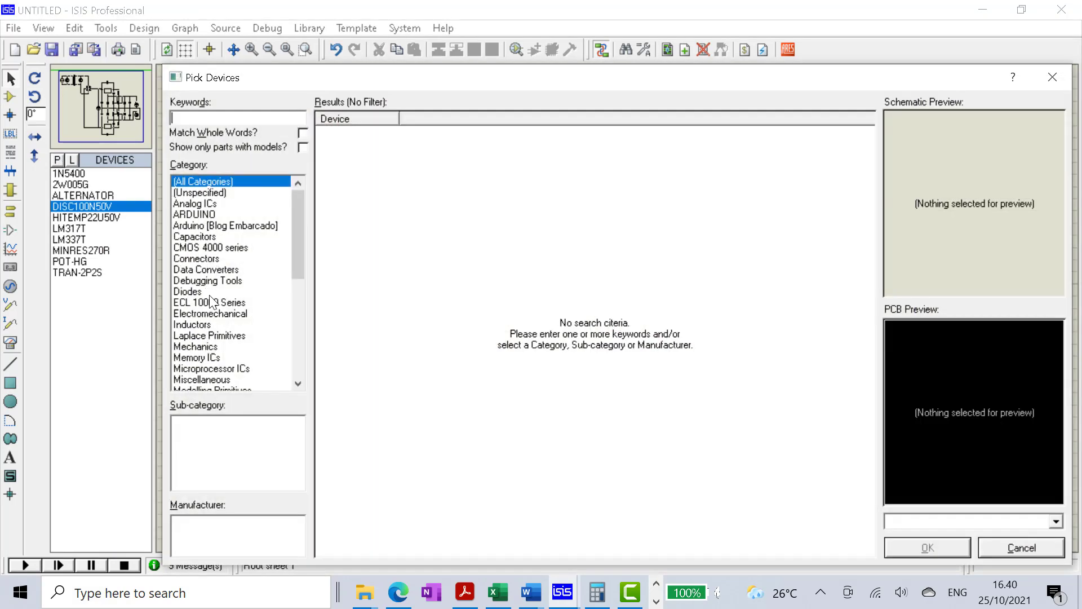
left_click(212, 237)
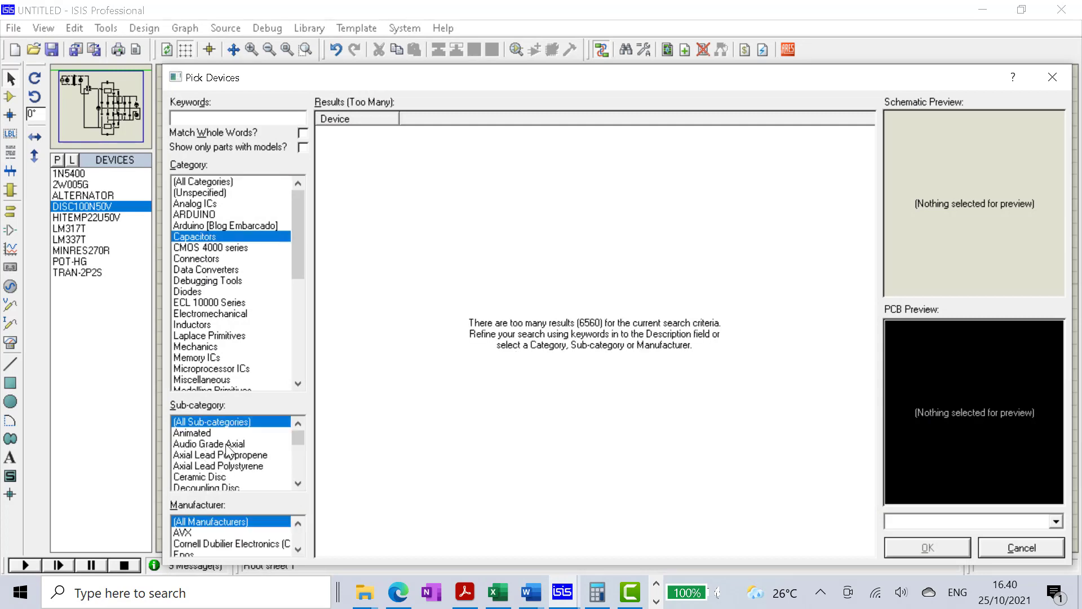
scroll(226, 468, "down", 1)
left_click(227, 466)
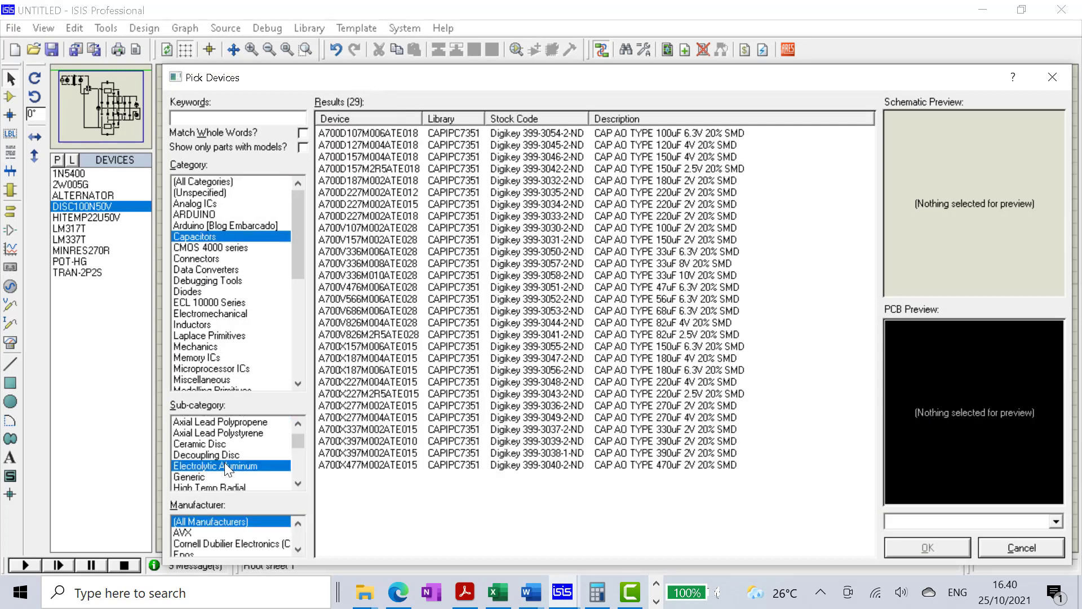
scroll(225, 466, "down", 1)
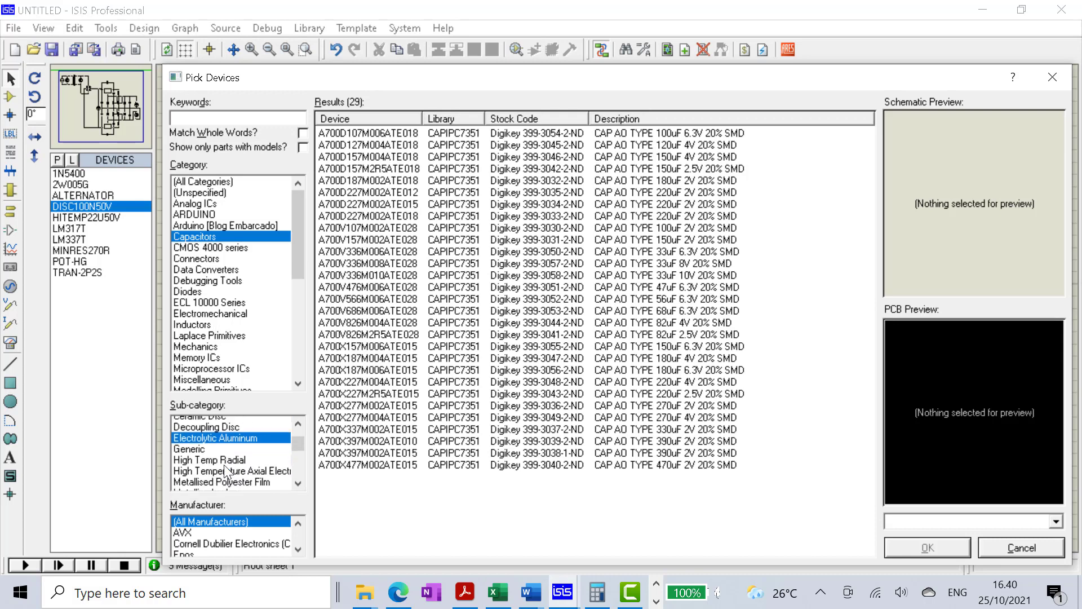
left_click(225, 454)
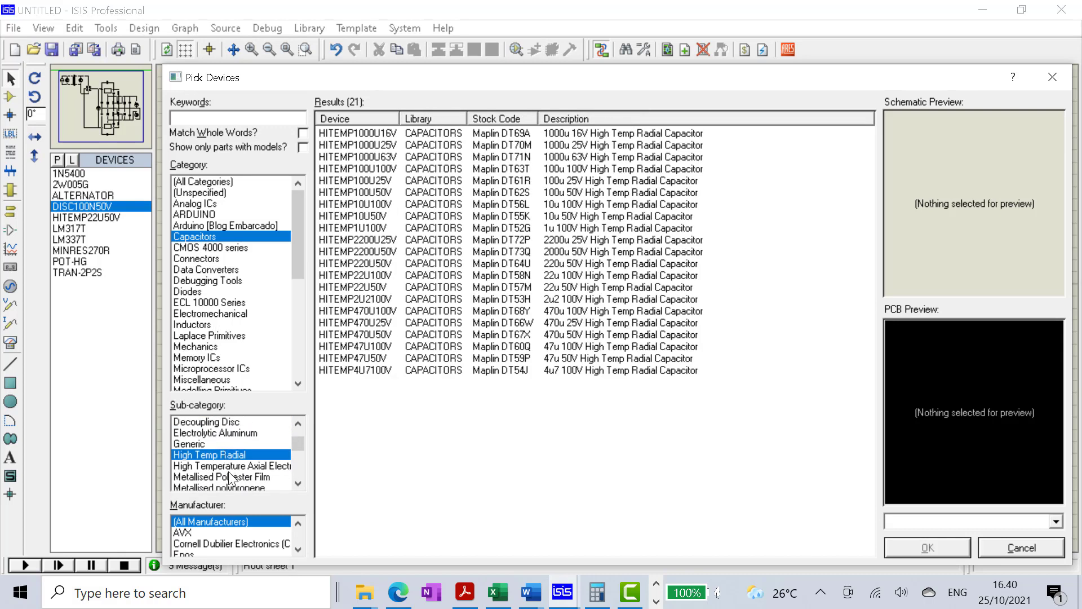
left_click(567, 148)
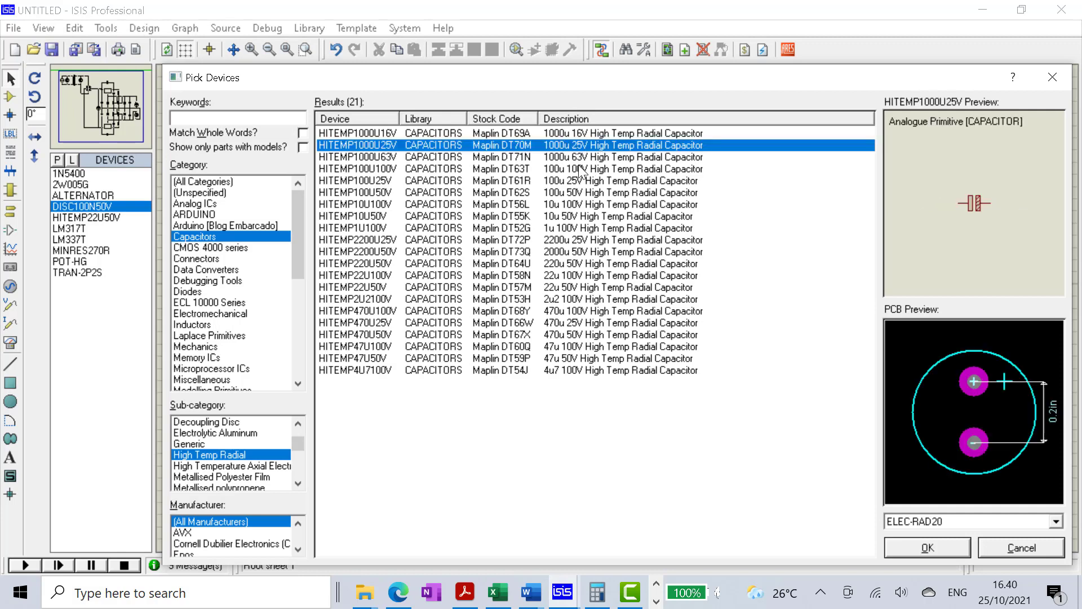
left_click(575, 161)
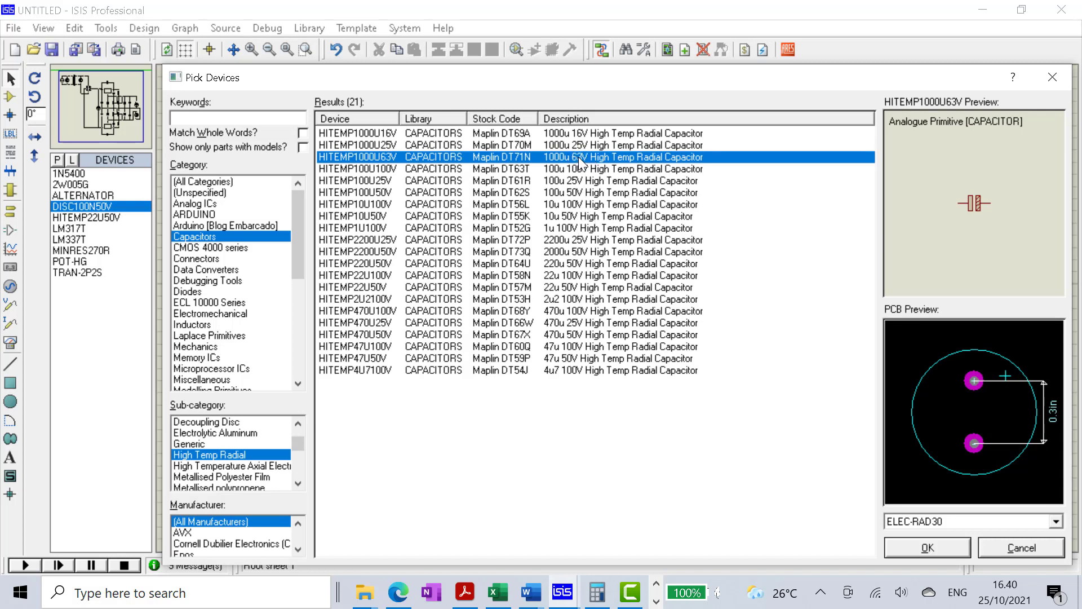
left_click(901, 547)
Step: Place the 1000u capacitor beside the input voltmeter, rotated clockwise, and wire its positive terminal to BR1's right output line
left_click(547, 289)
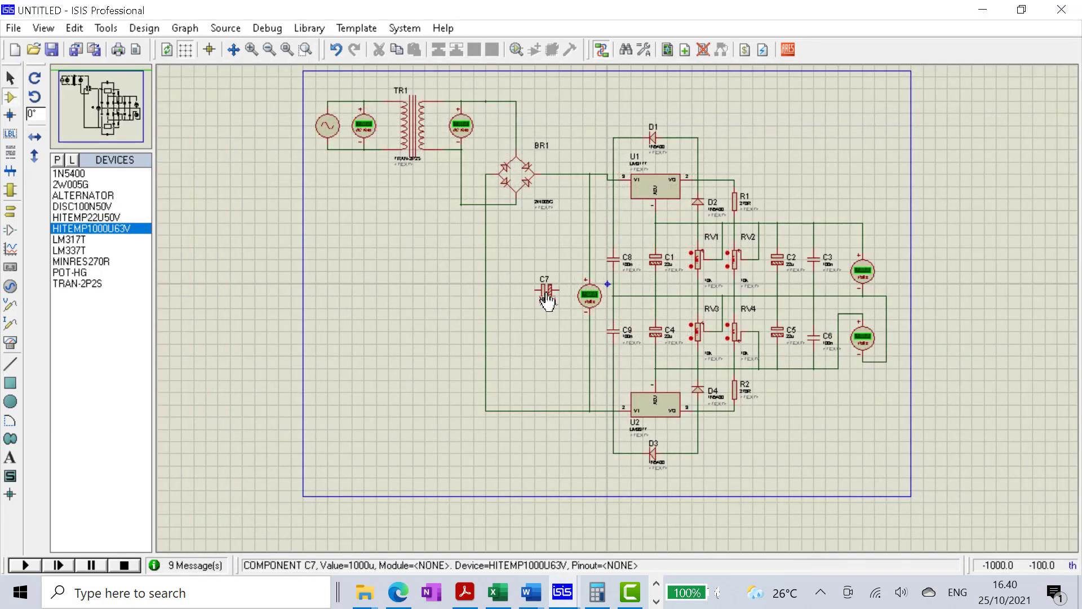
right_click(547, 291)
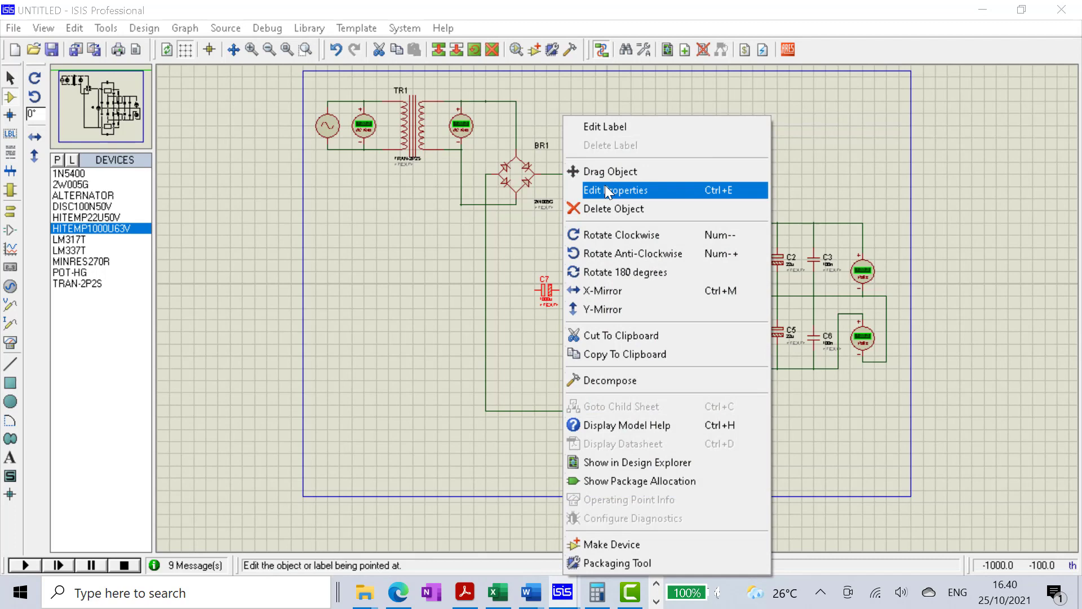
left_click(605, 235)
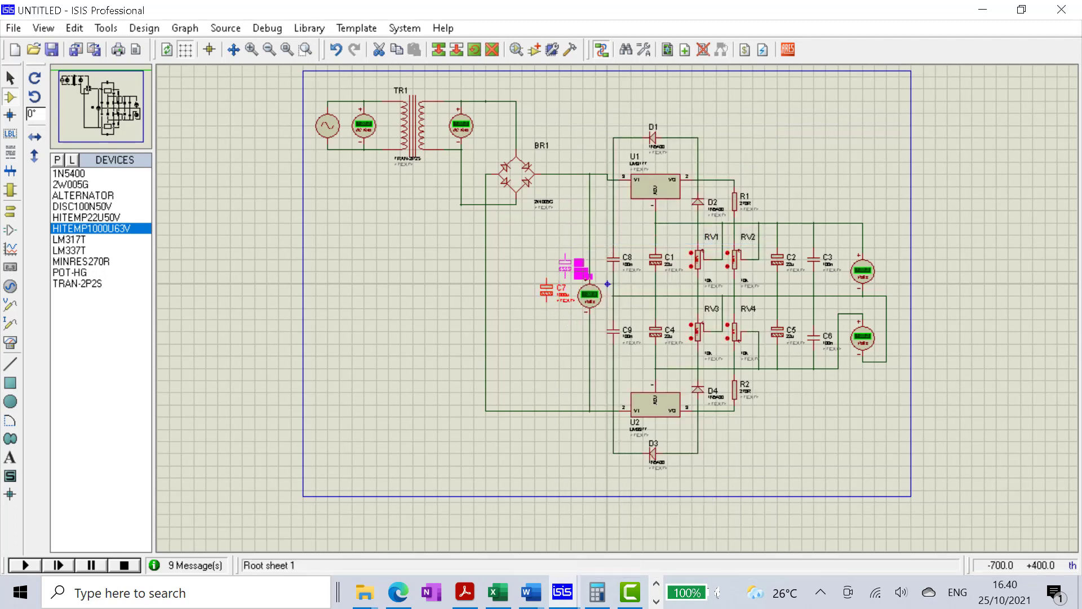
left_click(581, 268)
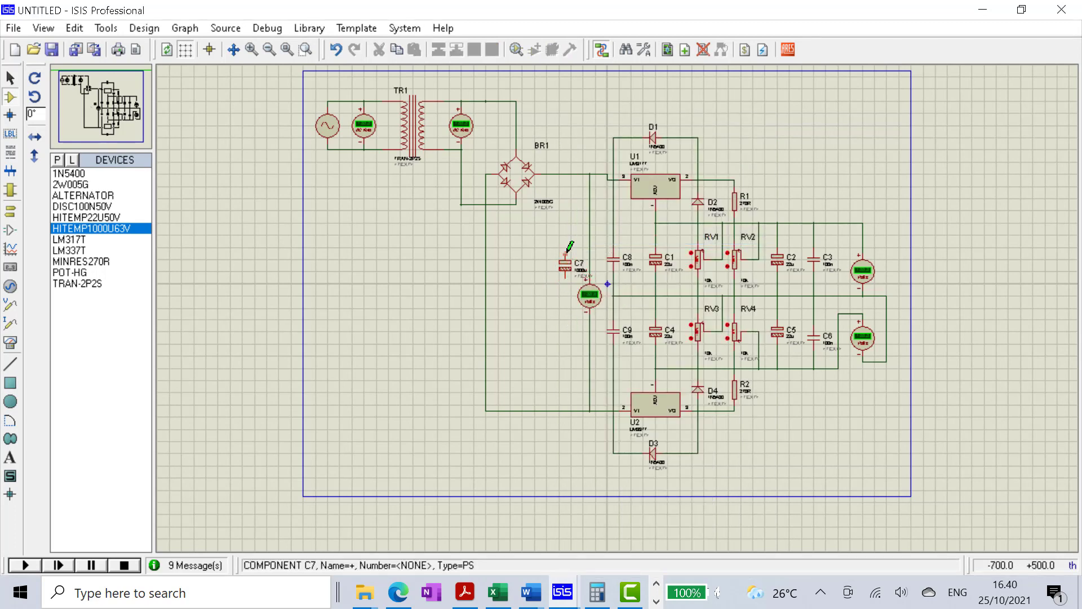
left_click(565, 255)
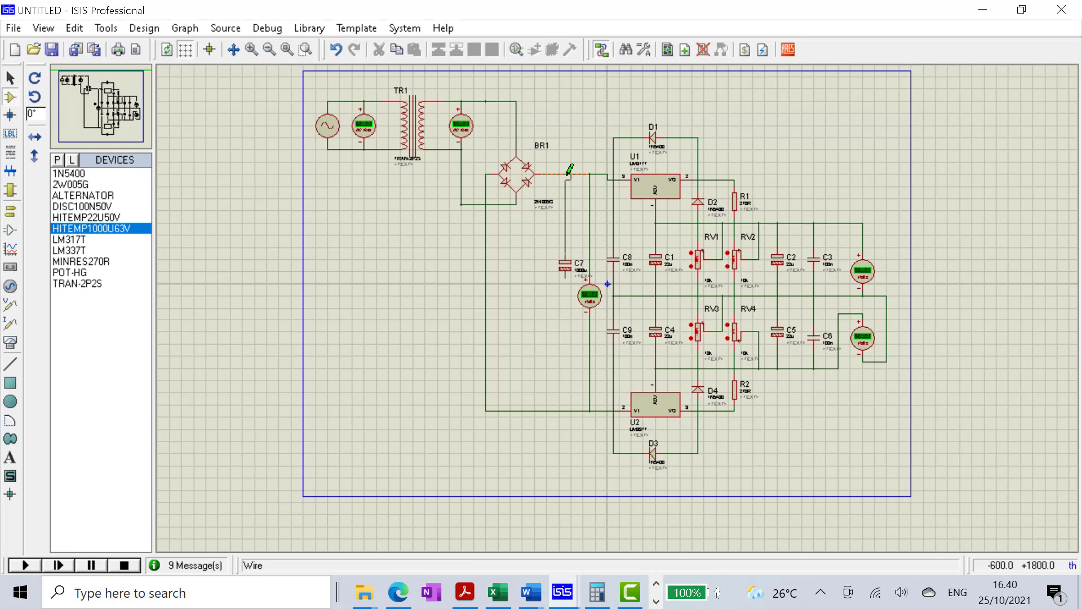
Step: Finish C7's positive connection on BR1's right output line and wire its negative terminal down to U2's input line
left_click(567, 175)
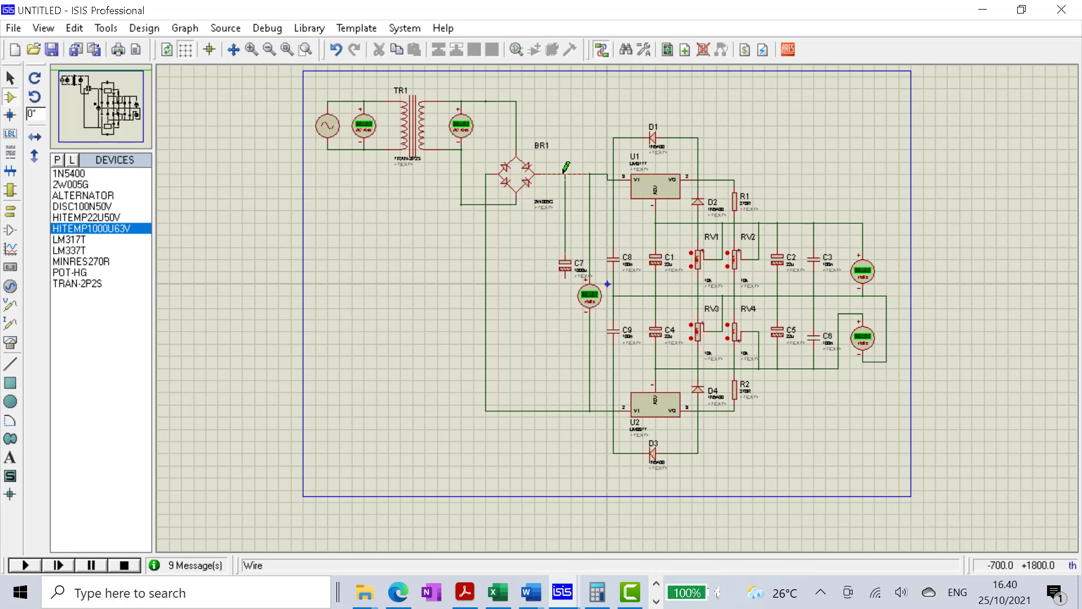
left_click(566, 277)
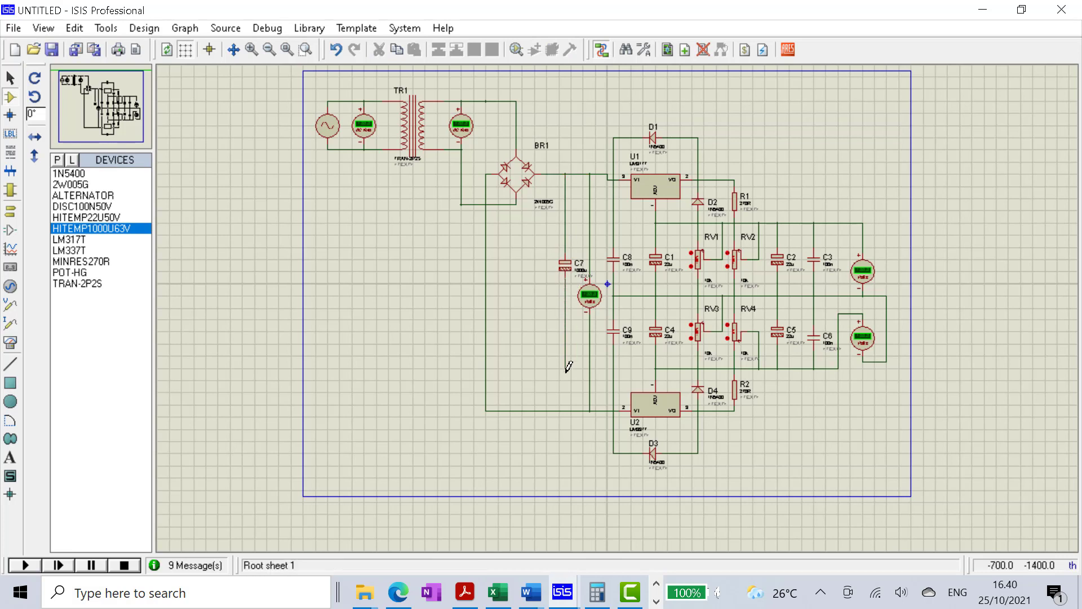
left_click(567, 408)
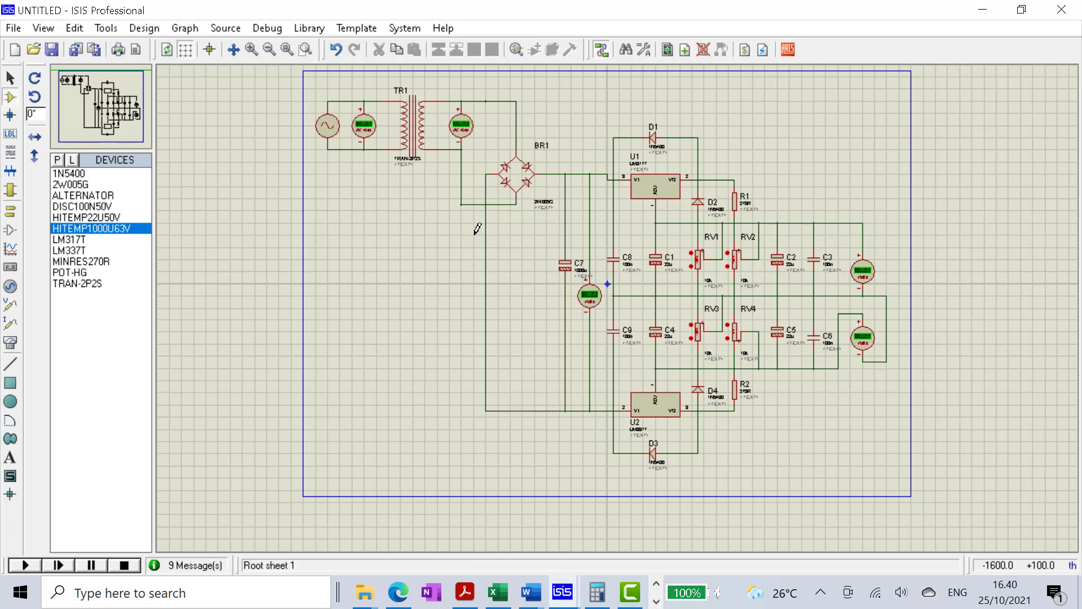
Step: Open the component properties of transformer TR1, check its coupling factor, and accept the settings
left_click(416, 135)
double_click(418, 126)
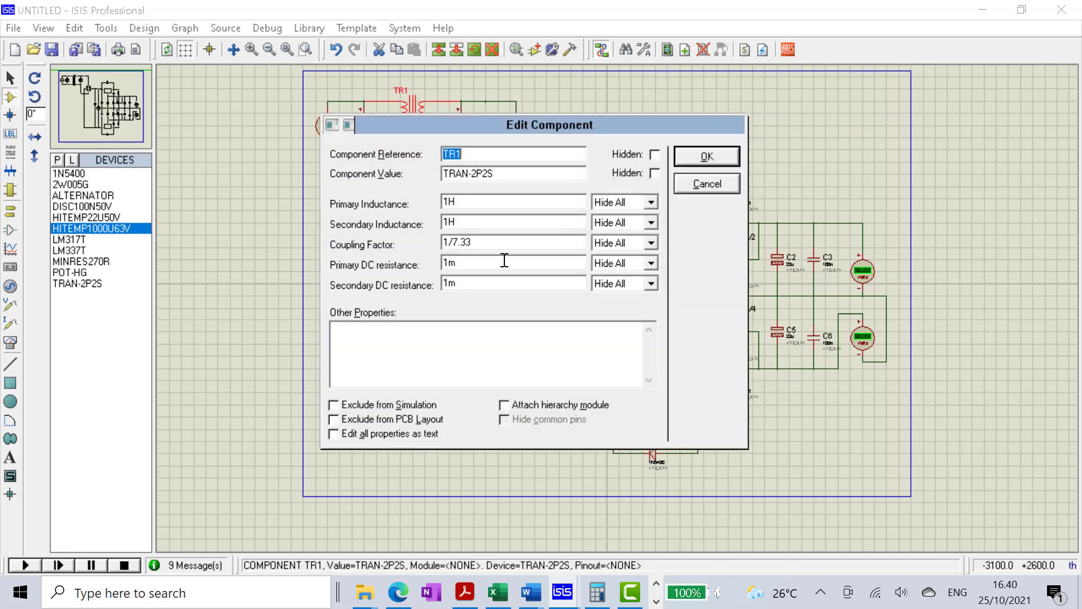
left_click_drag(489, 245, 455, 239)
left_click(486, 244)
left_click(708, 157)
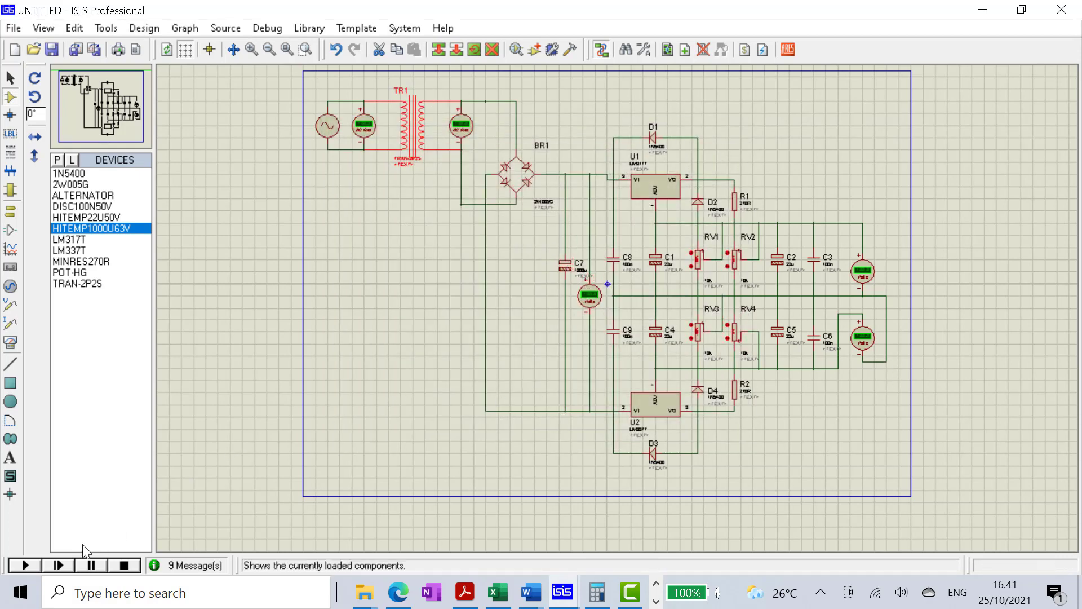
Step: Try to run the simulation with C7 connected, and close the simulation error log
left_click(24, 565)
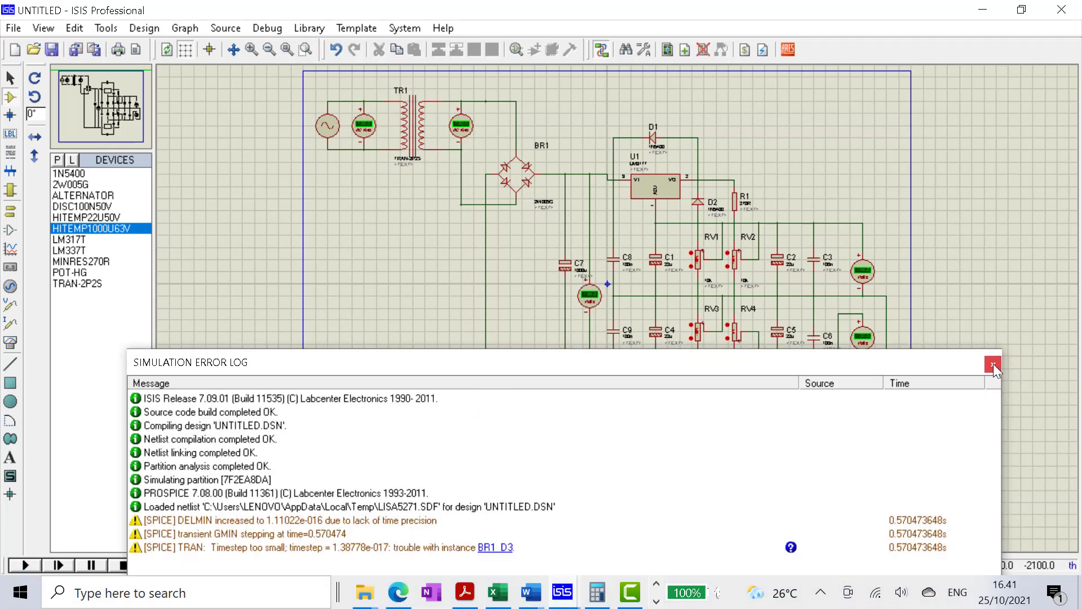
left_click(993, 364)
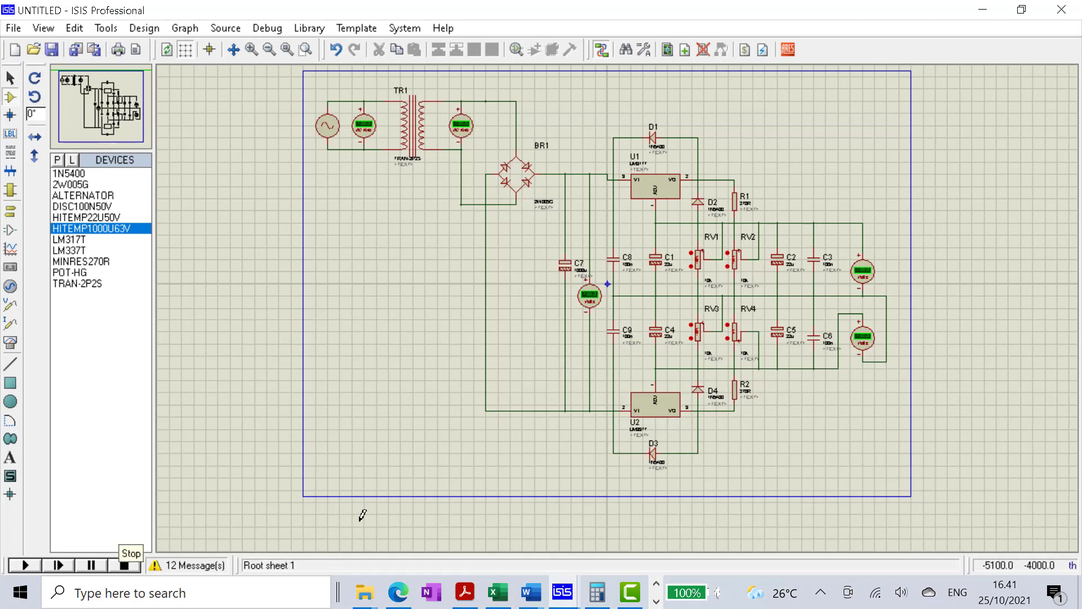
Step: Place a GROUND terminal beside the lower output voltmeter and wire it to the common line between the two outputs
right_click(896, 268)
mouse_move(933, 278)
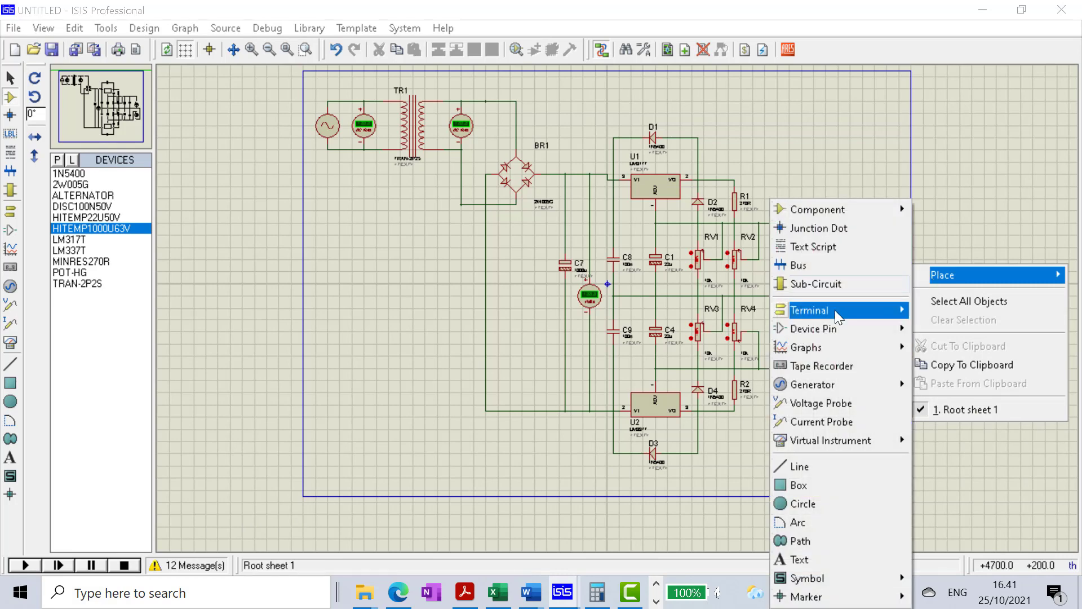
mouse_move(834, 311)
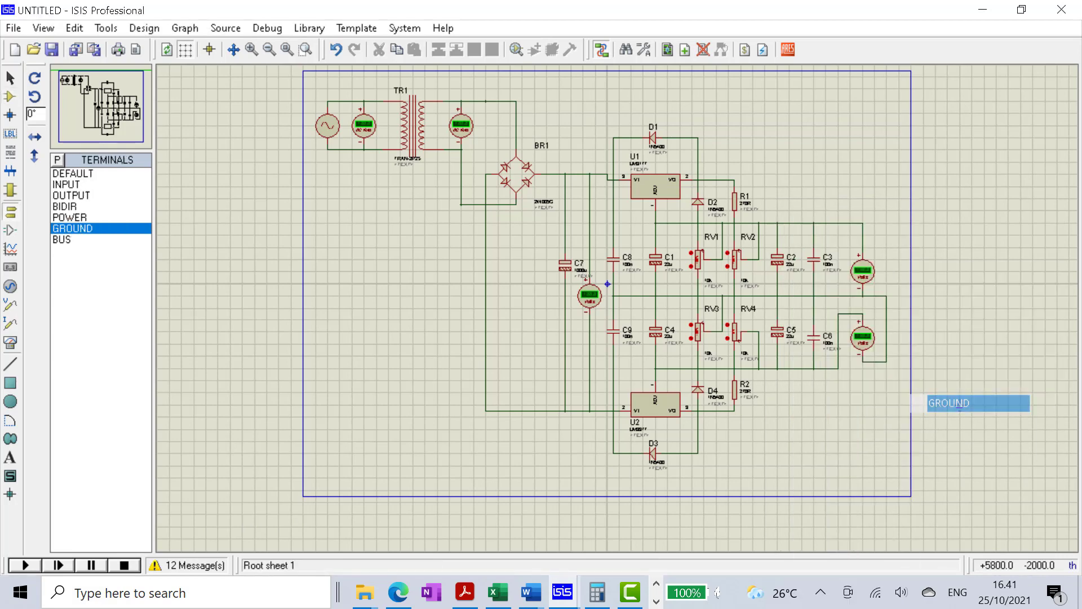
left_click(952, 404)
left_click(899, 326)
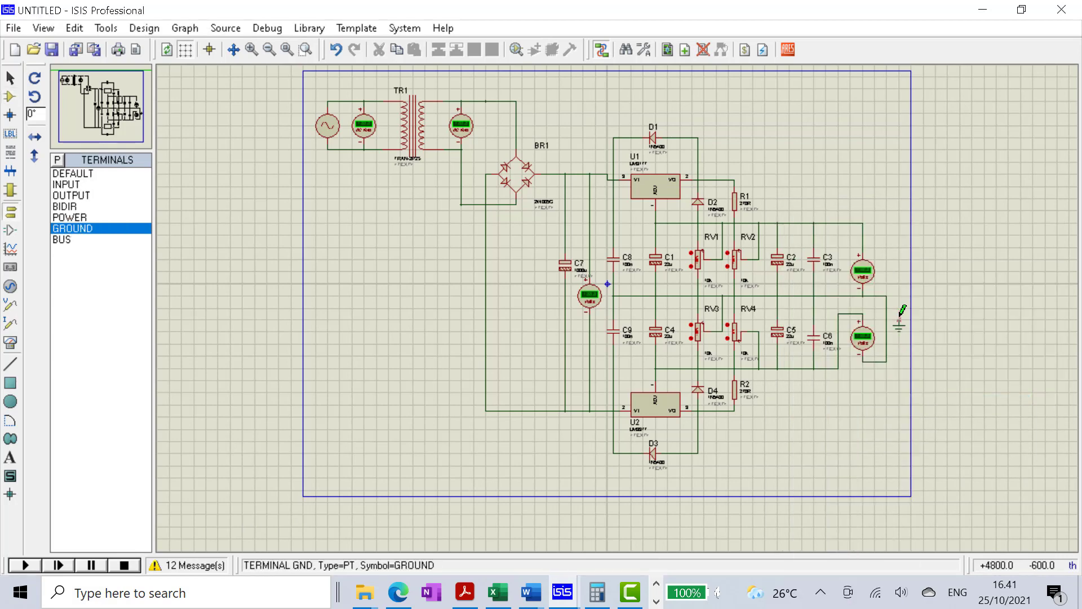
left_click(897, 295)
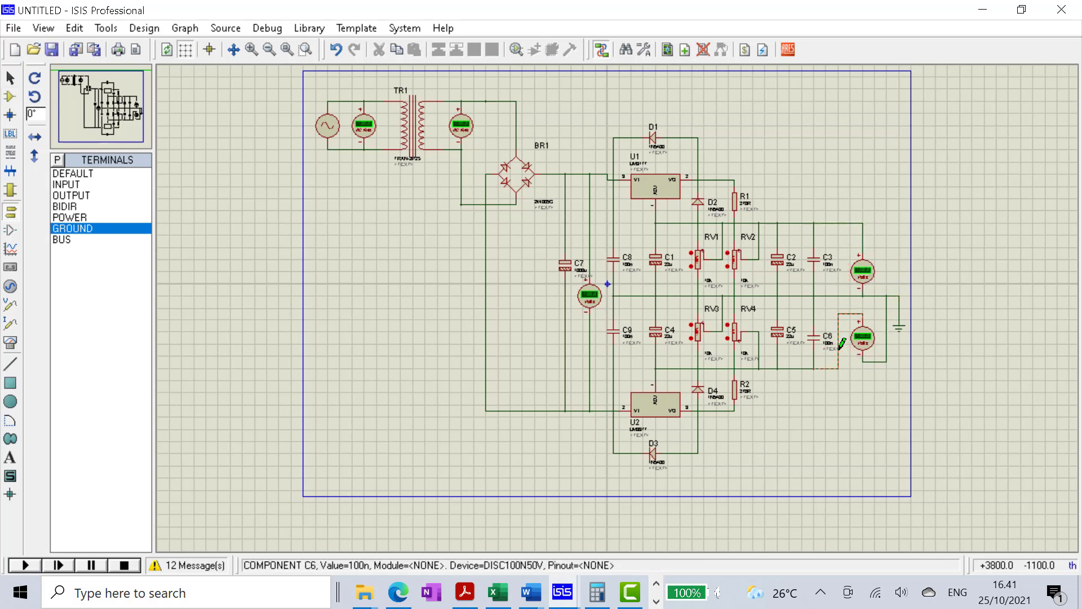
Step: Run the simulation, examine the transformer, filtered input and dual output voltmeter readings, and stop it
left_click(27, 565)
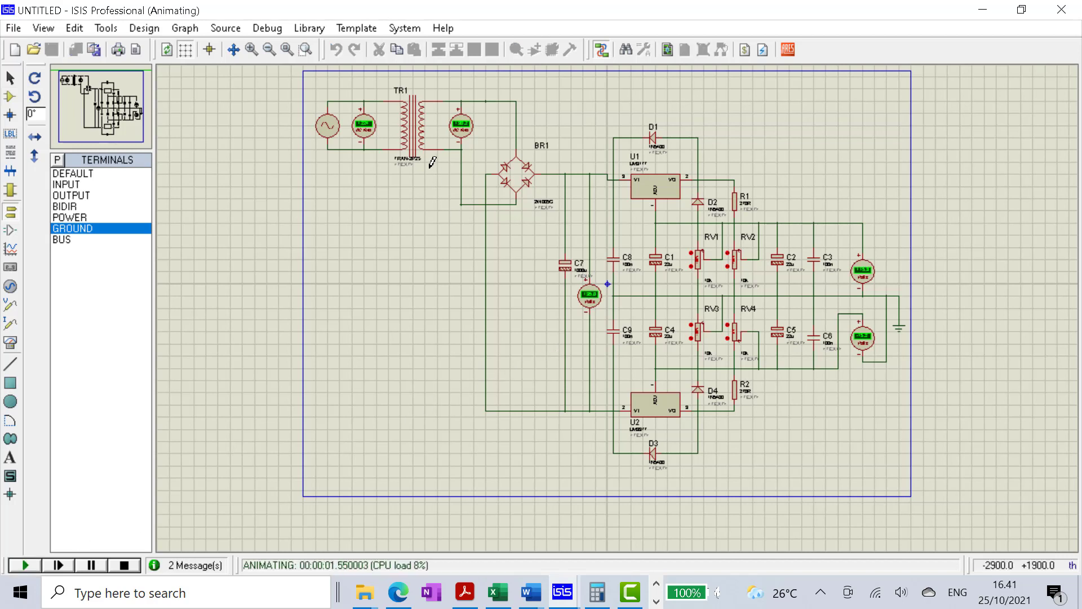
scroll(432, 163, "up", 1)
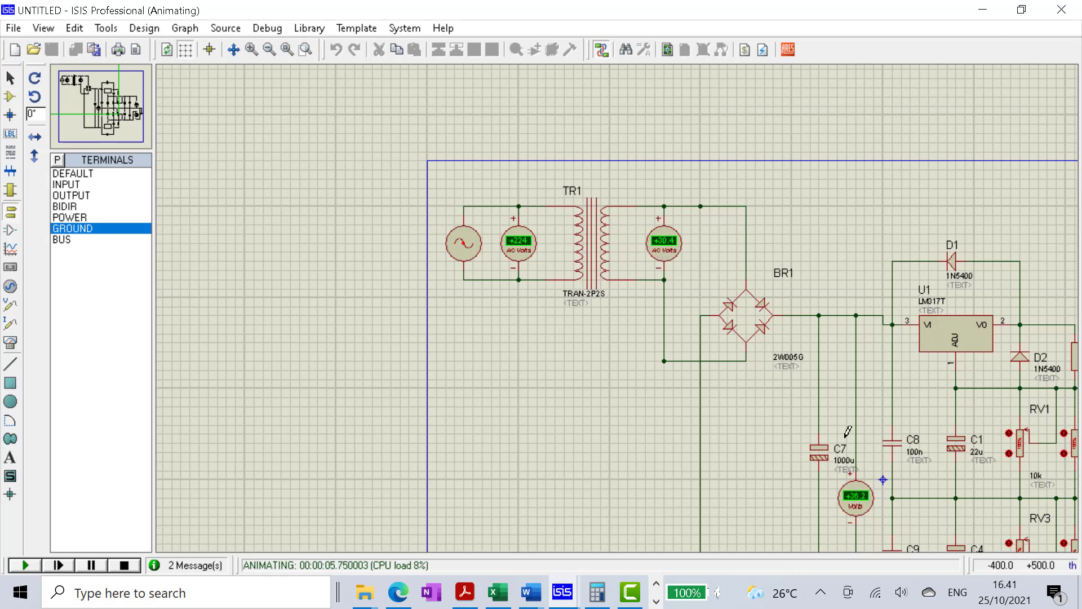
scroll(859, 428, "down", 1)
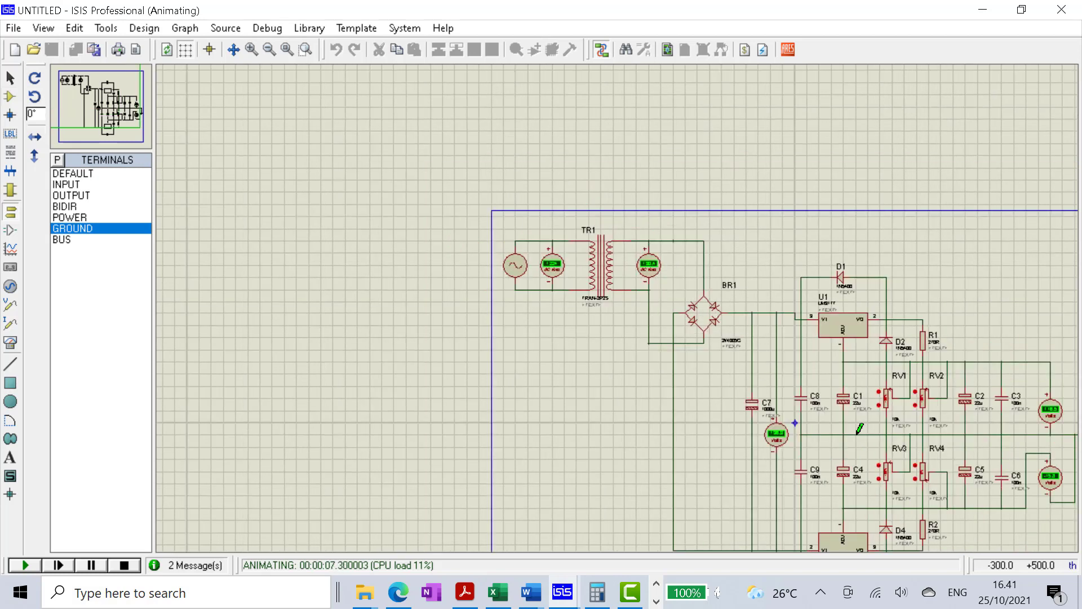
scroll(778, 449, "up", 1)
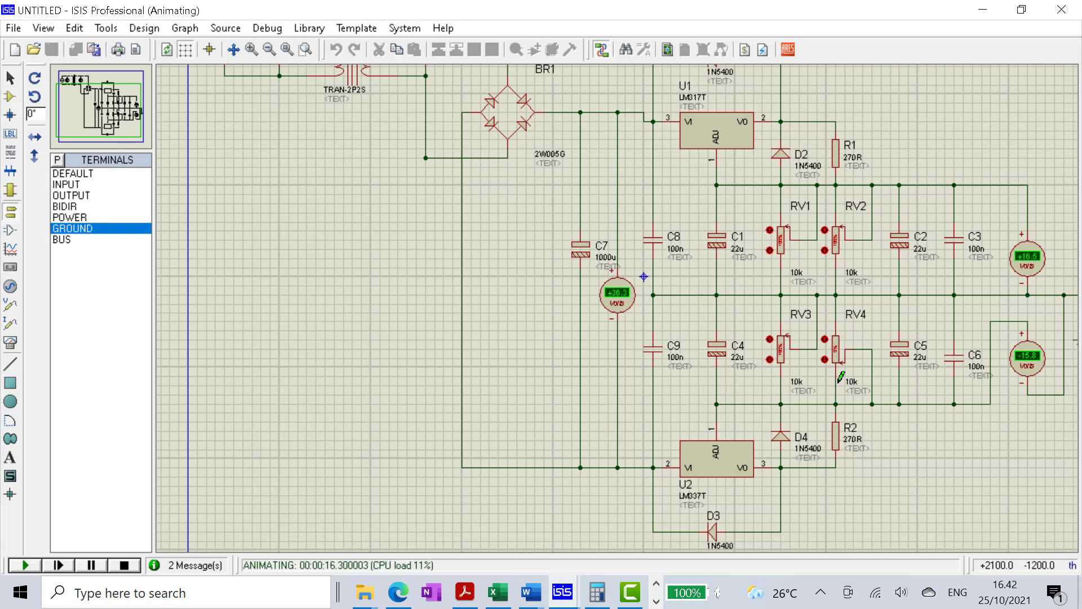
scroll(838, 346, "up", 1)
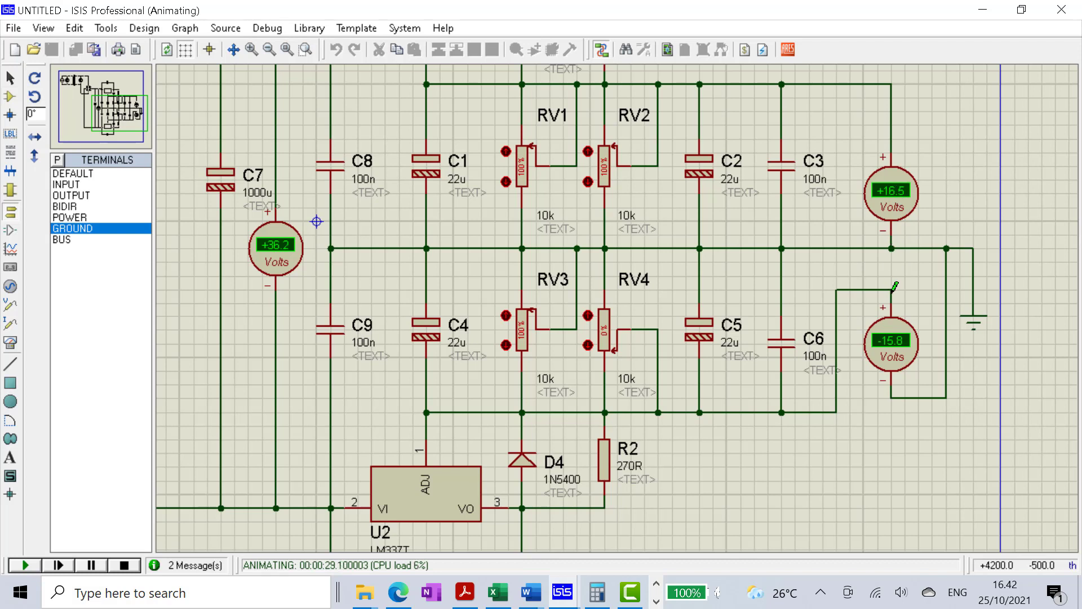
left_click(124, 565)
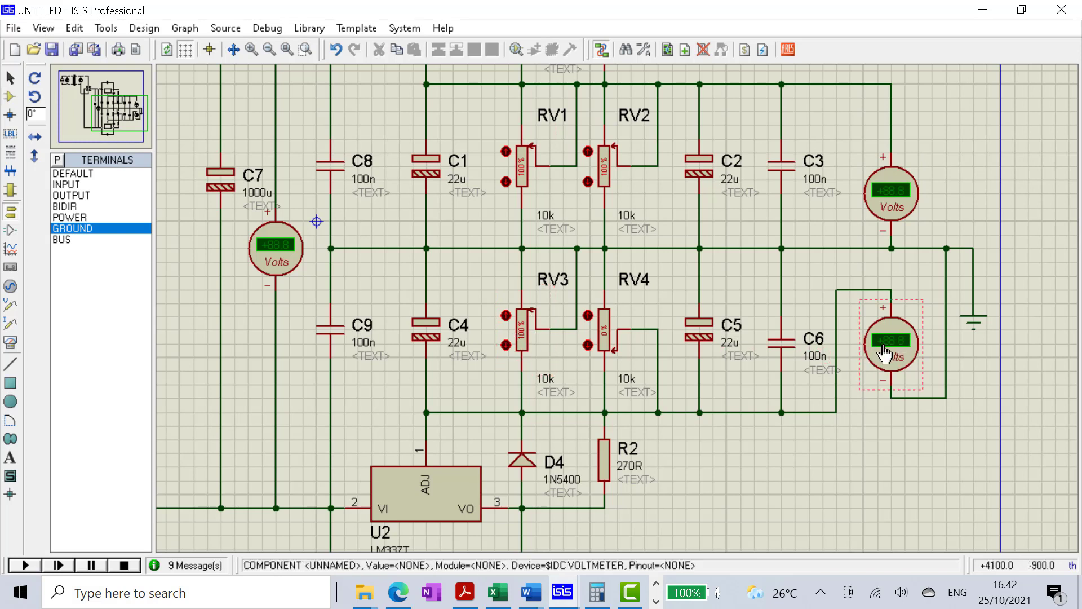
Step: Run the simulation again, set potentiometer RV1 to 92%, and compare the positive and negative output voltmeter readings
left_click(25, 565)
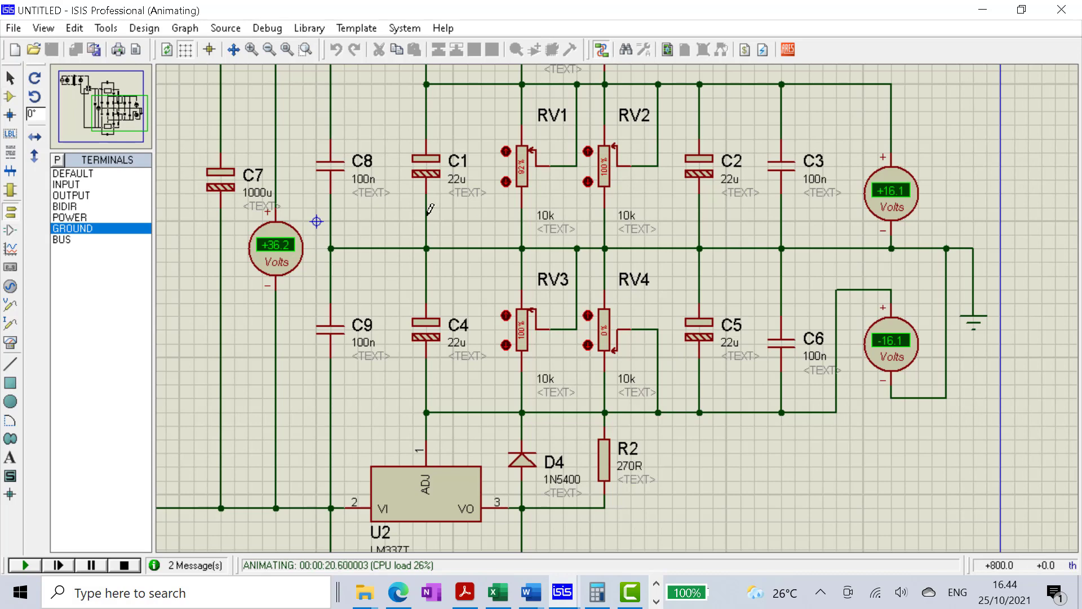
scroll(431, 210, "down", 1)
scroll(430, 210, "up", 1)
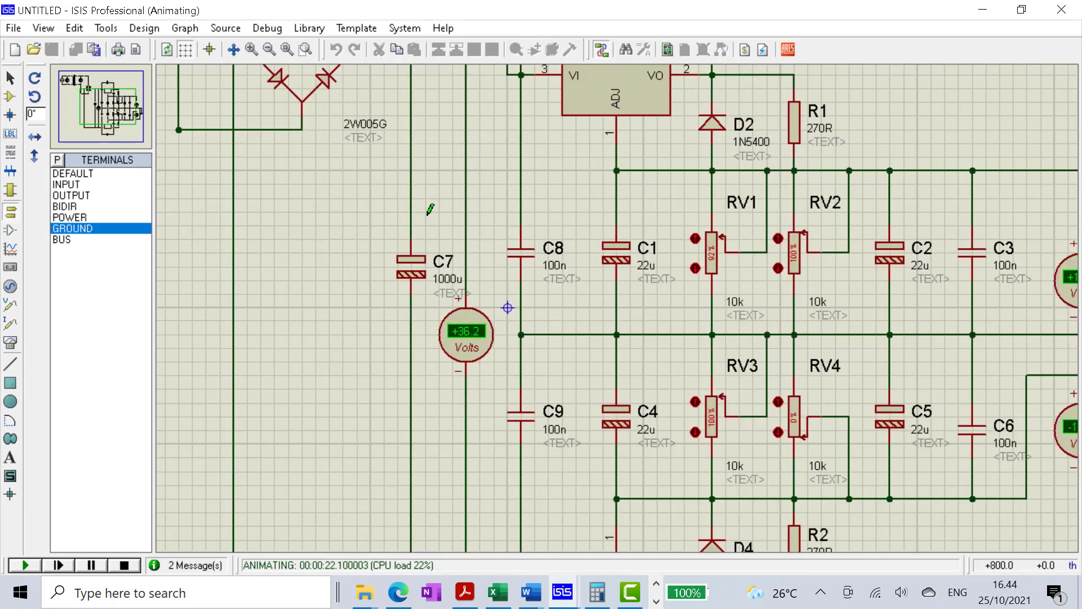
scroll(430, 210, "down", 1)
scroll(430, 210, "down", 1)
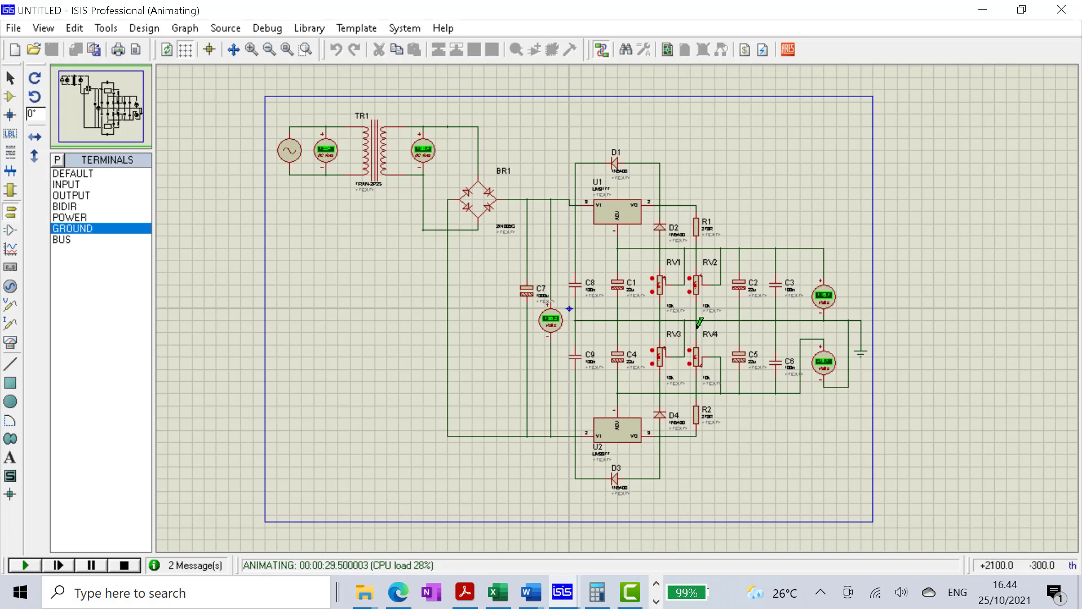
scroll(699, 322, "up", 1)
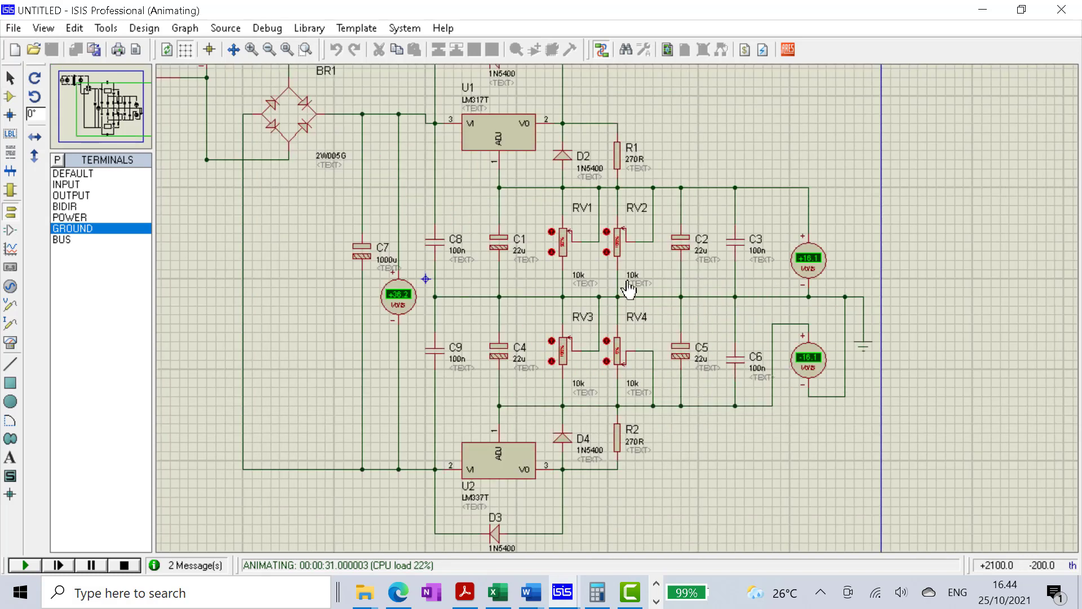